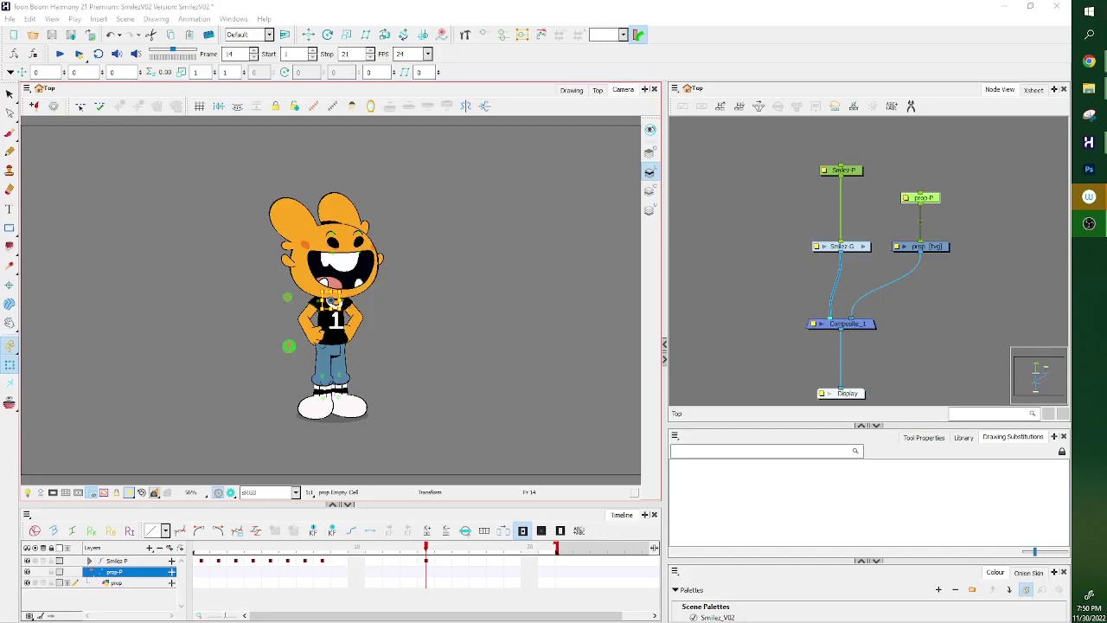
Draw a small square beside the character on the prop drawing layer and fill it with black.
click(941, 249)
click(9, 228)
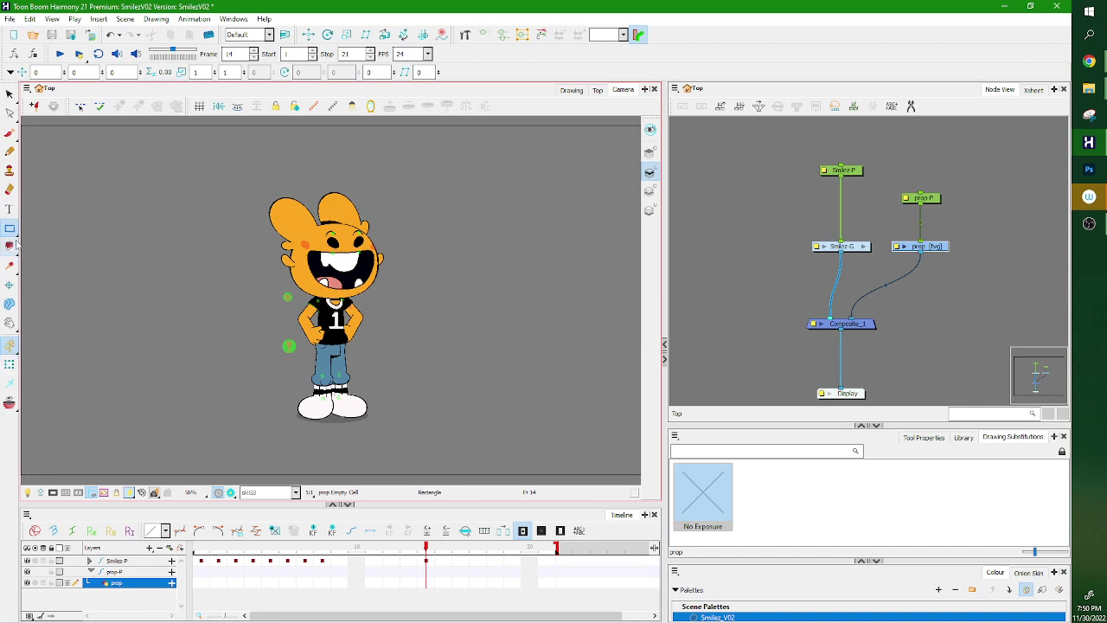
drag(1000, 424, 1003, 385)
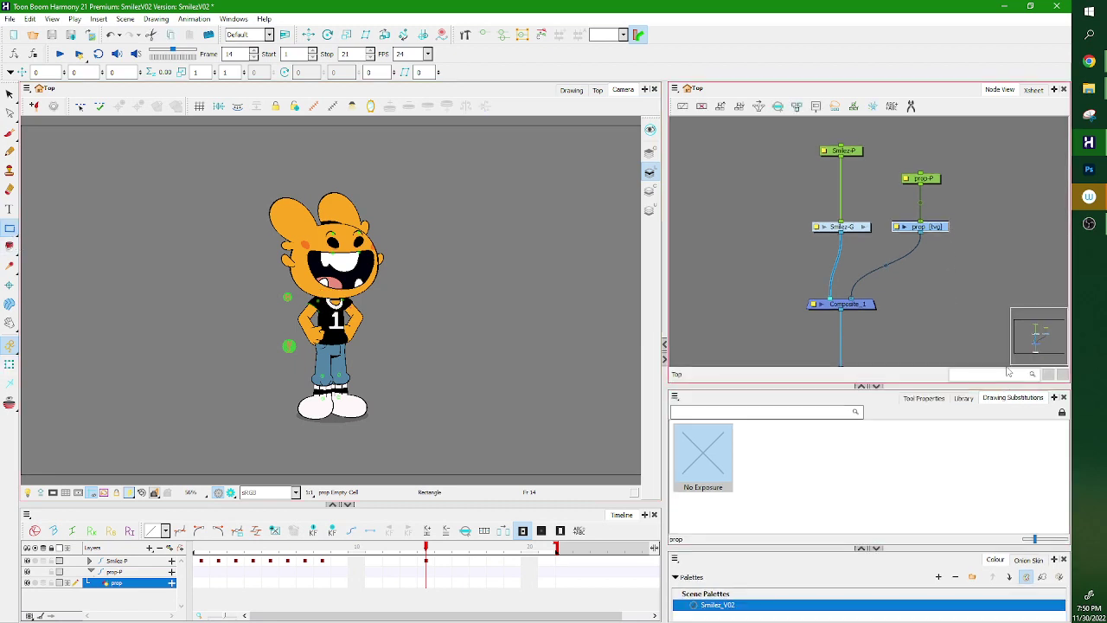
mouse_move(392, 324)
mouse_down()
mouse_move(435, 366)
mouse_move(430, 345)
mouse_move(425, 355)
mouse_up()
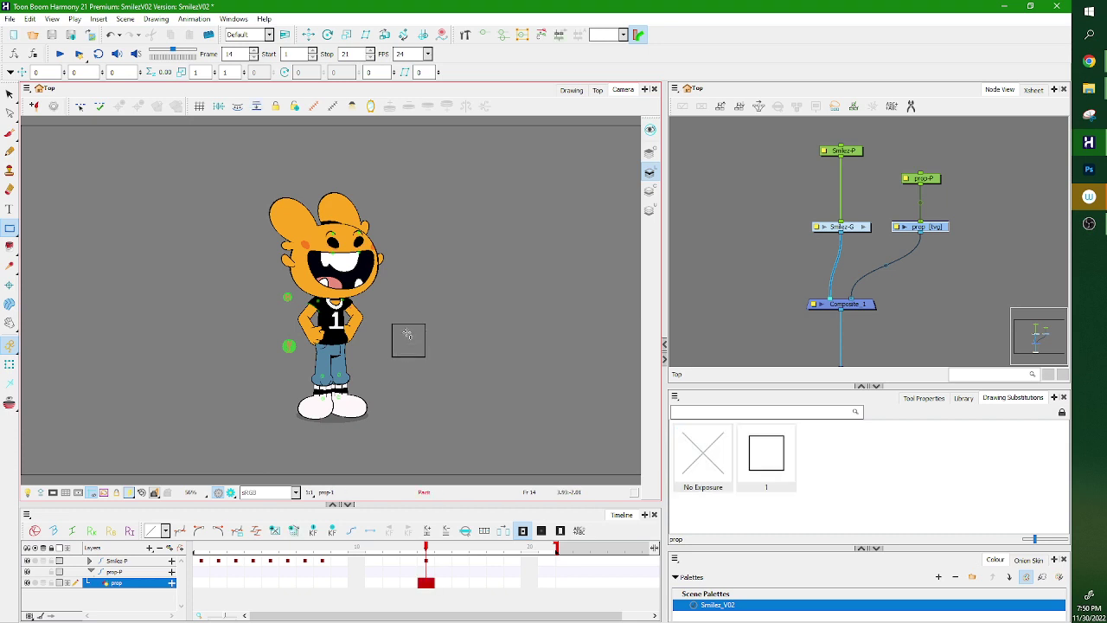
Select the prop-P peg and place its pivot at the centre of the square with the Translate tool.
drag(851, 229, 850, 225)
click(10, 363)
scroll(409, 327, up, 2)
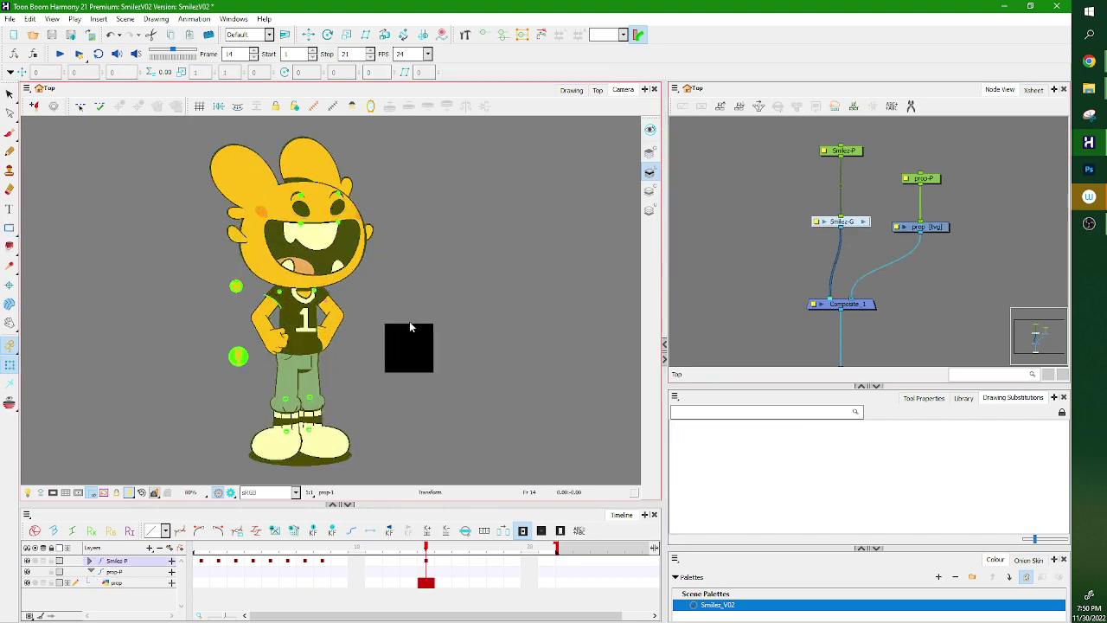
scroll(410, 327, up, 1)
click(855, 223)
click(934, 228)
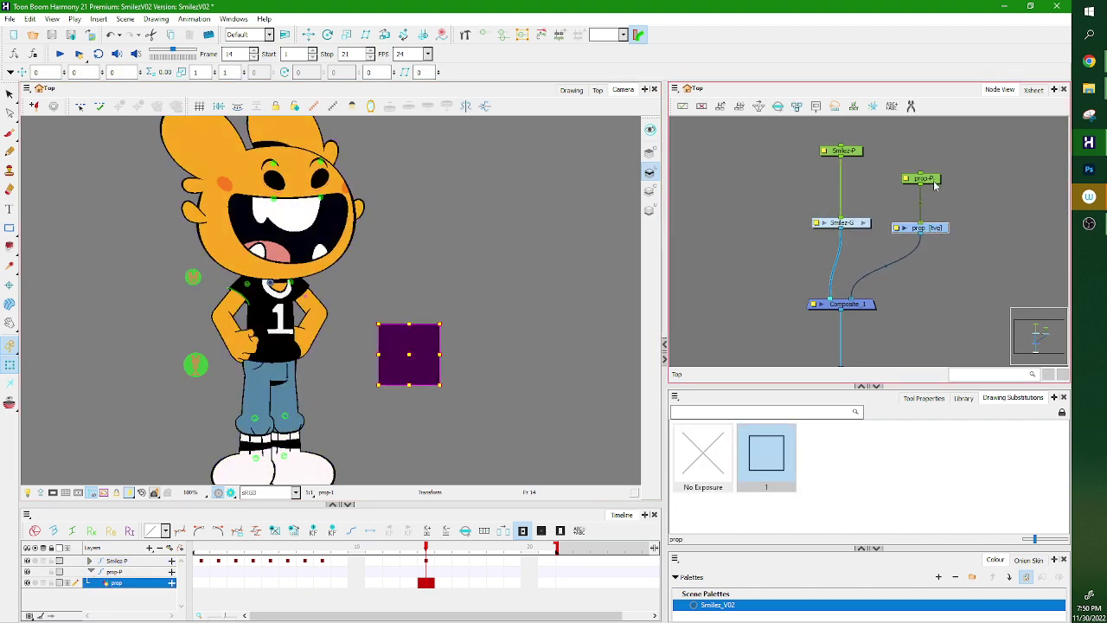
click(933, 180)
scroll(509, 365, down, 5)
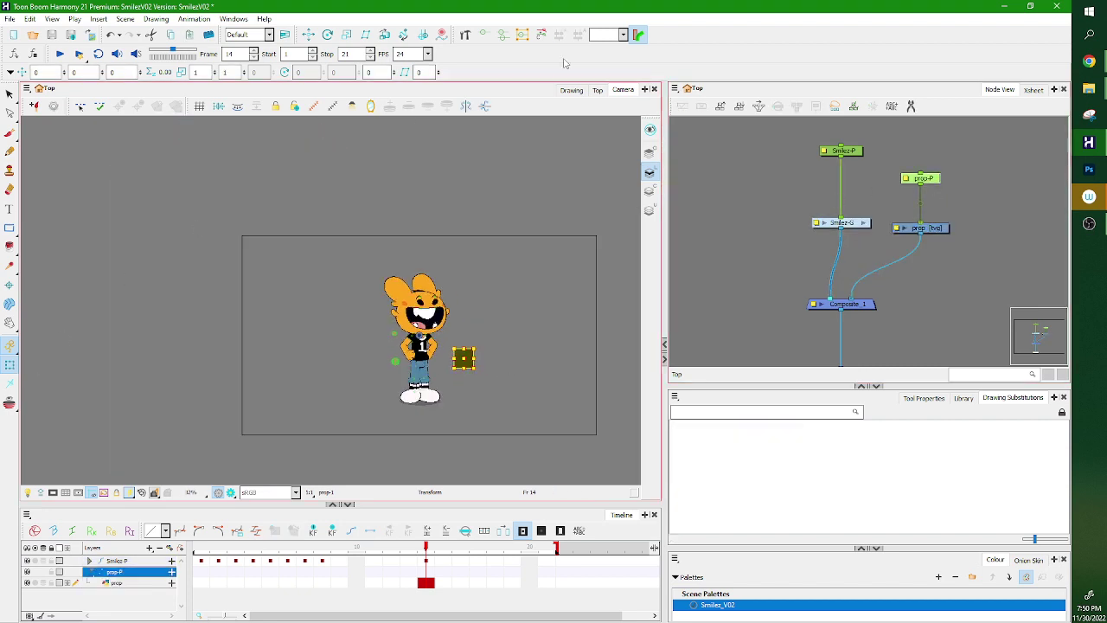
click(308, 34)
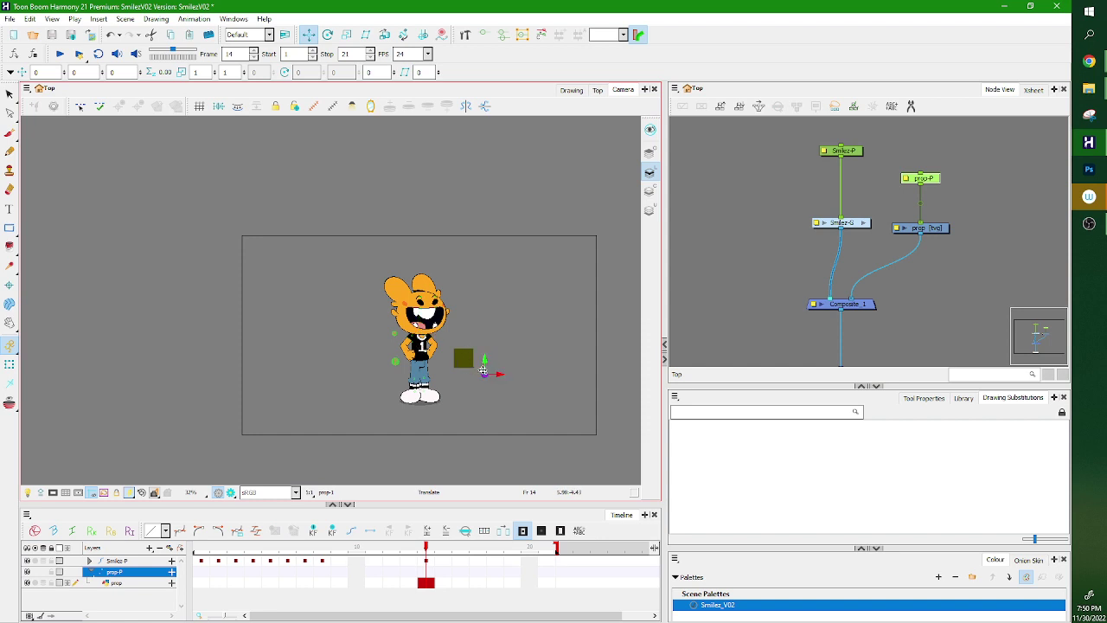
key(shift+t)
scroll(472, 387, up, 1)
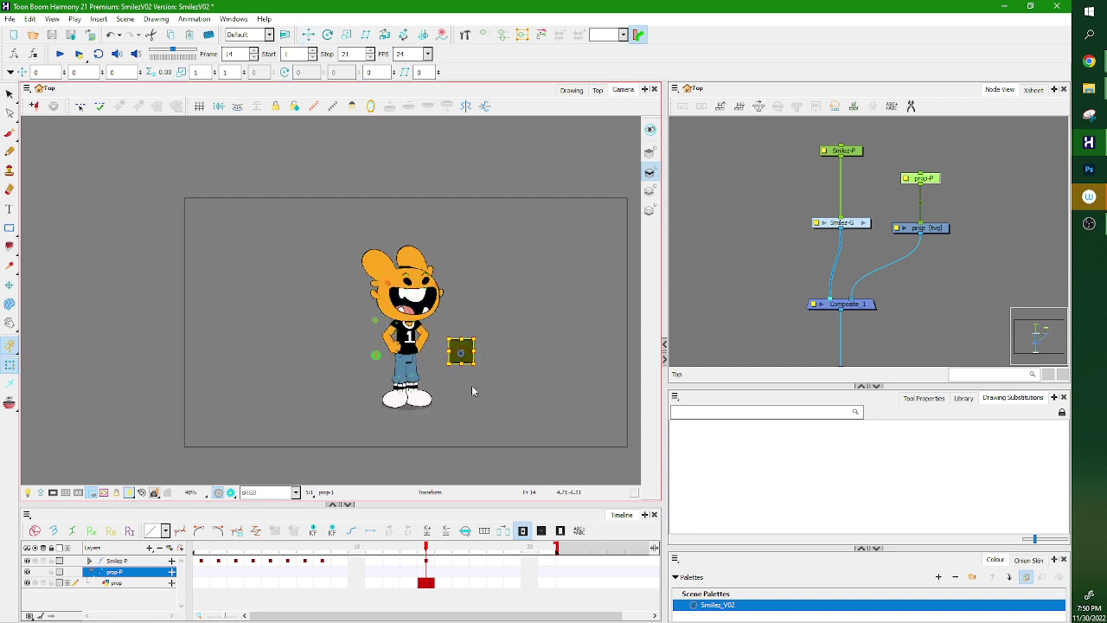
scroll(472, 392, up, 4)
Move the Smilez-P and Smilez-G nodes closer together and farther away from the prop nodes.
drag(925, 301, 915, 378)
drag(797, 211, 846, 309)
drag(841, 306, 792, 222)
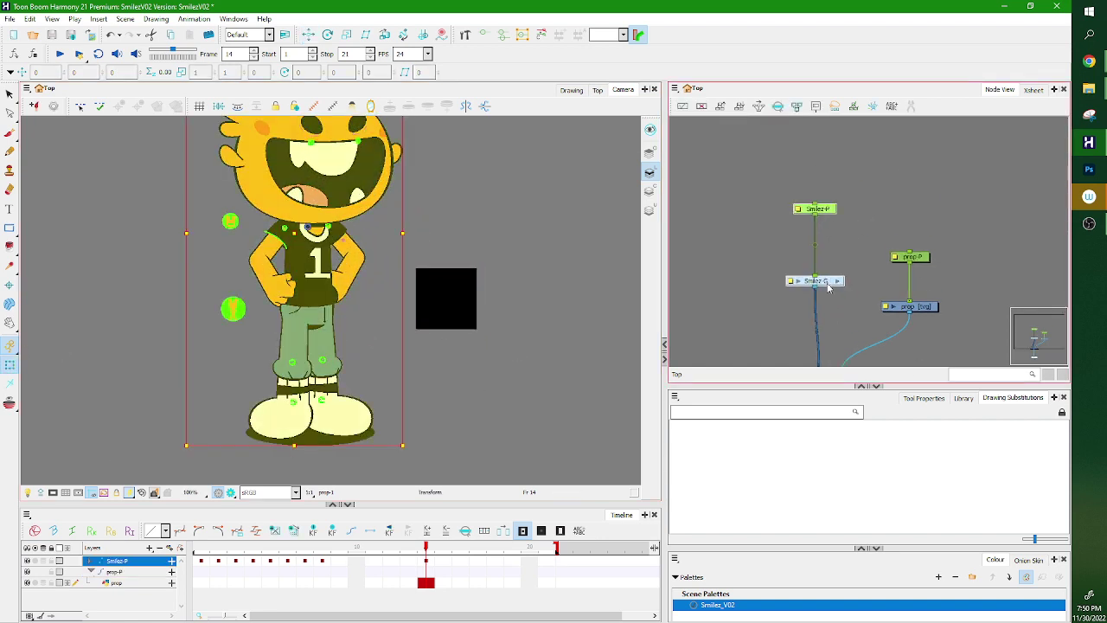
click(823, 216)
drag(794, 146, 793, 182)
click(833, 162)
mouse_move(1088, 142)
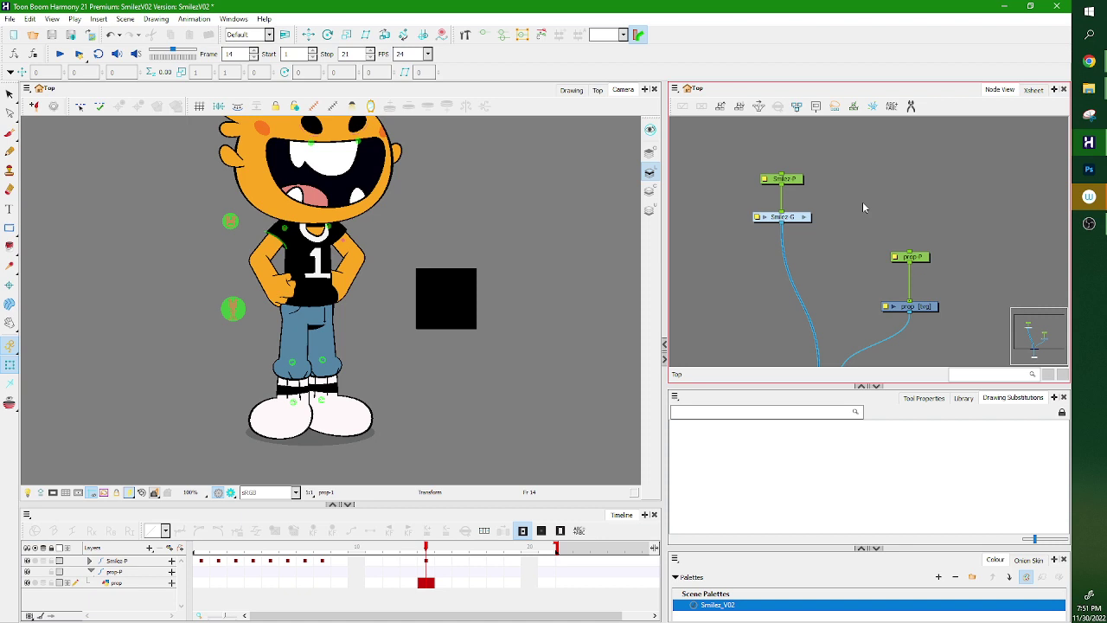
Select the square's artwork and create a colour palette named New.
click(469, 294)
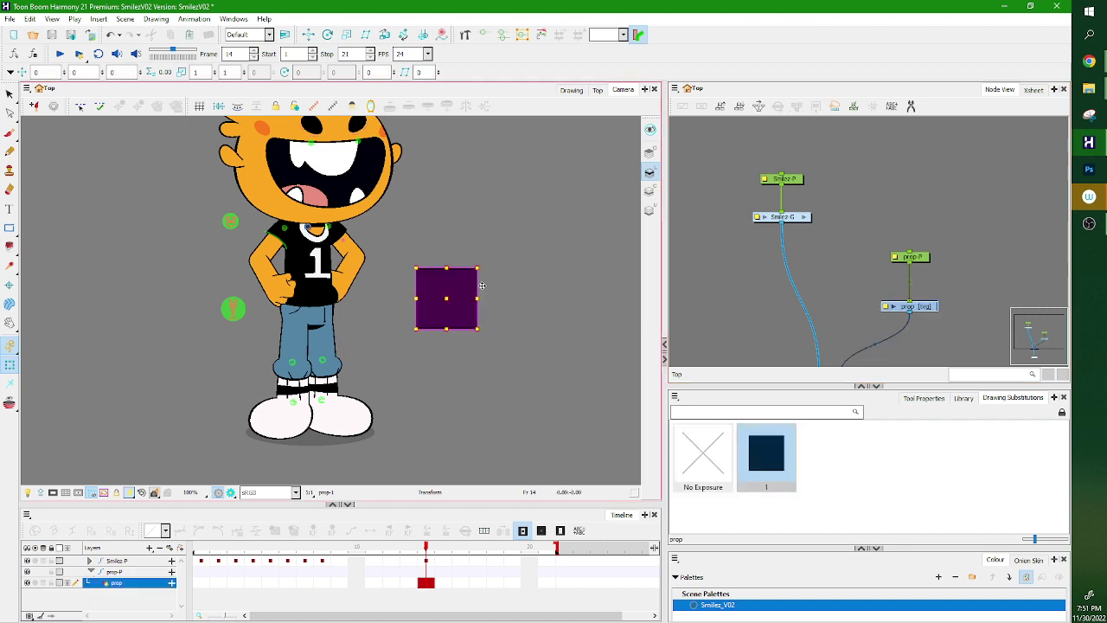
click(10, 94)
drag(527, 192, 406, 353)
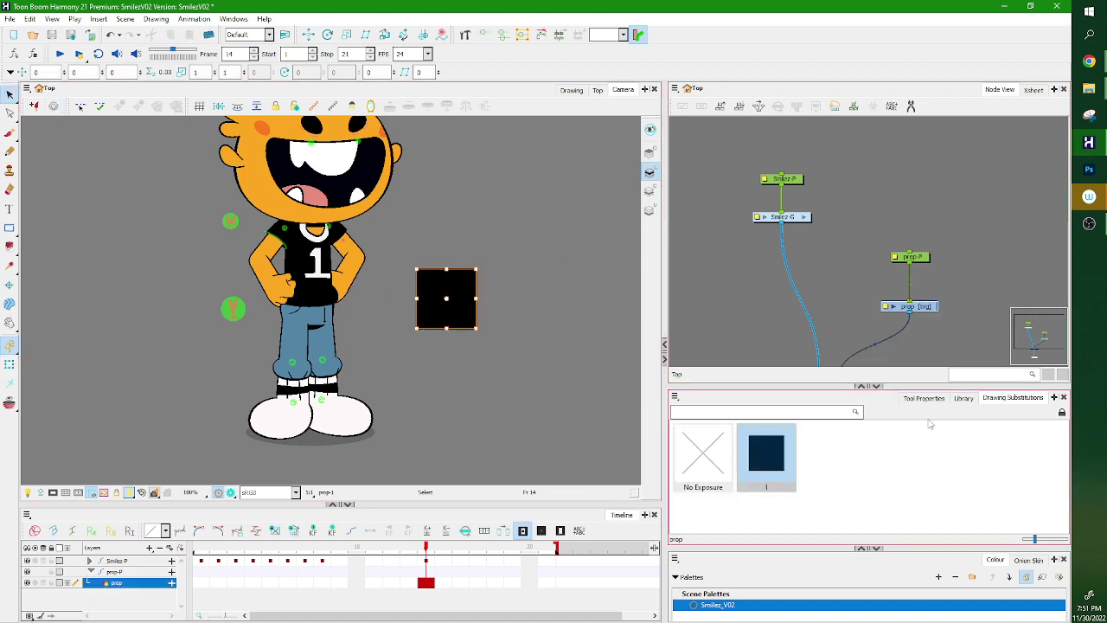
drag(943, 373, 936, 287)
drag(791, 517, 796, 351)
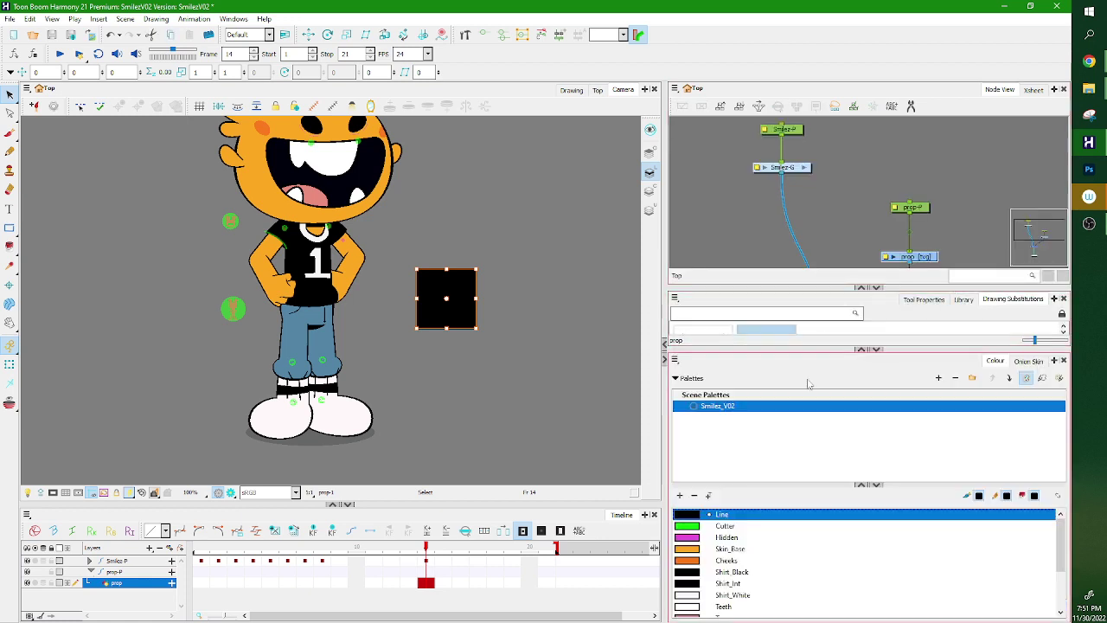
click(938, 377)
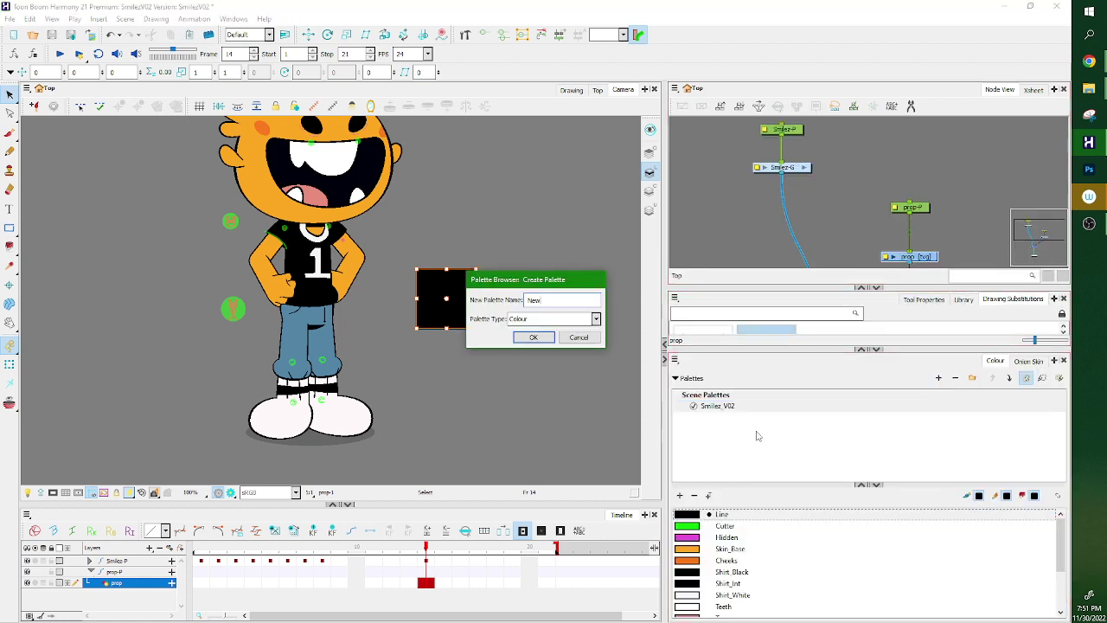
click(529, 335)
Change the Default swatch of the New palette to teal to recolour the square.
double_click(689, 517)
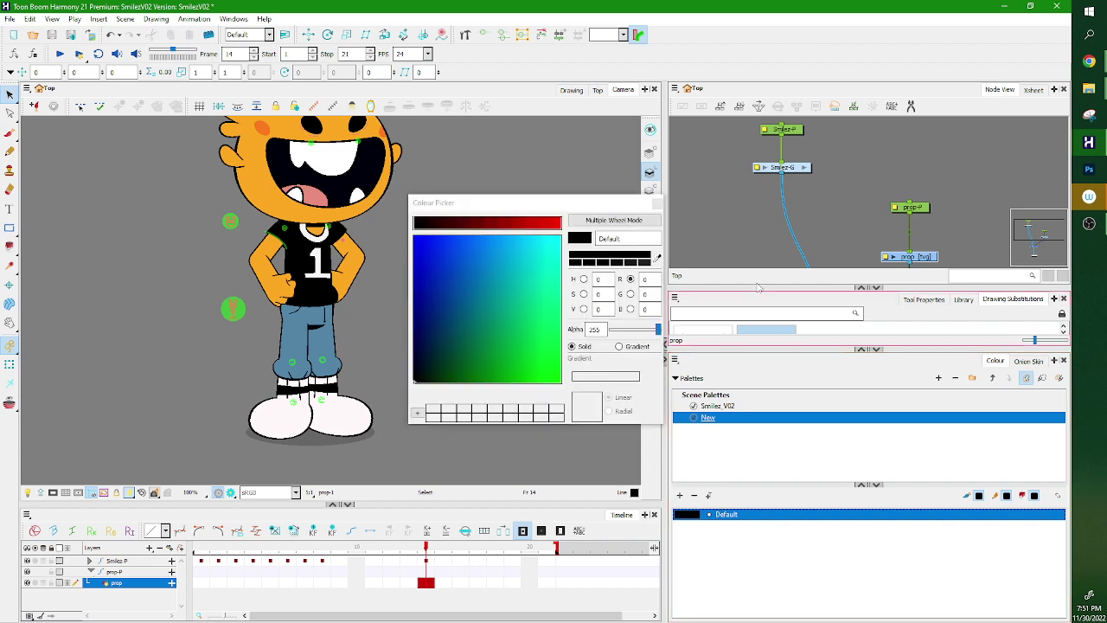
click(507, 270)
click(655, 204)
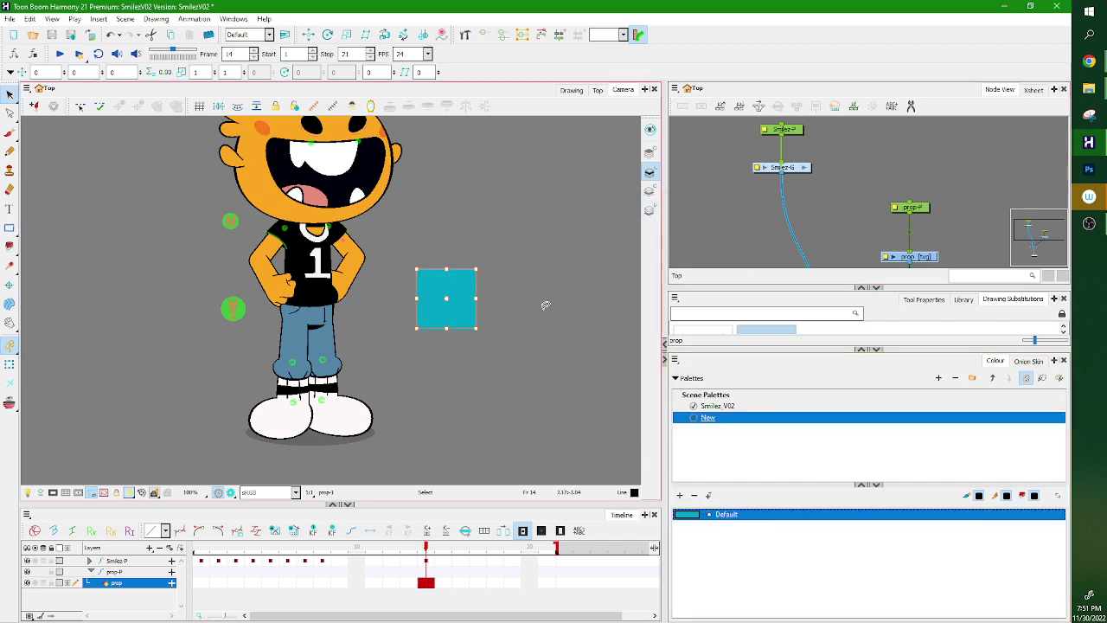
Select the character's lower arm in the camera view and step up to its parent peg.
scroll(510, 332, down, 2)
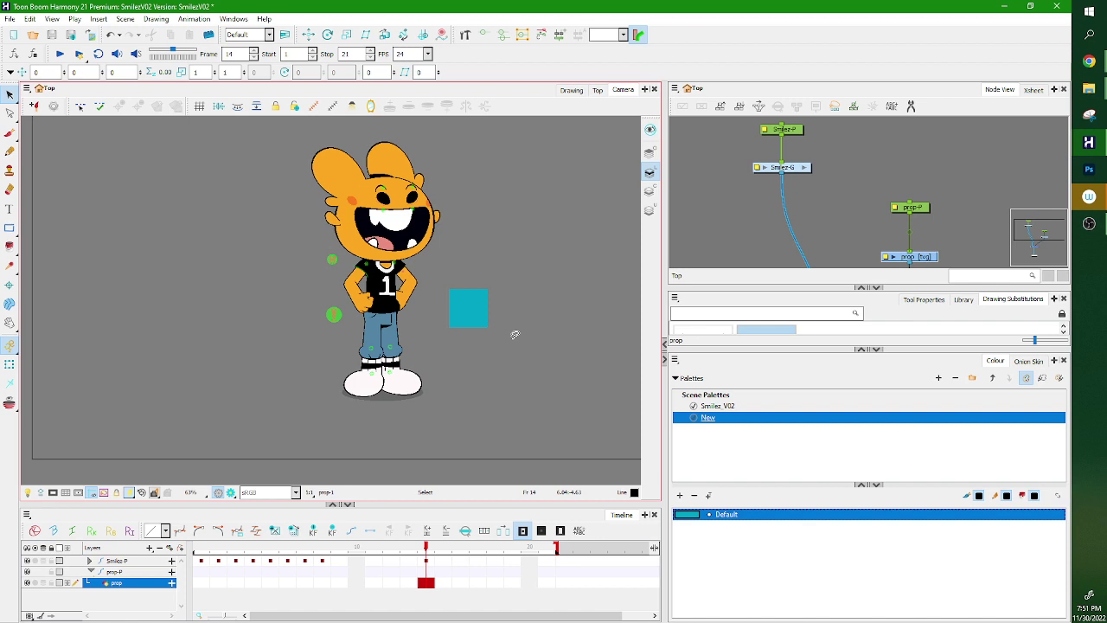
click(9, 365)
click(367, 300)
key(b)
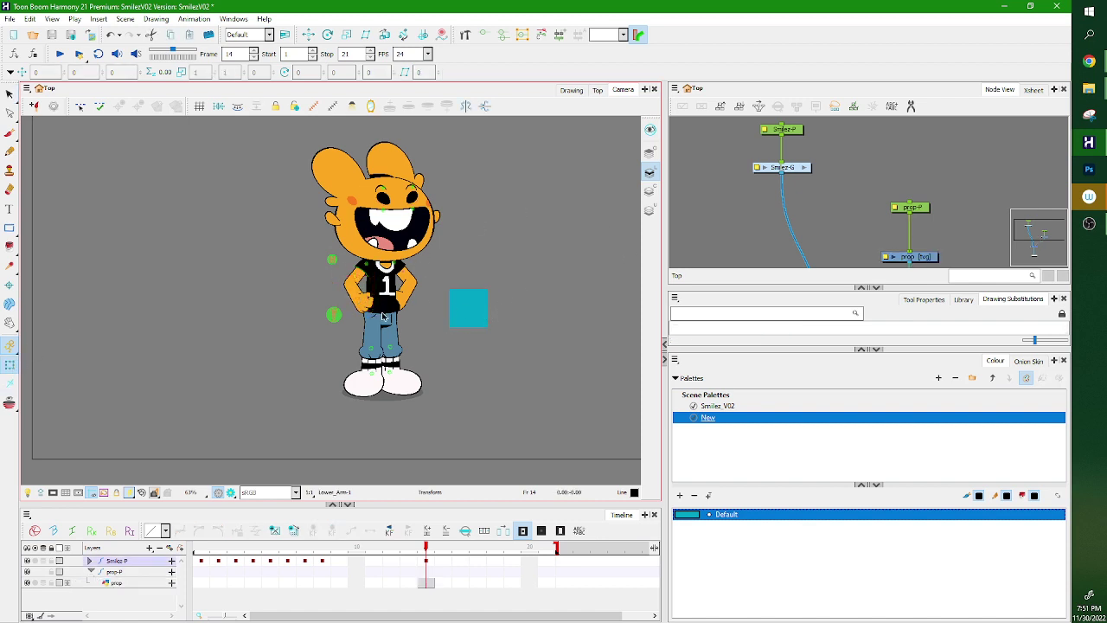
Move the prop drawing node closer to the prop-P peg and select the peg.
drag(872, 284, 872, 353)
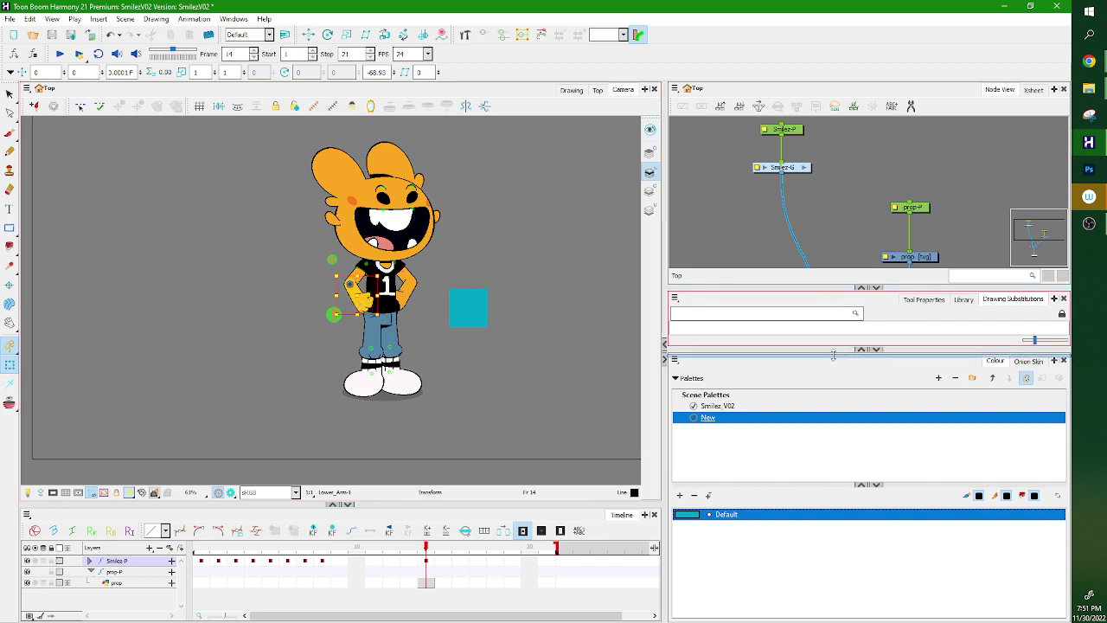
click(927, 292)
drag(927, 294, 925, 241)
click(925, 246)
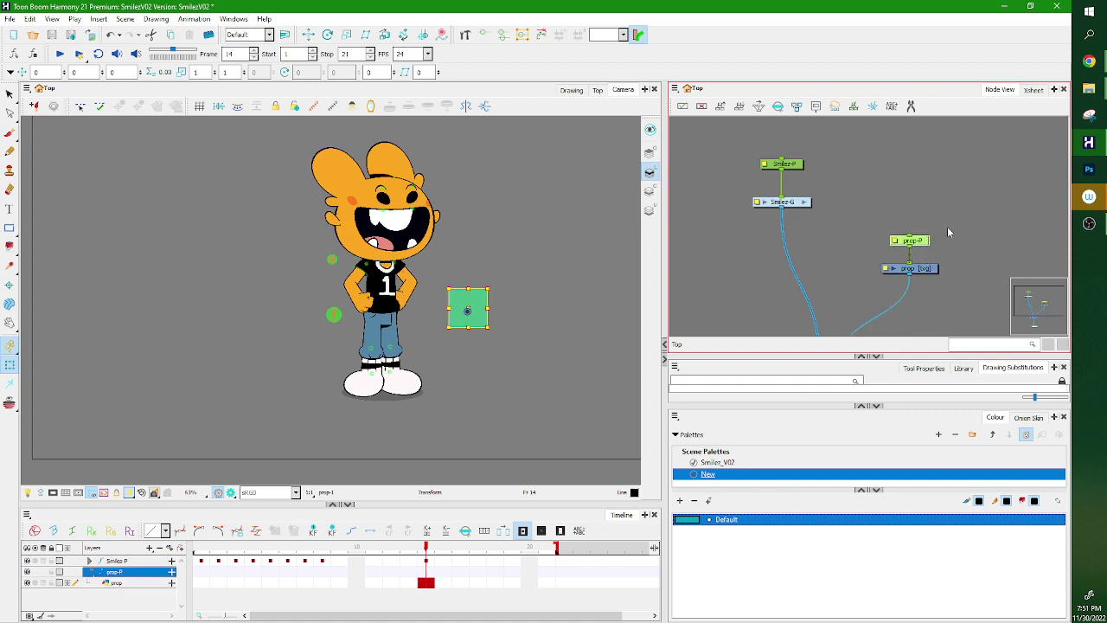
Select the character's hand and step up through its parent pegs to the whole arm.
click(364, 299)
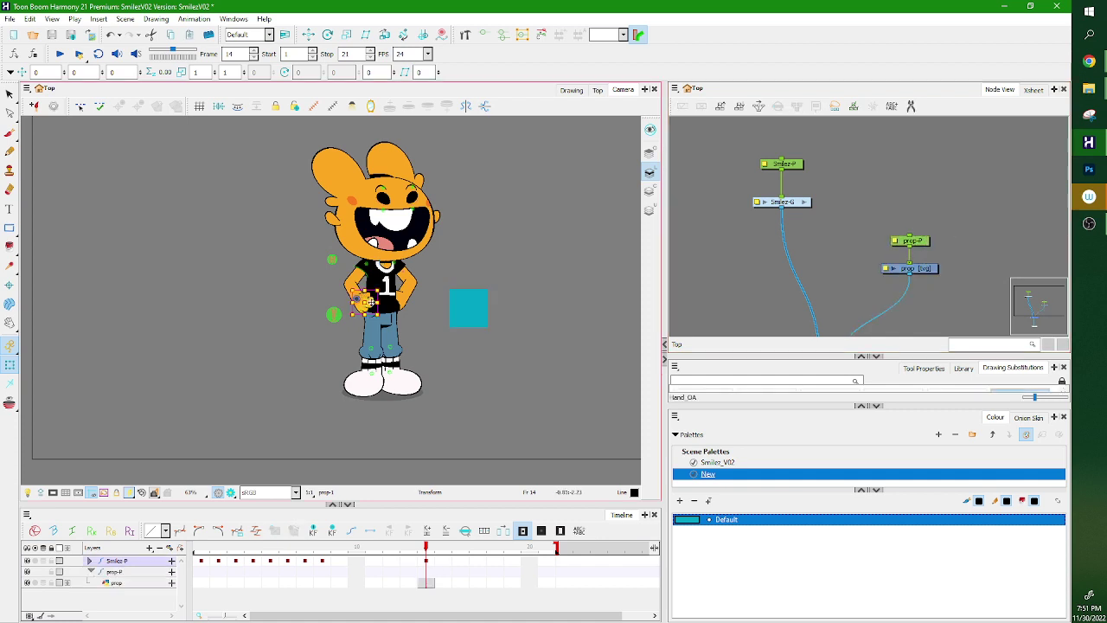
key(b)
key(b)
key(b)
key(b)
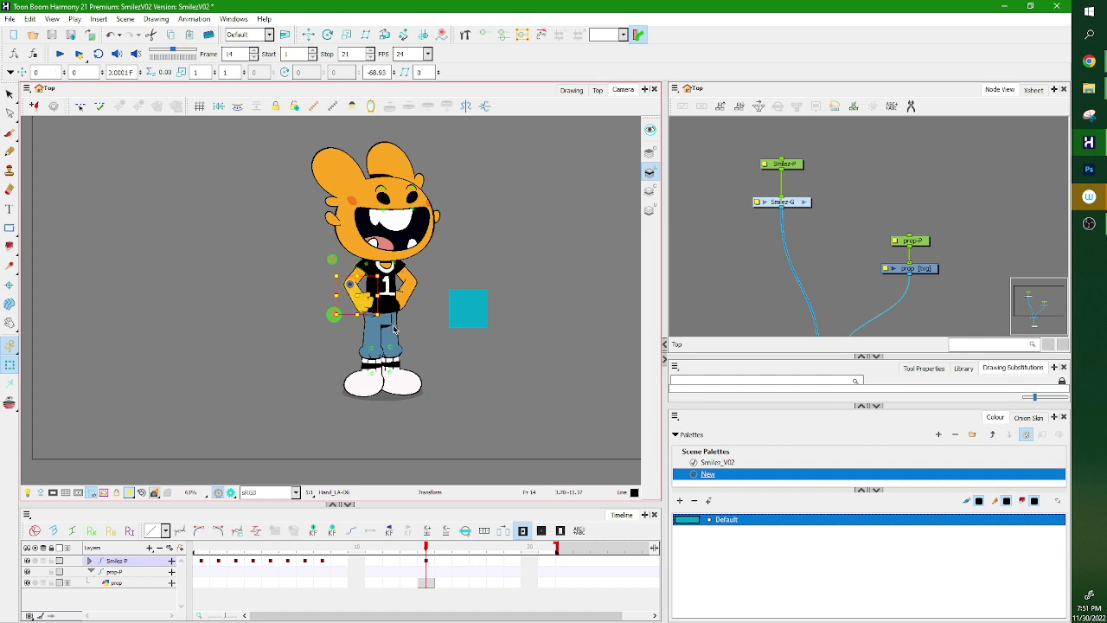
Cut the prop-P peg and the prop drawing node out of the top-level node network.
drag(947, 356, 975, 299)
drag(926, 374, 922, 467)
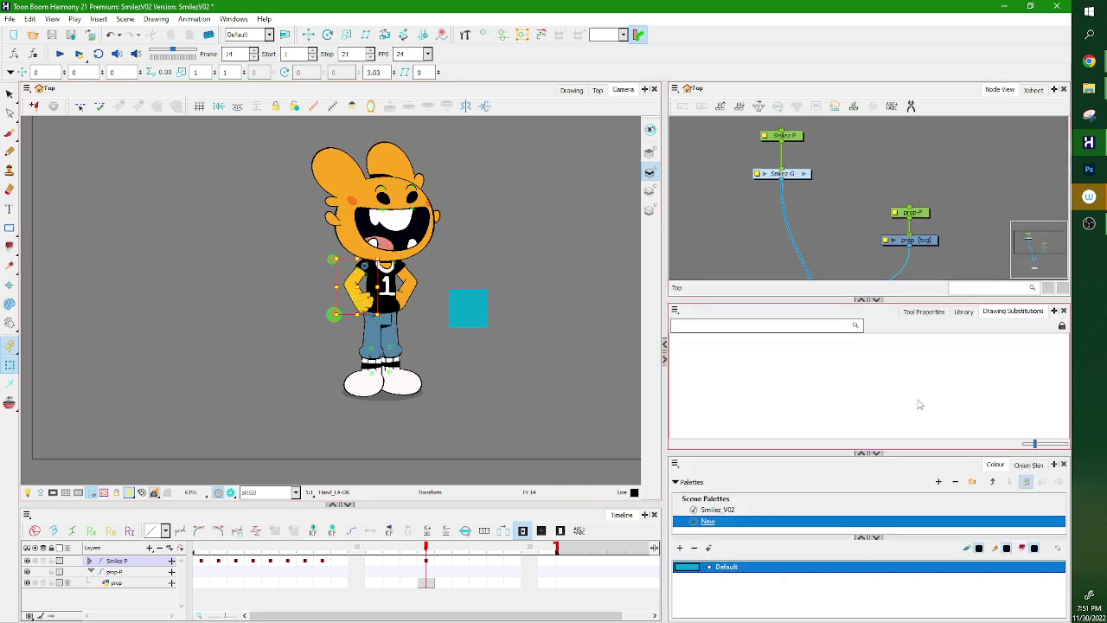
drag(923, 213, 932, 259)
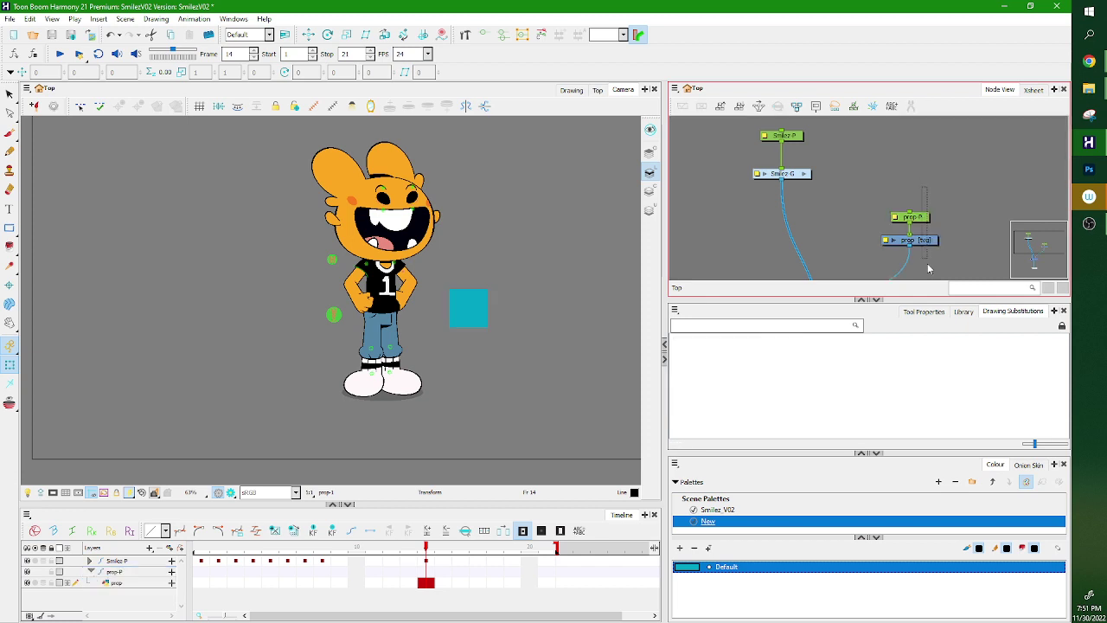
key(Delete)
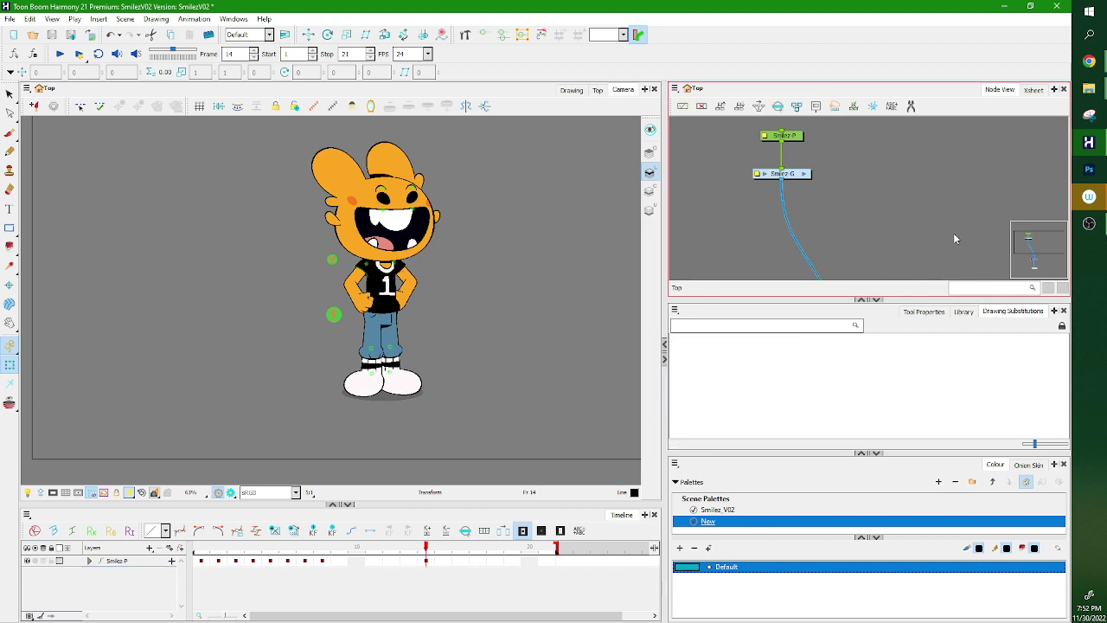
Locate the hand's Hand_OA drawing node inside the Arm-L-G group and enlarge the node view.
click(805, 175)
click(856, 208)
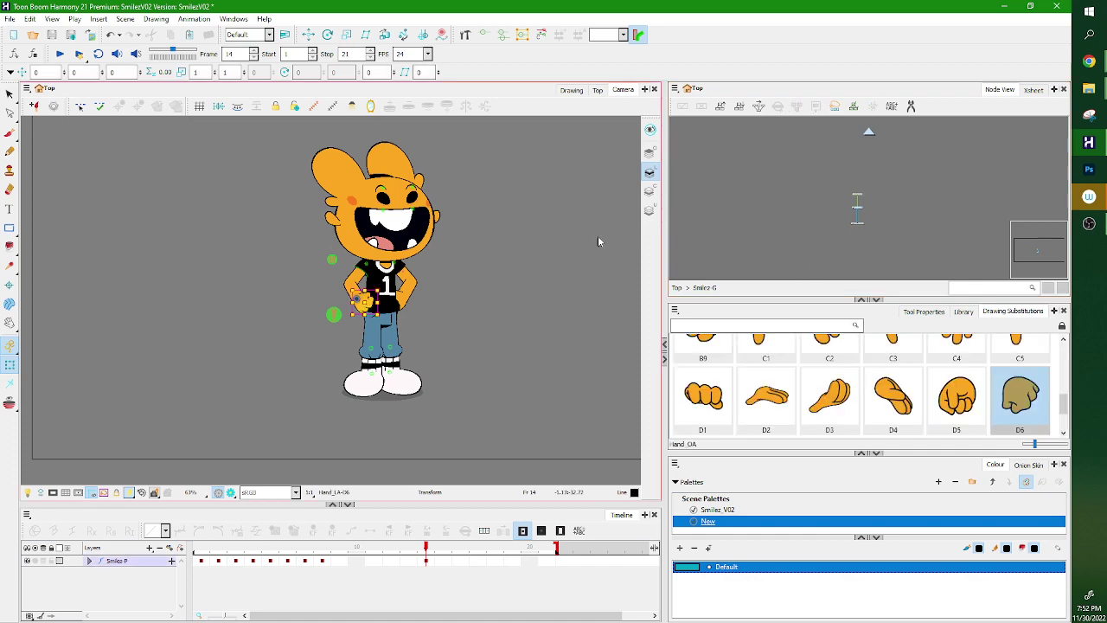
key(o)
drag(908, 300, 908, 530)
scroll(882, 299, down, 3)
drag(664, 296, 362, 296)
scroll(709, 315, up, 2)
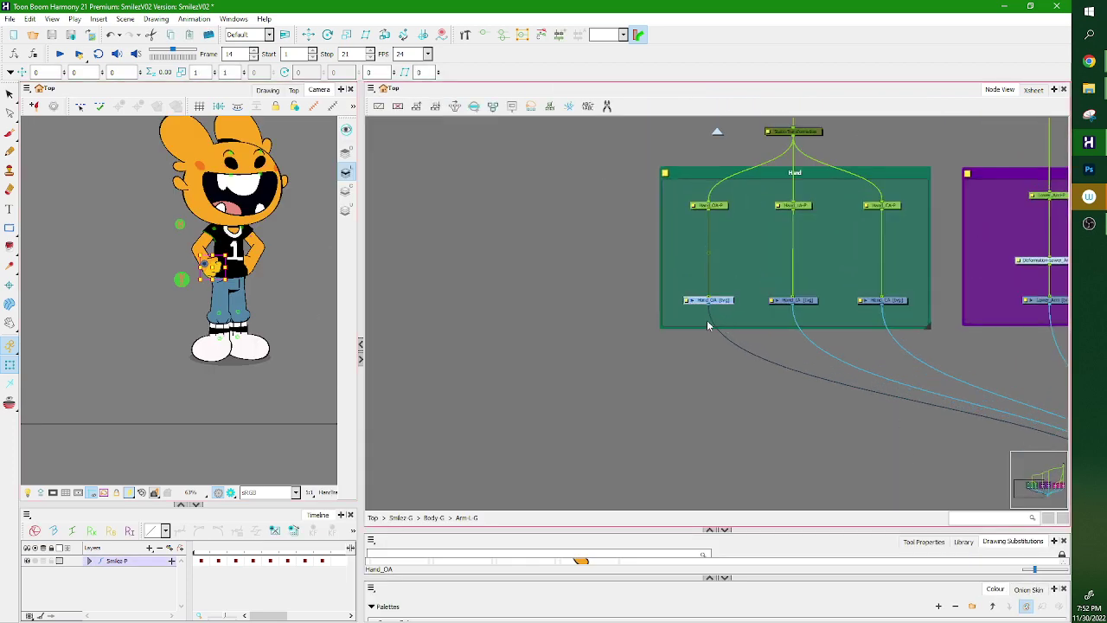
Paste the prop-P and prop nodes beside the Hand backdrop and connect prop-P to the transformation node above the hand pegs.
click(594, 296)
key(ctrl+v)
drag(635, 299, 635, 227)
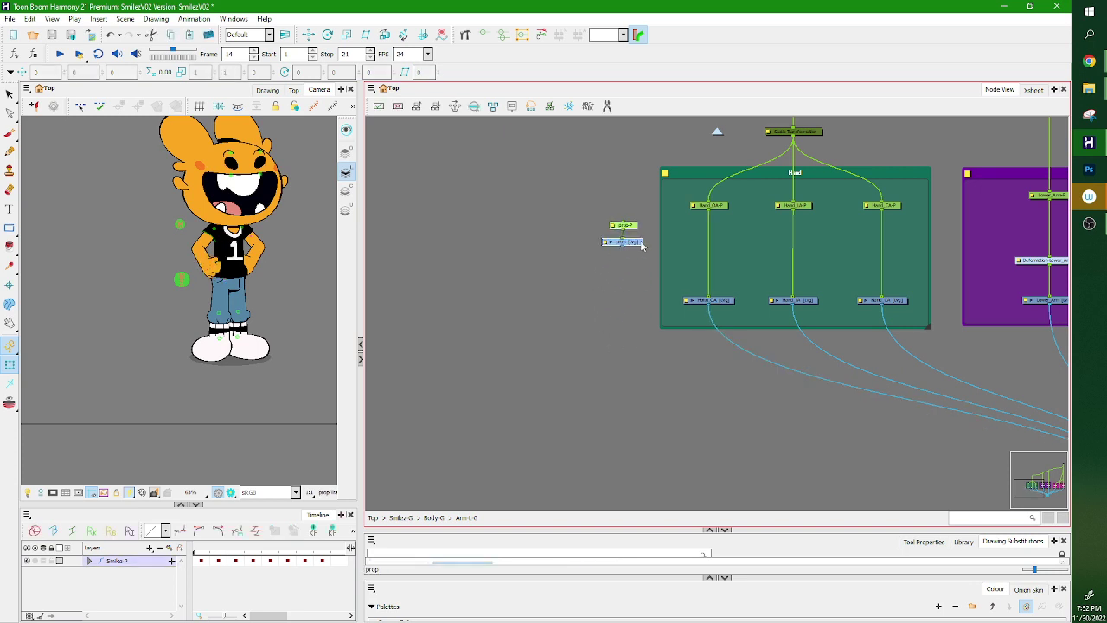
click(648, 256)
drag(784, 217, 773, 298)
drag(783, 217, 612, 310)
drag(612, 330, 516, 309)
Add a Composite node below the Hand backdrop and insert it into the connection coming from the Hand_OA drawing.
scroll(722, 468, down, 2)
scroll(734, 477, down, 1)
right_click(531, 318)
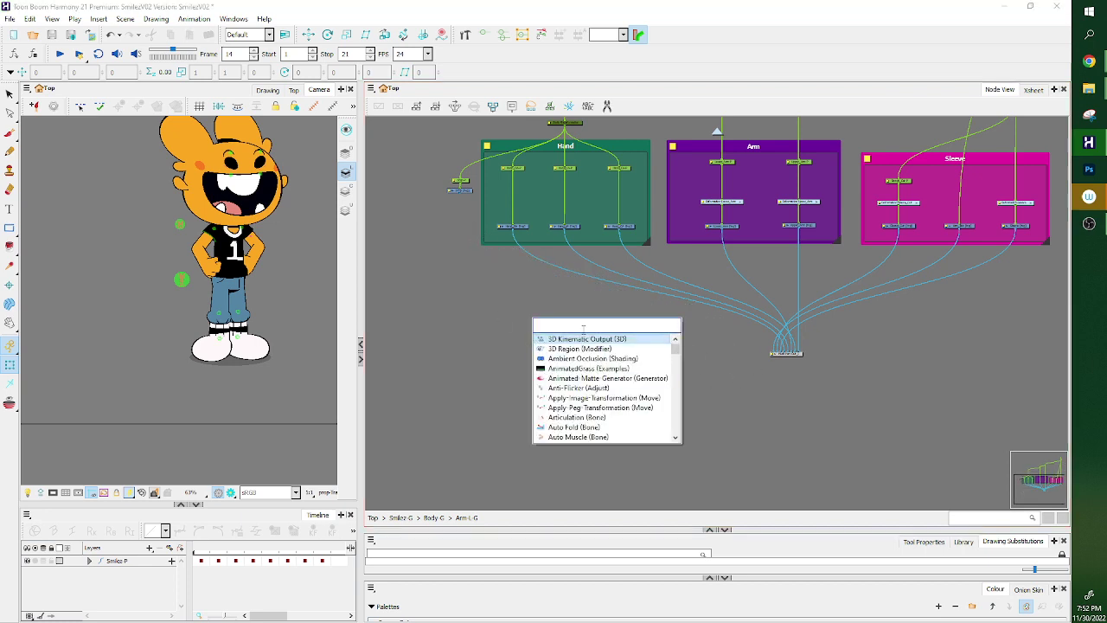
click(490, 313)
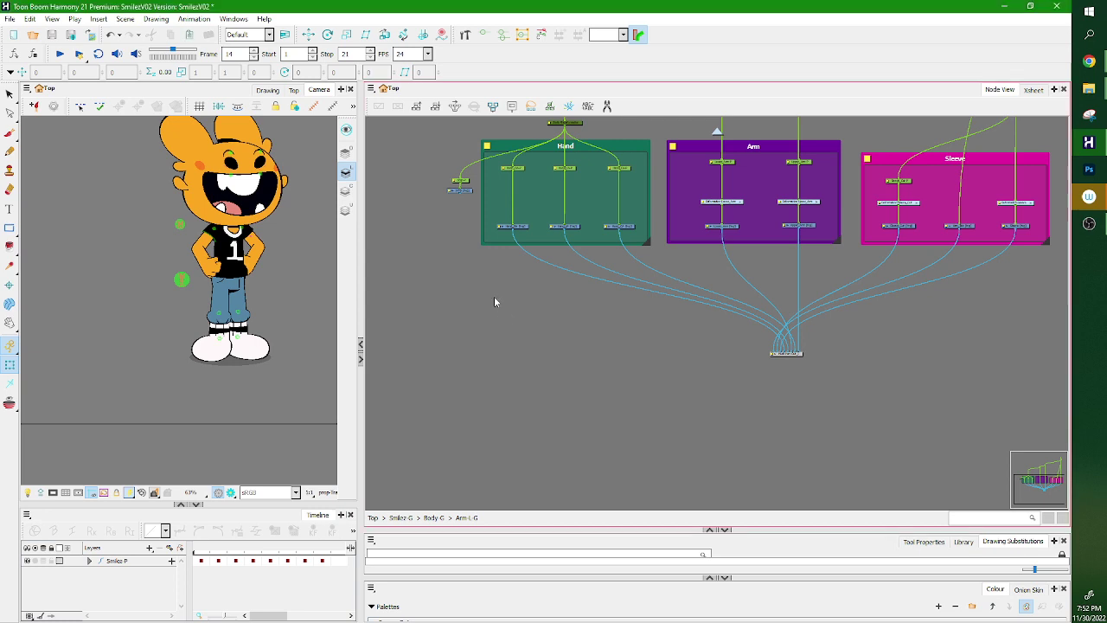
key(Tab)
text(comp)
key(Return)
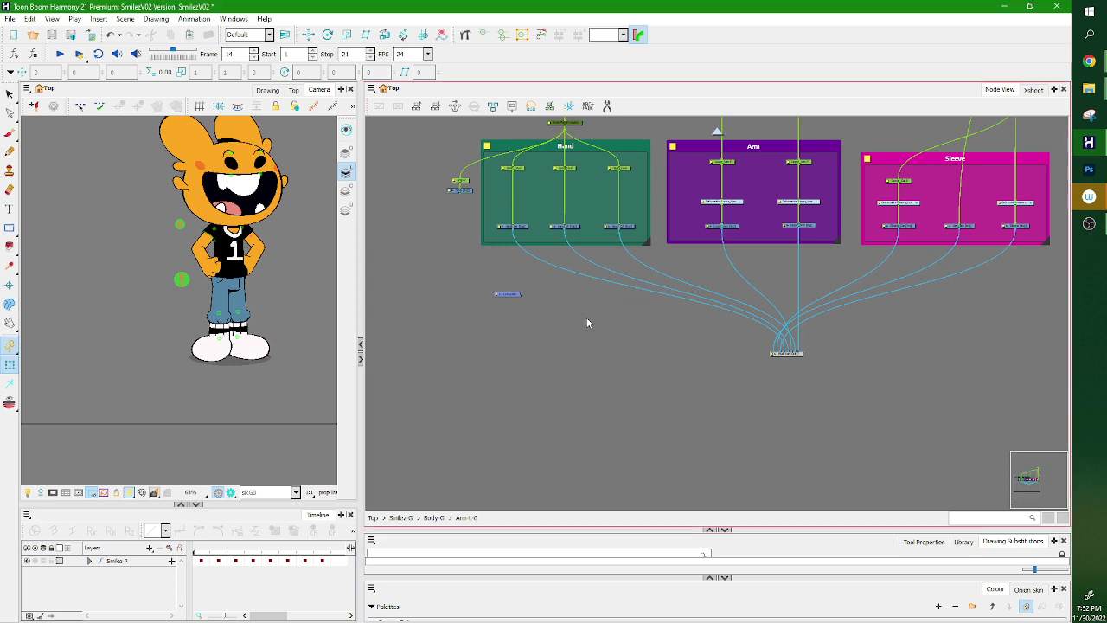
drag(515, 295, 536, 283)
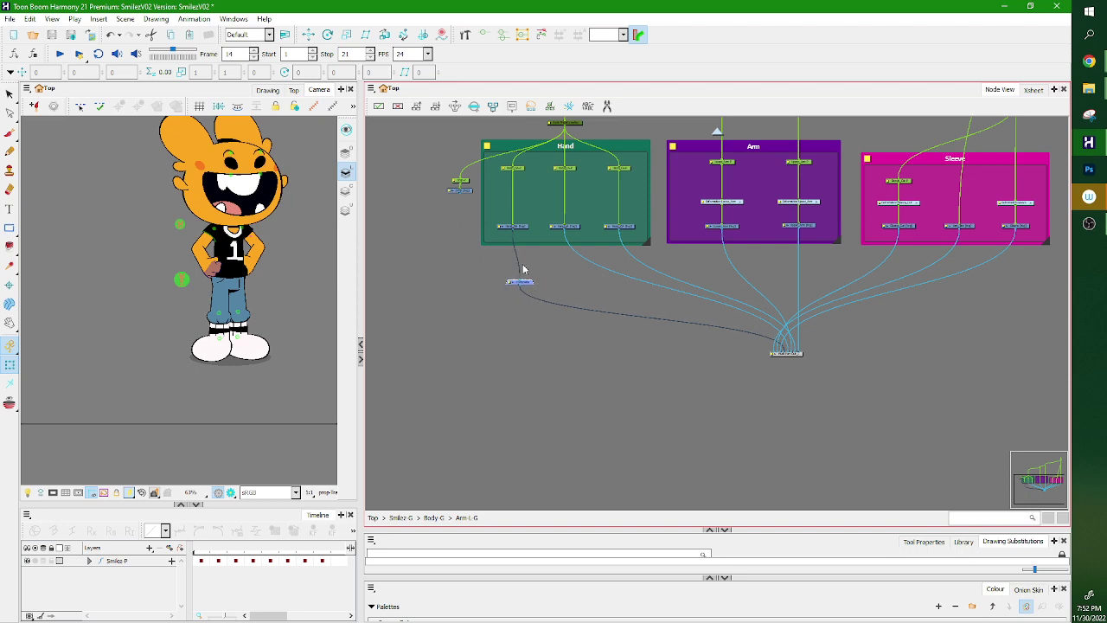
Connect the prop drawing's output to the new Composite node alongside Hand_OA.
scroll(543, 270, up, 4)
drag(574, 207, 628, 307)
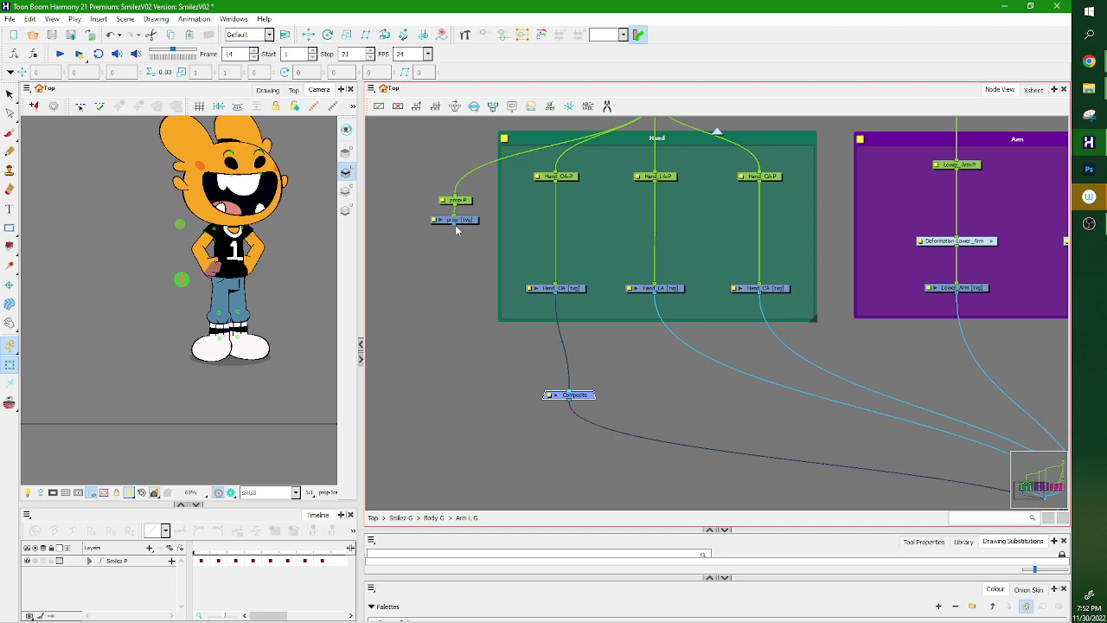
drag(457, 229, 558, 405)
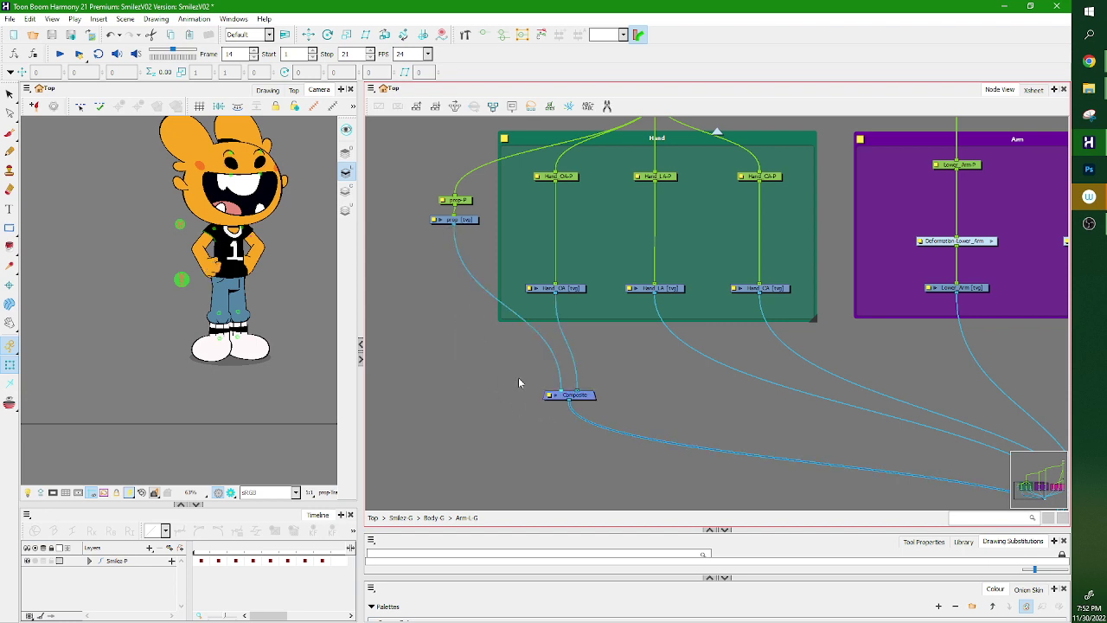
Select the prop-P peg and widen the Camera view, framing the prop outline beside the character's legs.
click(459, 201)
scroll(267, 313, down, 3)
drag(292, 311, 246, 314)
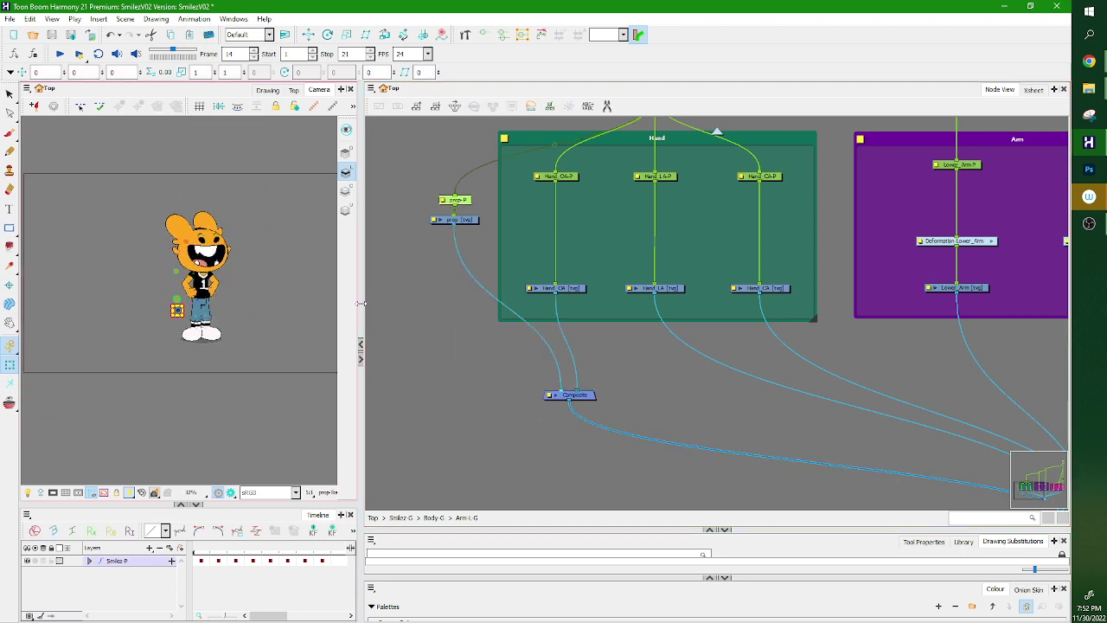
drag(361, 304, 457, 303)
scroll(240, 338, up, 5)
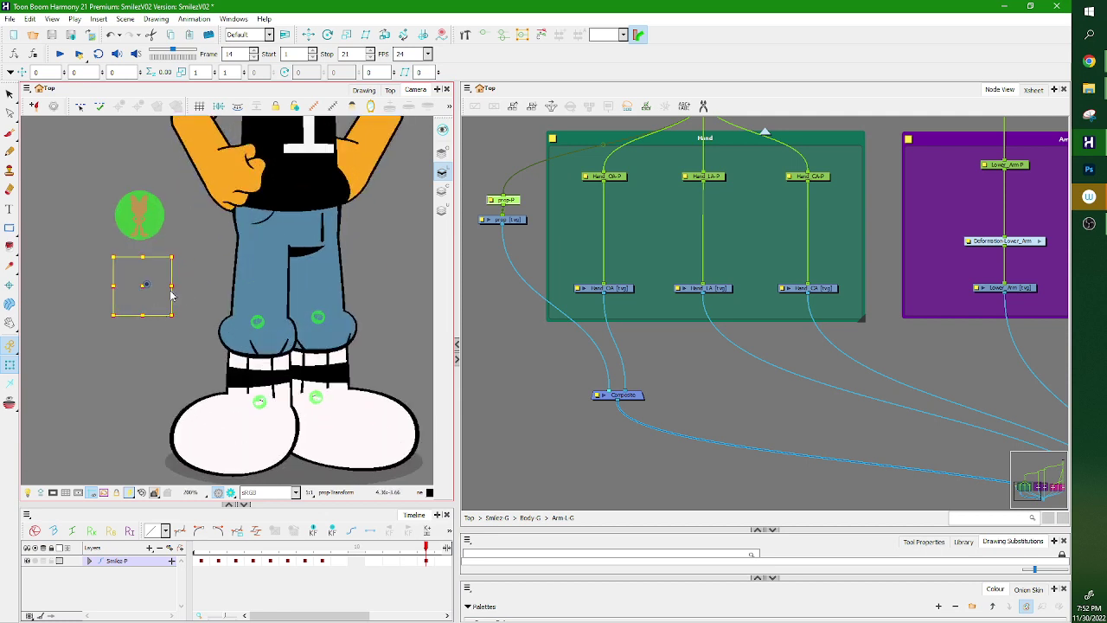
Select the prop drawing node and check it in another drawing view before returning to the Camera view.
click(491, 271)
click(512, 201)
click(512, 225)
click(513, 221)
click(363, 90)
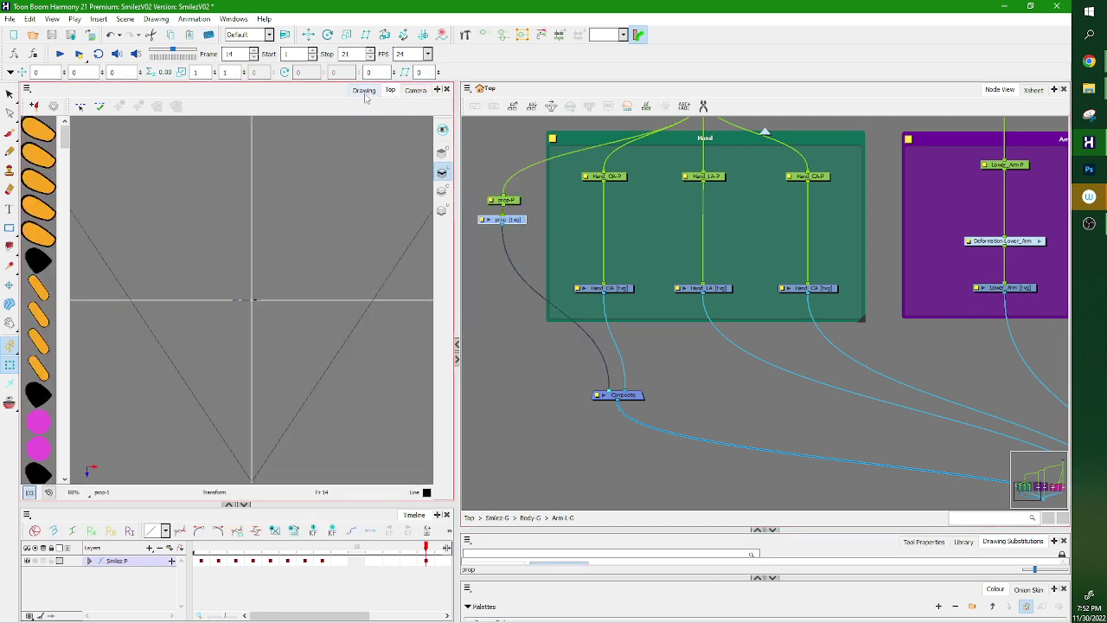
click(415, 90)
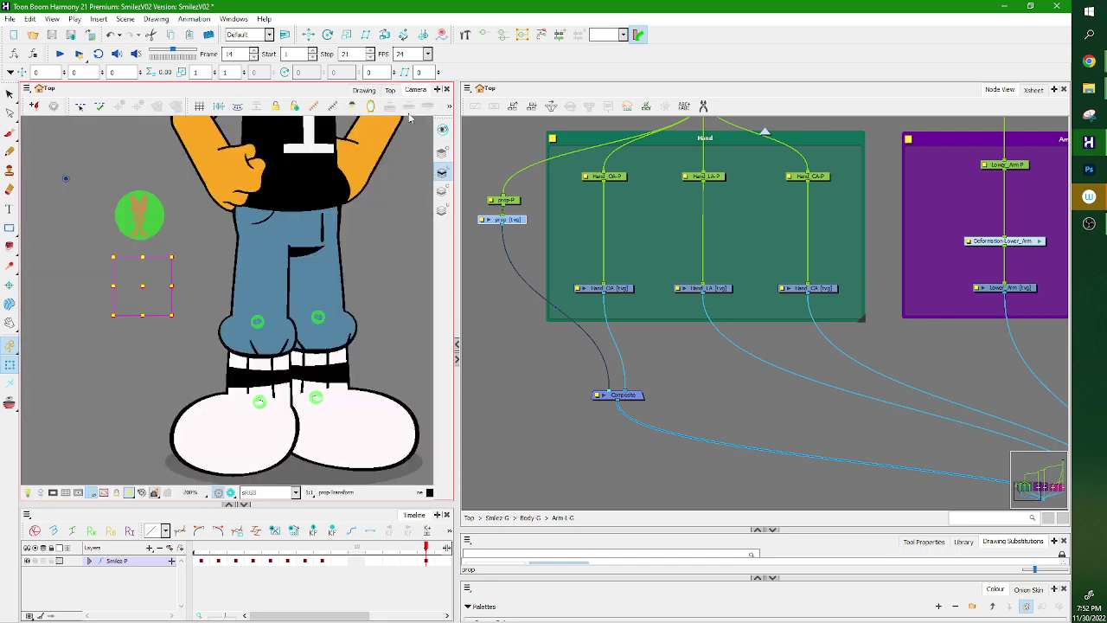
Try to reposition the prop through its prop-P peg, placing its outline closer to the character's leg.
click(500, 354)
scroll(542, 337, down, 5)
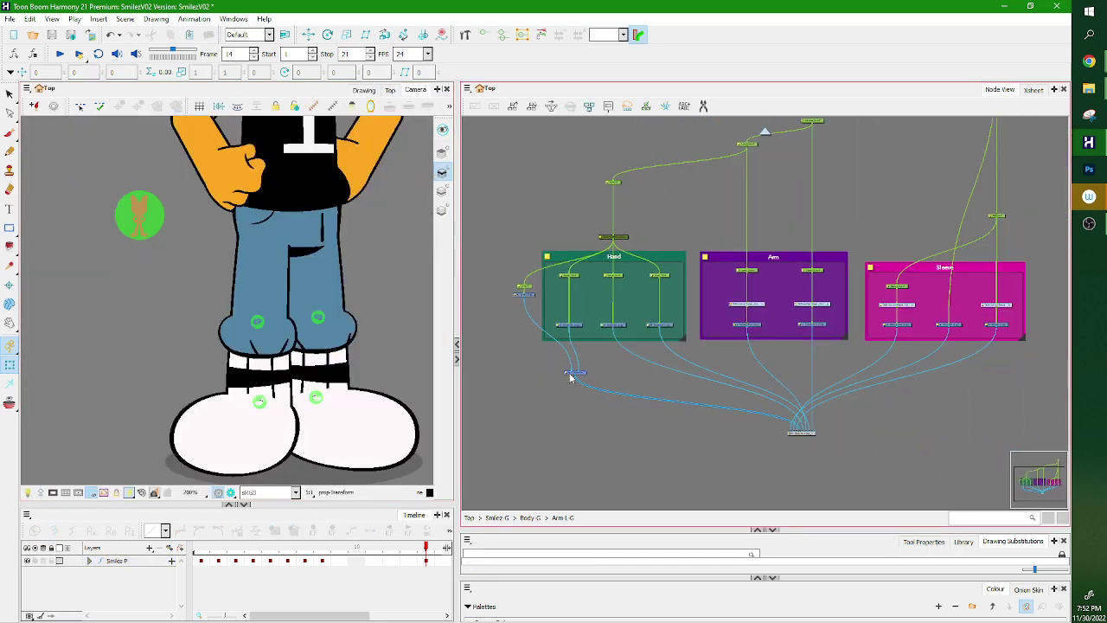
mouse_move(584, 375)
mouse_down()
mouse_move(570, 378)
mouse_move(580, 377)
mouse_up()
click(548, 324)
click(527, 287)
drag(149, 295, 194, 339)
click(525, 296)
mouse_move(144, 287)
mouse_down()
mouse_move(174, 318)
mouse_move(320, 293)
mouse_move(392, 243)
mouse_move(216, 179)
mouse_move(180, 276)
mouse_up()
scroll(548, 347, up, 3)
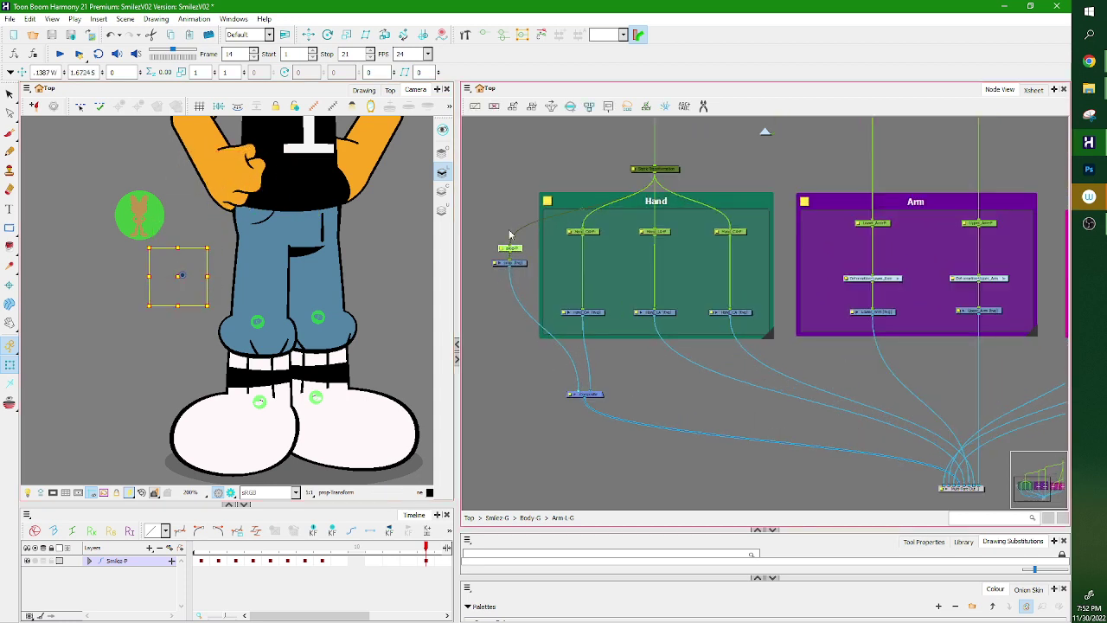
Examine the prop and hand peg selections in Arm-L-G, and the body-part backdrops in the parent Body-G group.
click(509, 261)
scroll(519, 290, down, 3)
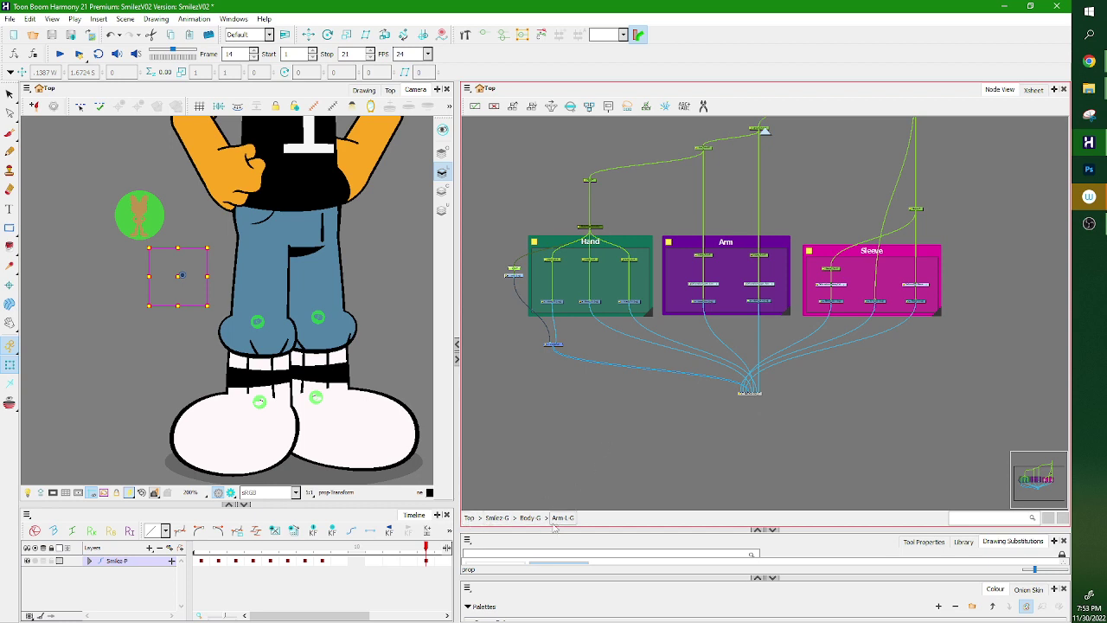
click(591, 182)
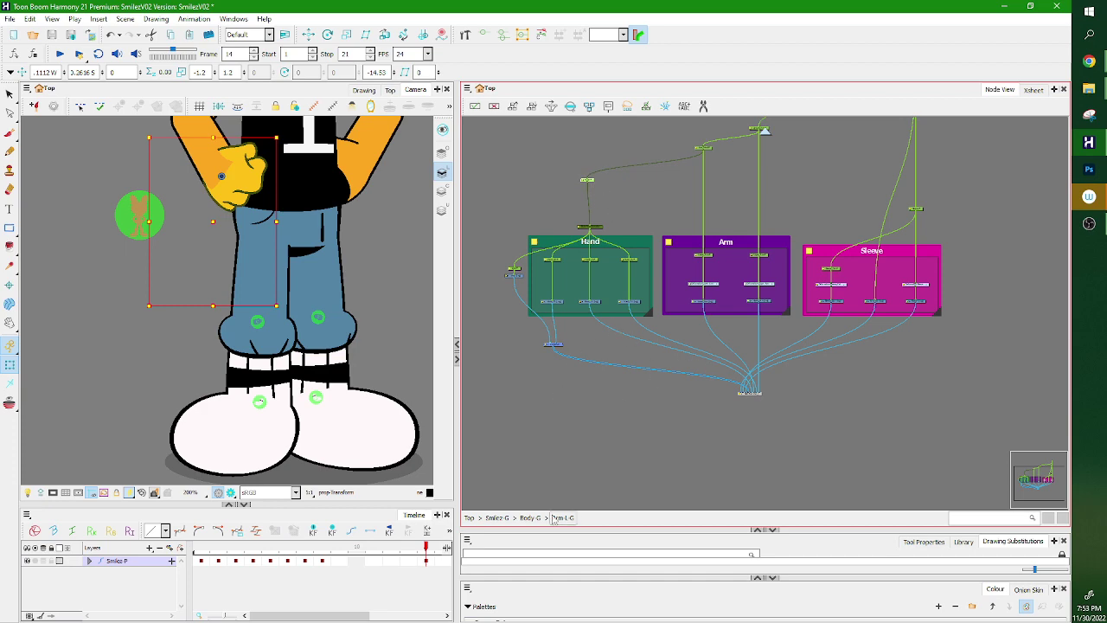
click(530, 517)
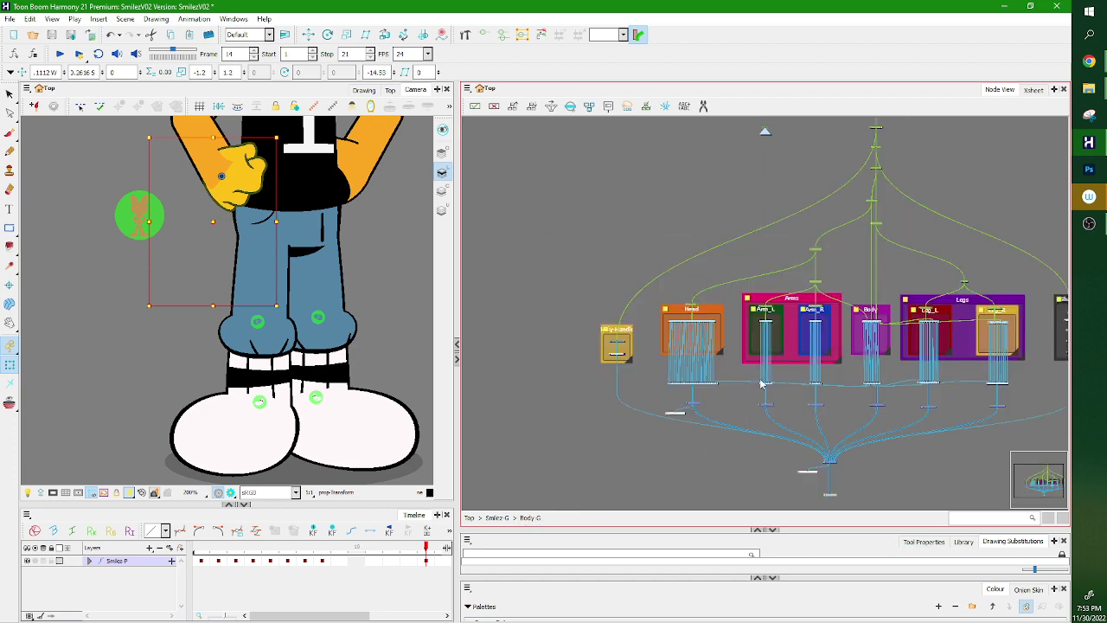
scroll(692, 352, up, 1)
drag(994, 369, 894, 344)
scroll(747, 304, up, 1)
scroll(745, 304, up, 3)
click(818, 299)
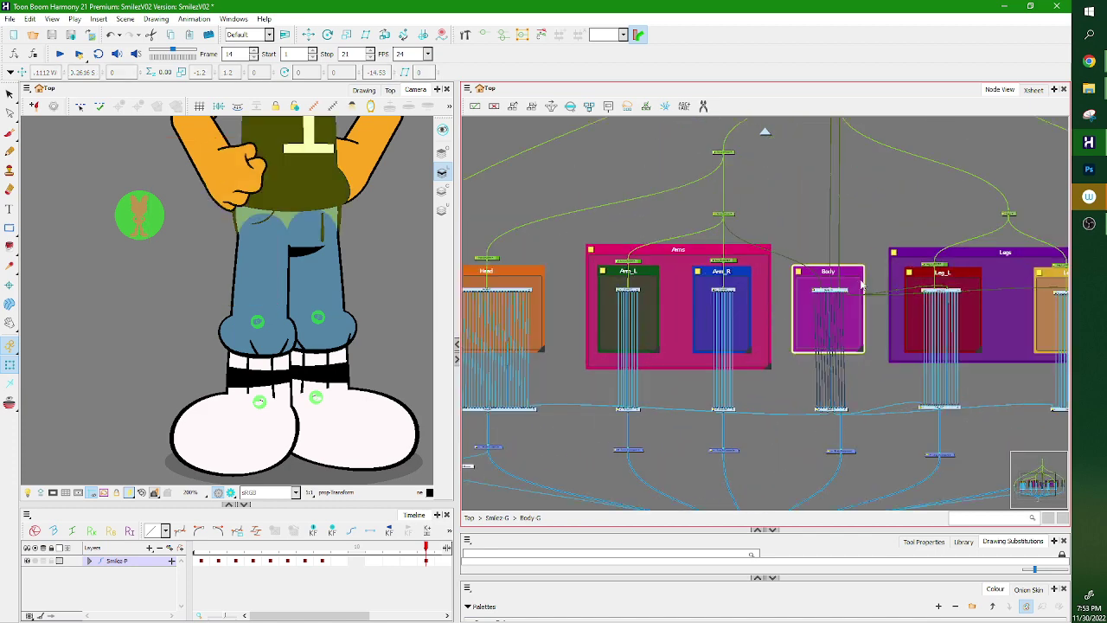
Trace the rig from the top level through Smilez-G and Body-G into the Body-C composite group.
click(498, 517)
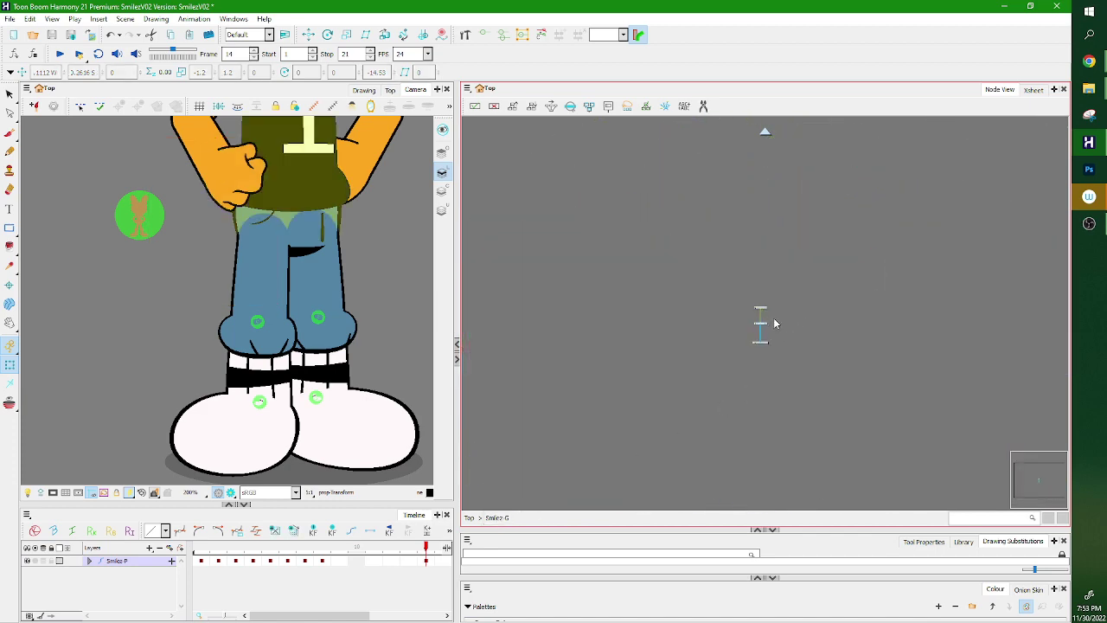
scroll(765, 321, up, 4)
click(469, 517)
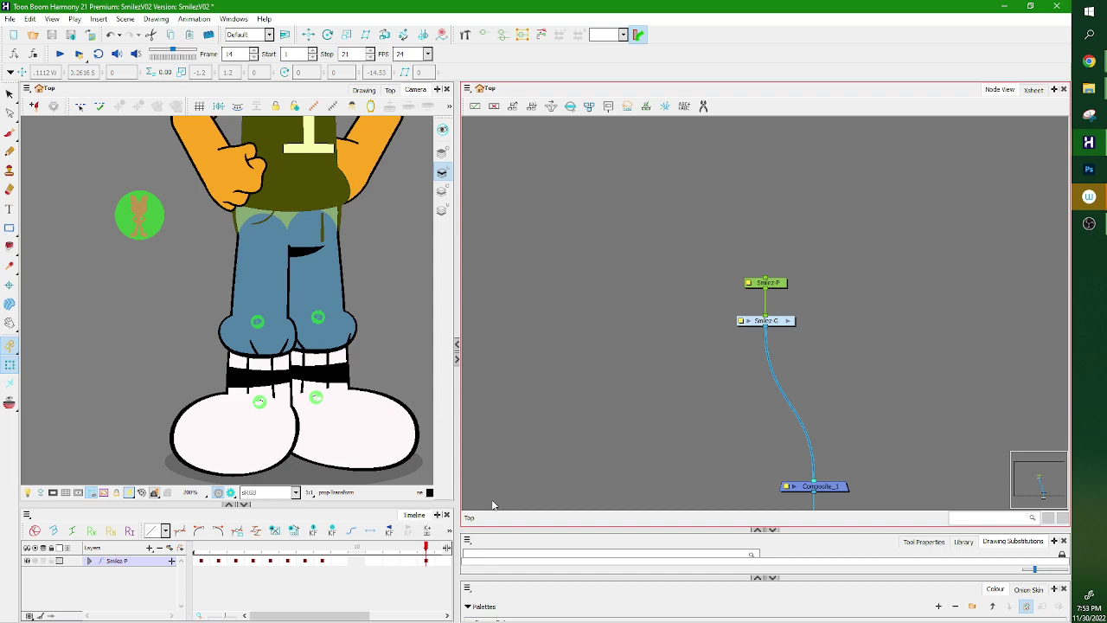
click(788, 320)
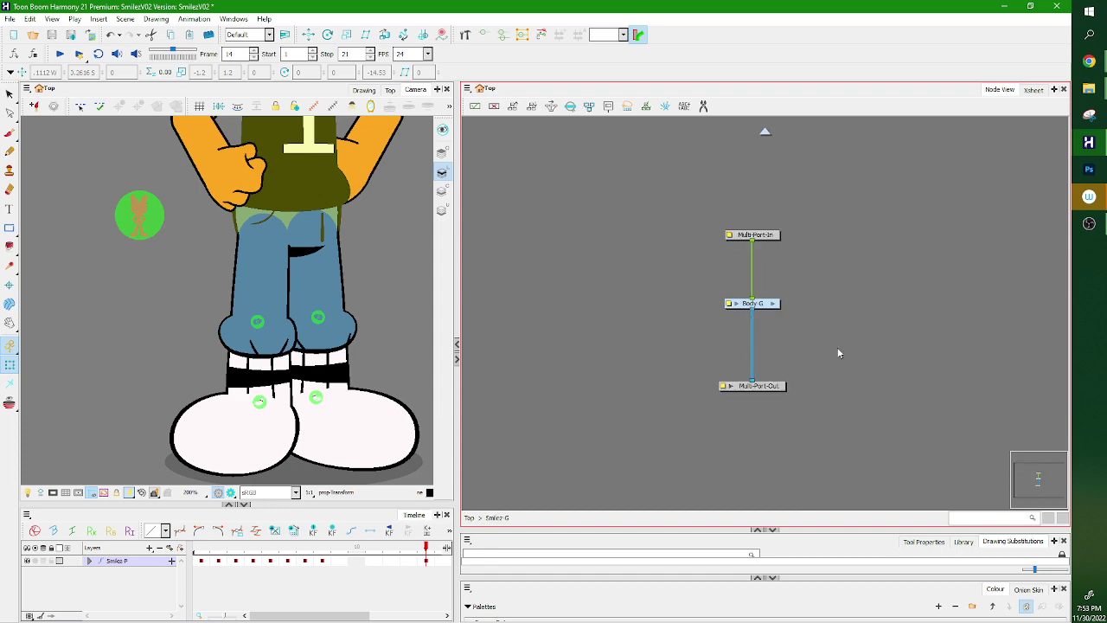
click(774, 304)
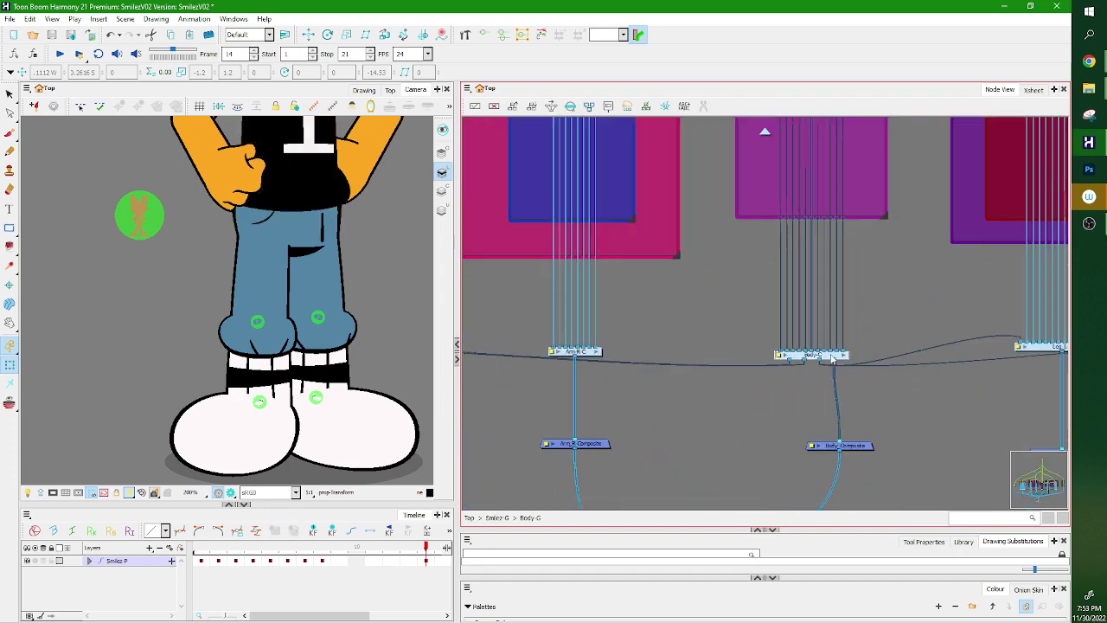
click(836, 357)
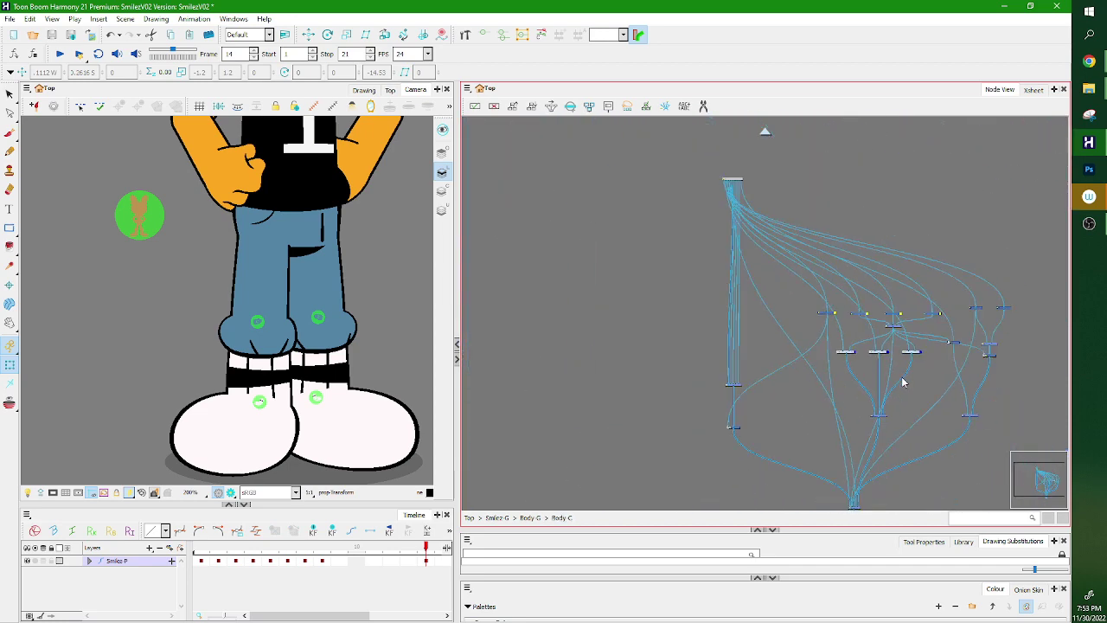
drag(929, 402, 875, 346)
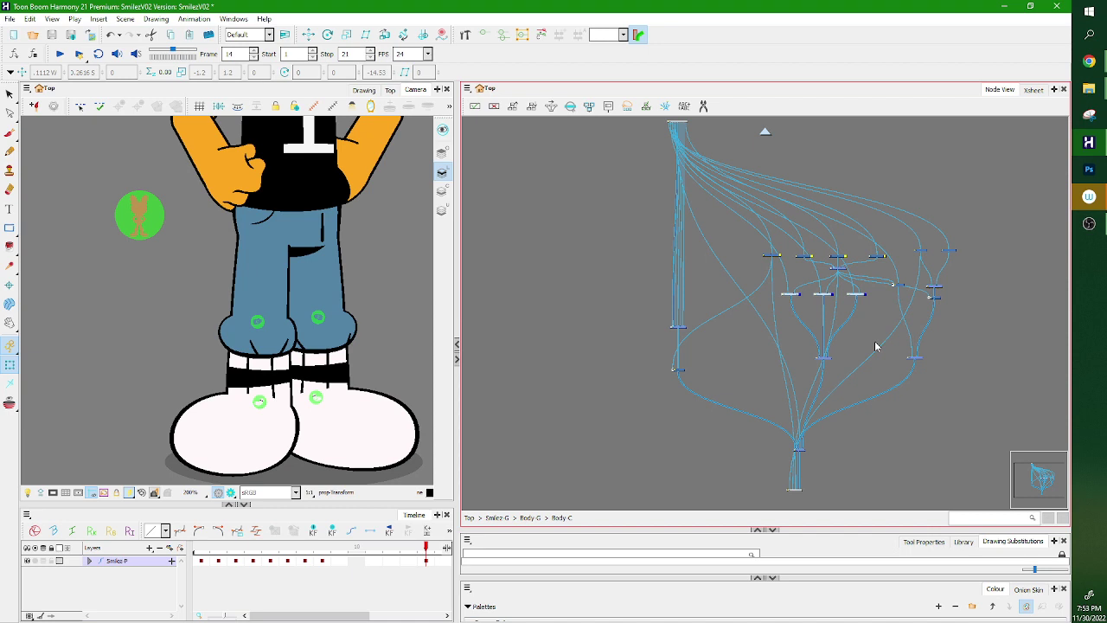
Locate the hand's nodes in Arm-L-G and delete the prop-P peg and prop drawing beside the Hand backdrop.
click(495, 543)
click(241, 177)
click(241, 177)
key(o)
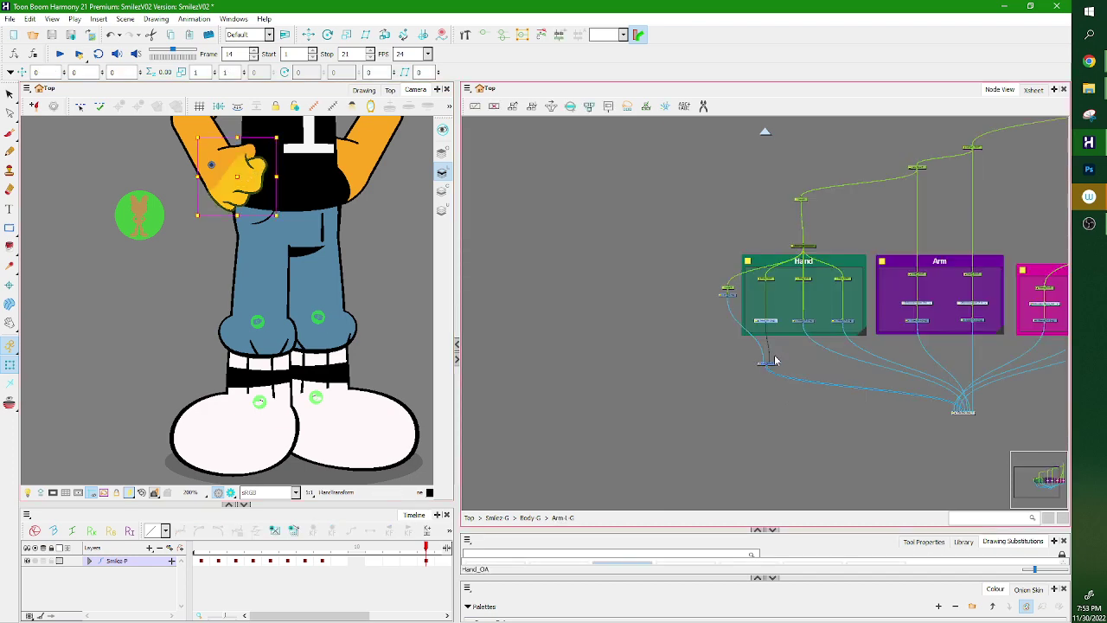
scroll(722, 290, up, 1)
scroll(733, 298, up, 6)
drag(645, 196, 701, 277)
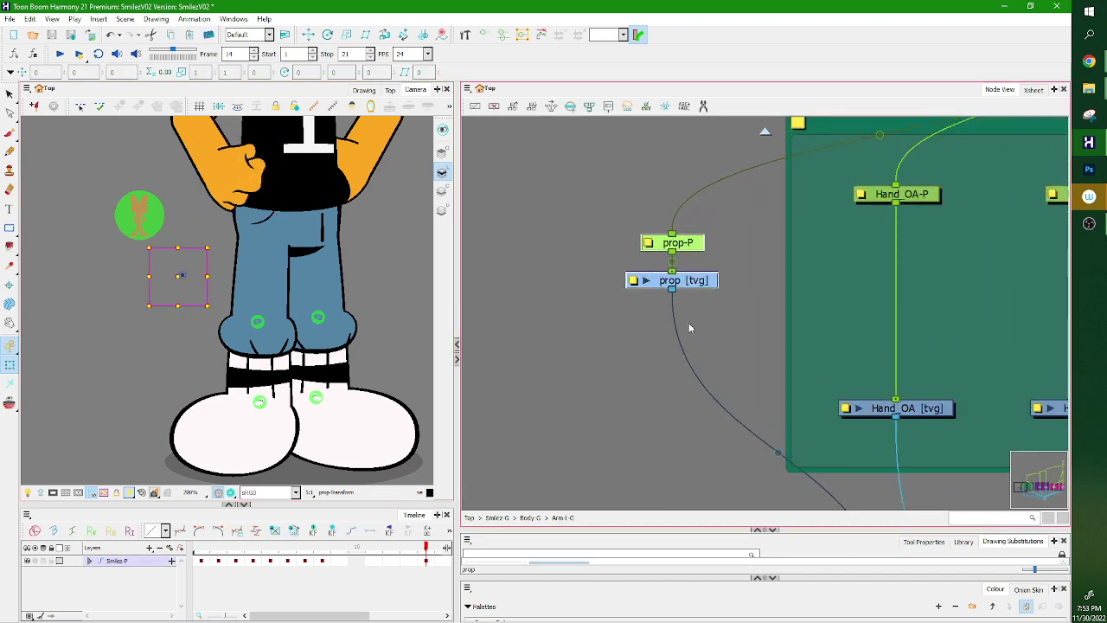
drag(808, 428, 680, 371)
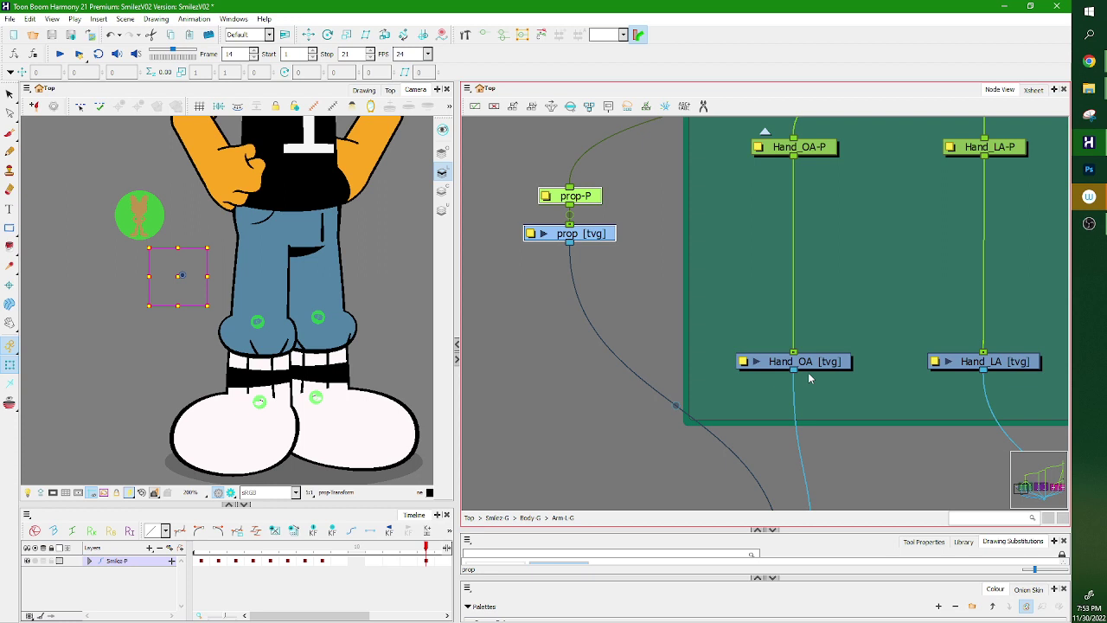
key(Delete)
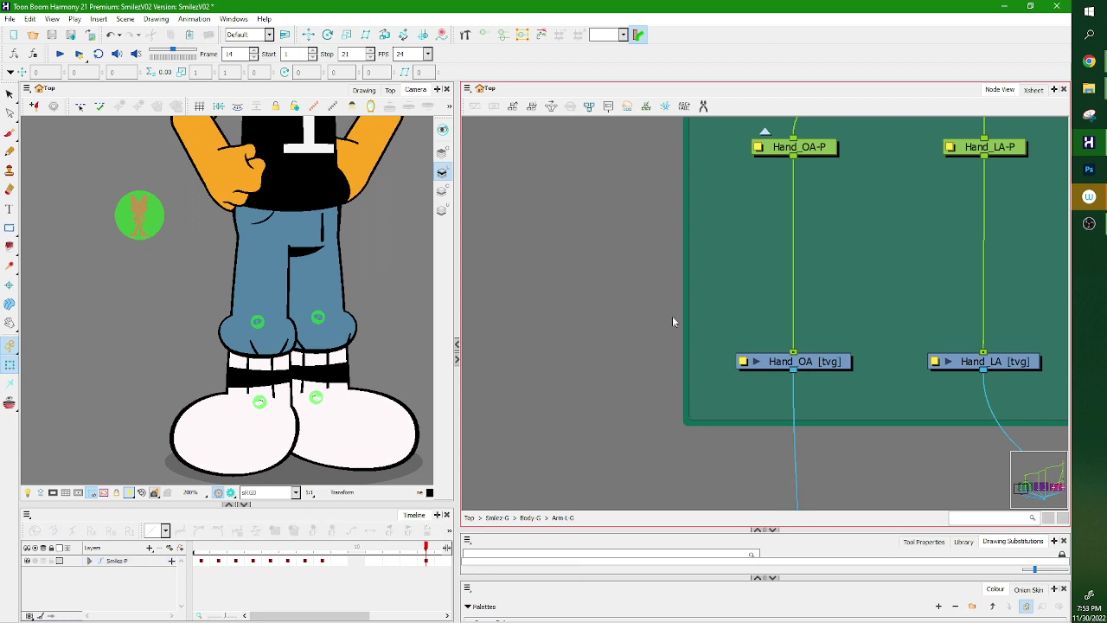
Paste the prop-P and prop nodes at the top level and connect the prop drawing to Composite_1.
scroll(865, 311, down, 4)
click(846, 243)
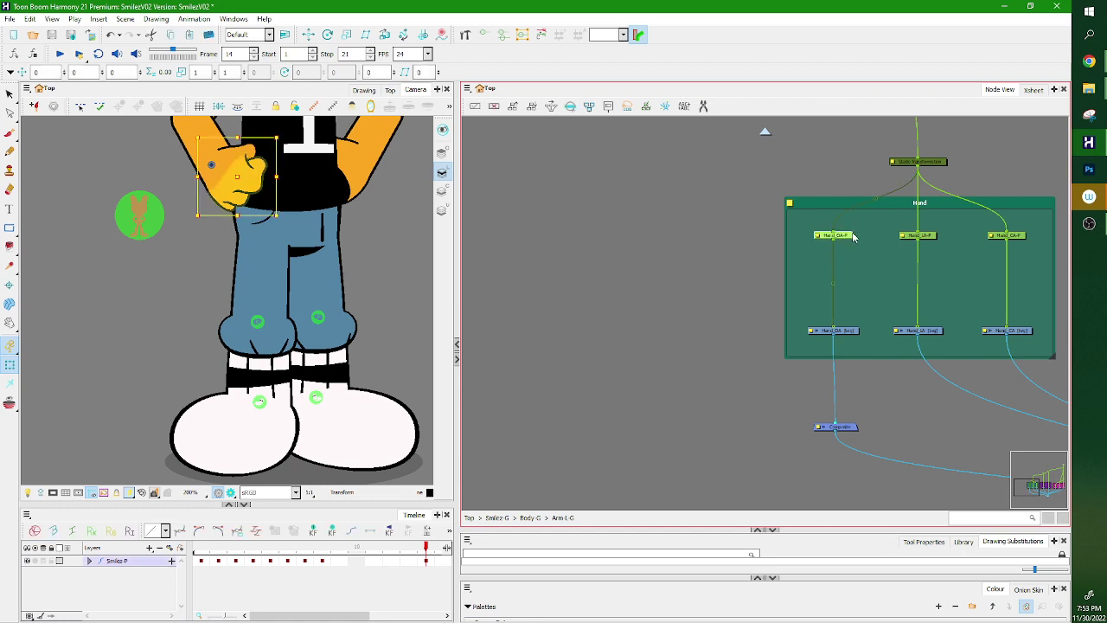
click(468, 517)
drag(851, 329, 747, 268)
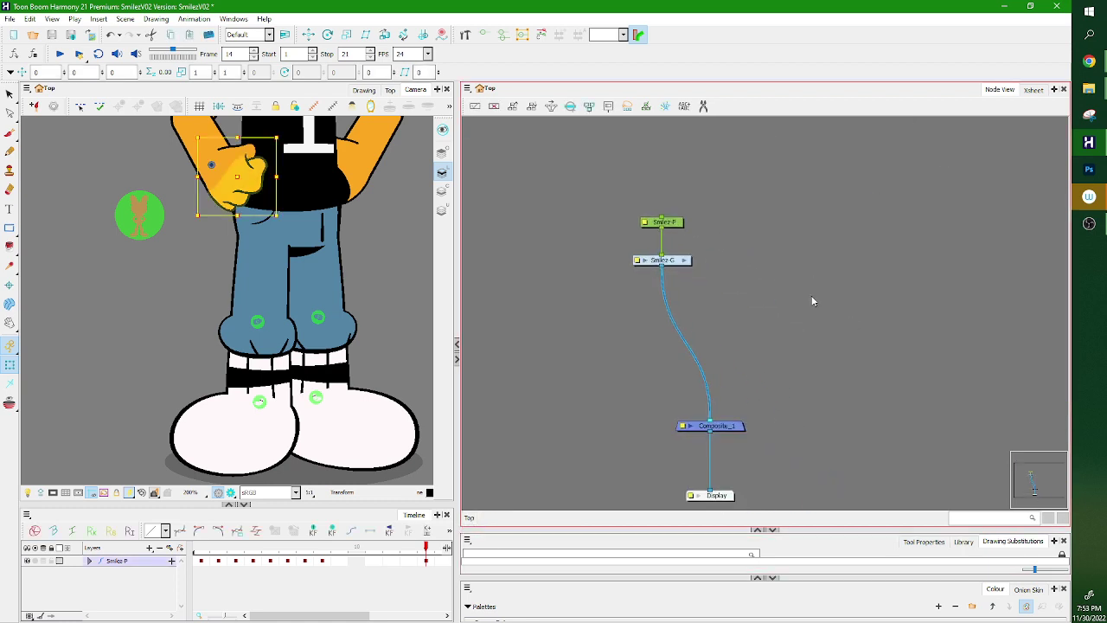
click(812, 299)
key(ctrl+v)
drag(845, 338, 733, 428)
click(780, 421)
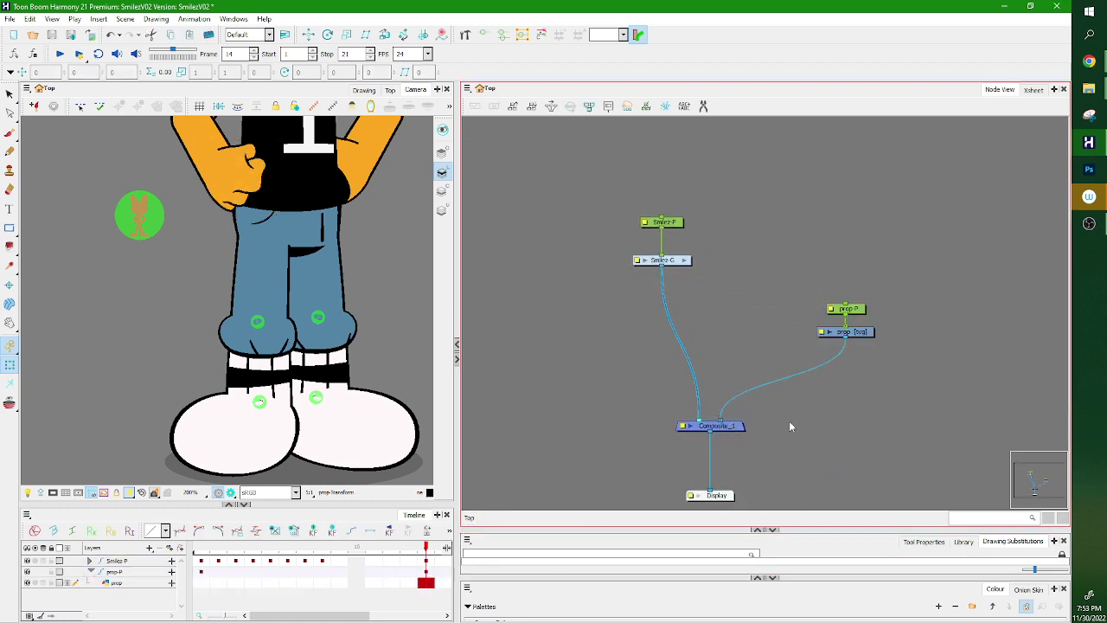
Widen the Camera view to frame the whole character and square prop, and space prop-P slightly above its drawing.
scroll(378, 358, down, 5)
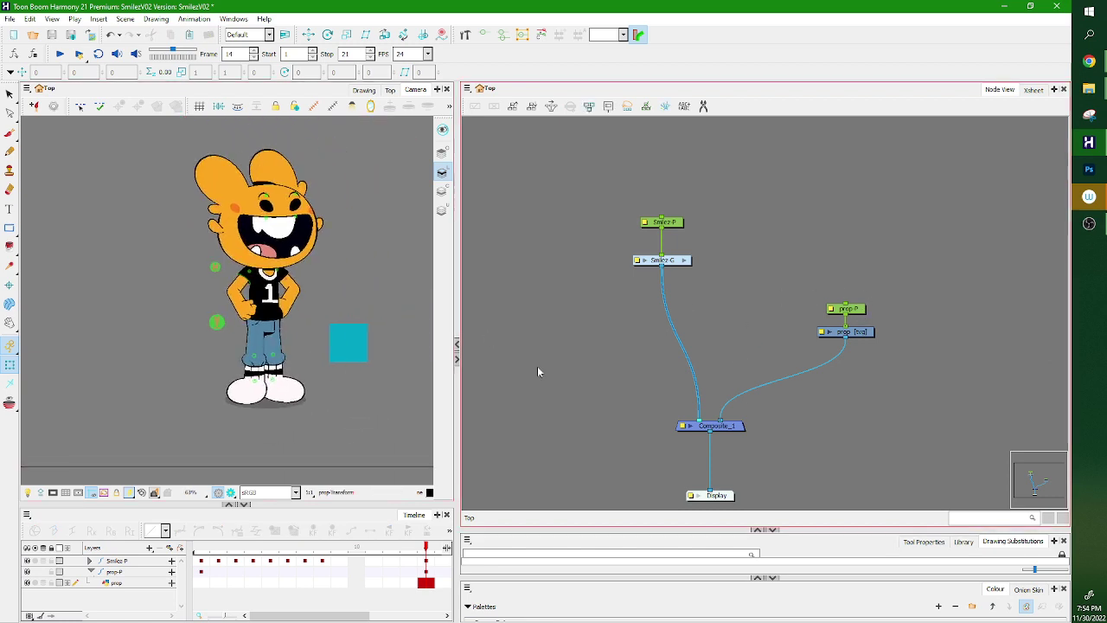
drag(456, 308, 547, 312)
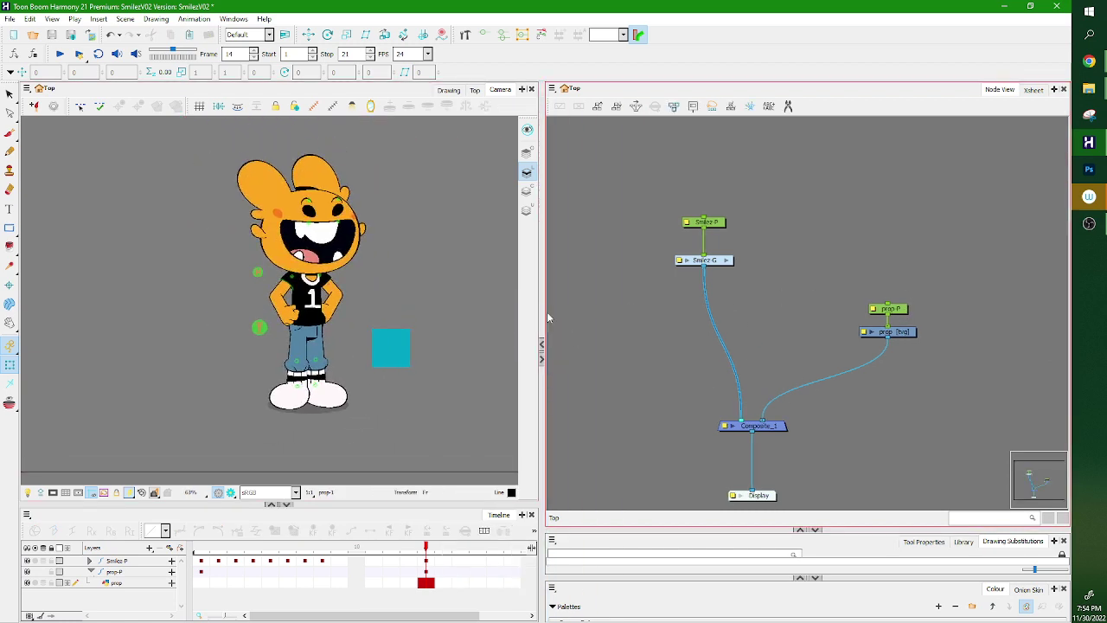
drag(901, 309, 901, 300)
drag(716, 222, 715, 222)
Select the character's hand in the Camera view and examine the nodes inside the Smilez-G group.
click(780, 288)
click(290, 318)
scroll(794, 191, up, 3)
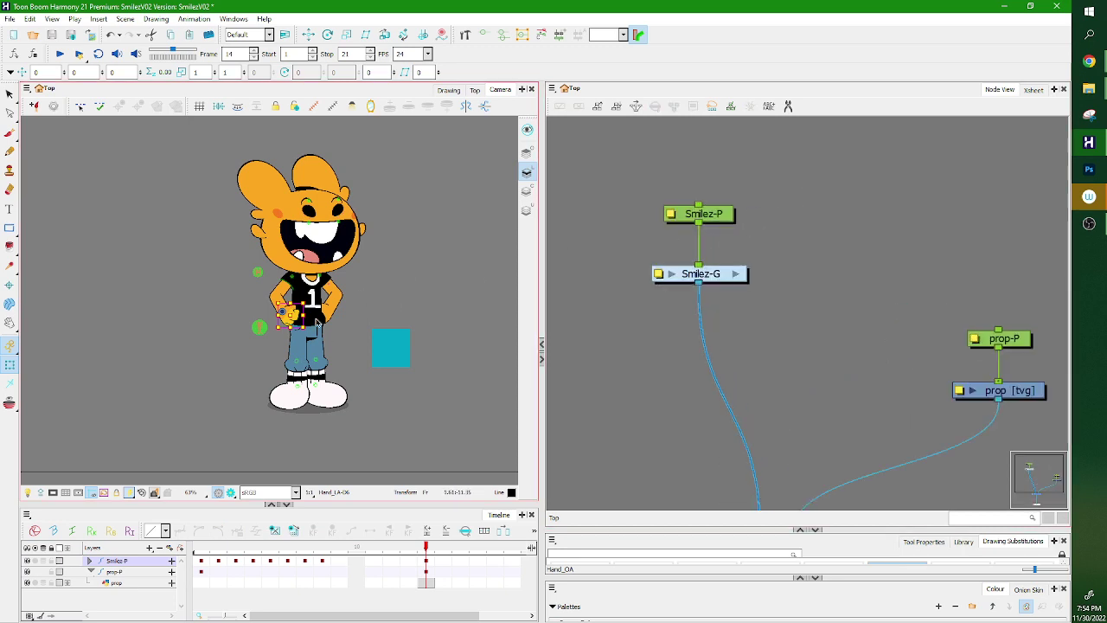
click(735, 274)
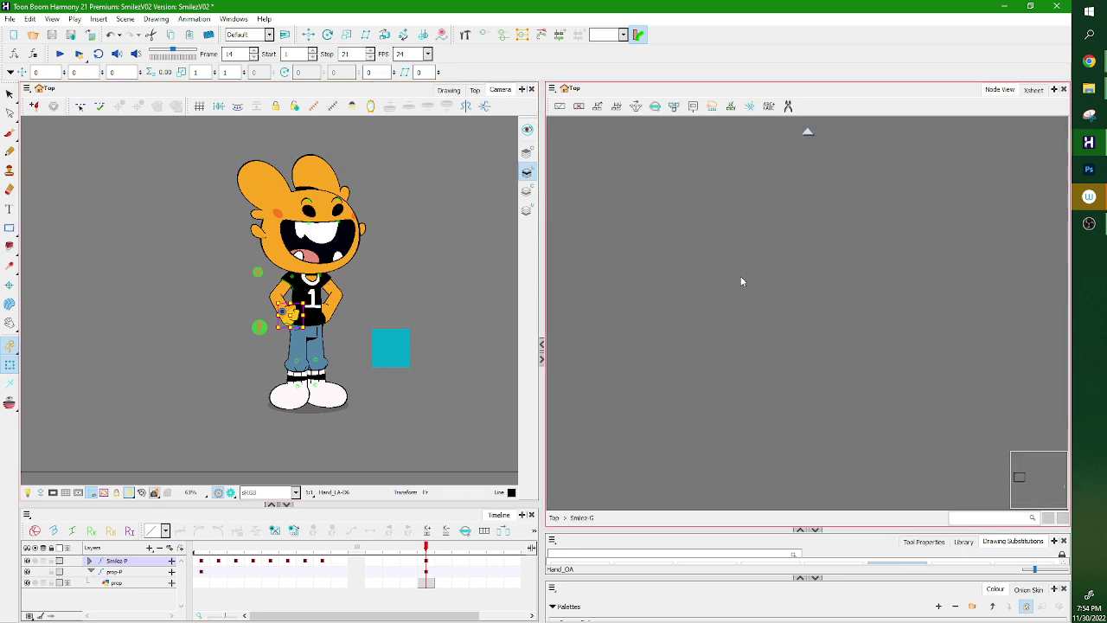
drag(1019, 477, 1079, 492)
scroll(984, 465, up, 1)
scroll(986, 466, up, 2)
drag(985, 467, 822, 351)
scroll(815, 273, up, 4)
scroll(822, 351, down, 1)
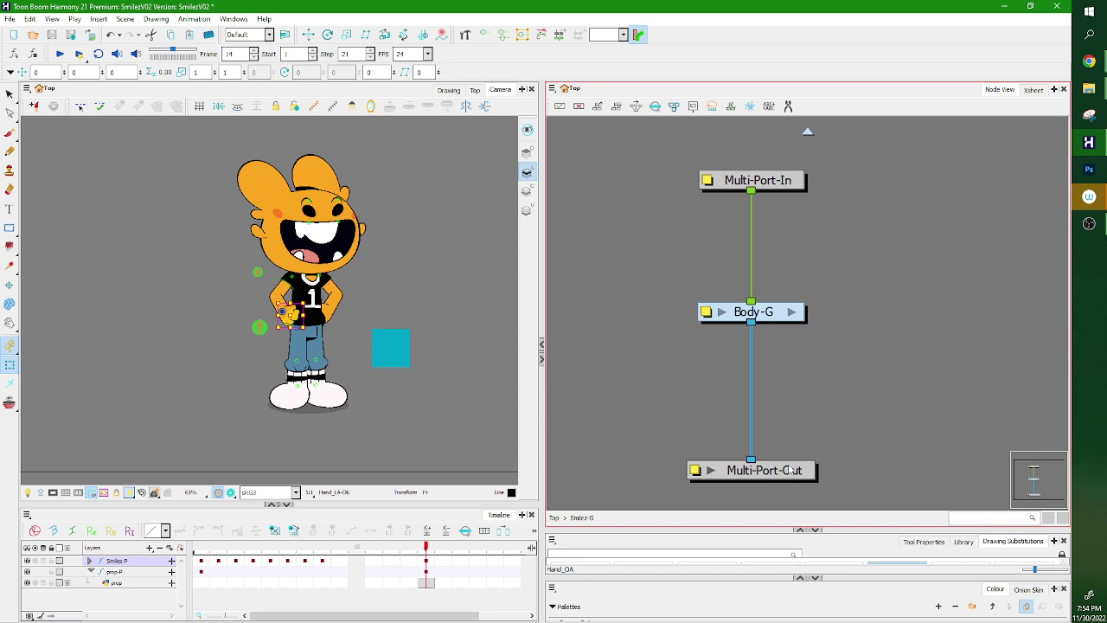
click(553, 517)
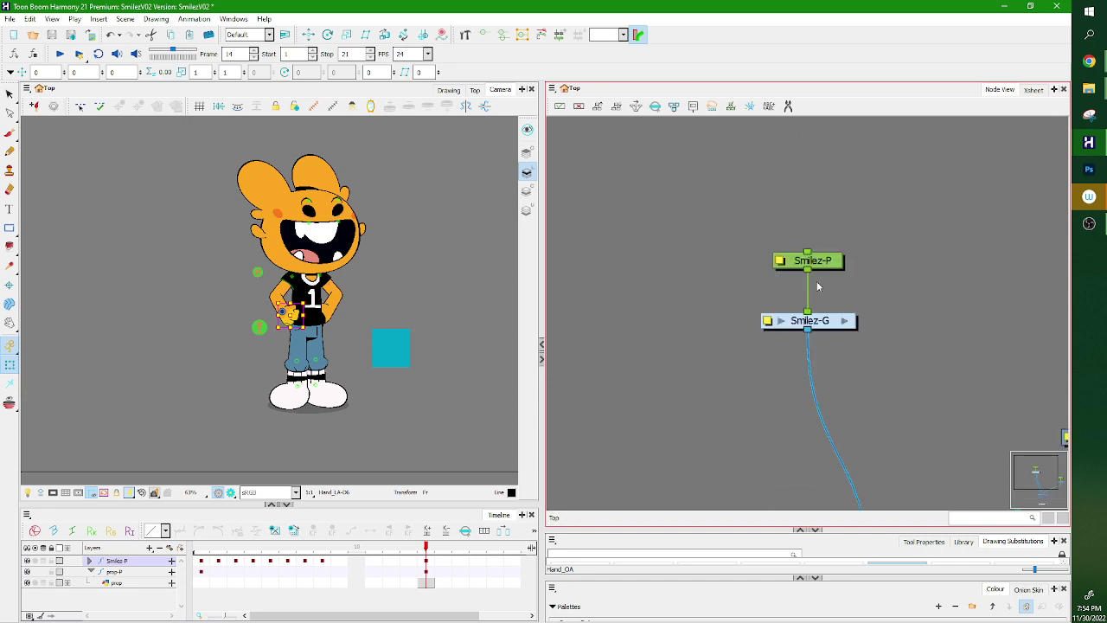
Examine how the Smilez-P peg feeds the Smilez-G group and the Body-G group nested inside it.
click(822, 254)
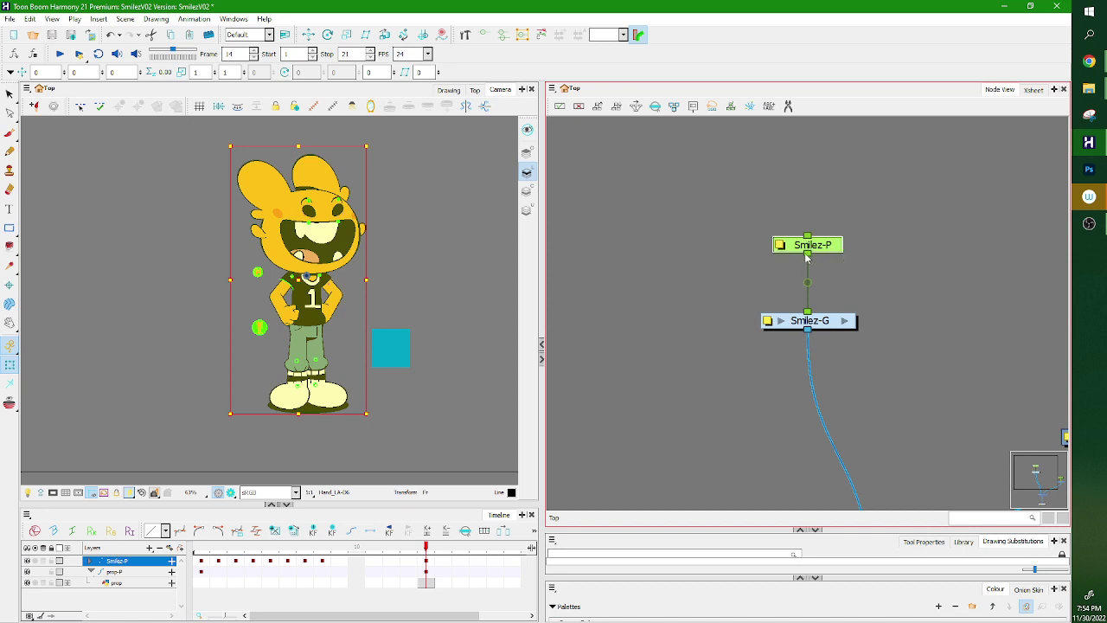
drag(823, 328, 823, 323)
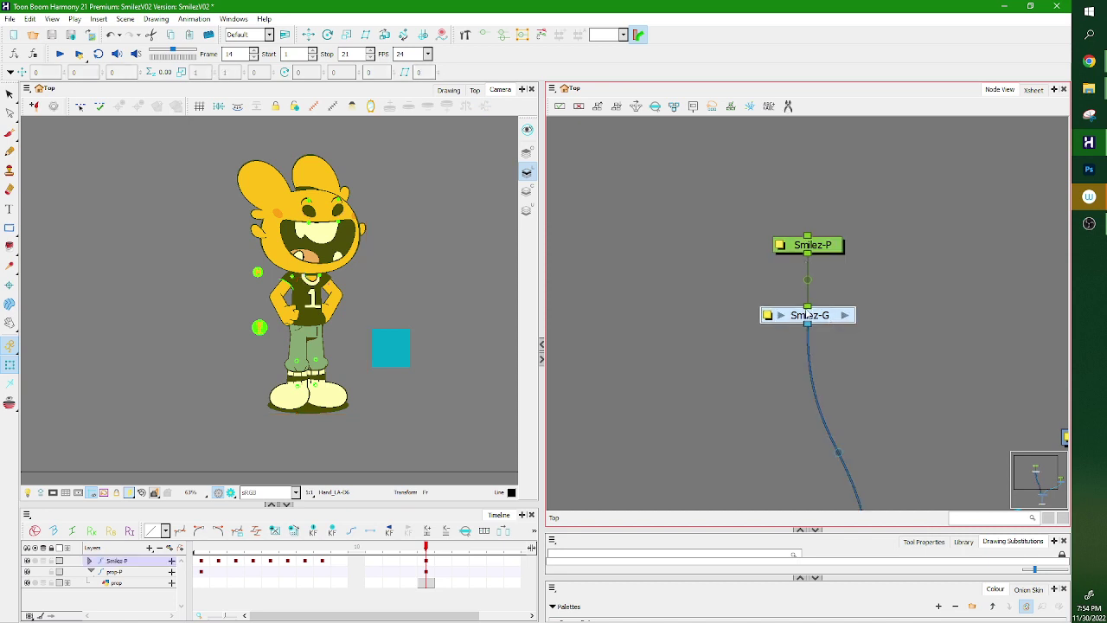
click(851, 315)
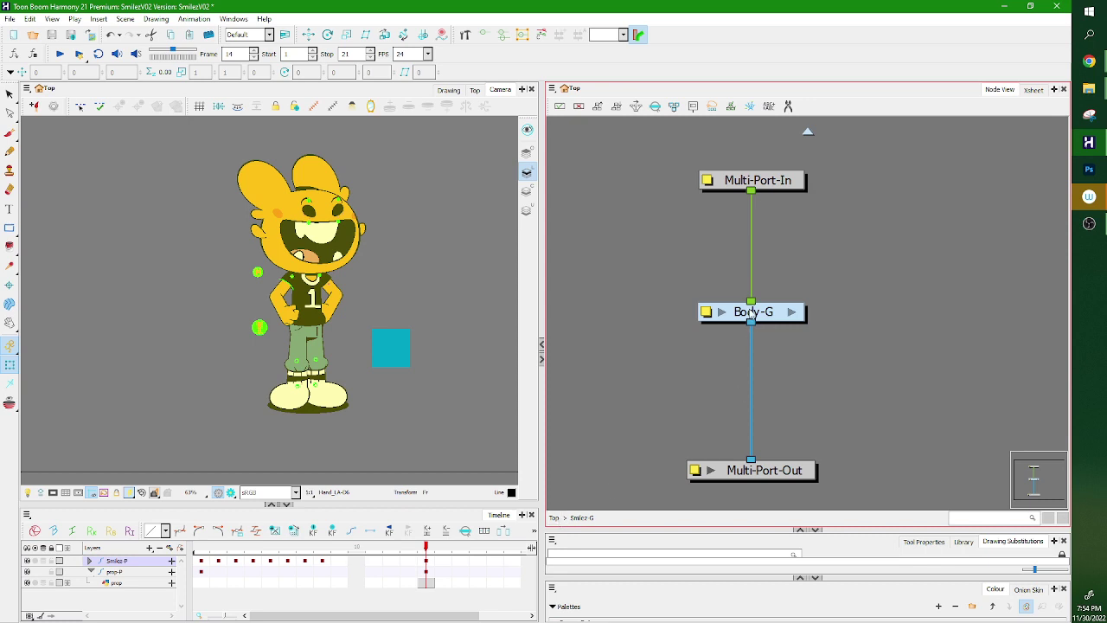
click(556, 517)
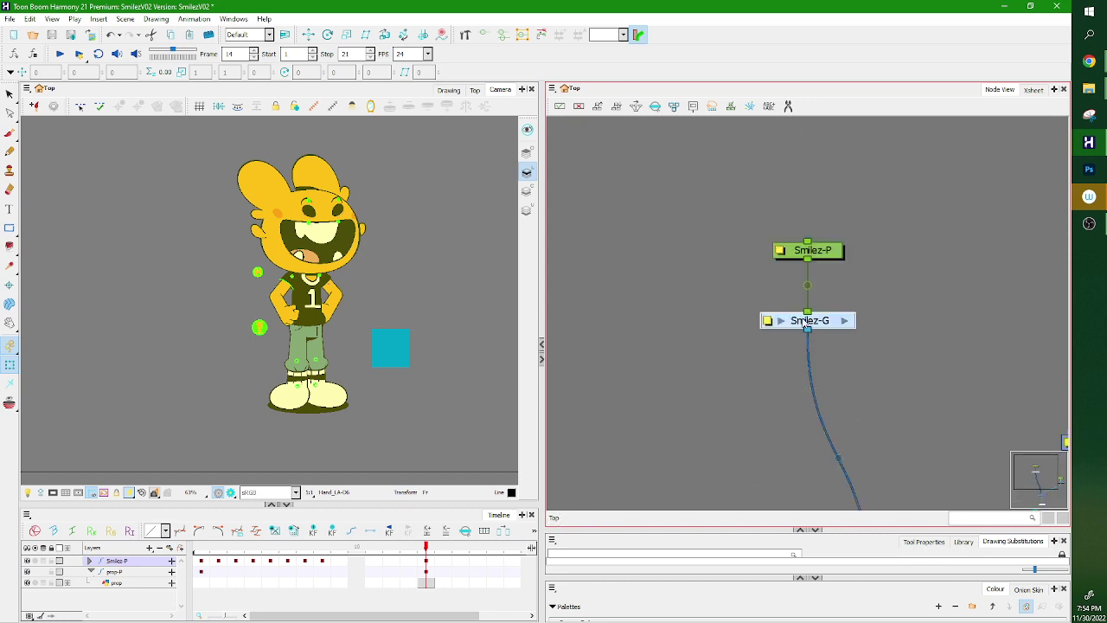
scroll(810, 325, up, 1)
scroll(809, 324, up, 1)
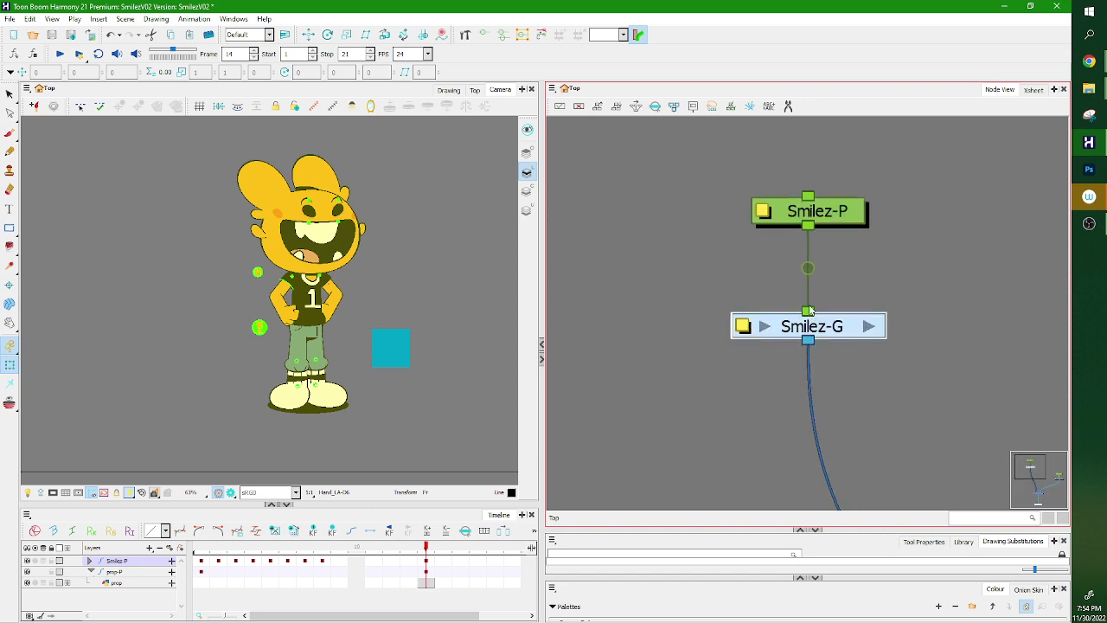
click(868, 327)
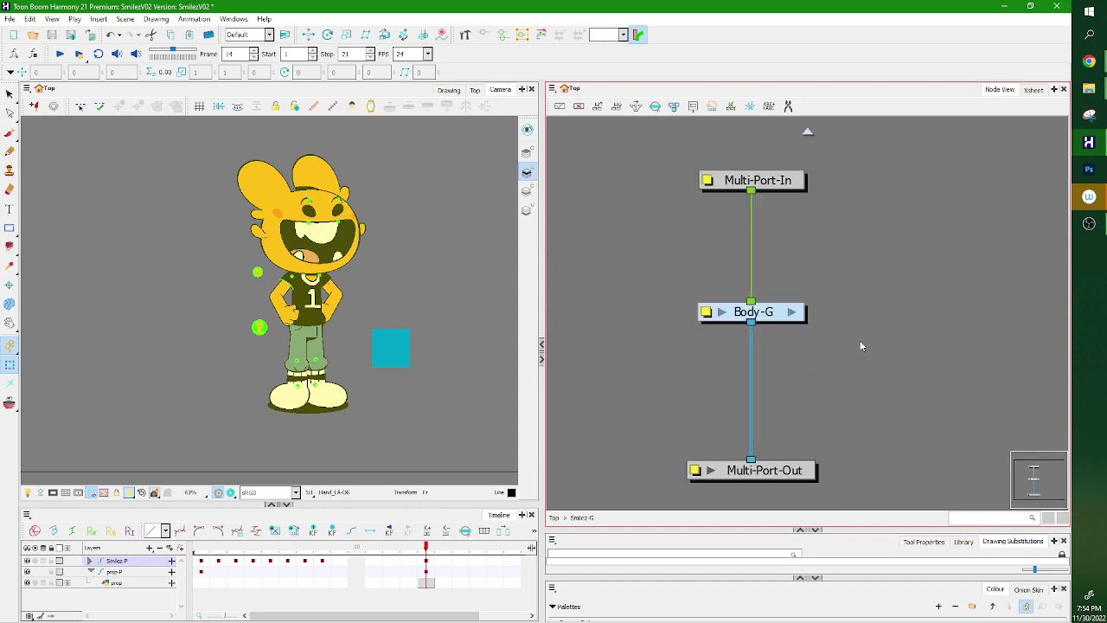
Enter the Body-G group and examine how the Head and arm groups are fed by their pegs and output drawings.
click(793, 313)
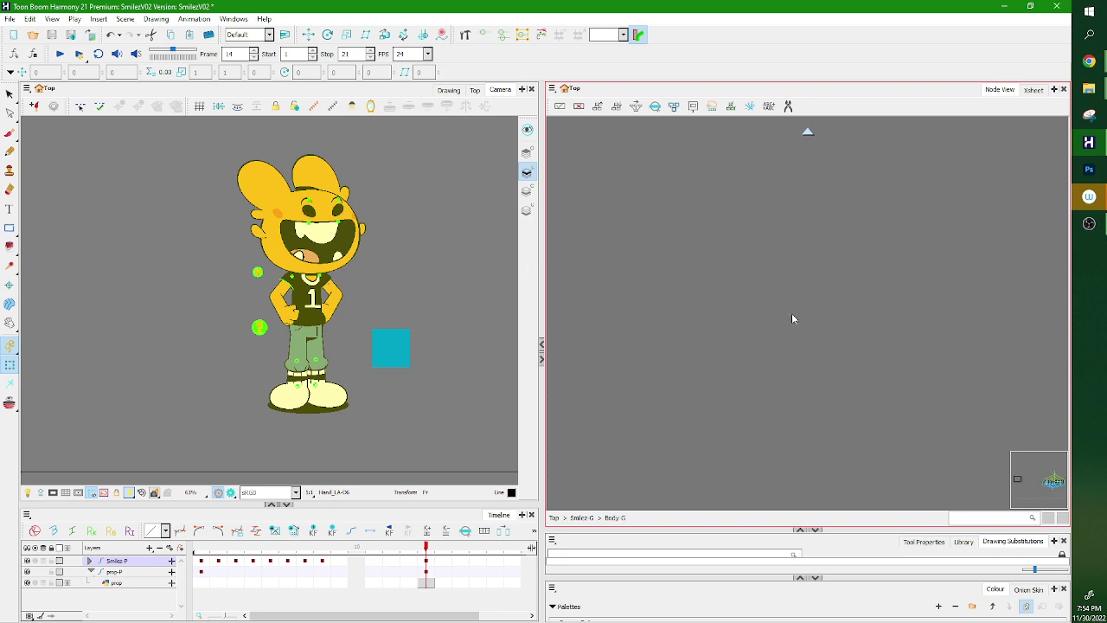
drag(1019, 480, 1061, 482)
drag(909, 272, 898, 375)
drag(671, 313, 878, 288)
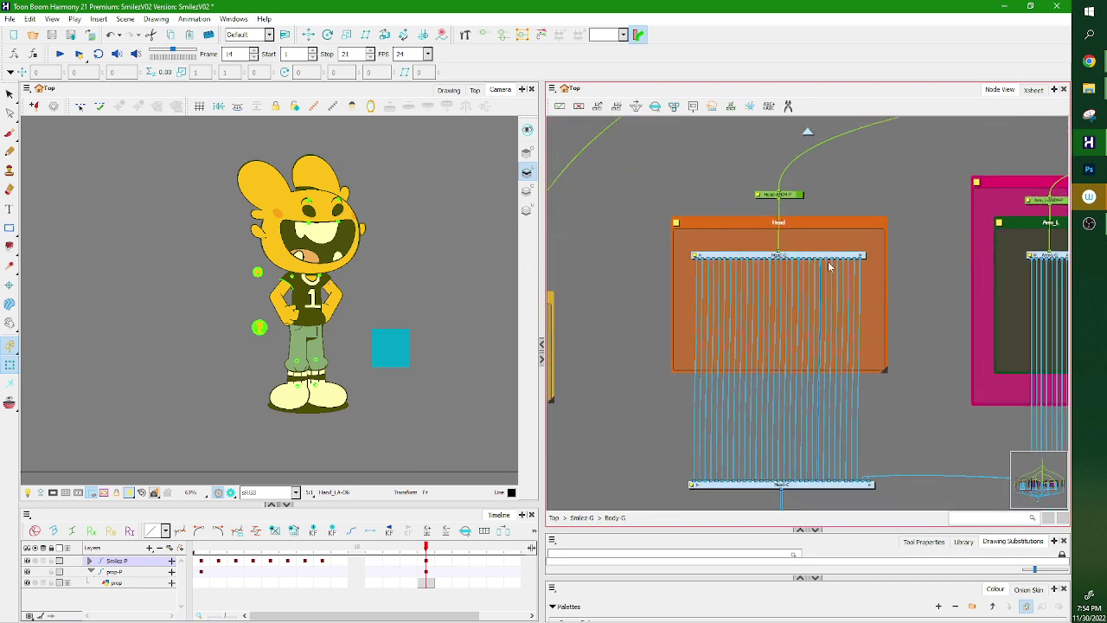
scroll(813, 258, up, 3)
scroll(754, 268, up, 2)
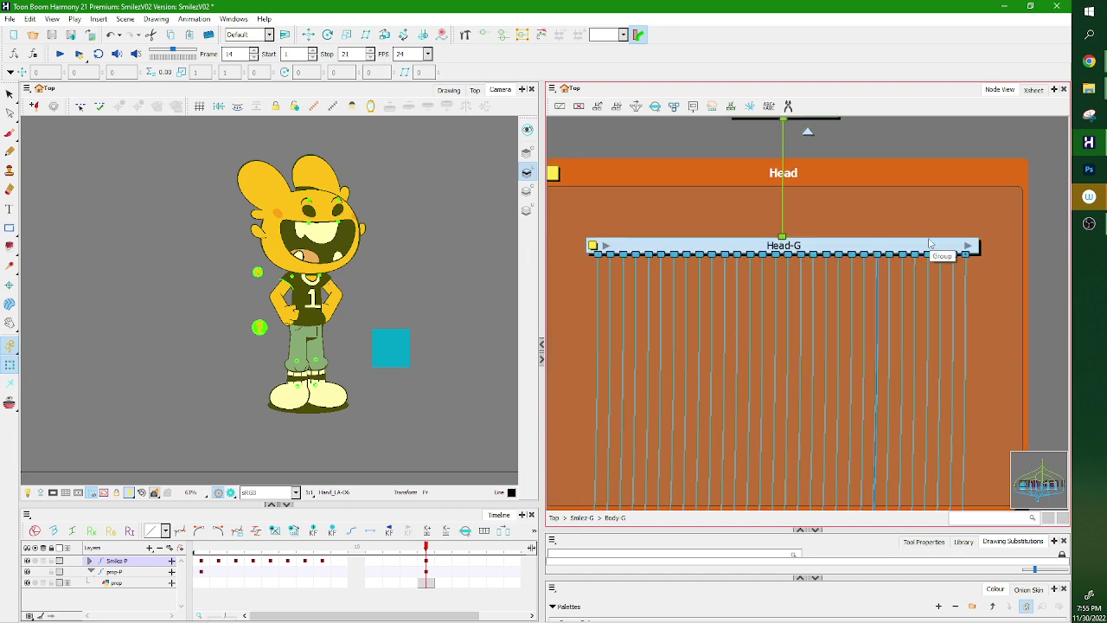
click(1035, 281)
scroll(1035, 283, down, 4)
drag(1006, 286, 876, 157)
scroll(876, 242, up, 3)
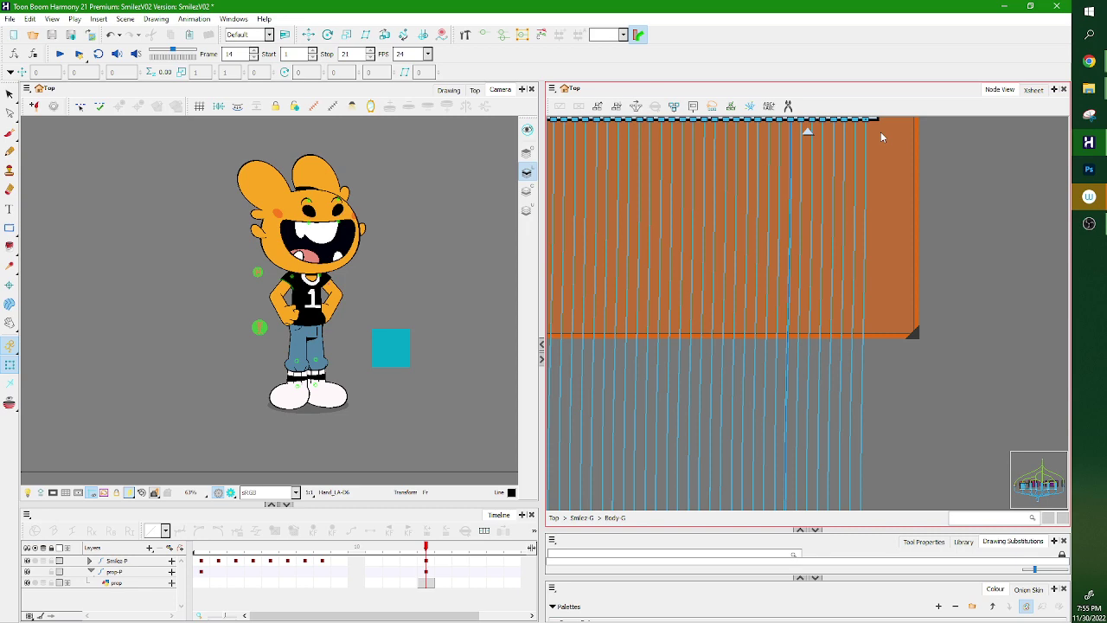
scroll(920, 362, down, 5)
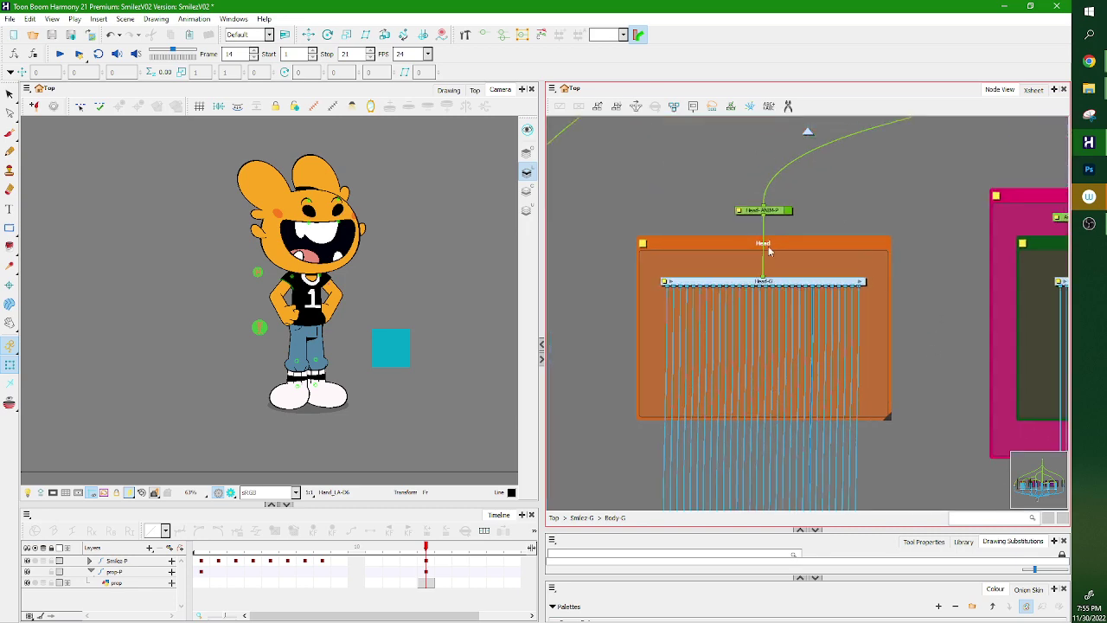
drag(901, 394, 876, 349)
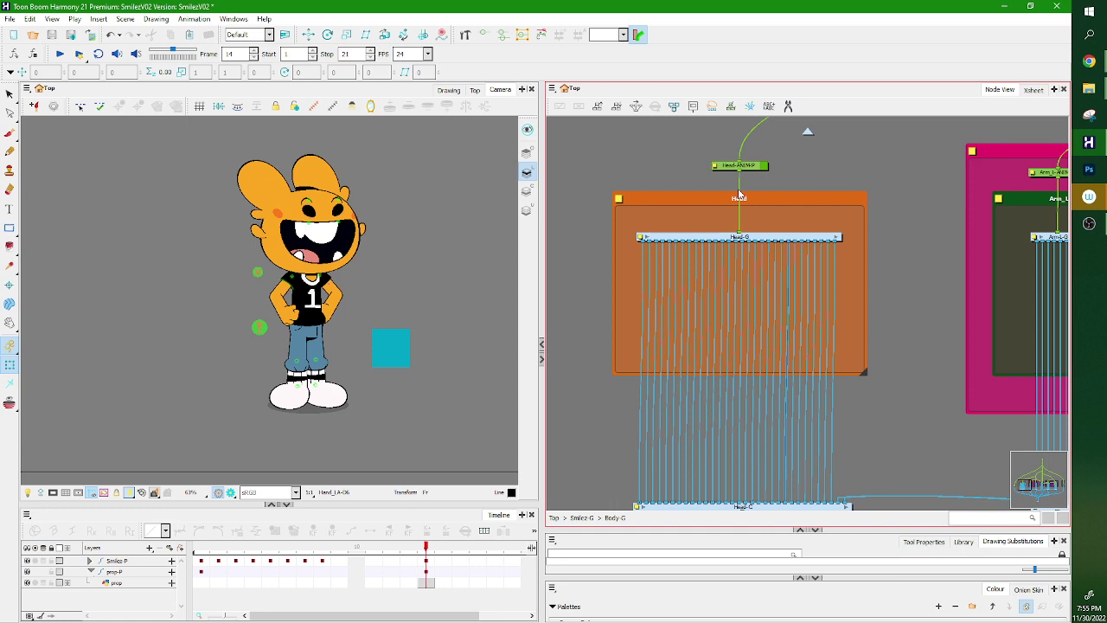
Select the character's hand in the Camera view and locate its nodes and parent pegs in the Arm-L-G group.
click(291, 315)
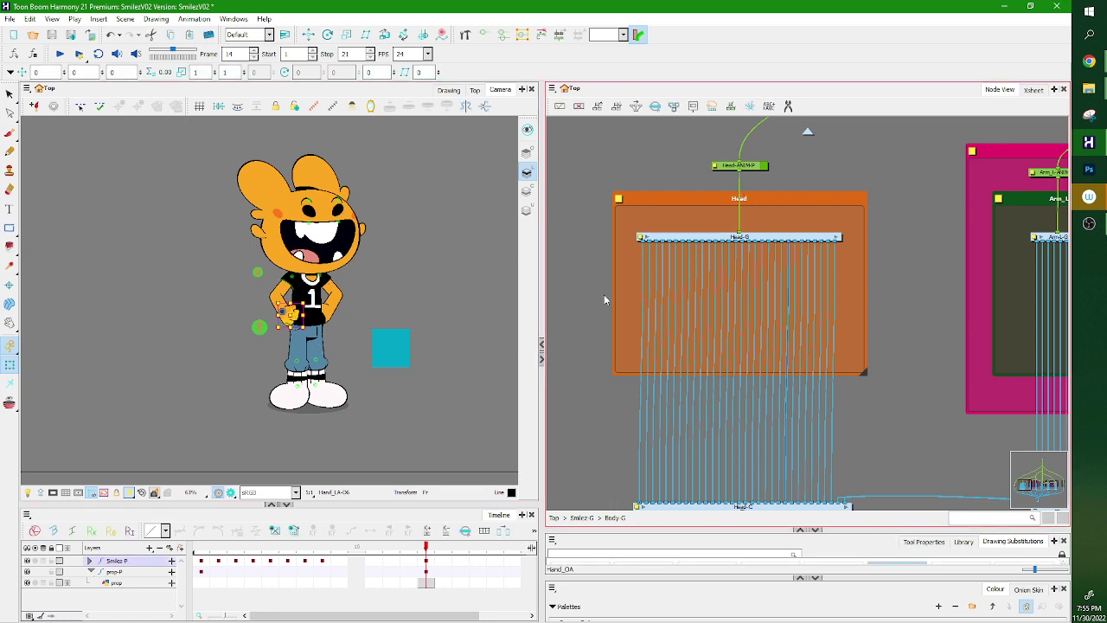
key(o)
scroll(929, 319, down, 3)
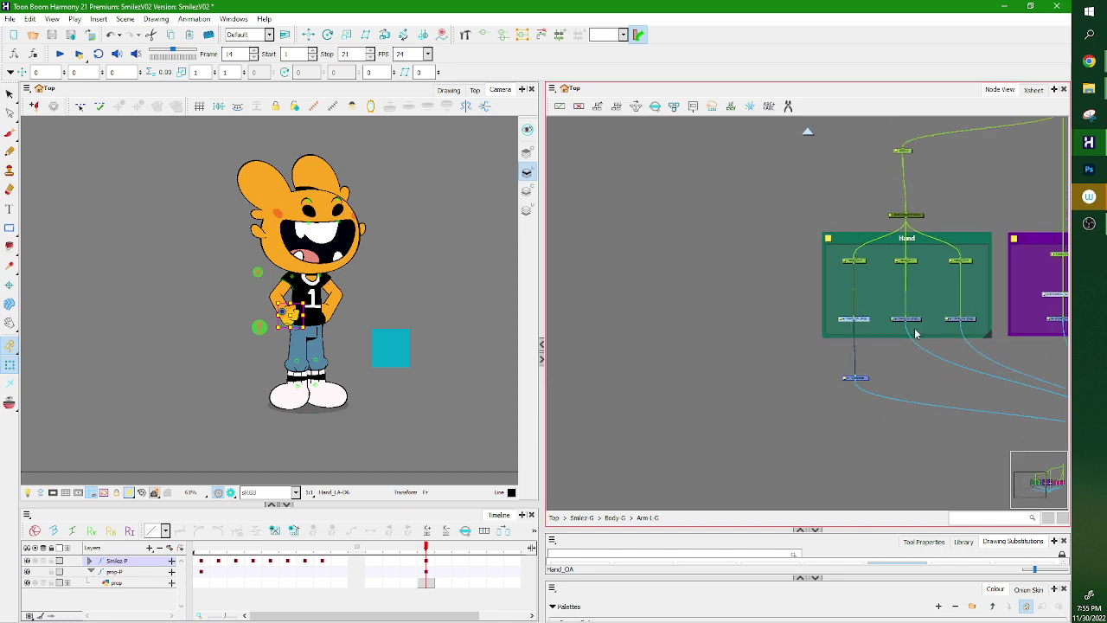
click(557, 518)
key(o)
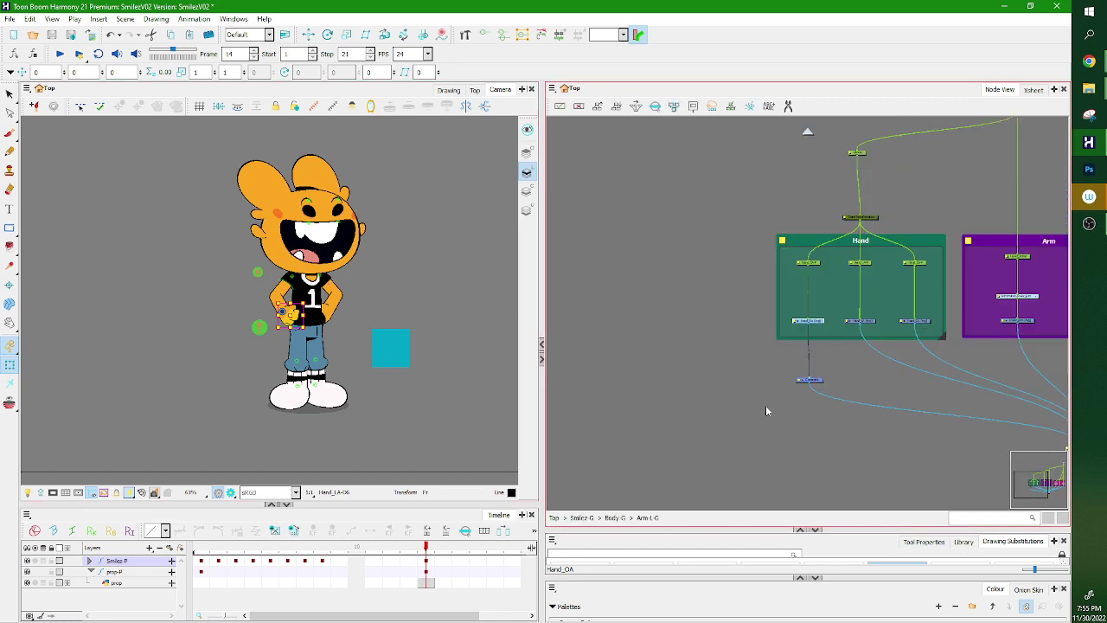
drag(887, 351, 790, 418)
drag(856, 229, 818, 276)
scroll(740, 281, up, 4)
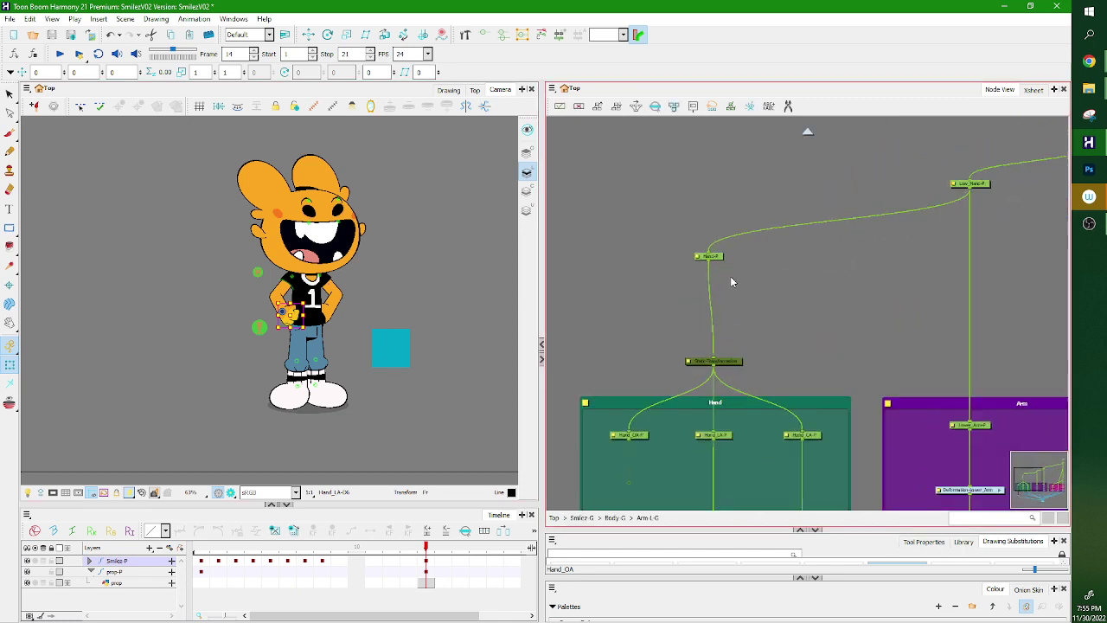
Connect the output of the Hand-P peg to a new port on Multi-Port-Out_1 in the Arm-L-G group.
drag(718, 258, 728, 262)
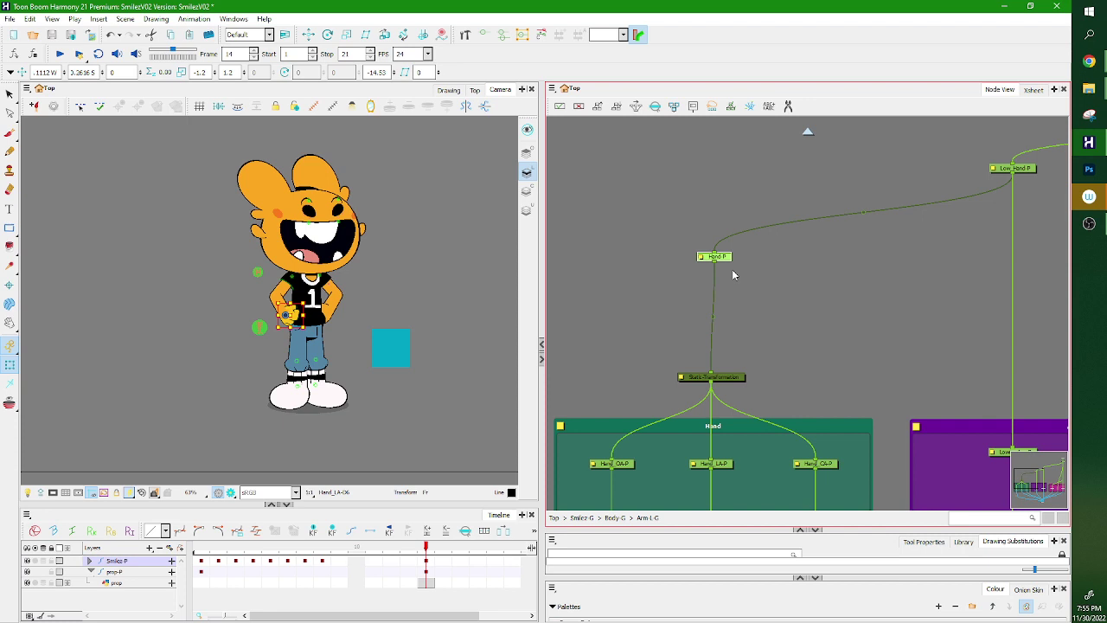
scroll(716, 267, down, 1)
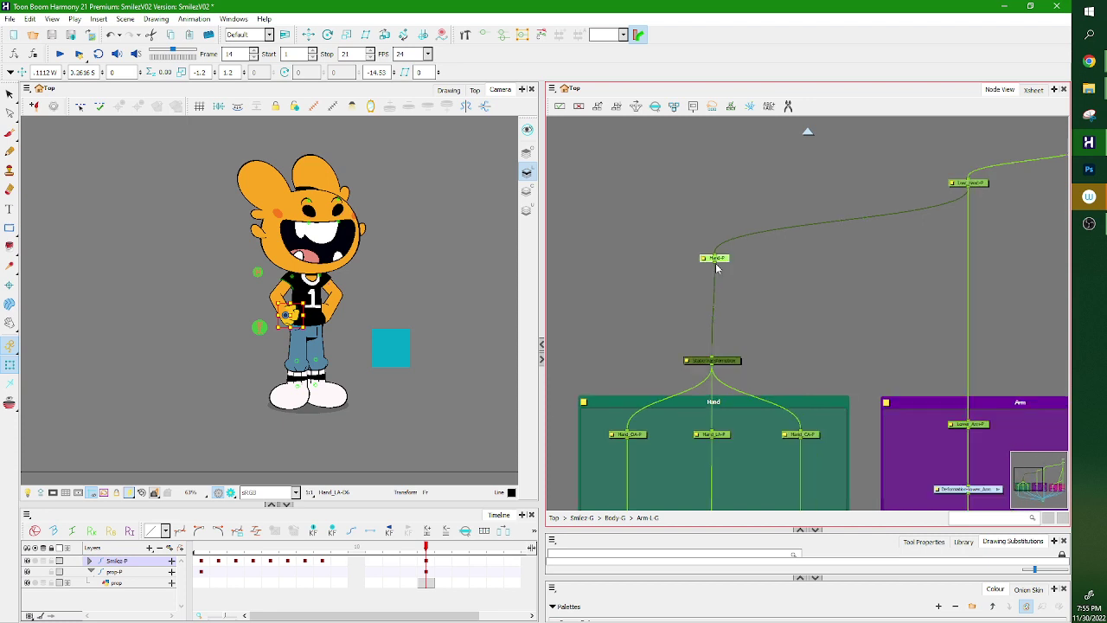
scroll(716, 266, down, 1)
drag(714, 263, 891, 300)
scroll(680, 300, up, 4)
scroll(684, 286, down, 4)
scroll(795, 438, up, 5)
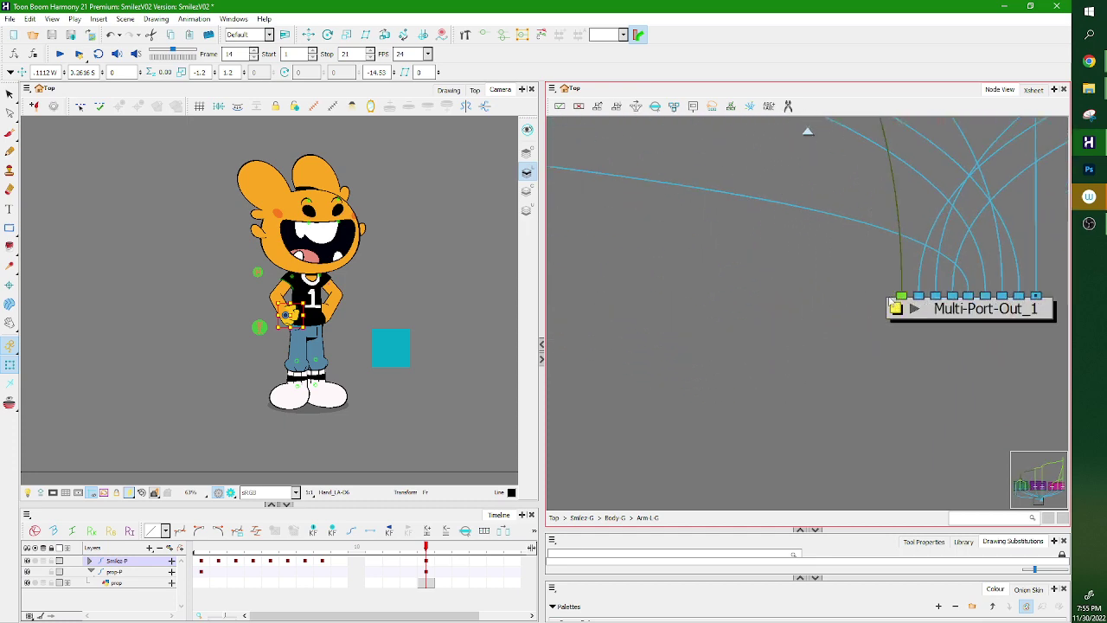
Go up to Body-G and connect Arm-L-G's new peg output to that group's Multi-Port-Out.
click(624, 518)
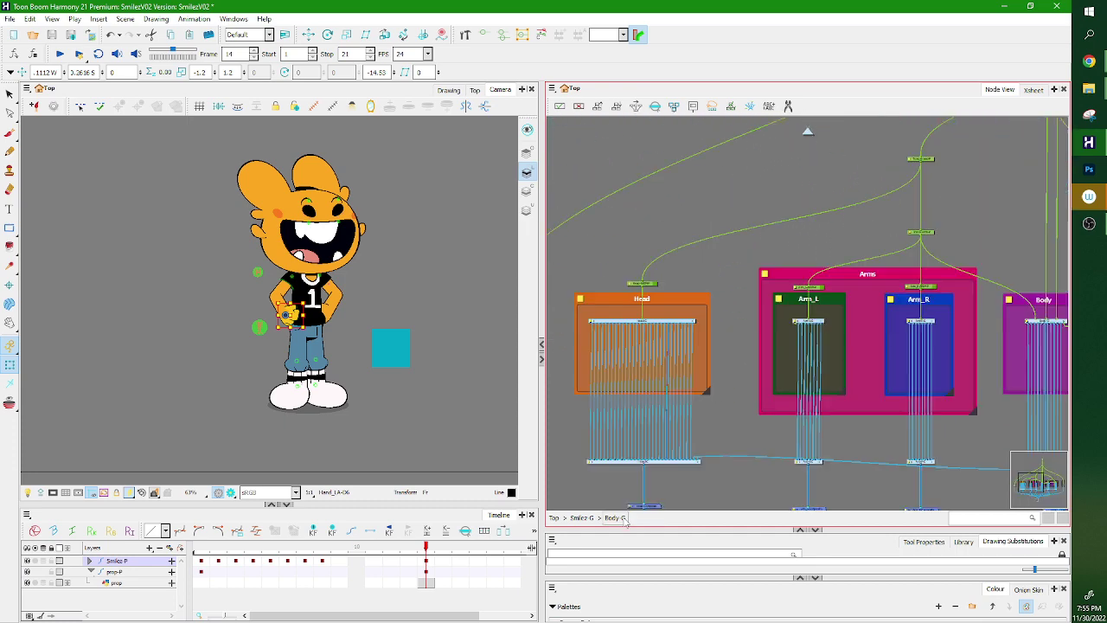
scroll(798, 328, up, 2)
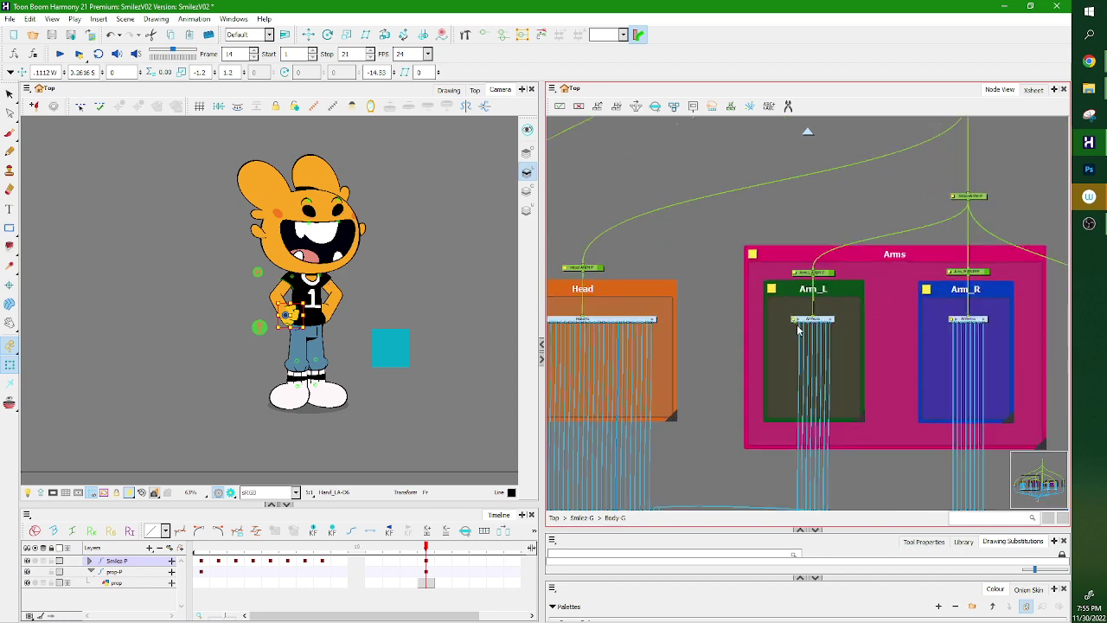
scroll(798, 328, up, 5)
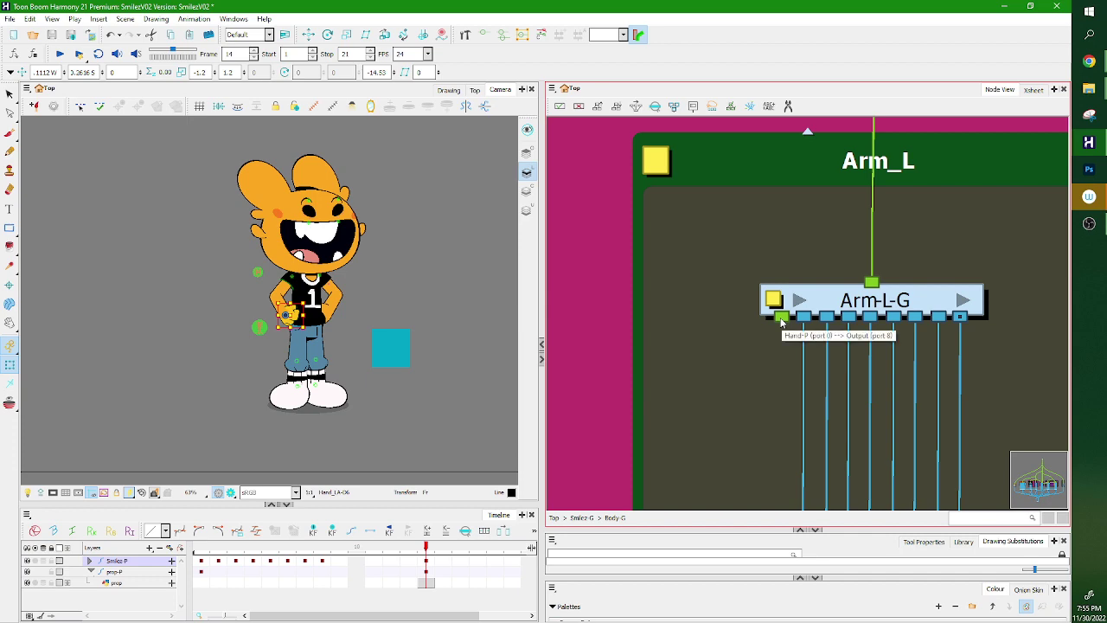
mouse_move(781, 320)
mouse_down()
mouse_move(737, 425)
mouse_move(755, 415)
mouse_move(607, 334)
mouse_move(737, 466)
mouse_move(842, 487)
mouse_move(687, 410)
mouse_move(757, 409)
mouse_up()
scroll(738, 425, down, 1)
scroll(739, 423, down, 5)
scroll(811, 486, up, 1)
scroll(839, 488, up, 4)
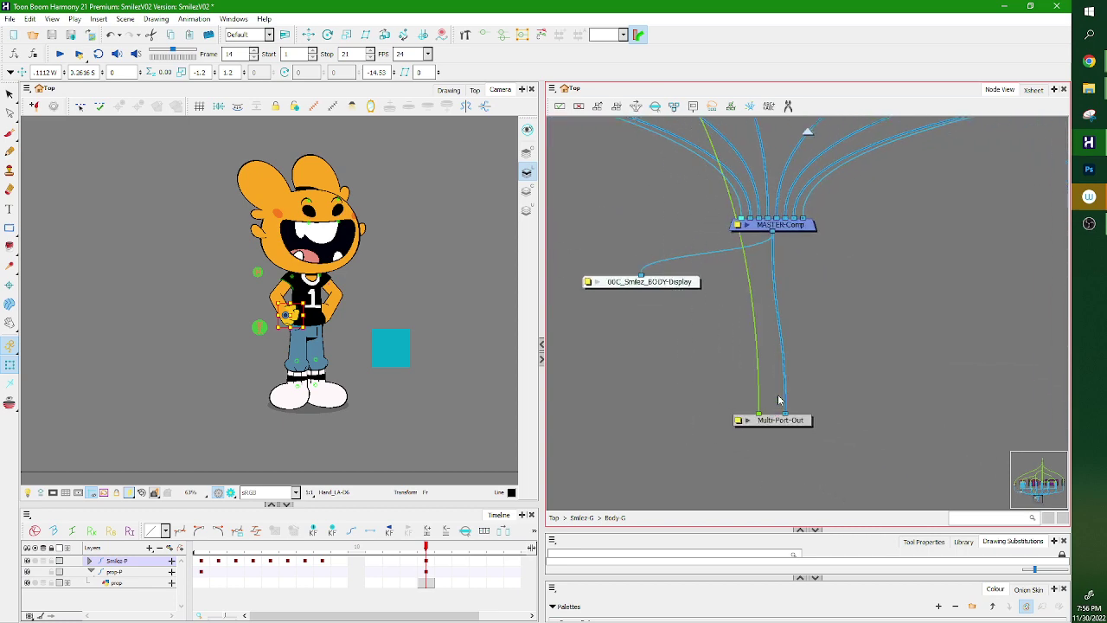
Go up to Smilez-G and connect Body-G's peg output to a new port on Multi-Port-Out.
click(584, 518)
scroll(808, 336, up, 5)
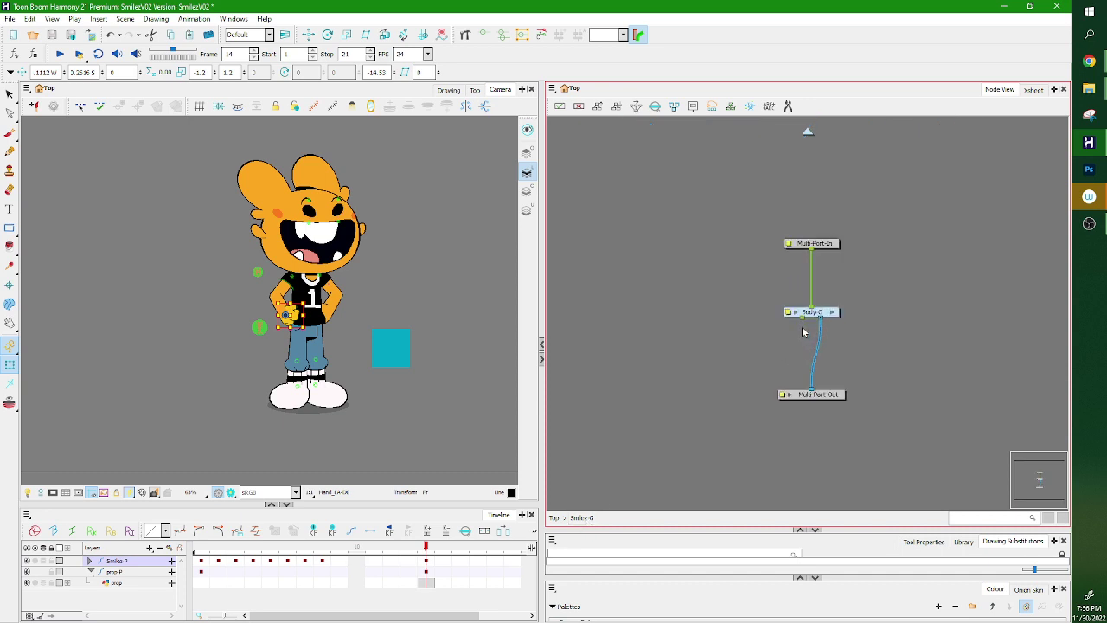
drag(803, 309, 798, 448)
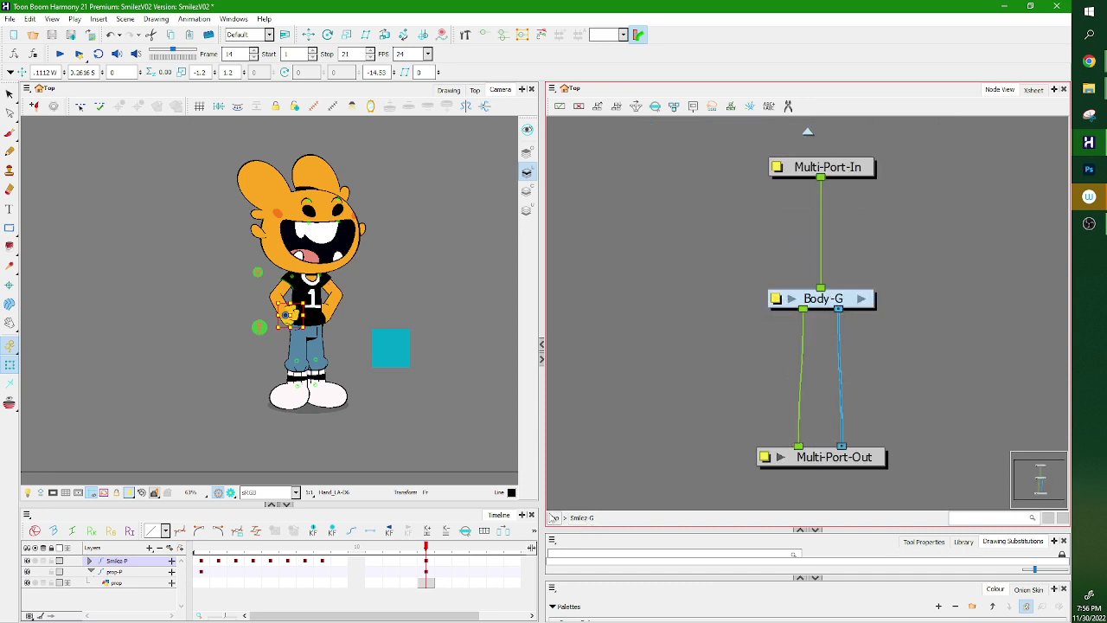
At the top level, bring the two prop nodes nearer the rig and connect Smilez-G's peg output to prop-P.
click(553, 517)
scroll(788, 341, down, 5)
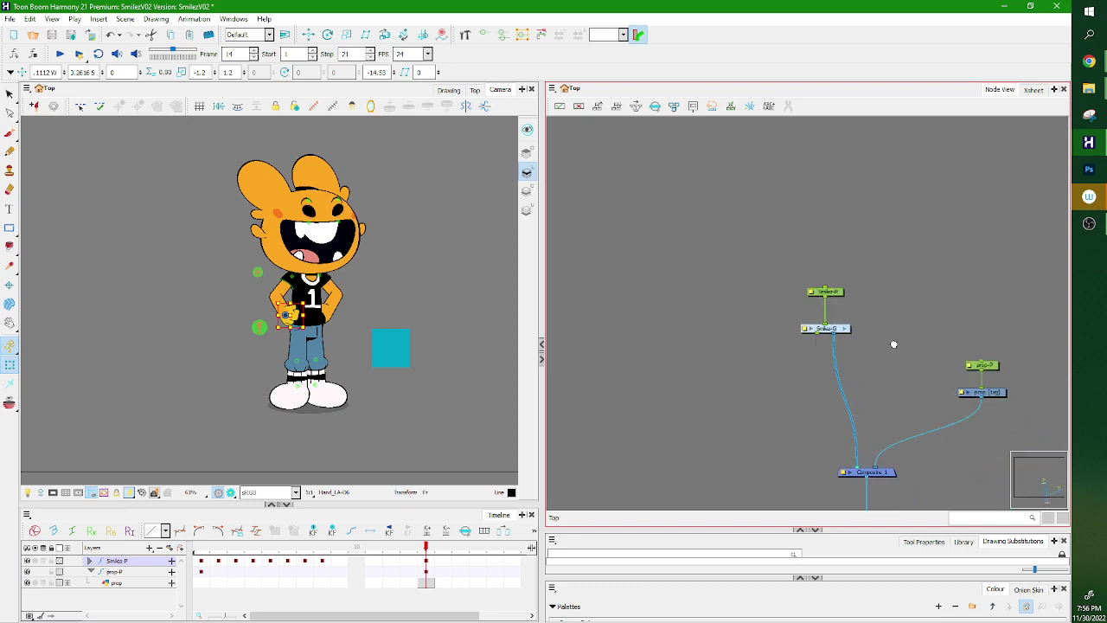
scroll(773, 253, up, 2)
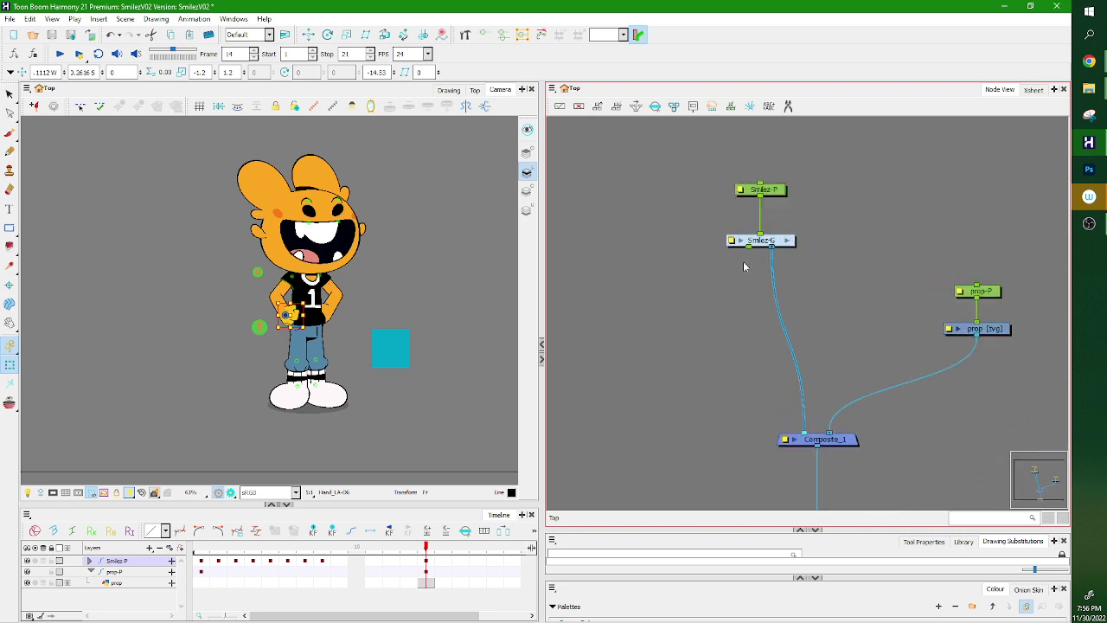
click(724, 301)
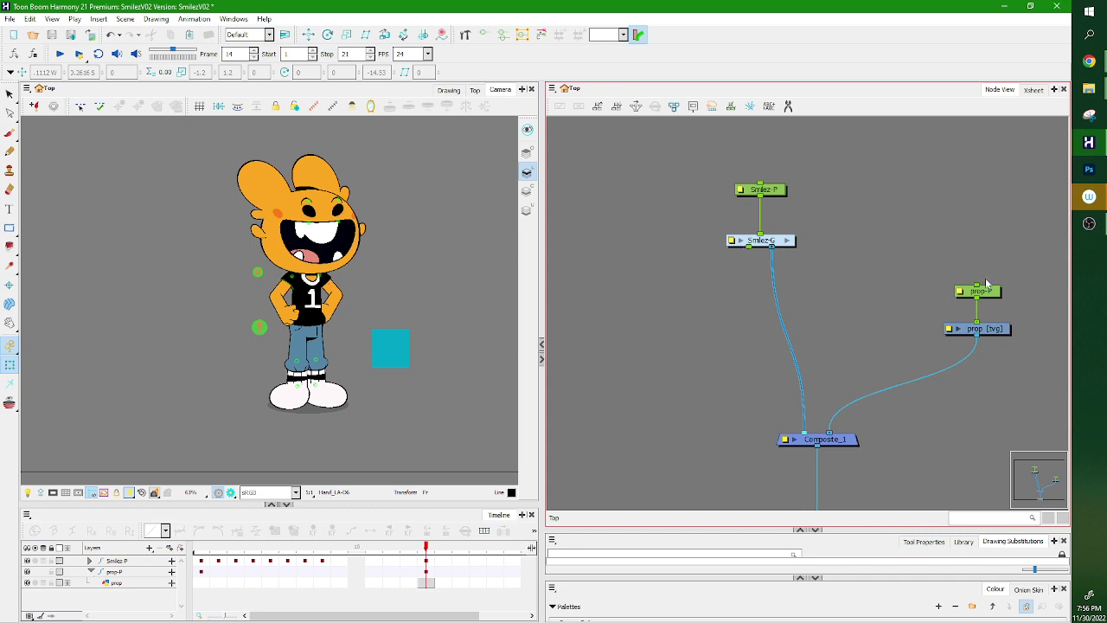
drag(985, 279, 944, 354)
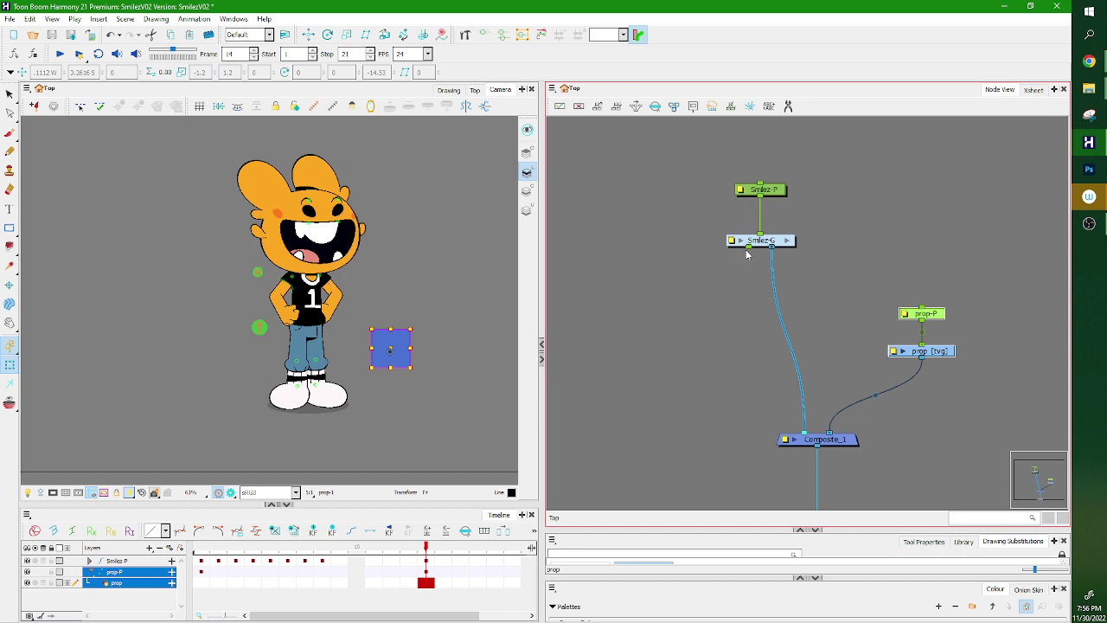
drag(751, 249, 921, 309)
click(731, 418)
Select the prop-P peg and move the square prop onto the character's hand, shrinking and rotating it to fit.
scroll(256, 291, up, 4)
click(354, 366)
drag(355, 366, 248, 367)
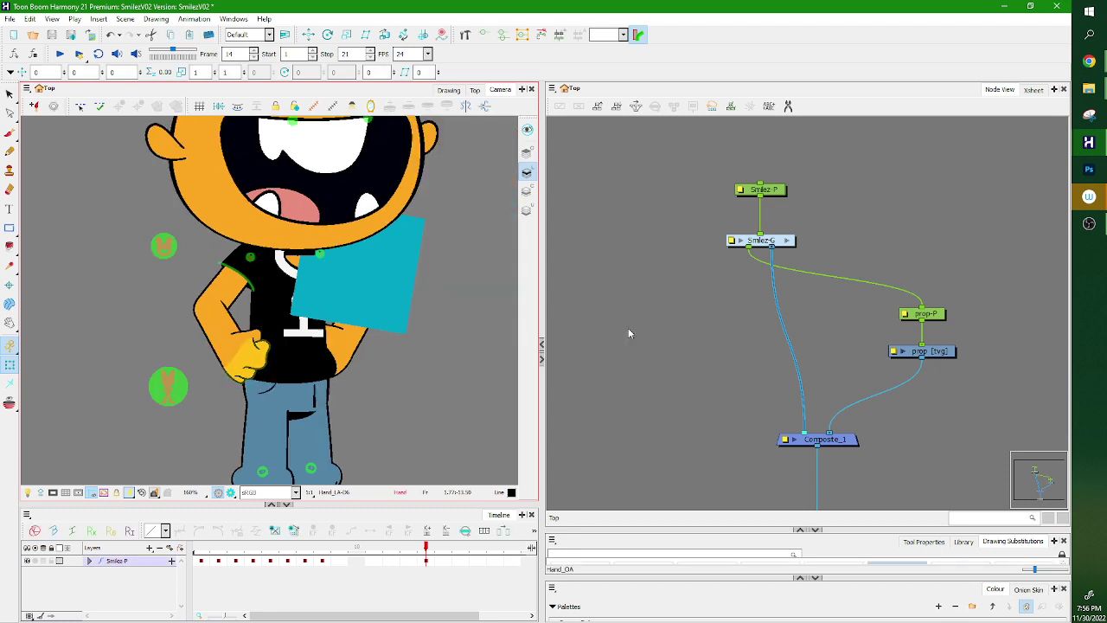
click(938, 315)
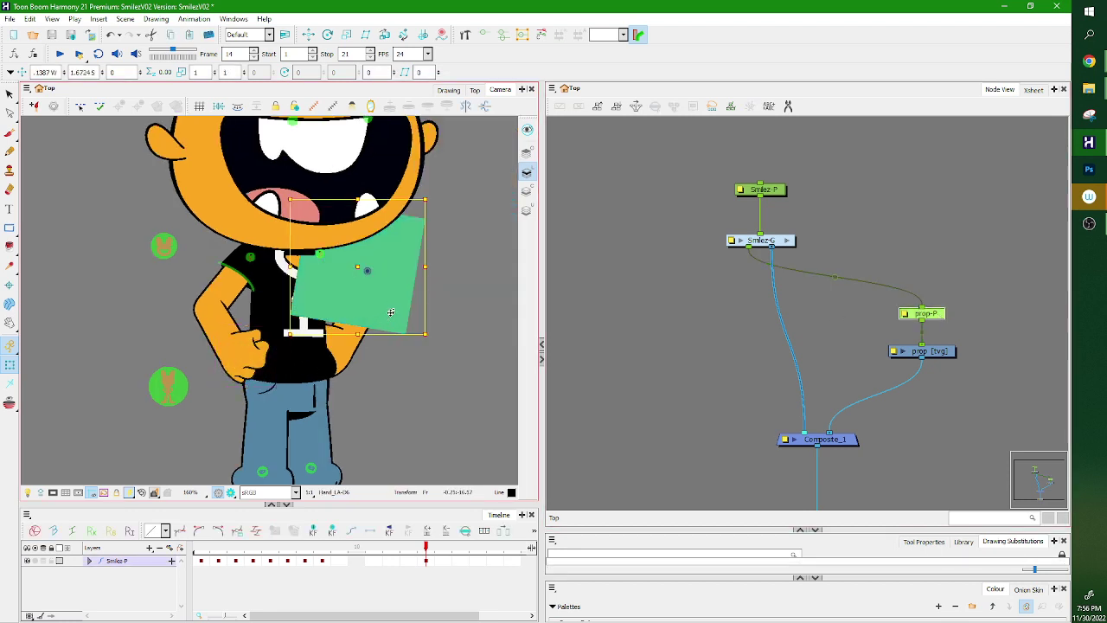
drag(390, 312, 285, 376)
drag(324, 317, 340, 354)
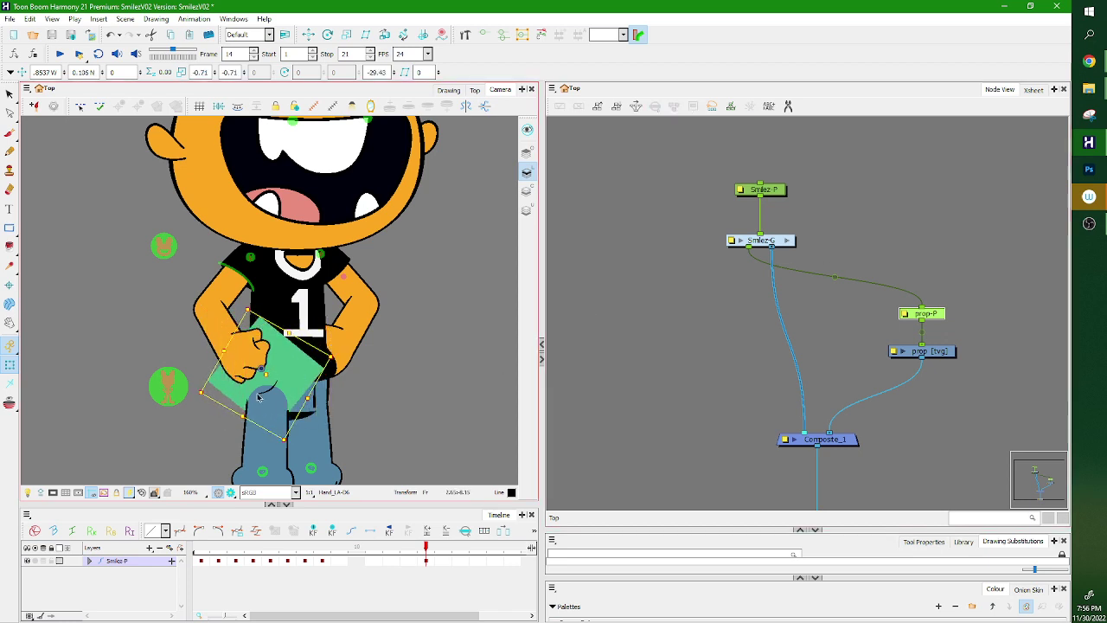
Select the hand holding the prop and pose it with its arm extended outward away from the body.
click(243, 363)
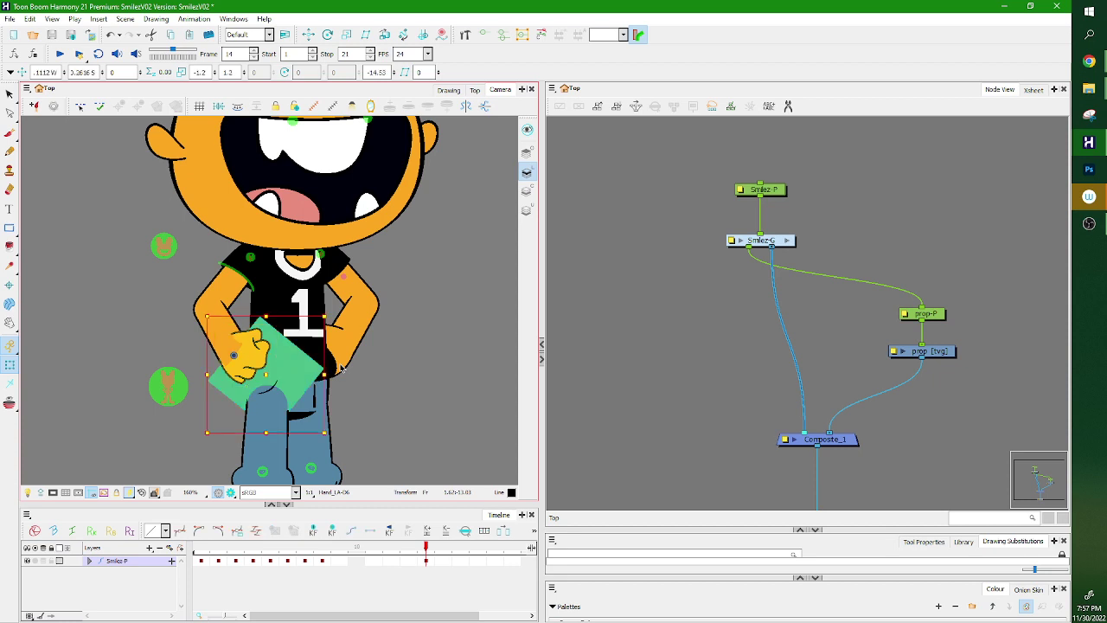
drag(332, 311, 287, 449)
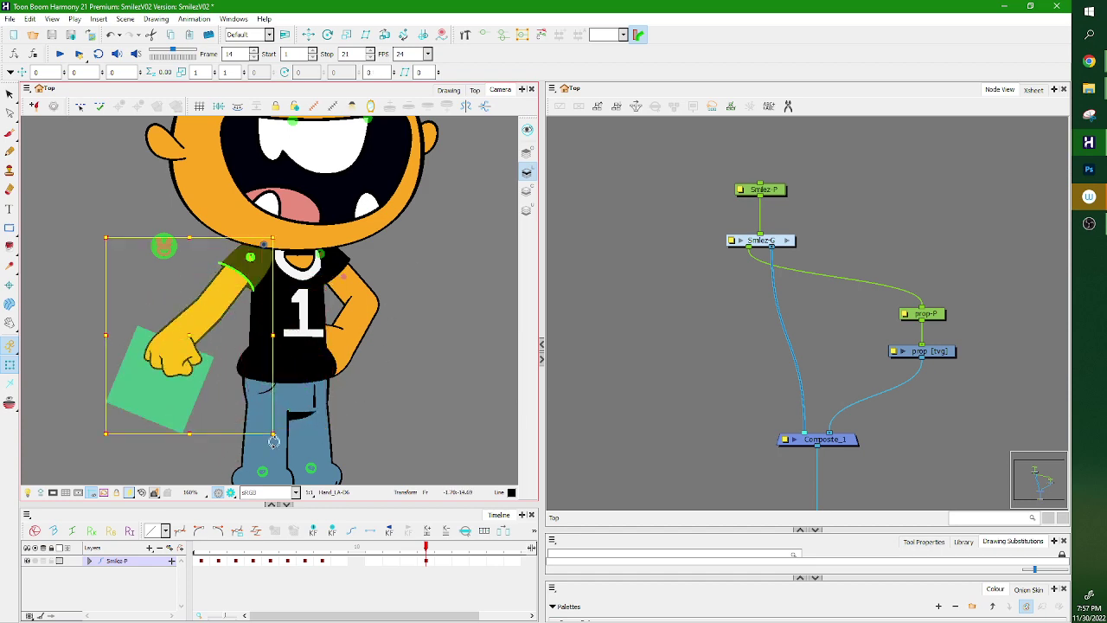
drag(112, 432, 483, 400)
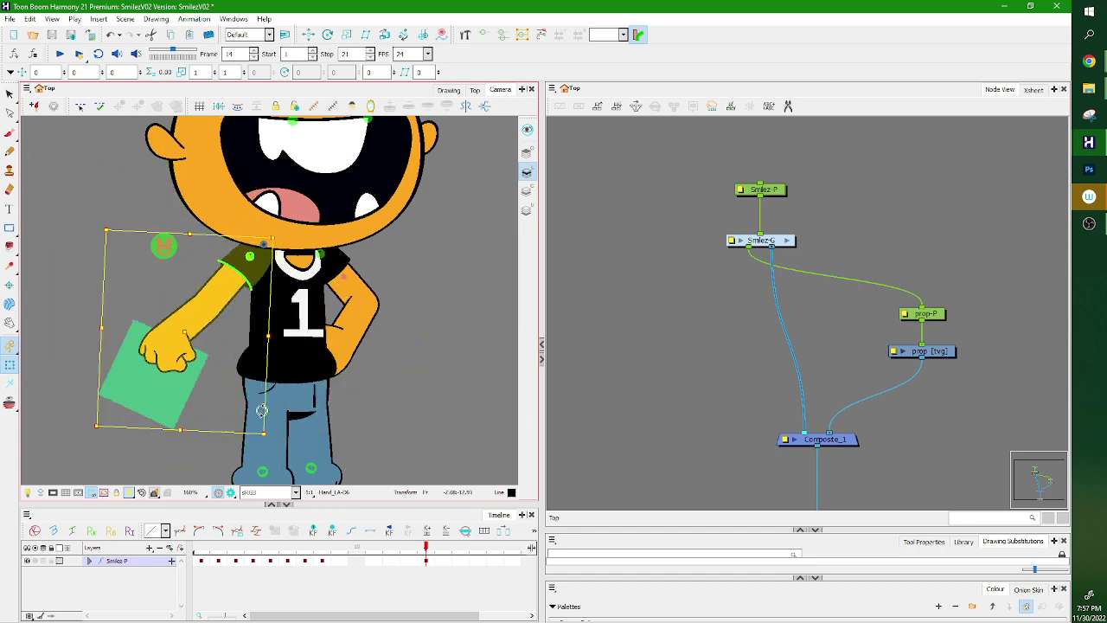
scroll(456, 374, down, 5)
click(562, 306)
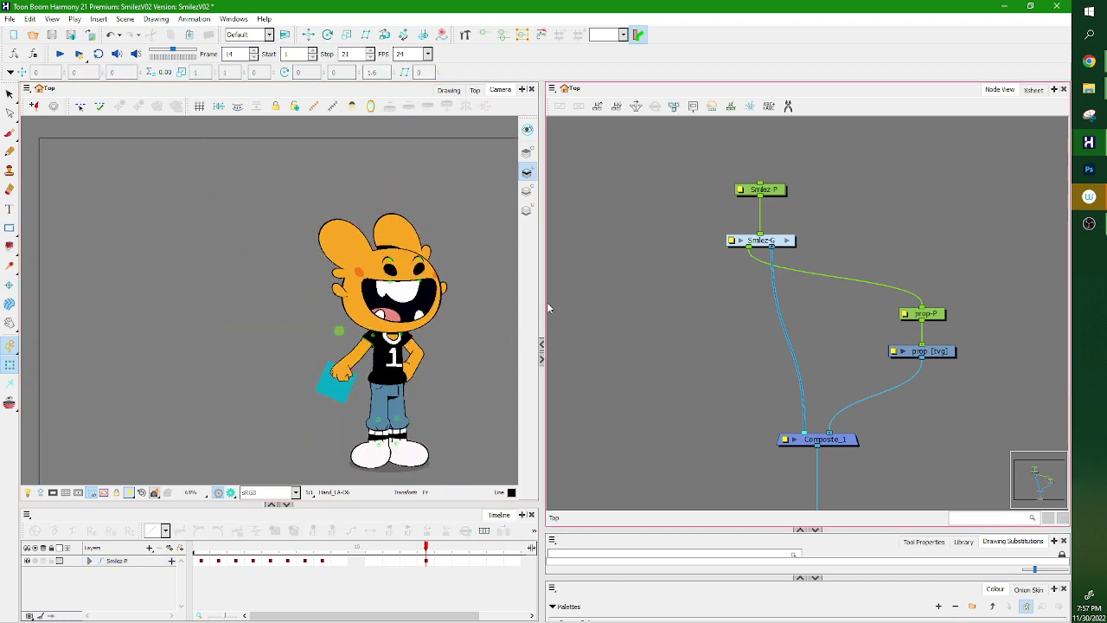
Widen the Camera view and inspect the separate fist and thumb drawings of the hand holding the square prop.
drag(540, 304, 640, 294)
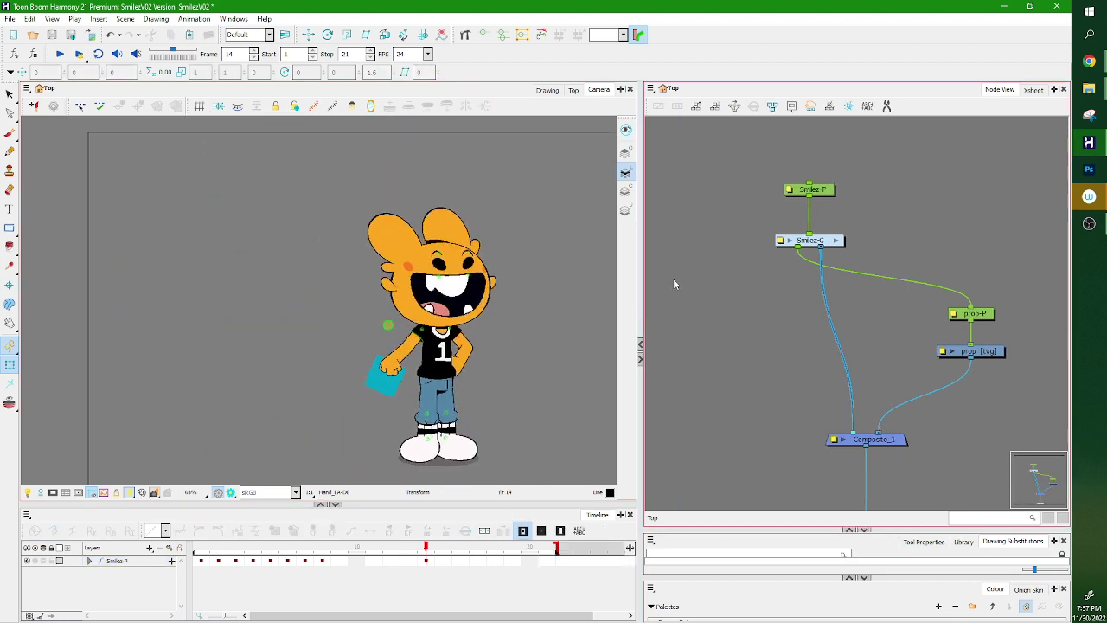
scroll(413, 442, up, 3)
drag(357, 277, 356, 427)
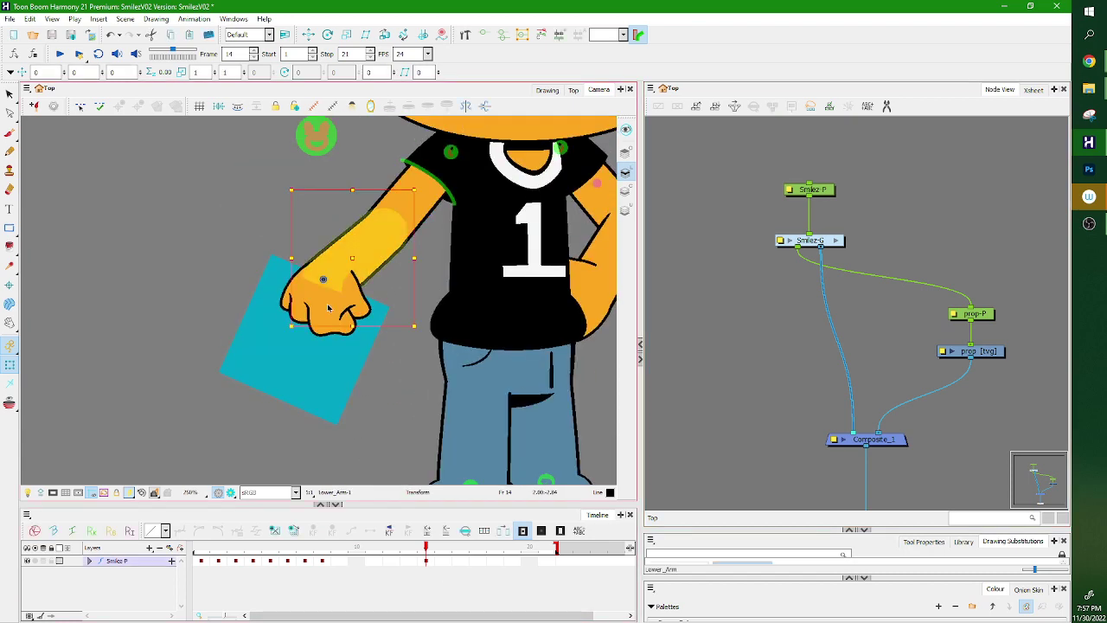
click(348, 311)
scroll(349, 303, up, 3)
click(387, 295)
click(321, 316)
click(391, 294)
click(342, 317)
click(399, 295)
click(338, 319)
click(391, 302)
Locate the thumb drawing Hand_LA in the node network and examine the pegs and drawings of the Hand backdrop.
key(o)
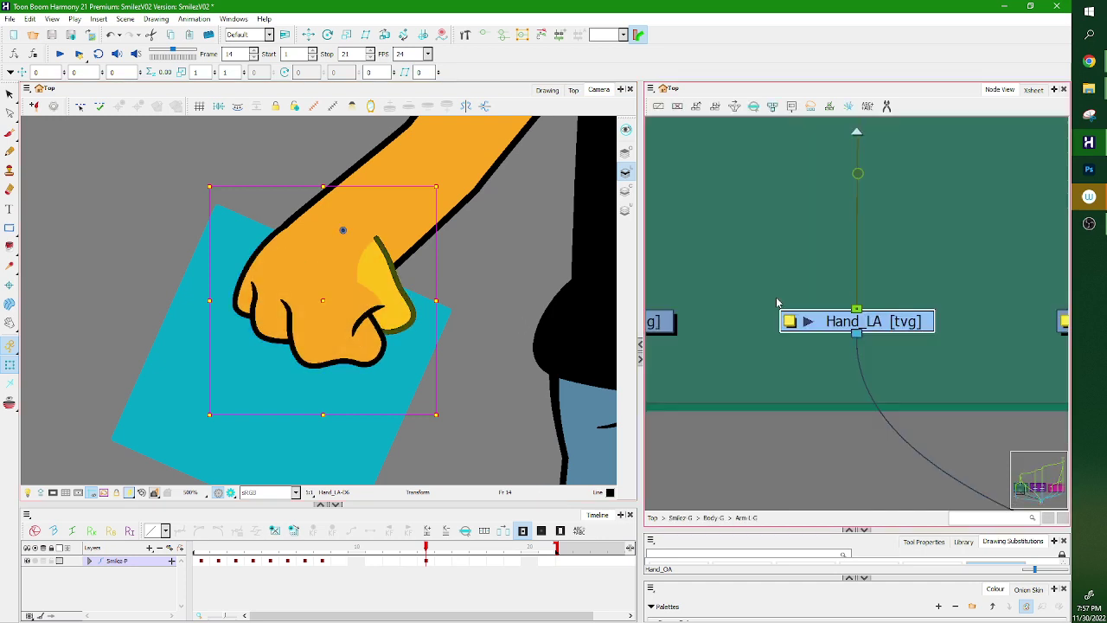
scroll(811, 320, down, 3)
drag(778, 258, 735, 354)
scroll(783, 304, up, 4)
scroll(783, 304, down, 2)
scroll(716, 329, down, 3)
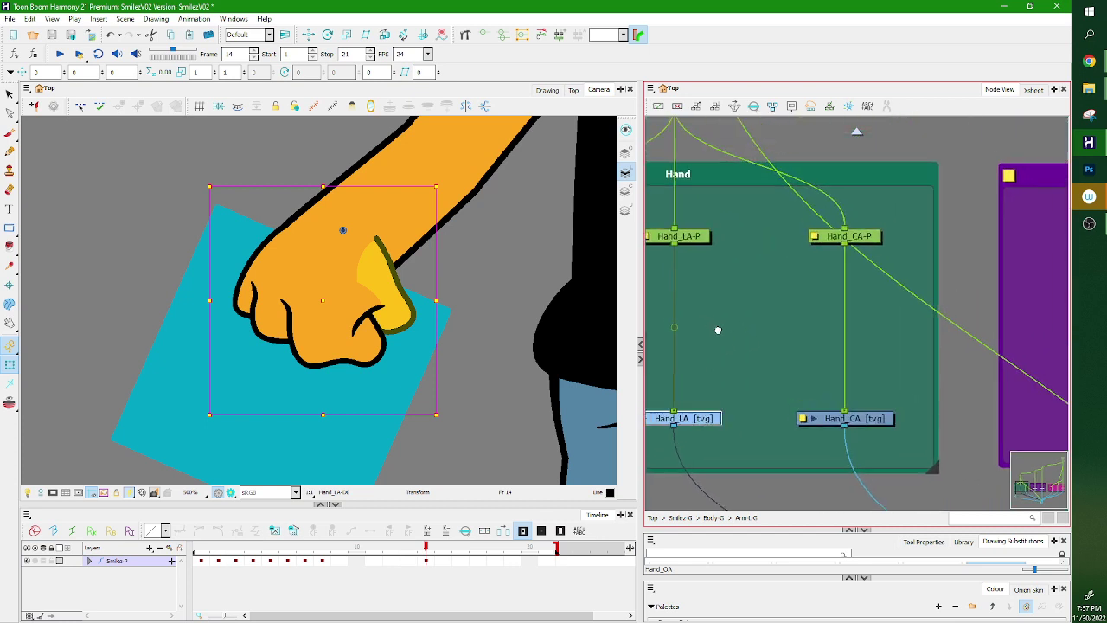
scroll(914, 306, up, 1)
drag(913, 285, 876, 348)
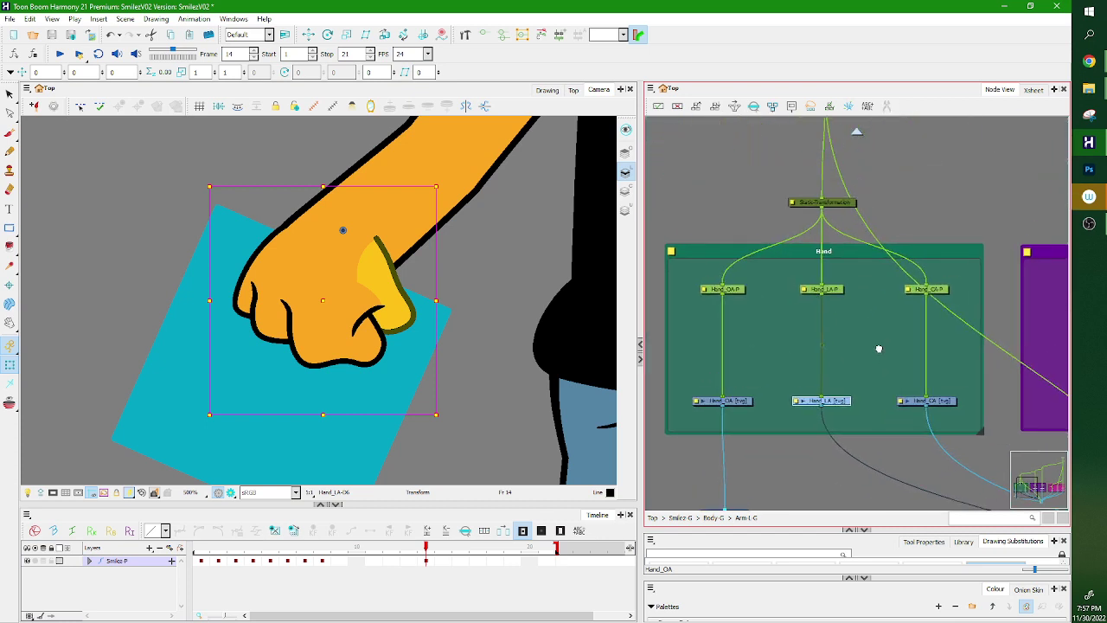
scroll(941, 294, up, 2)
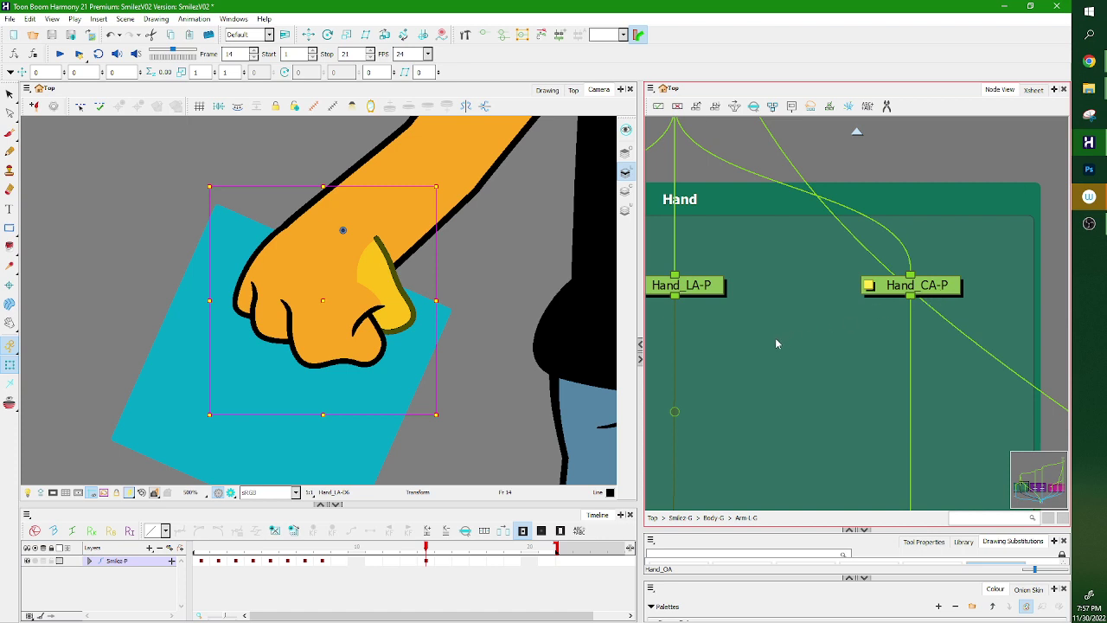
drag(766, 346, 922, 314)
drag(796, 304, 902, 293)
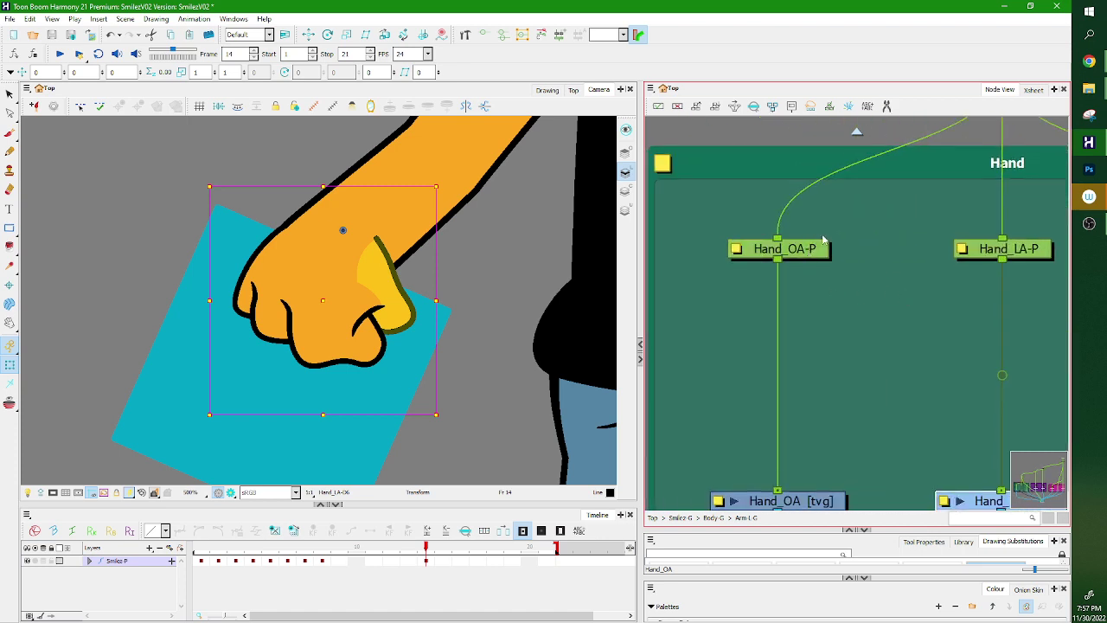
scroll(867, 328, down, 1)
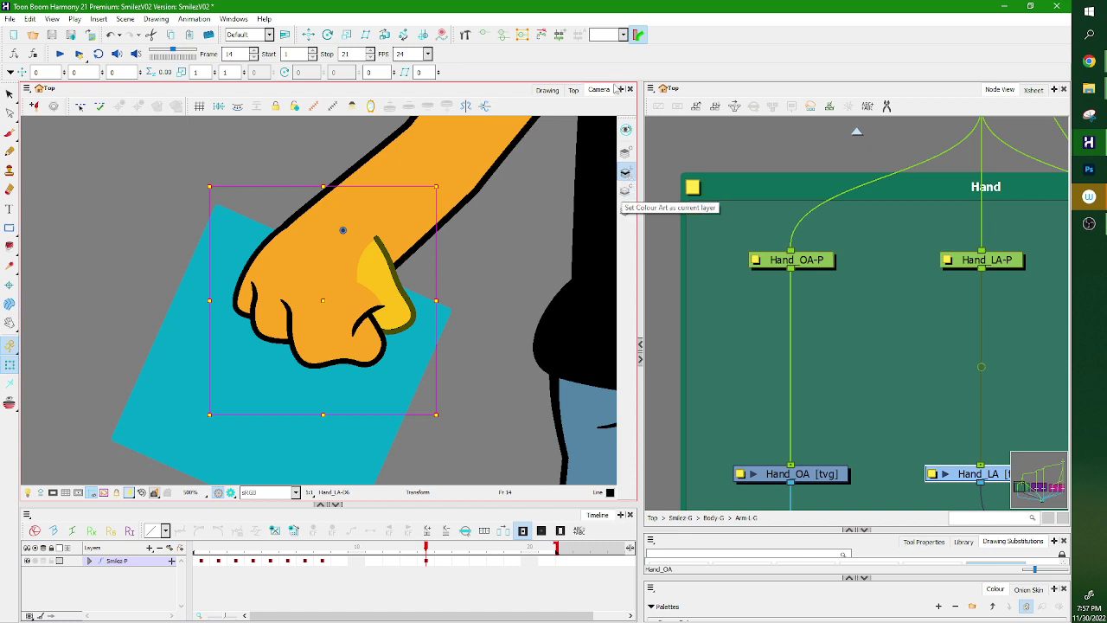
Open the Hand_OA drawing in the Drawing view and compare the artwork on its overlay, line and colour art layers.
click(824, 475)
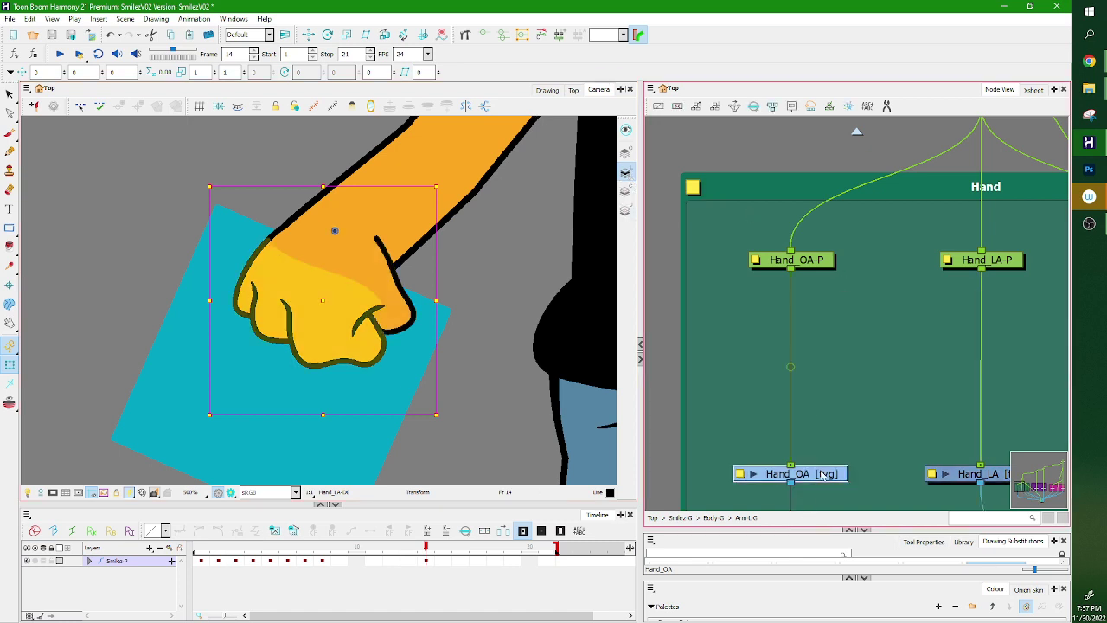
click(547, 90)
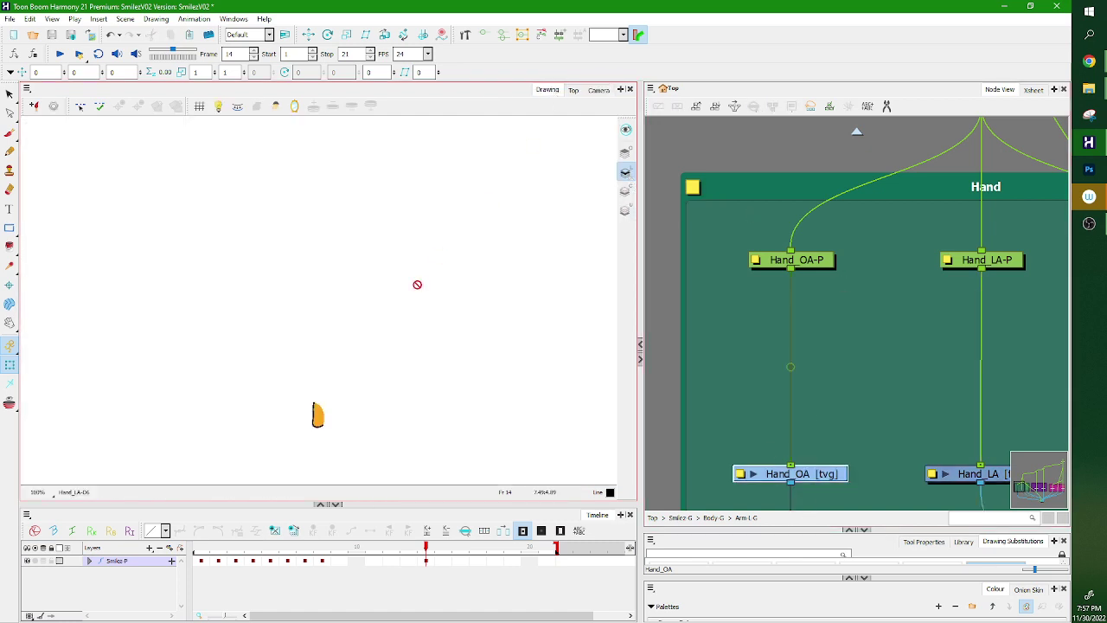
click(625, 152)
click(626, 191)
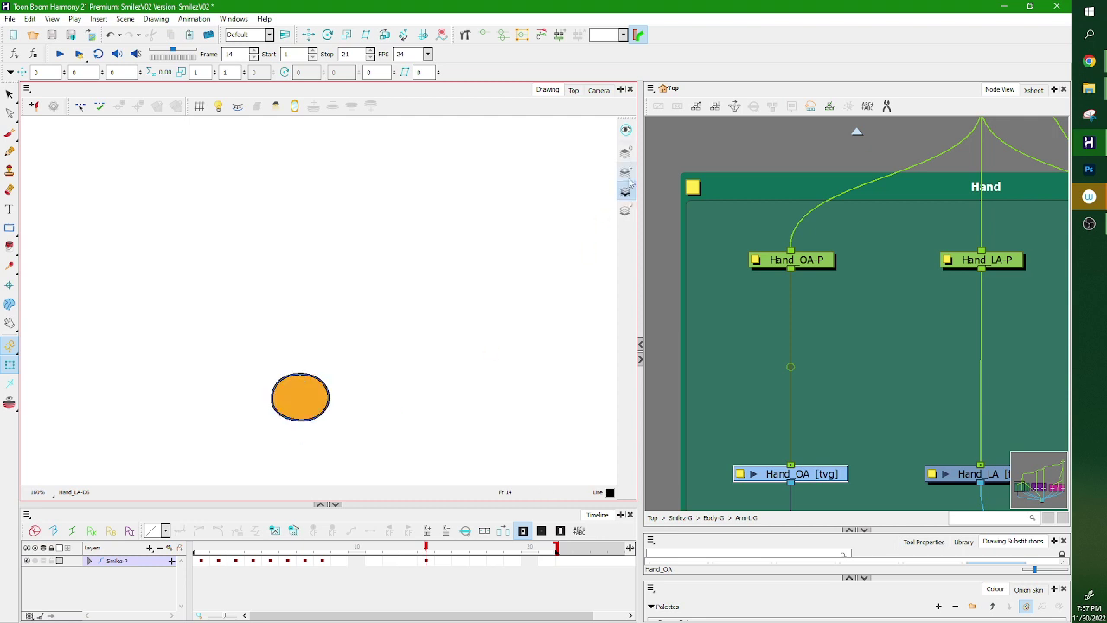
click(625, 171)
click(625, 153)
click(625, 171)
click(625, 152)
click(625, 172)
click(626, 192)
Return to the Camera view, select the square prop and nudge it forward in depth so it sits in front of the fist.
click(861, 357)
drag(860, 357, 797, 259)
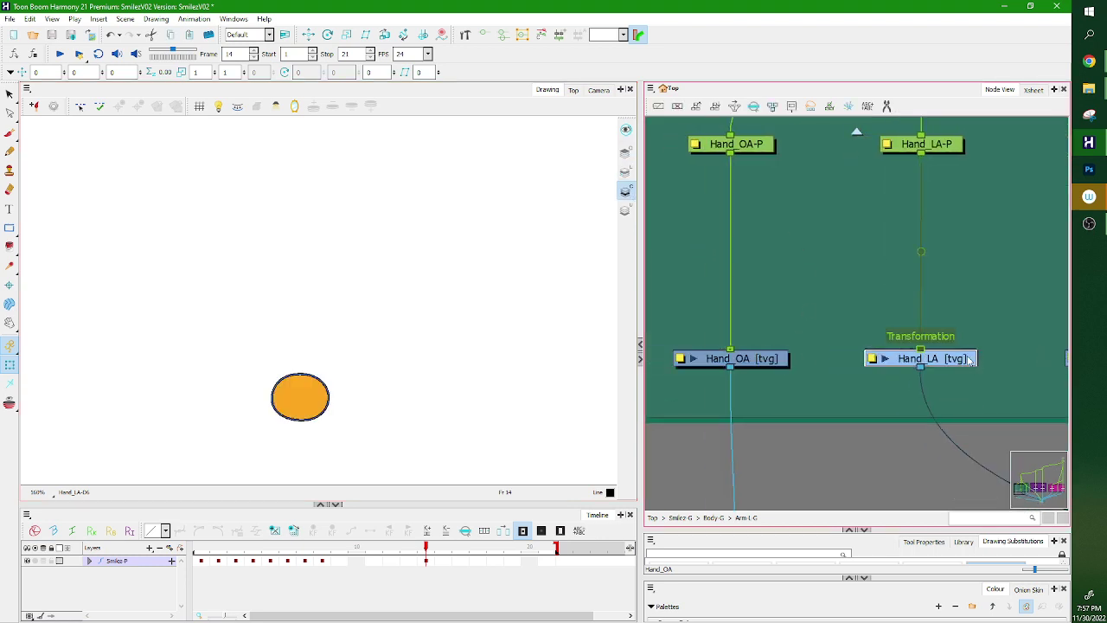
scroll(977, 377, down, 2)
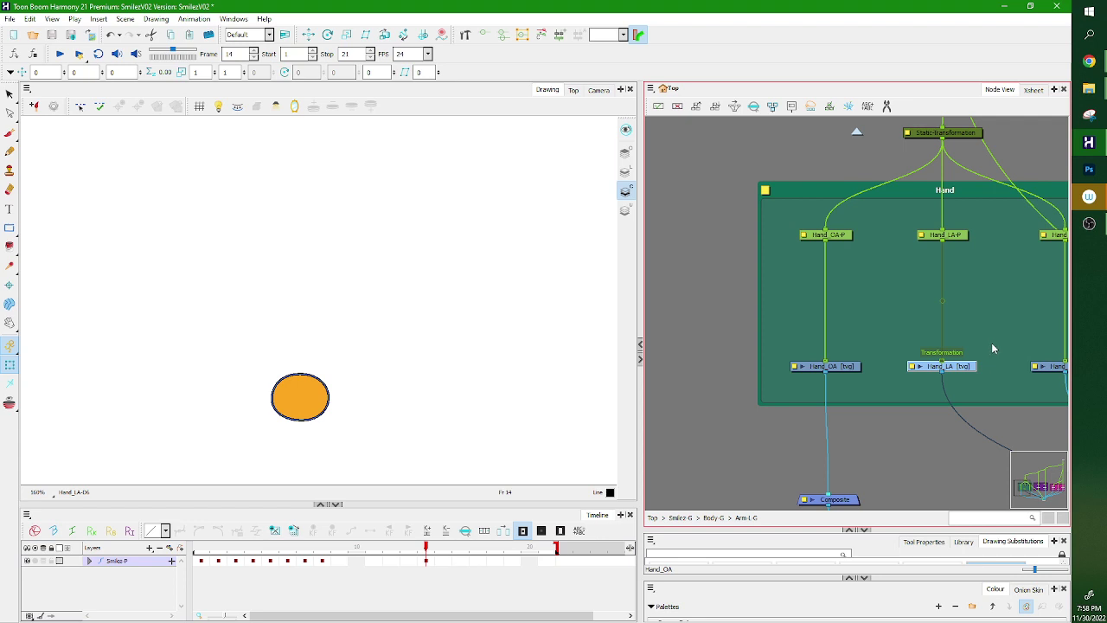
click(836, 235)
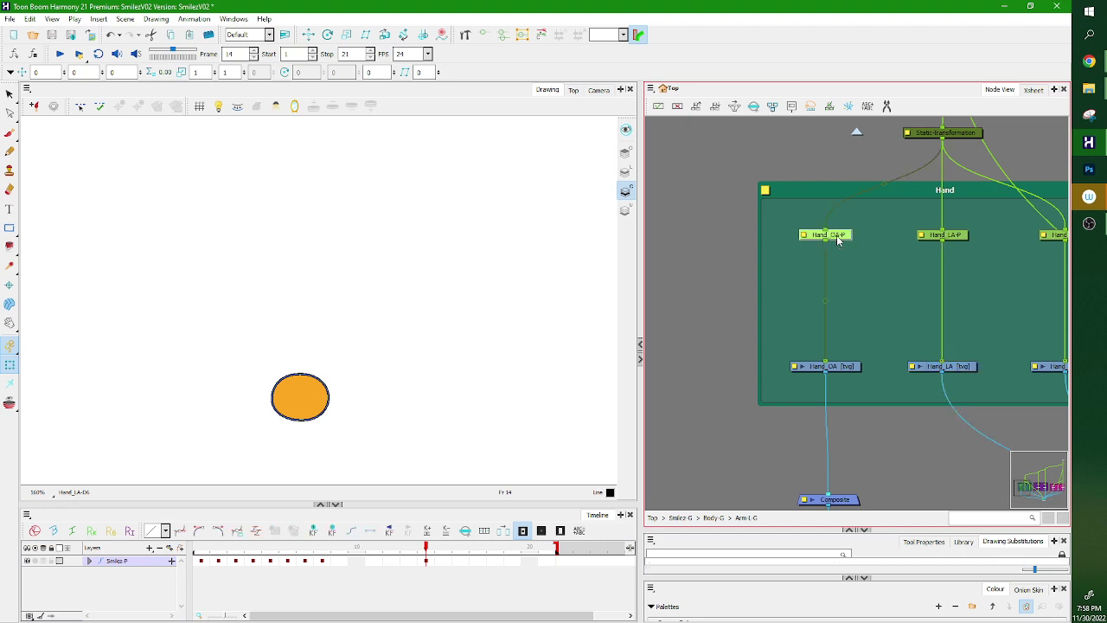
click(598, 90)
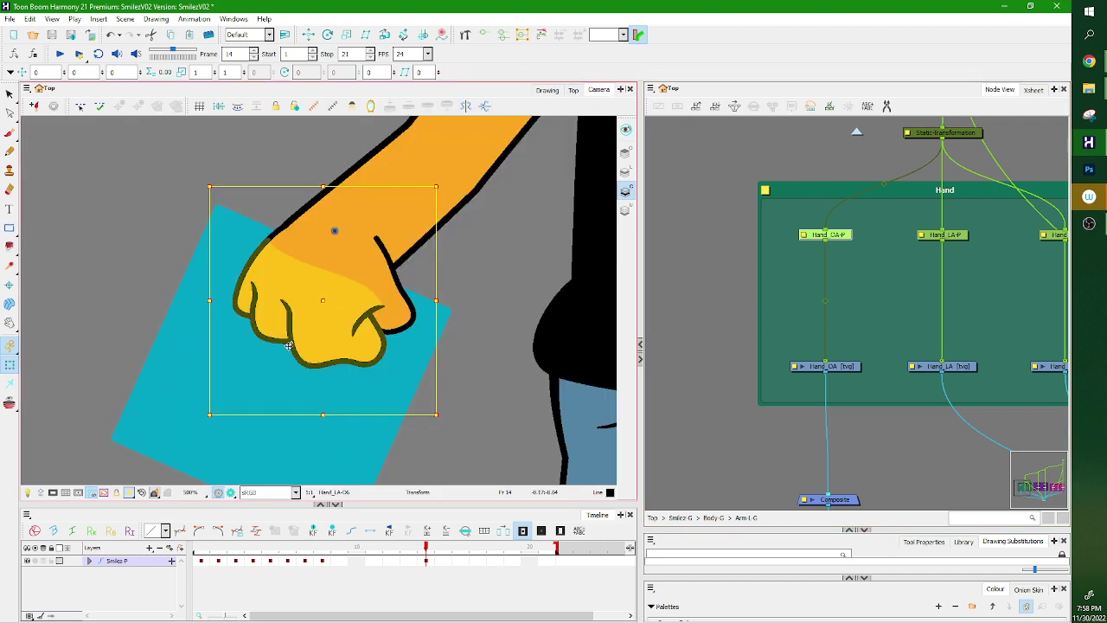
scroll(302, 366, down, 4)
click(350, 367)
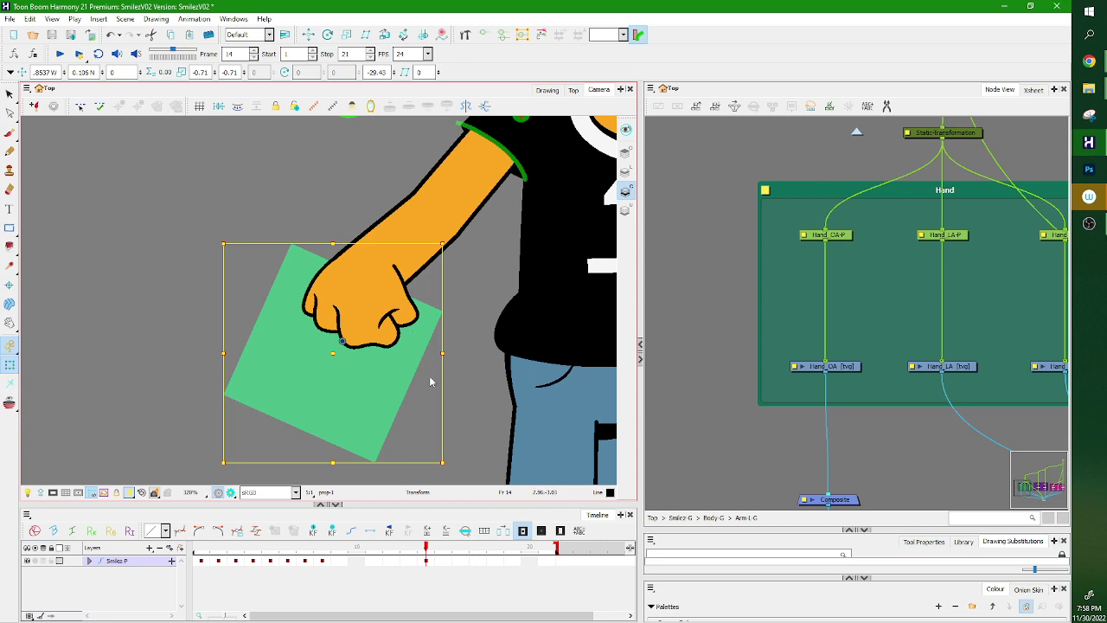
key(alt+Up)
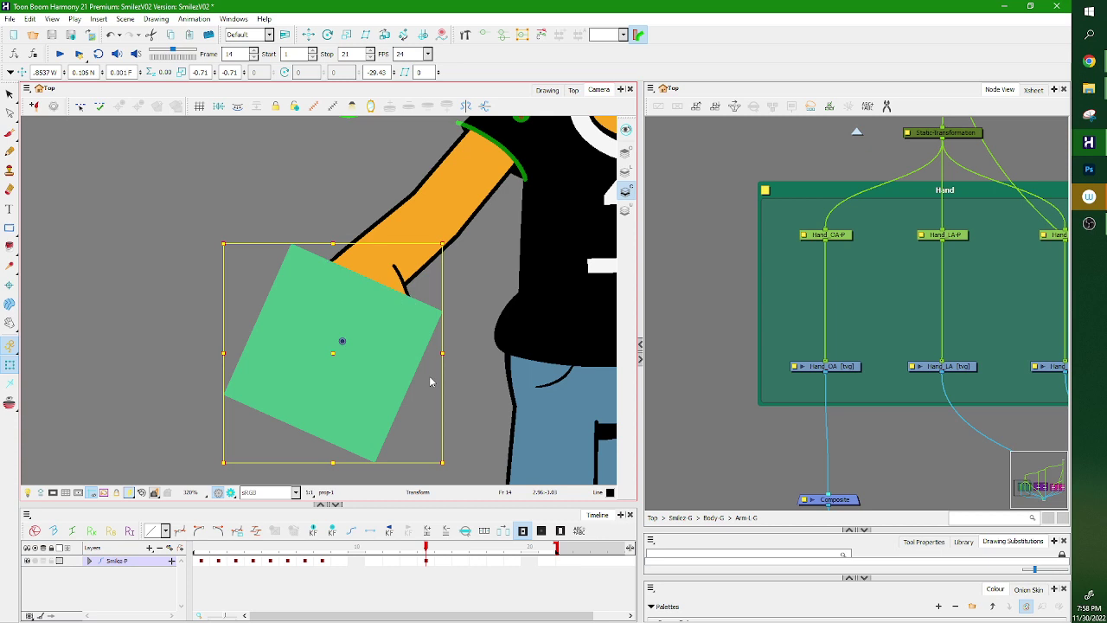
Select the thumb's Hand_LA-P peg and nudge it forward in depth so the thumb overlaps the square prop.
click(861, 251)
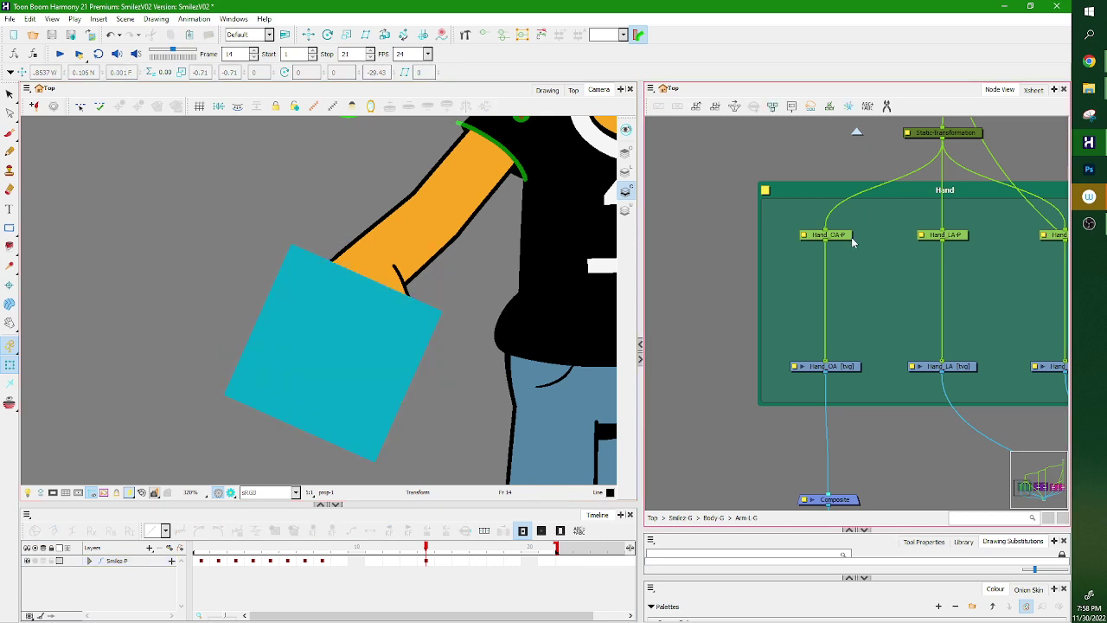
click(845, 235)
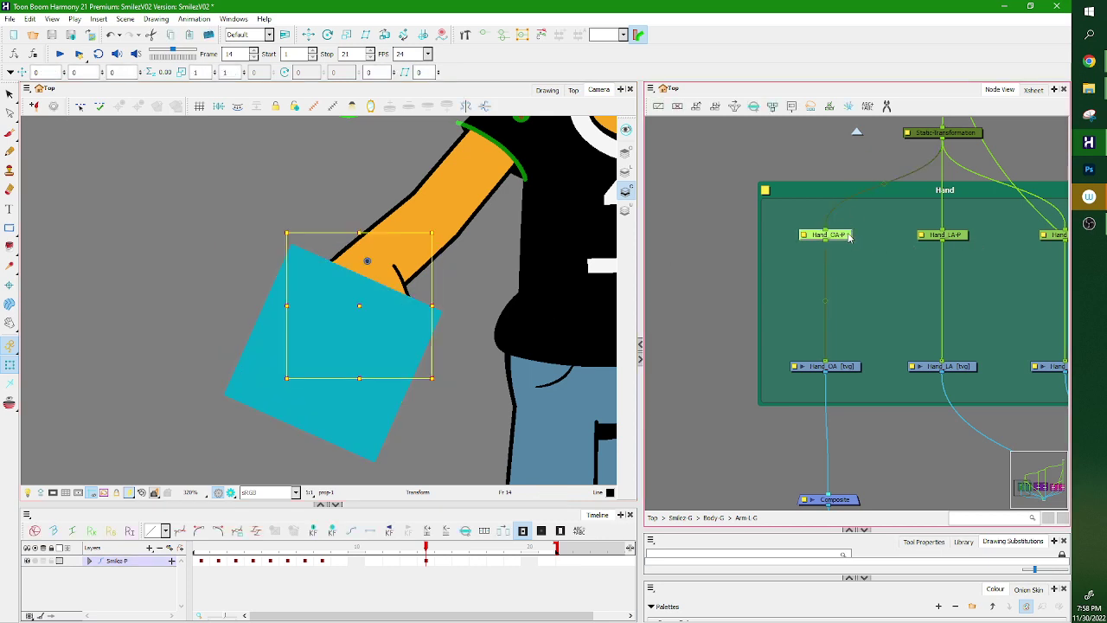
click(393, 283)
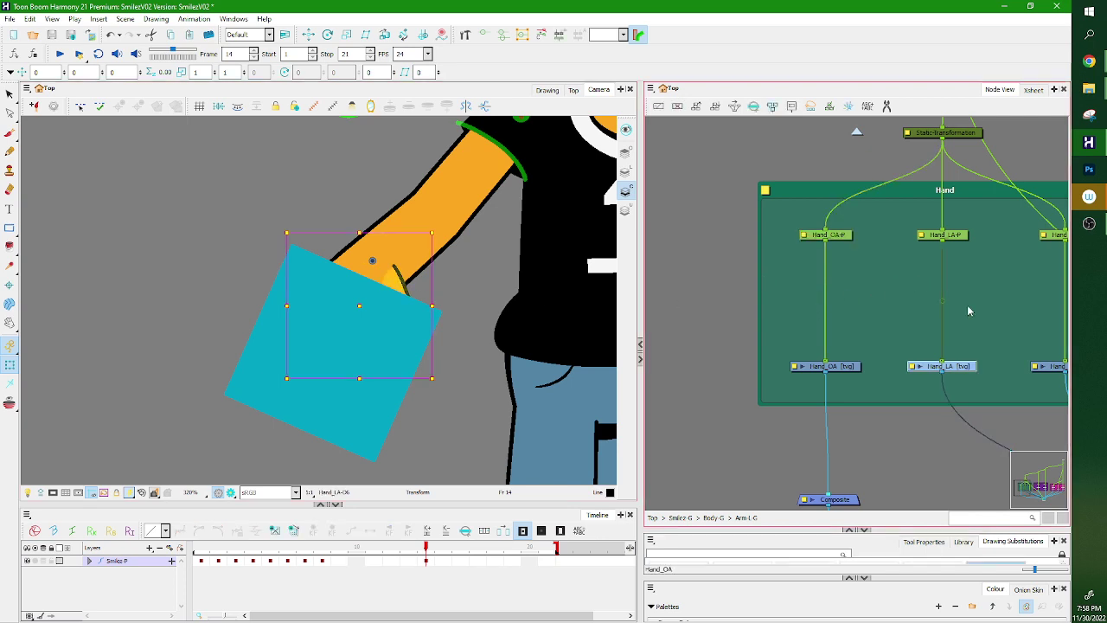
drag(941, 232, 852, 232)
click(853, 233)
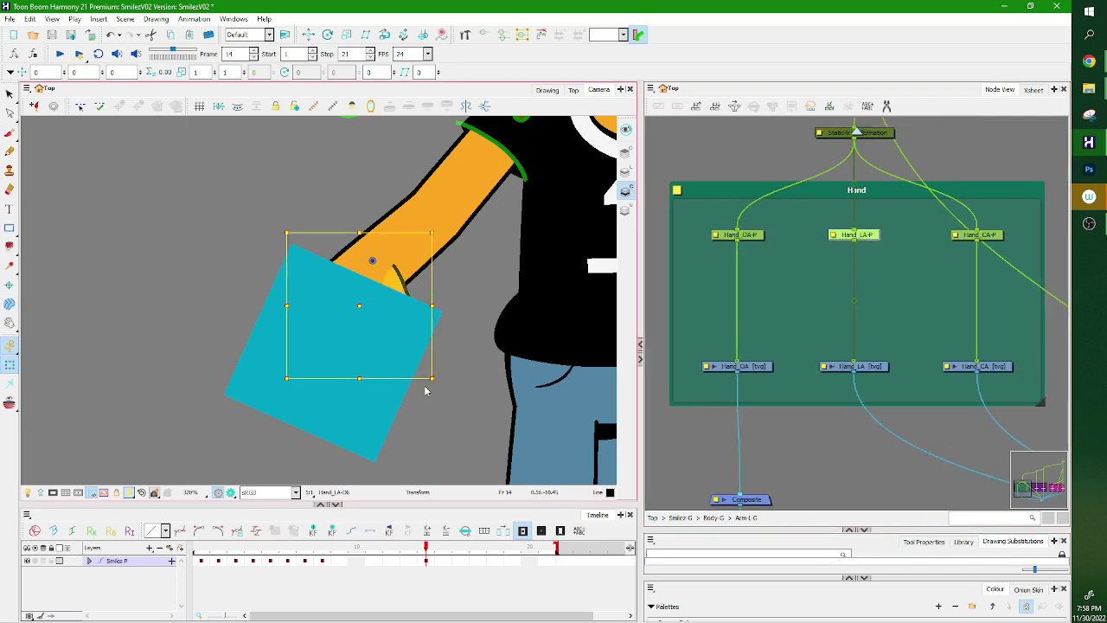
drag(438, 383, 461, 360)
key(ctrl+z)
key(alt+Down)
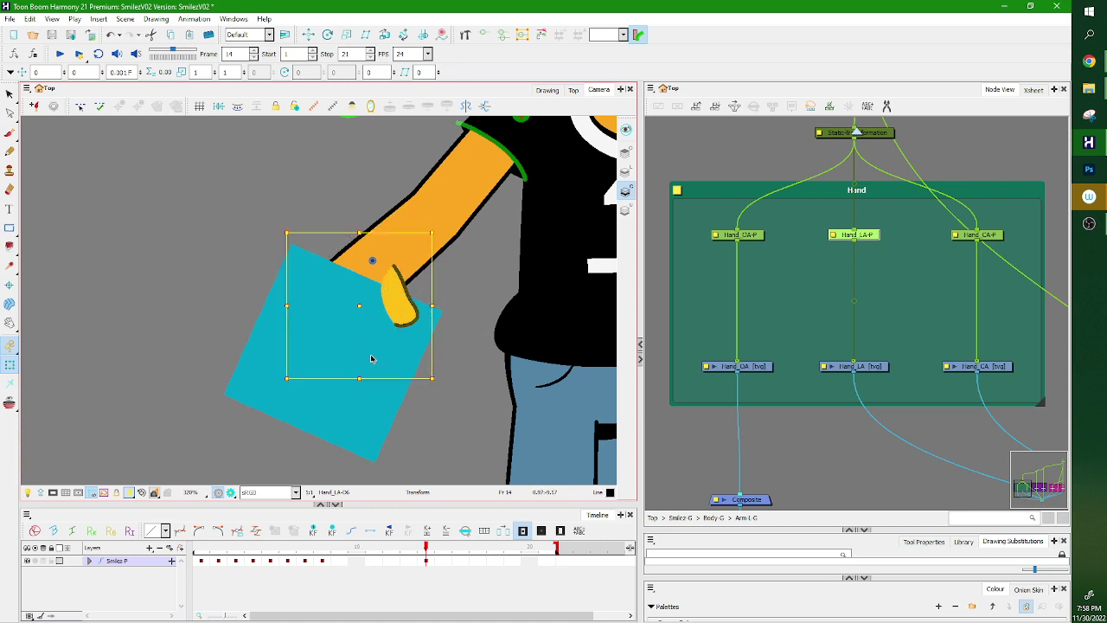
Select the whole arm together with its hand and prop, and rotate it to about -8.45° so it hangs closer to the body.
click(415, 323)
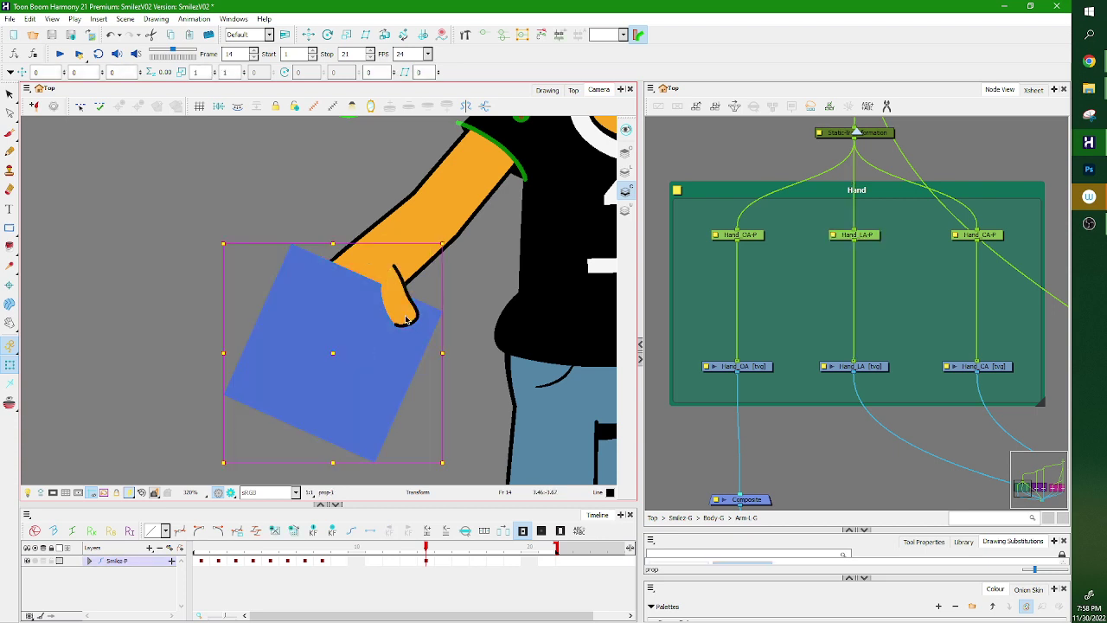
click(464, 353)
click(367, 322)
drag(372, 334, 354, 353)
drag(431, 256, 435, 271)
click(393, 309)
key(b)
key(b)
key(b)
scroll(401, 328, down, 4)
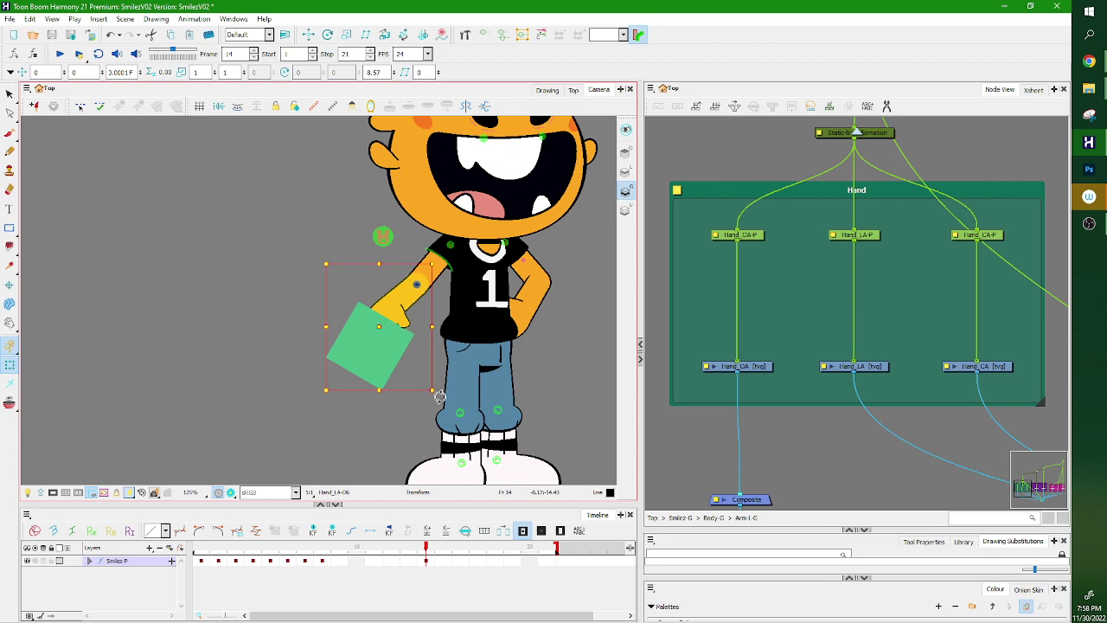
drag(440, 395, 486, 408)
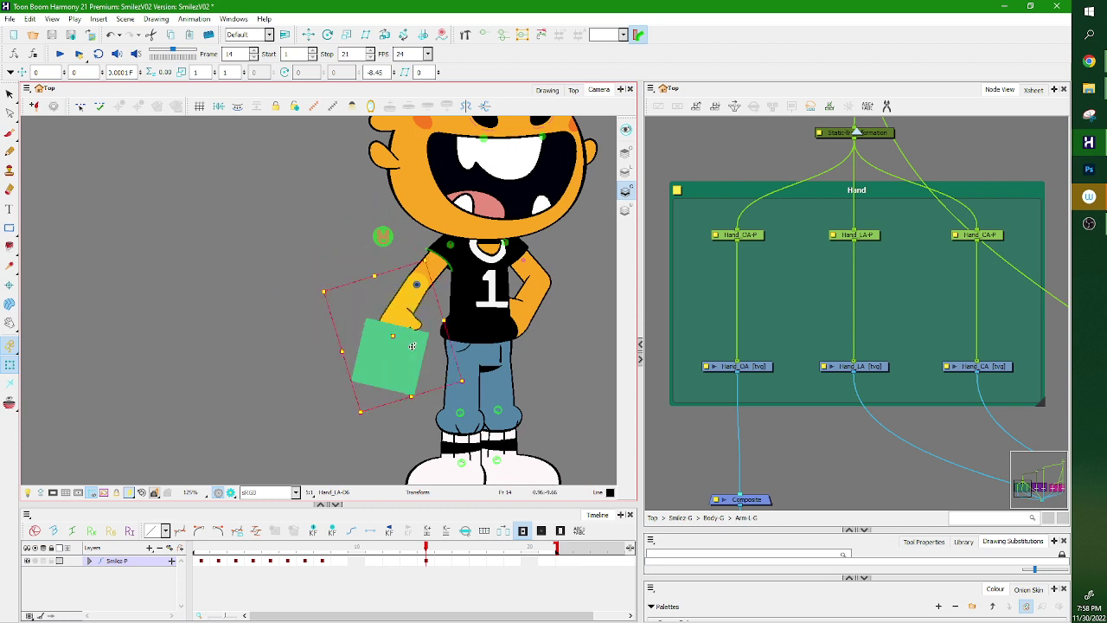
Select the Hand_LA-P peg and reshape the thumb over the prop's edge, with scale about 1.03 by 1.05, rotation 1.62° and skew -6.44.
scroll(411, 336, up, 5)
click(424, 292)
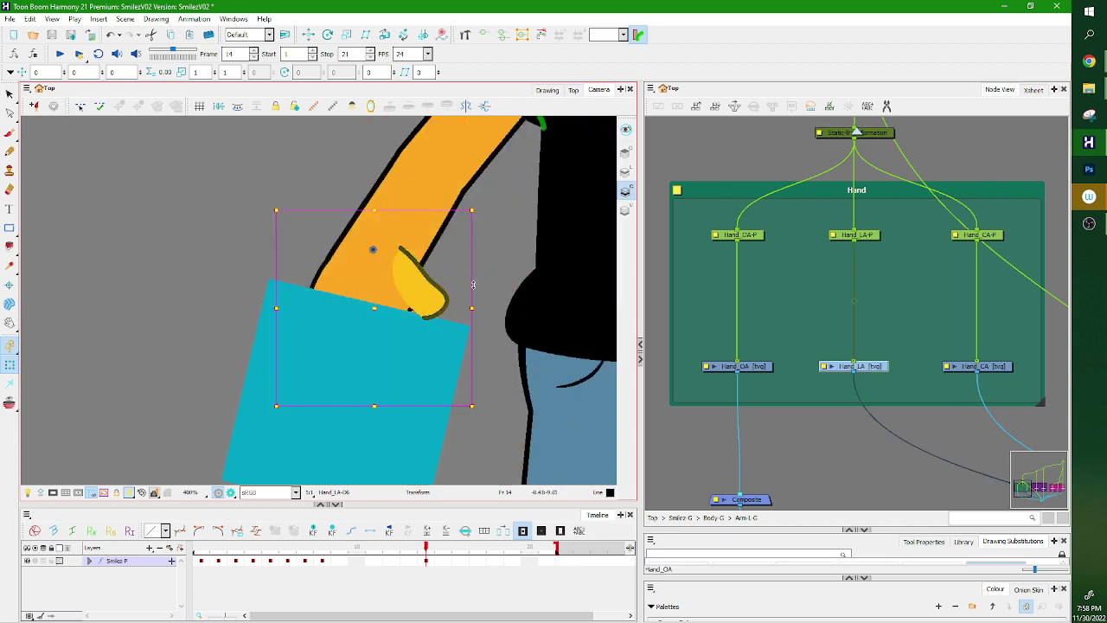
key(b)
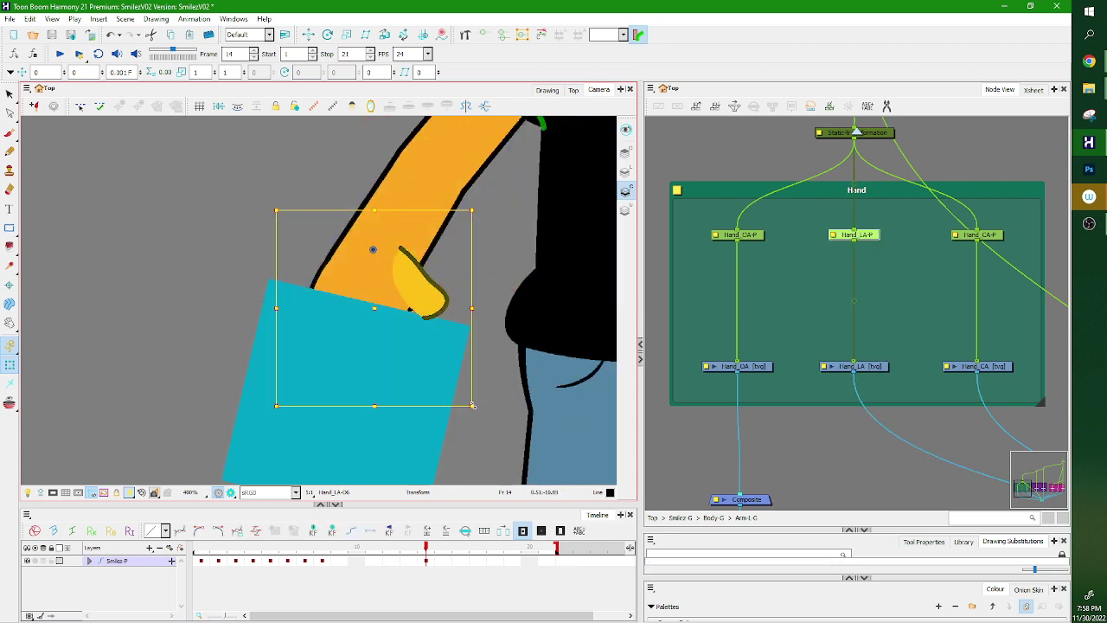
drag(474, 406, 460, 424)
click(809, 316)
Widen the Node View and examine how the Hand-P peg drives the separate hand drawings and the prop.
scroll(810, 317, down, 2)
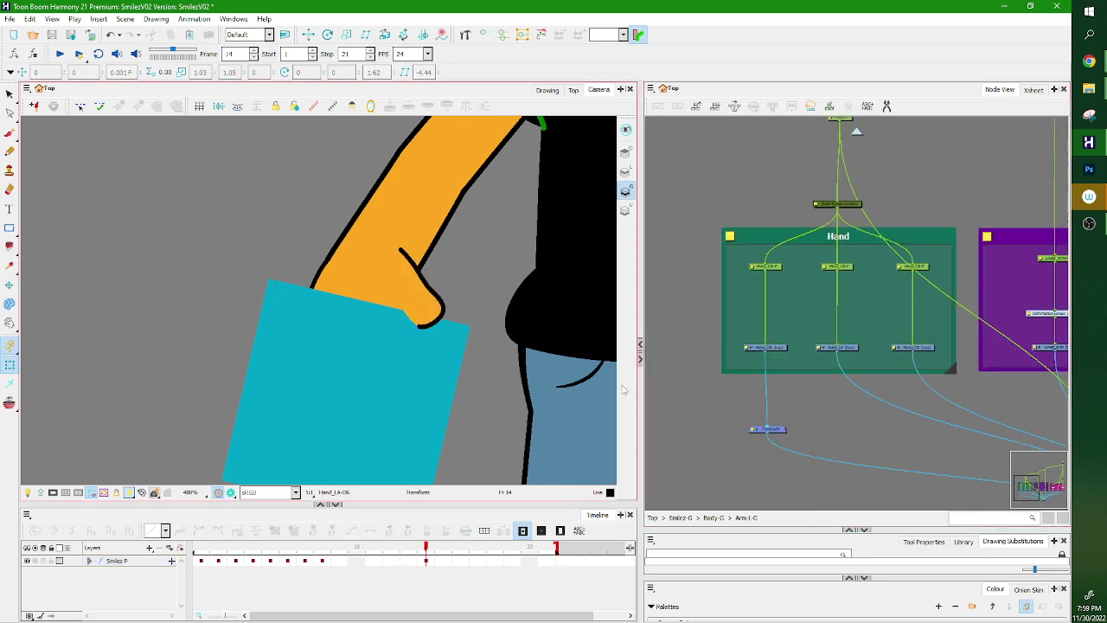
scroll(622, 389, down, 3)
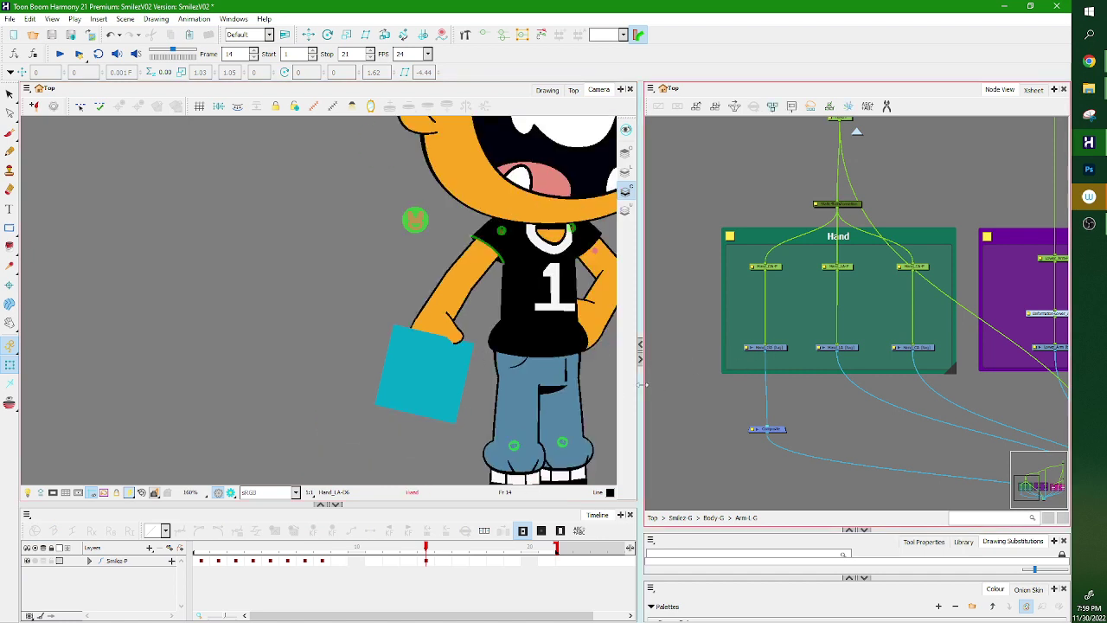
drag(636, 387, 524, 390)
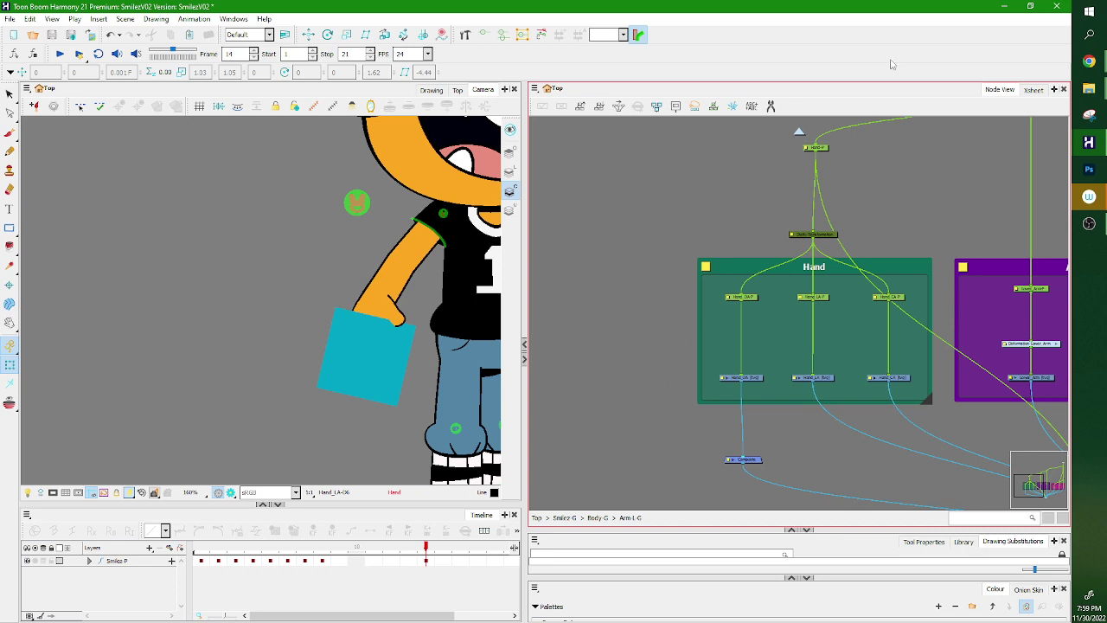
click(822, 379)
click(764, 384)
click(759, 379)
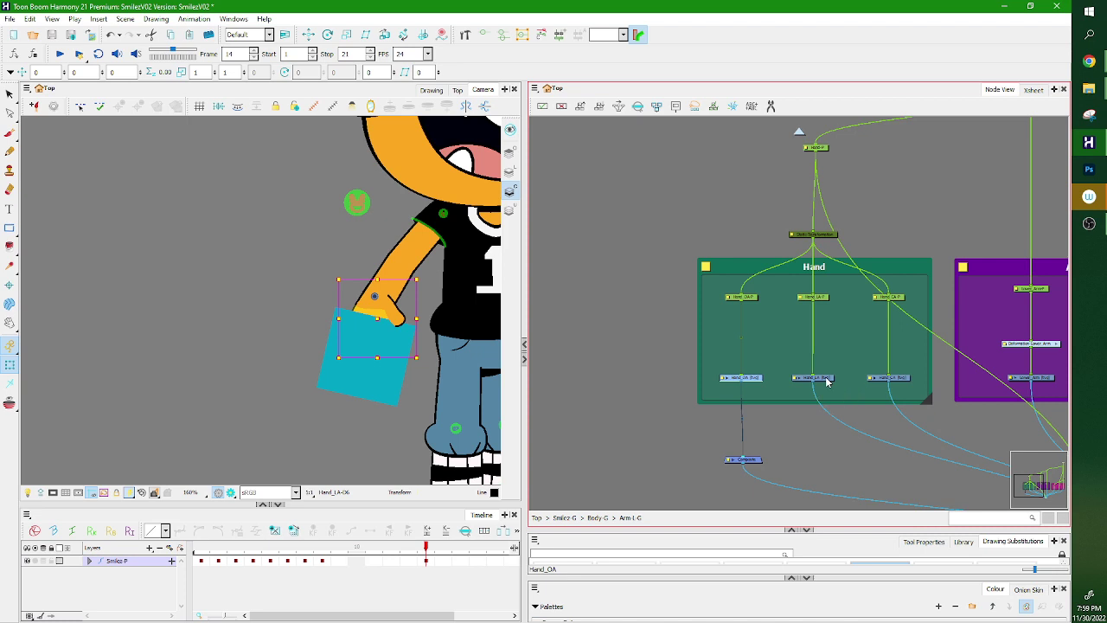
drag(817, 148, 819, 156)
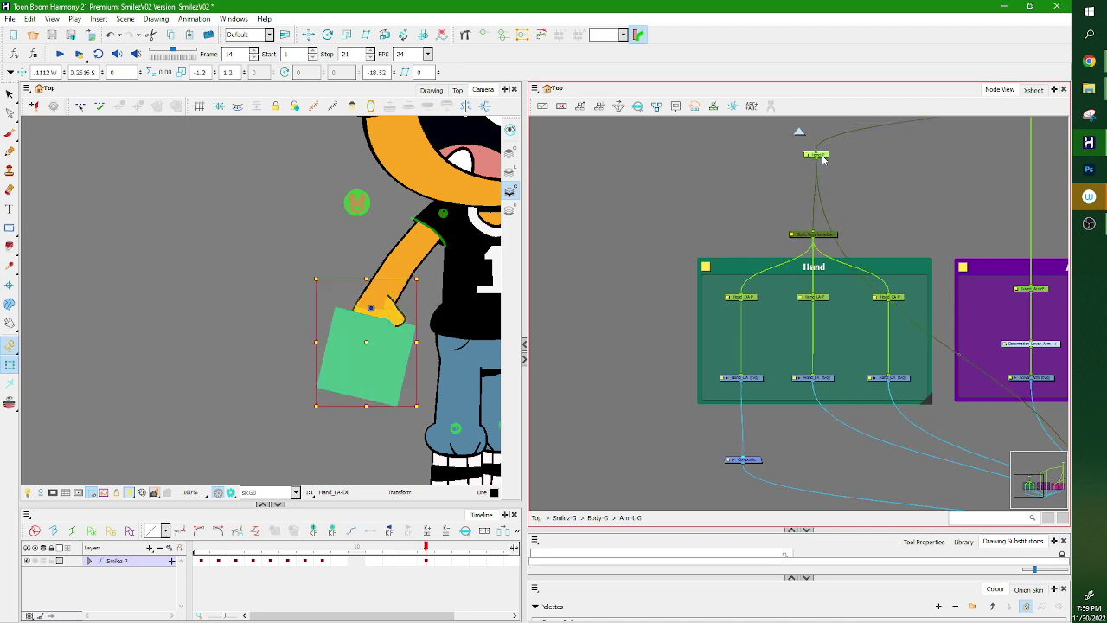
click(619, 371)
scroll(620, 371, up, 3)
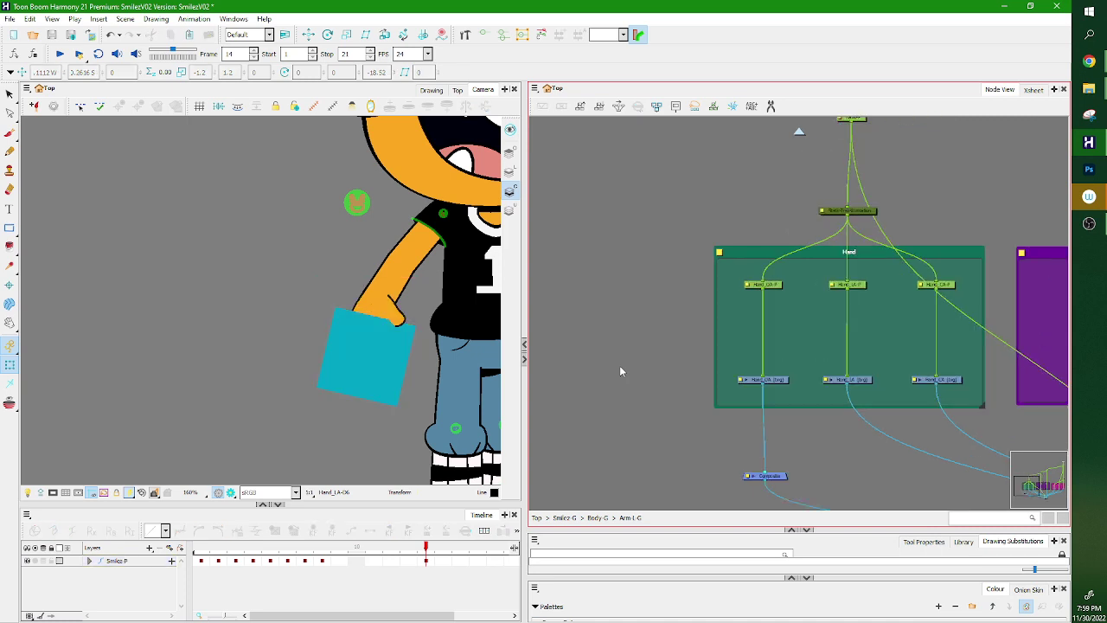
drag(879, 298, 782, 302)
scroll(606, 296, down, 3)
scroll(485, 214, down, 4)
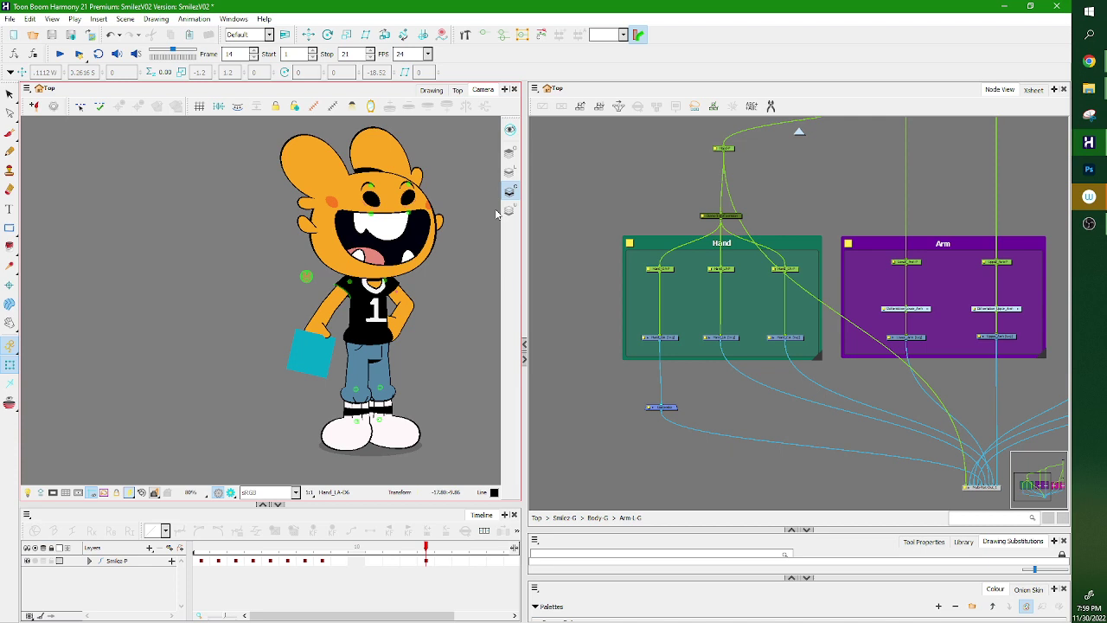
Select the head's MASTER-PEG, test its rotation and revert it, and locate the peg inside Head-G in the node network.
click(394, 200)
key(b)
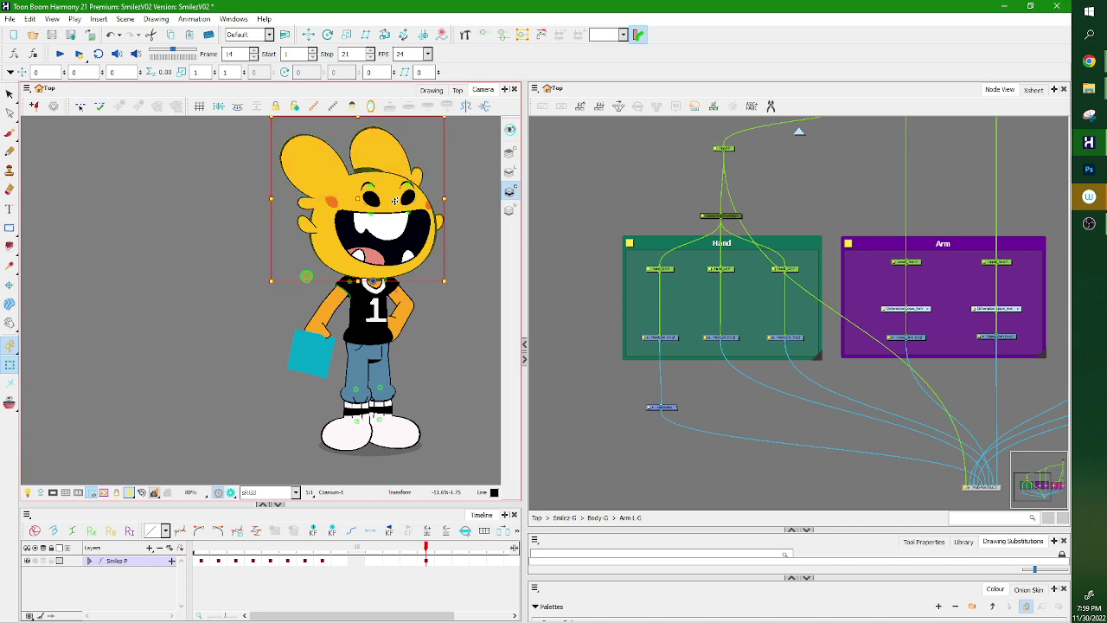
click(394, 201)
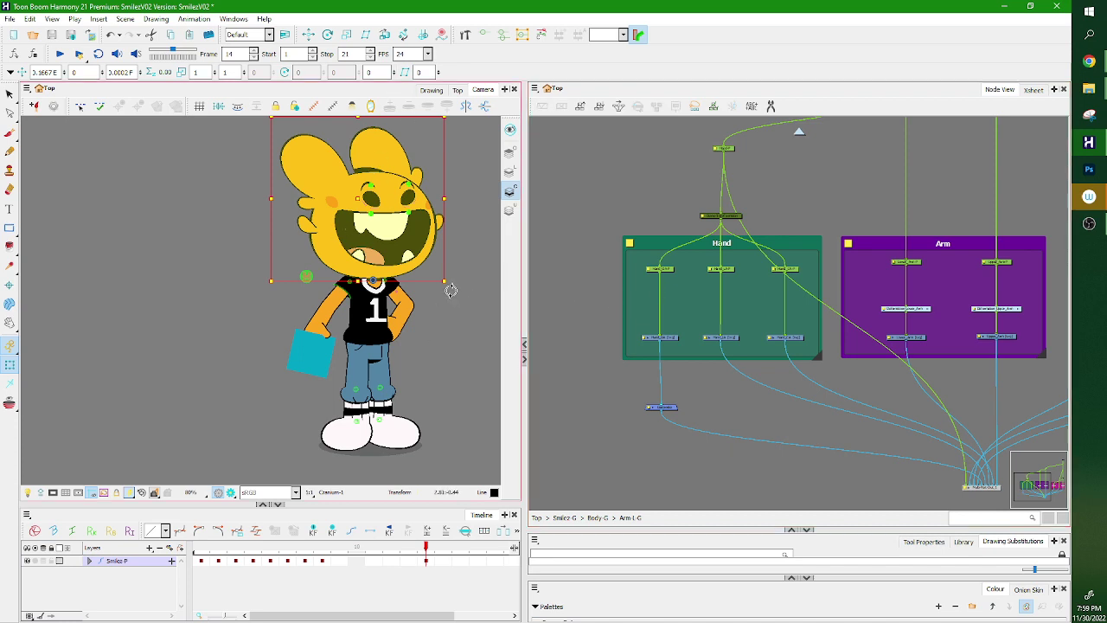
mouse_move(447, 294)
mouse_down()
mouse_move(452, 256)
mouse_move(435, 297)
mouse_move(446, 283)
mouse_up()
key(ctrl+z)
key(o)
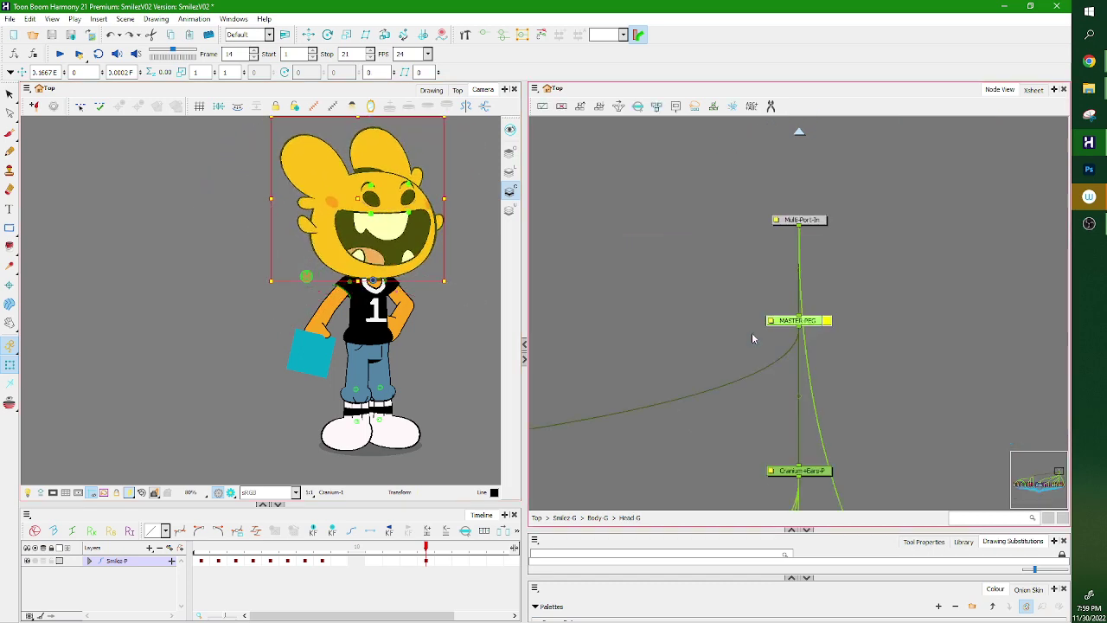
Inside Head-G, connect the output of the head's MASTER-PEG to the group's Multi-Port-Out.
drag(792, 321, 794, 271)
scroll(934, 375, down, 5)
scroll(794, 270, up, 6)
click(598, 517)
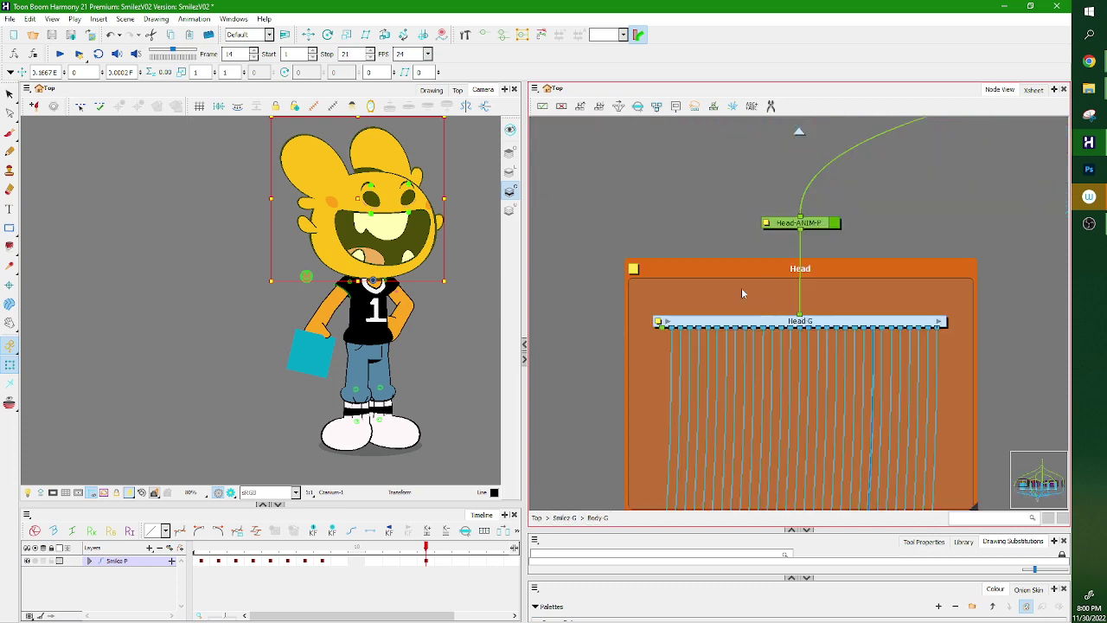
Route Head-G's new peg output out through Body-G and Smilez-G so it is available at the top level.
scroll(655, 406, down, 8)
drag(660, 328, 953, 346)
click(564, 517)
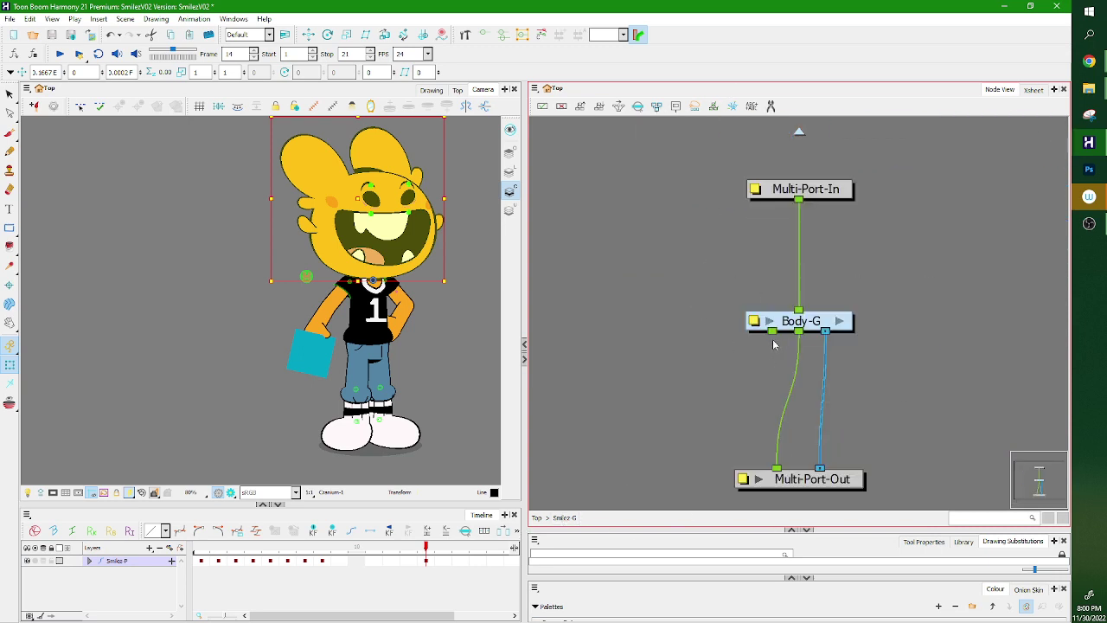
drag(772, 332, 776, 471)
click(536, 517)
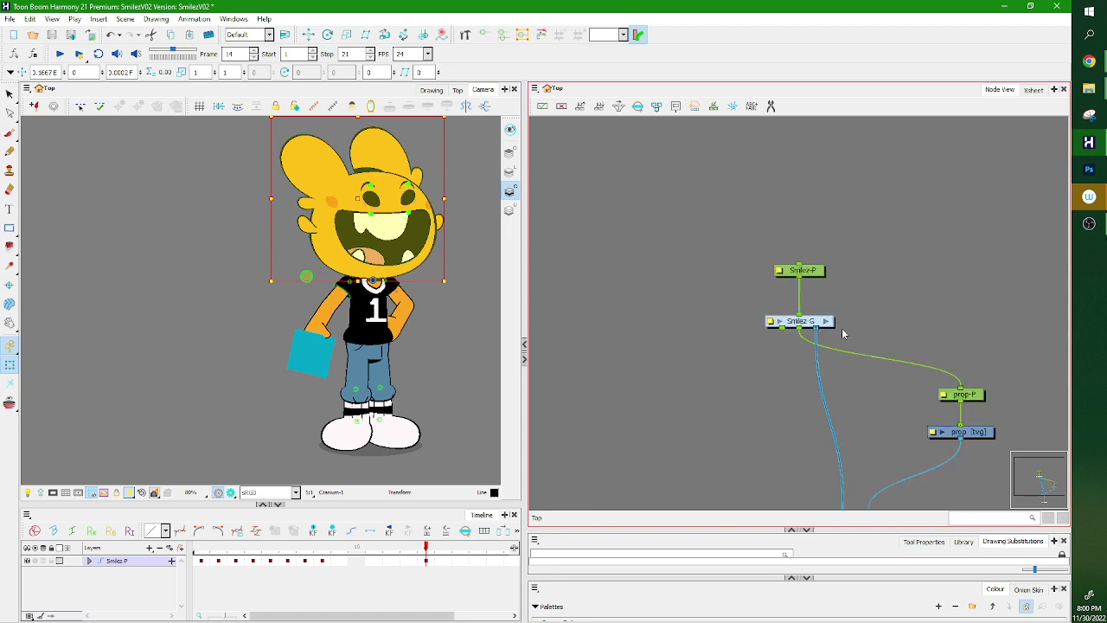
drag(782, 328, 779, 375)
Duplicate prop-P and its prop drawing with Paste Special, keeping the default options.
drag(998, 375, 949, 245)
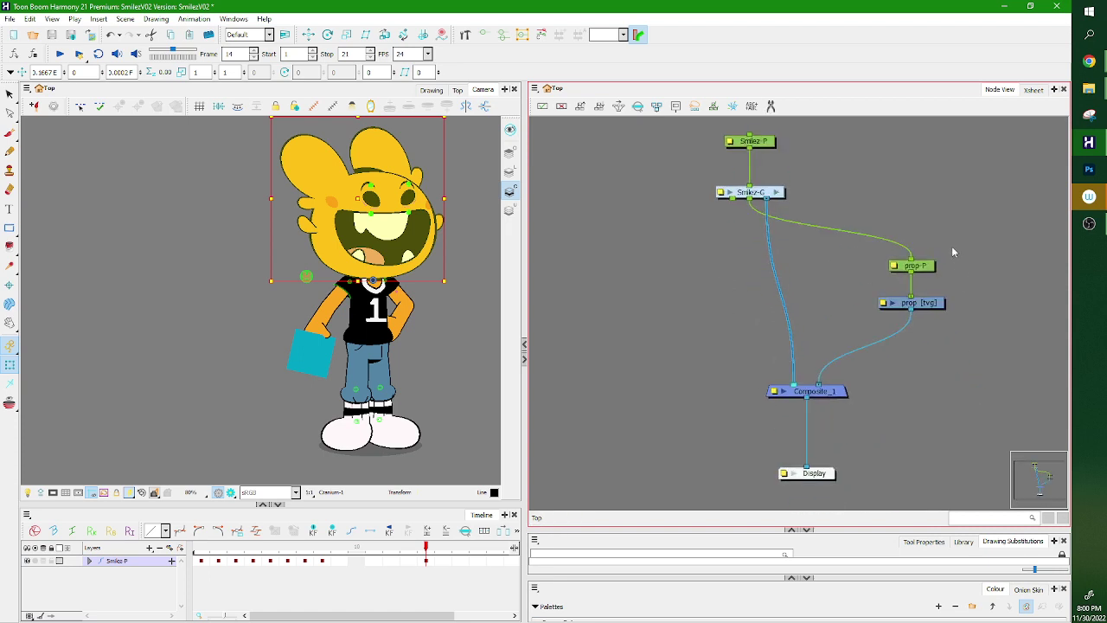
click(916, 265)
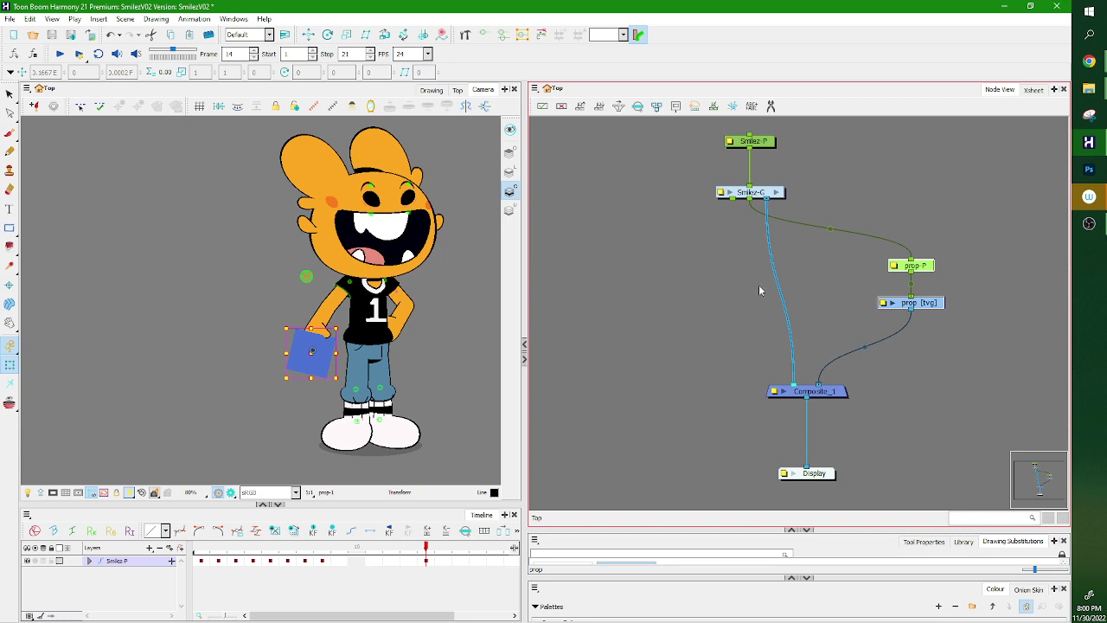
key(ctrl+shift+v)
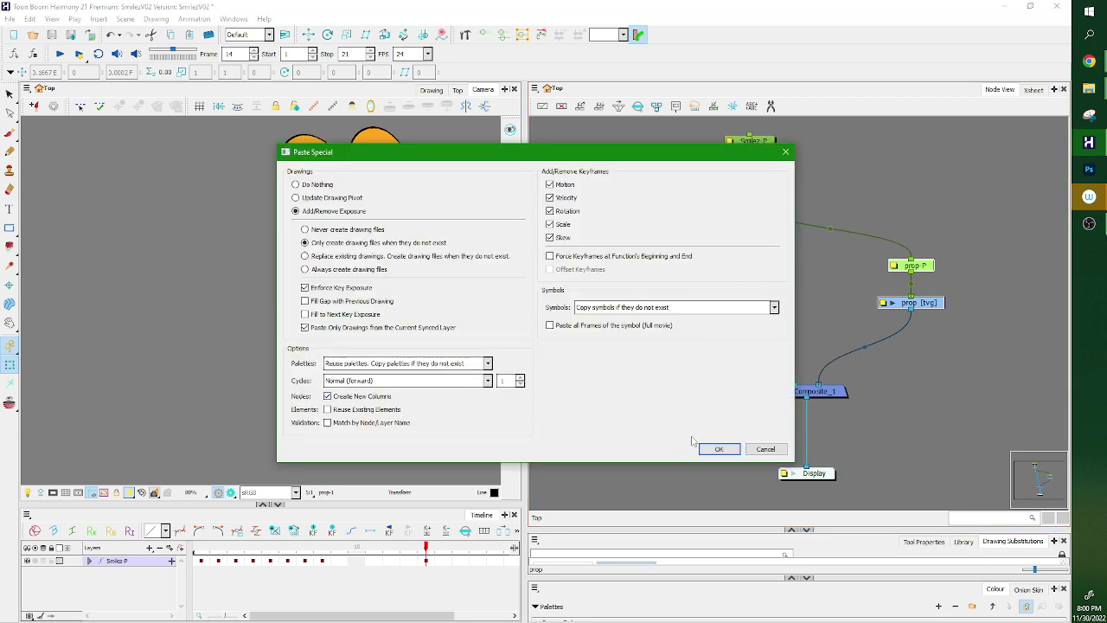
click(718, 449)
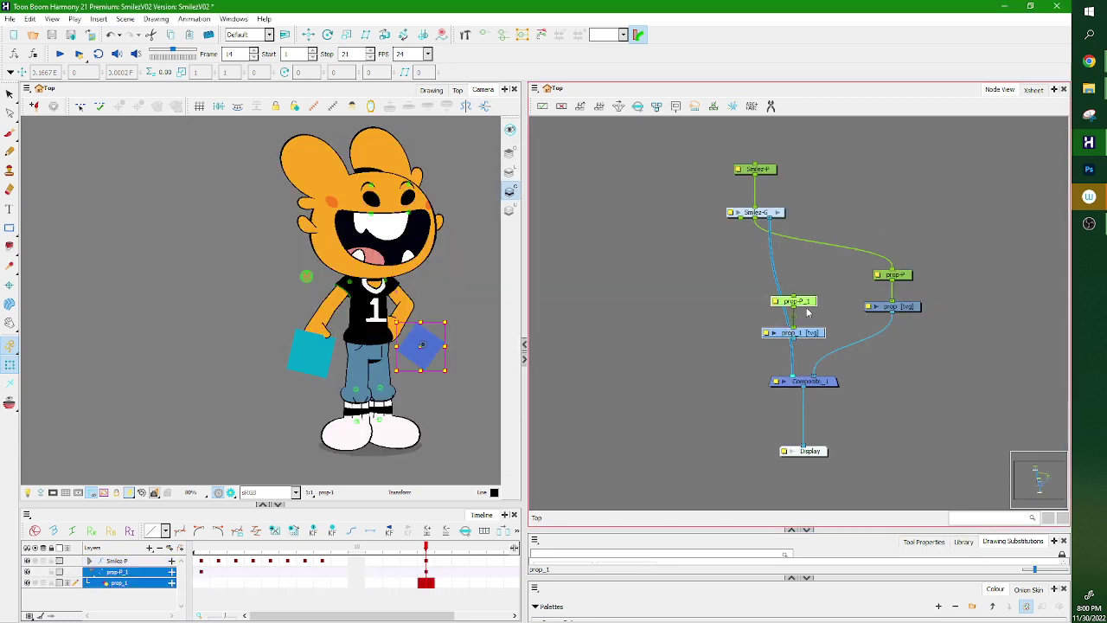
Place the copied prop nodes beside Smilez-G, feed their peg from the head output and connect their drawing to Composite_1.
drag(807, 313, 661, 285)
click(677, 346)
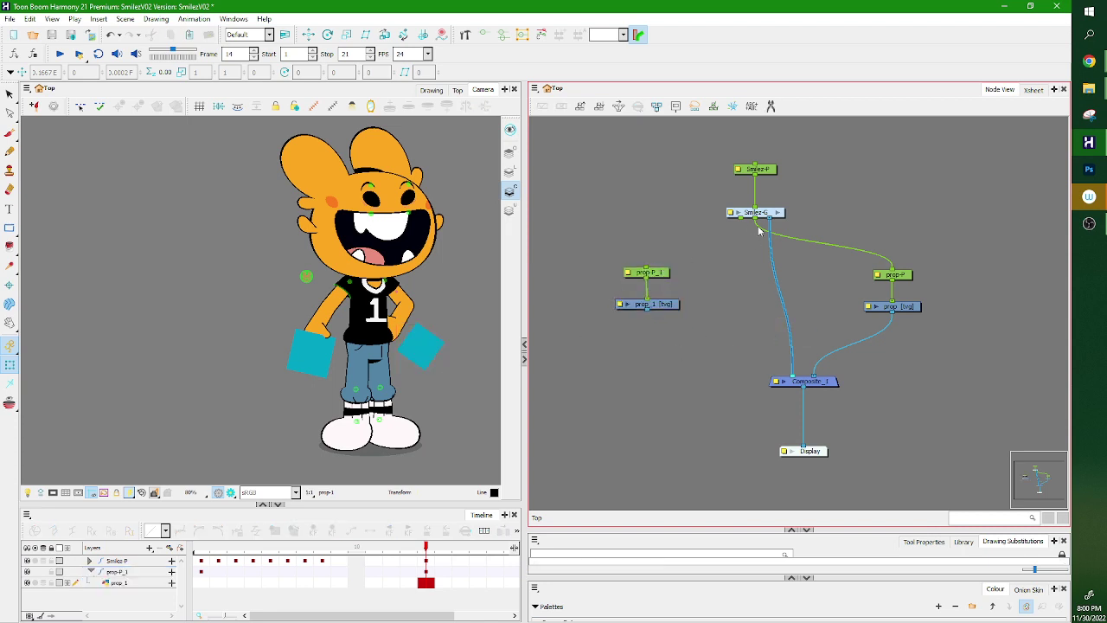
drag(739, 221, 646, 268)
drag(648, 313, 782, 381)
Move the copied square prop onto the character's head, in front of the ear.
click(435, 350)
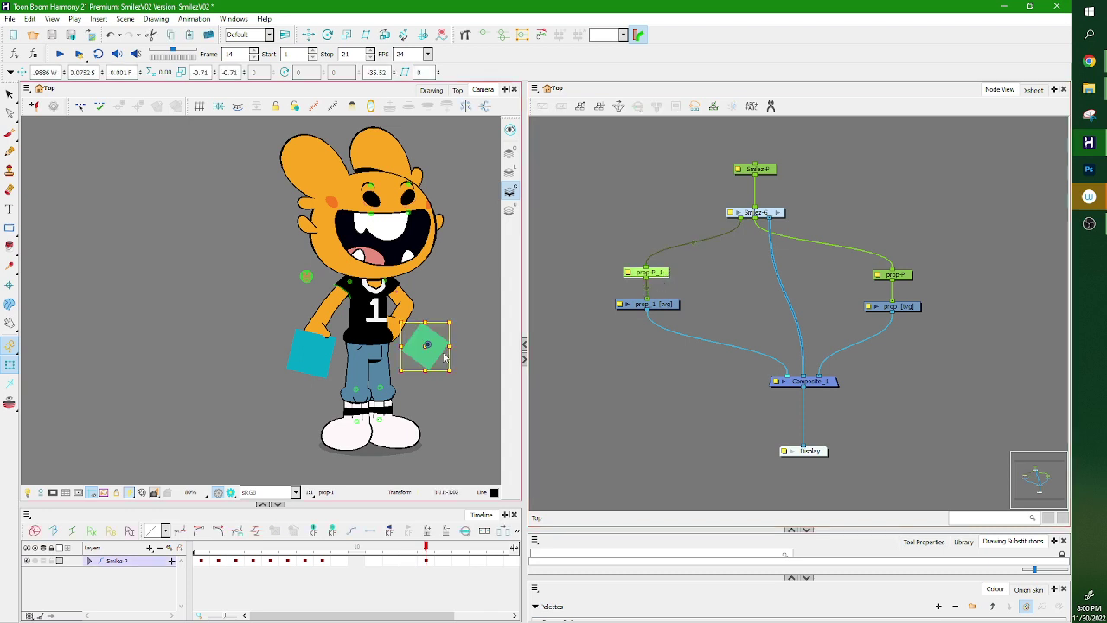
drag(439, 352, 394, 160)
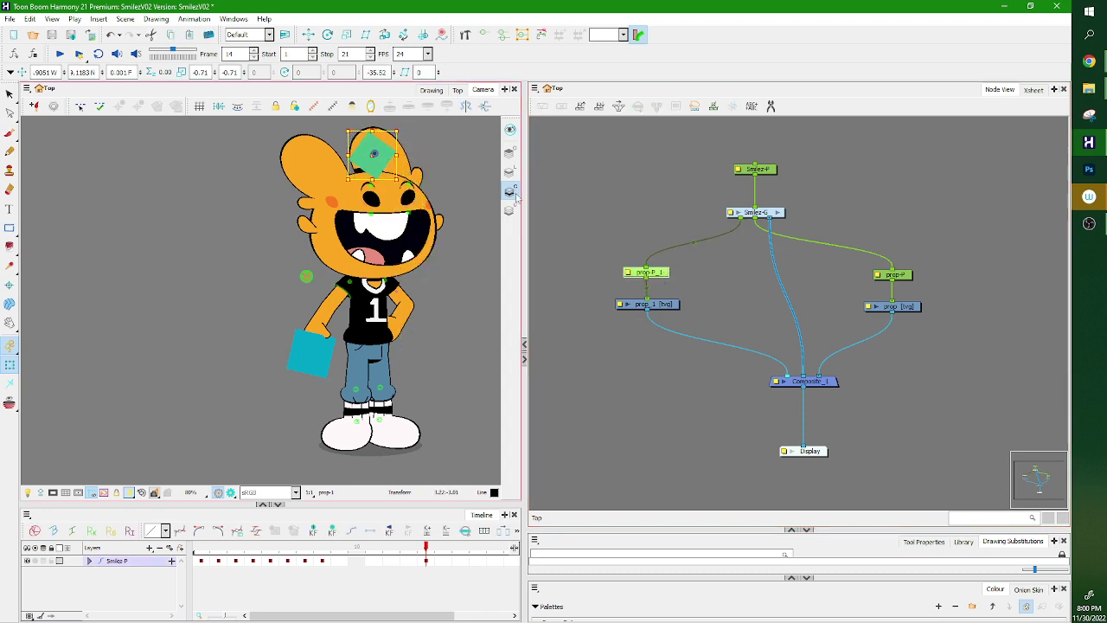
click(643, 243)
Select the head's master peg and rotate it to about 12.13° to test that the square follows.
click(427, 256)
key(b)
key(b)
key(b)
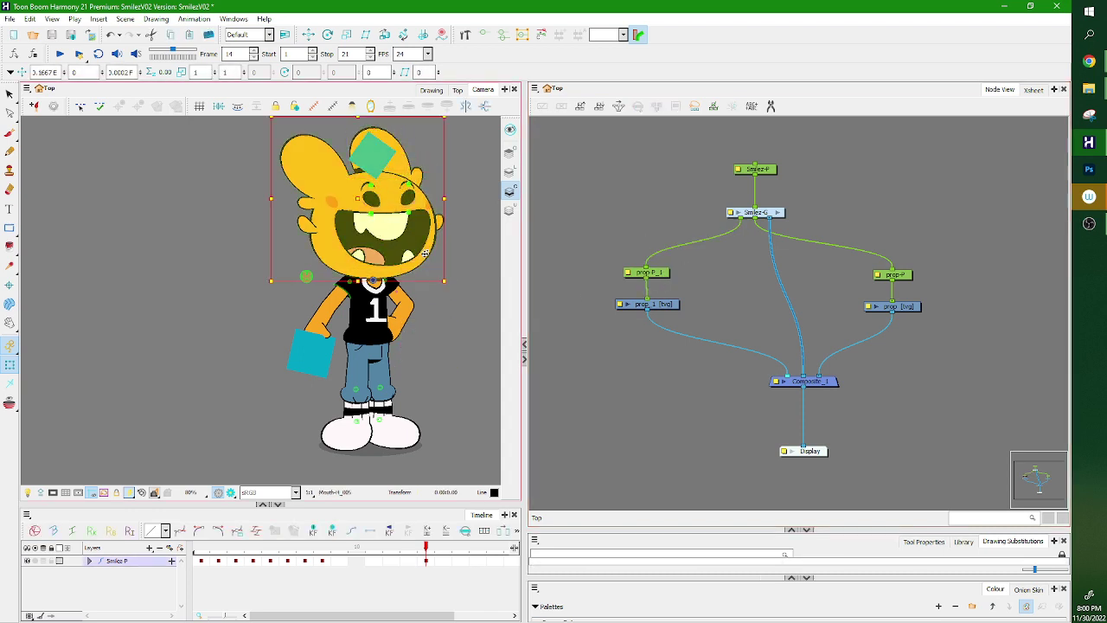
drag(449, 281, 458, 257)
click(466, 330)
Select the whole arm without the prop and rotate it outward from the body.
scroll(469, 331, down, 2)
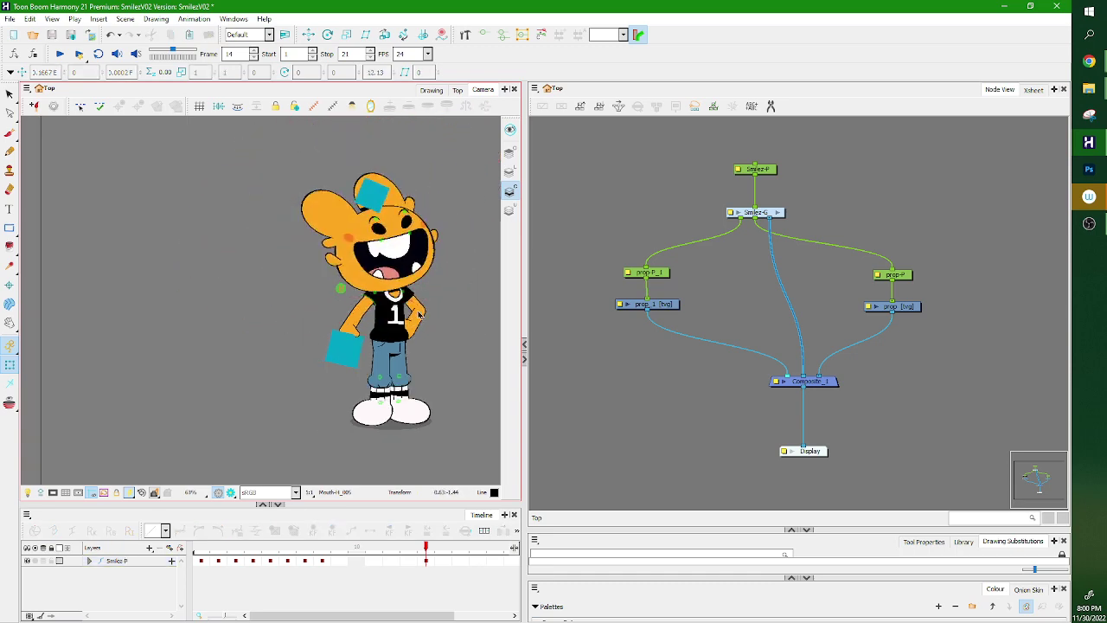
click(419, 316)
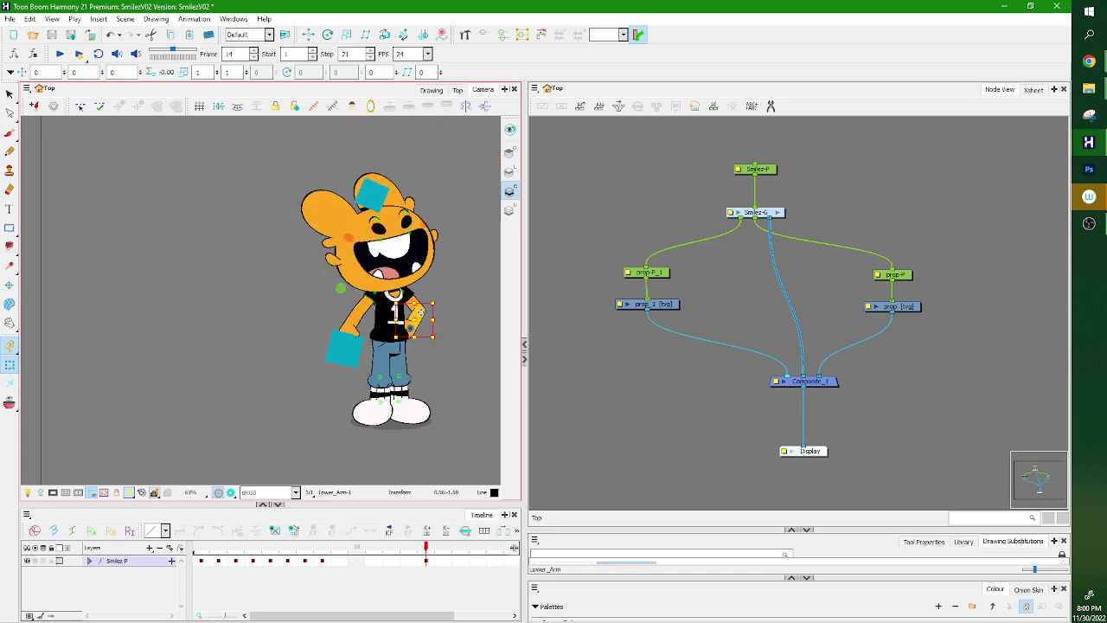
drag(419, 313, 421, 311)
scroll(417, 311, up, 4)
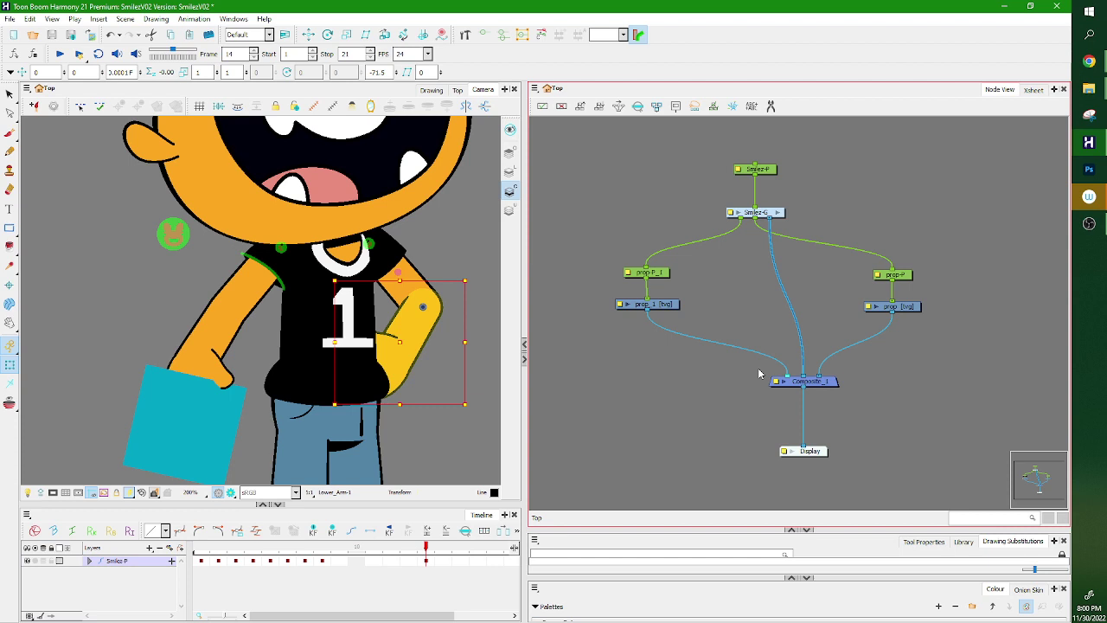
key(b)
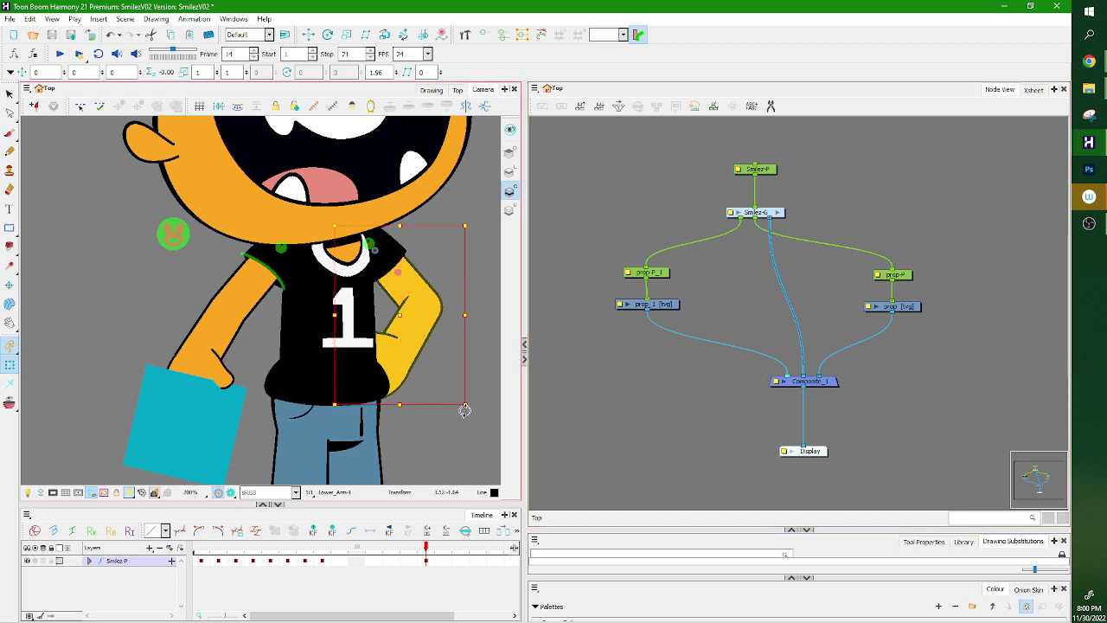
drag(470, 410, 508, 388)
Rotate that arm's forearm with its hand to about 34.88° so the fist reaches out sideways.
click(422, 344)
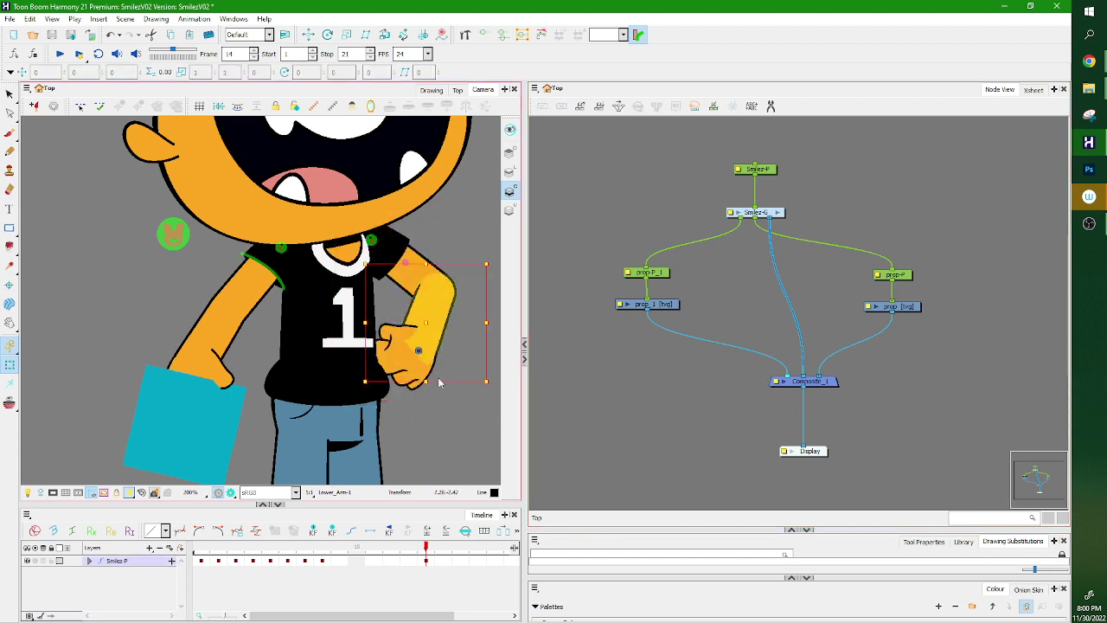
key(b)
drag(463, 421, 447, 165)
click(638, 405)
Add a vector drawing layer named ring with its own parent peg, connected as the frontmost input of the composite.
scroll(640, 405, down, 3)
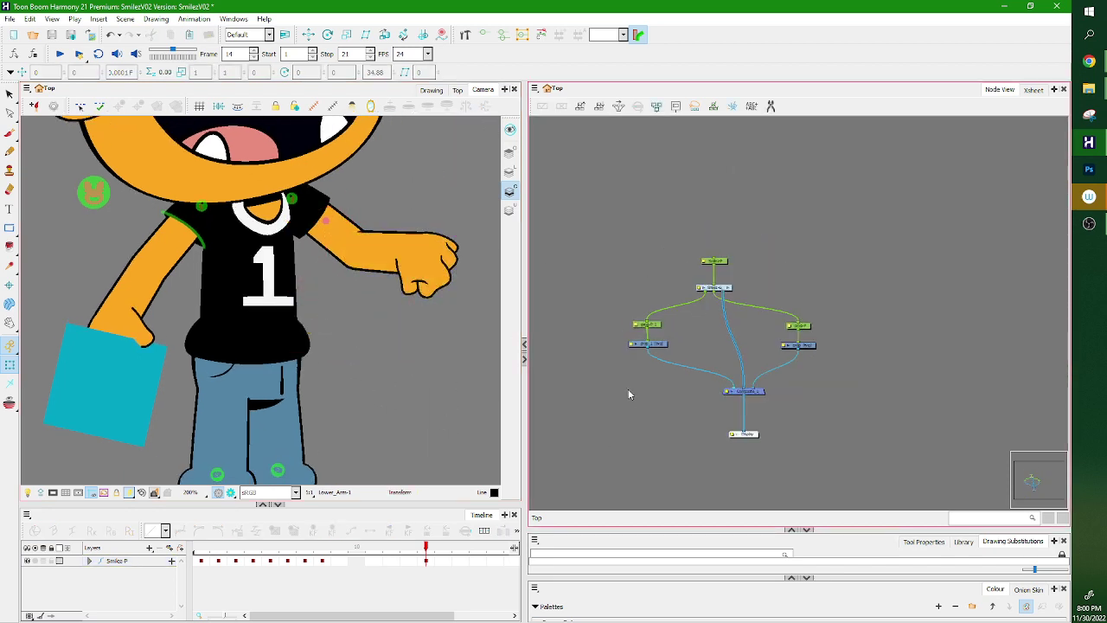
key(ctrl+r)
key(Return)
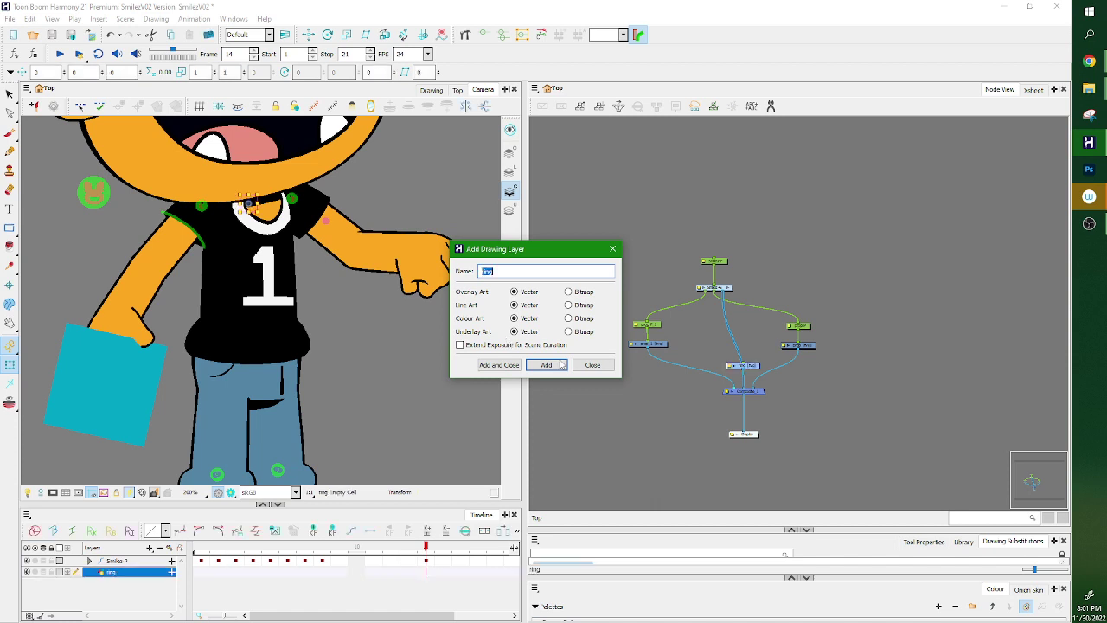
click(613, 249)
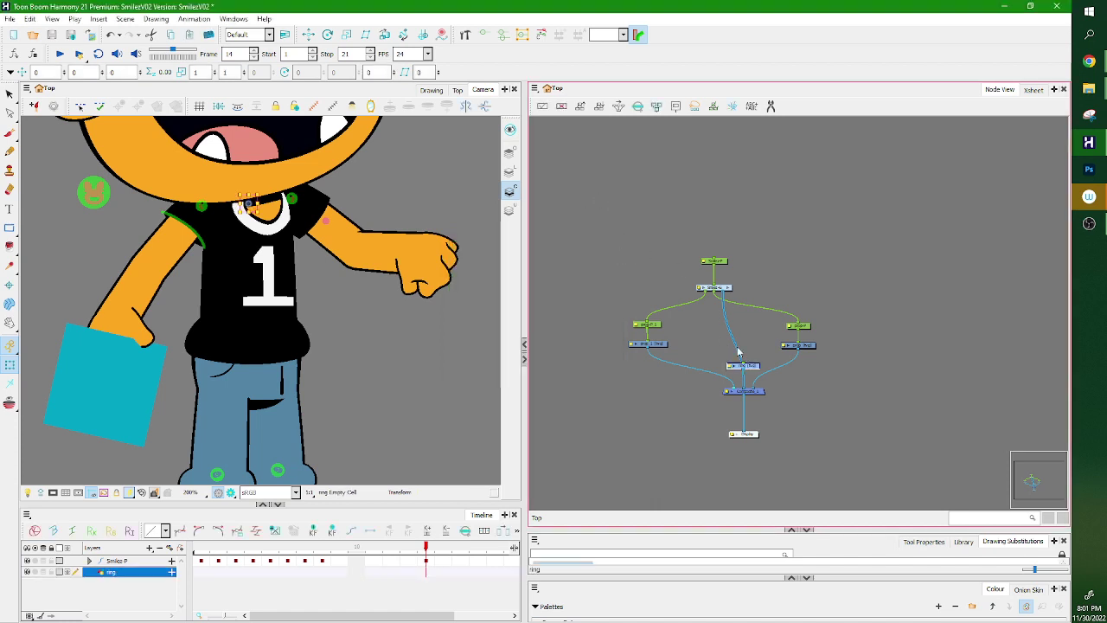
drag(743, 366, 733, 390)
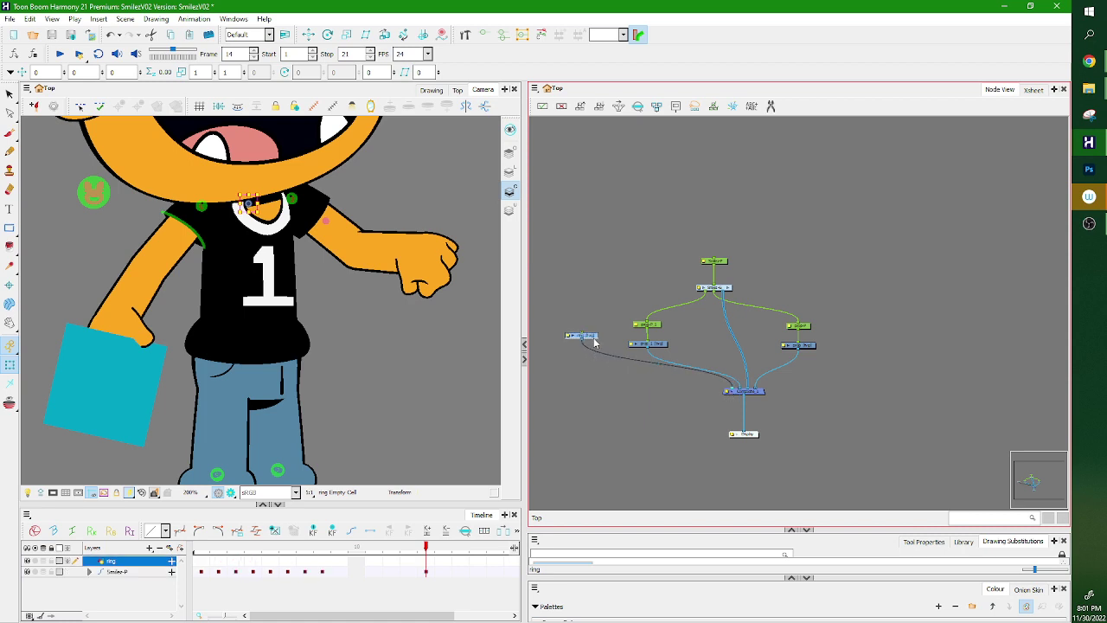
key(ctrl+p)
Draw a large circle and a smaller one inside it on the ring layer with the Ellipse tool, below the outstretched fist.
click(10, 228)
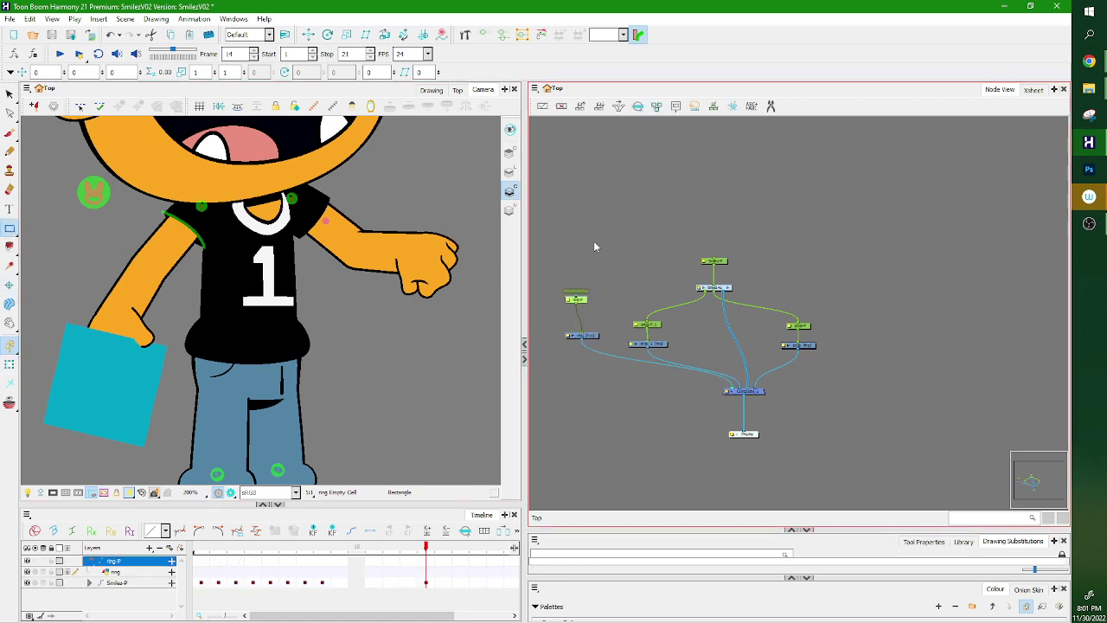
drag(755, 529, 780, 410)
mouse_move(370, 271)
mouse_down()
mouse_move(413, 348)
mouse_move(470, 407)
mouse_up()
key(ctrl+z)
click(11, 230)
click(49, 239)
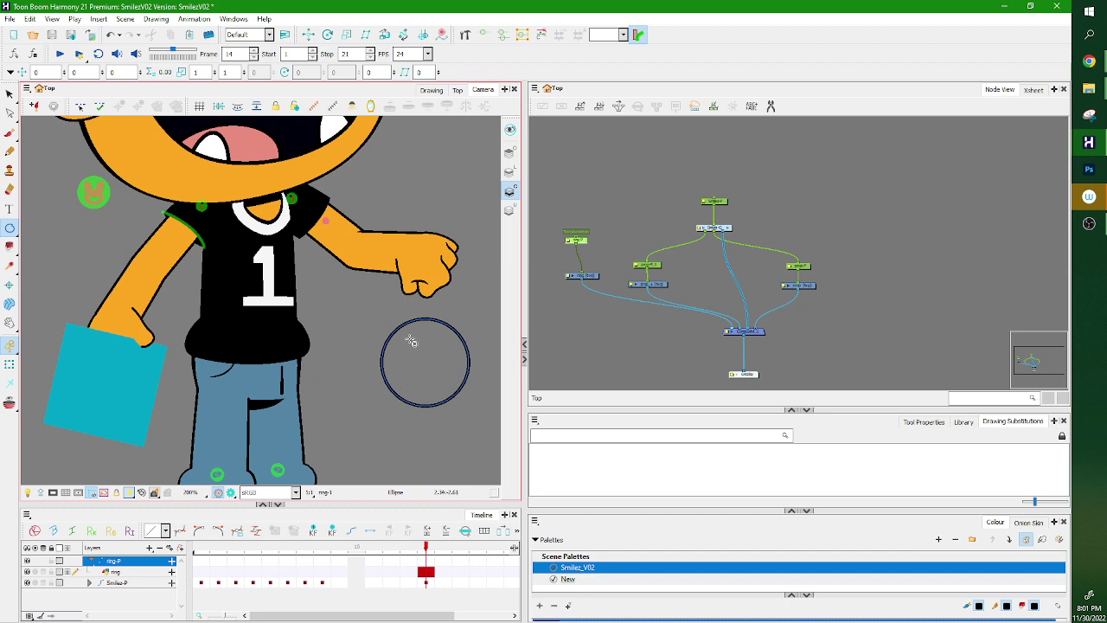
drag(411, 342, 468, 393)
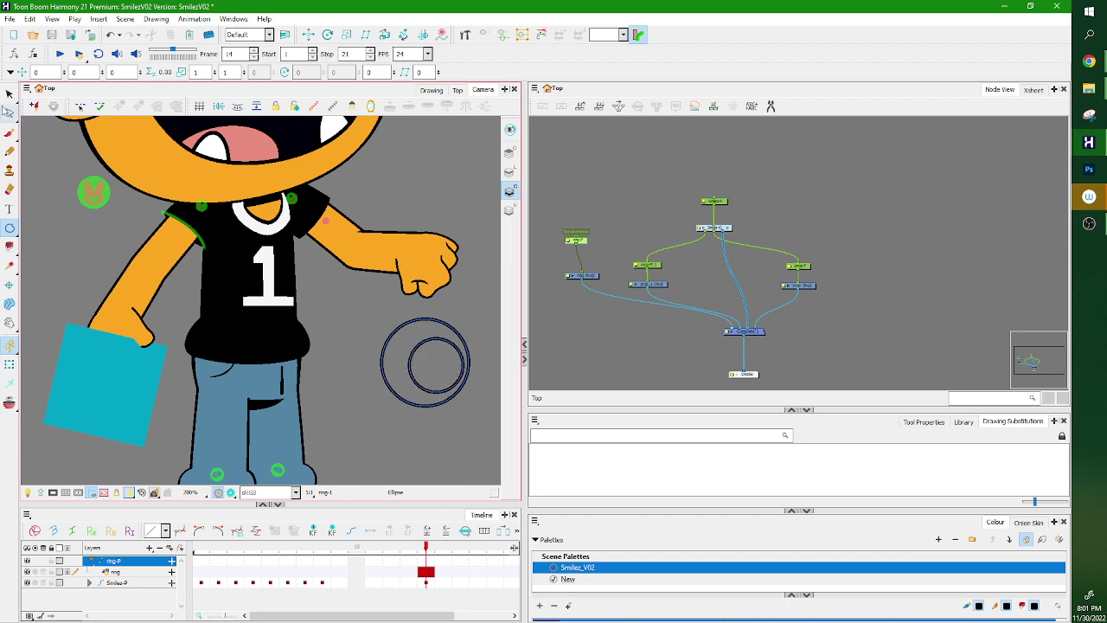
Center the small circle inside the large one and stretch both together into a taller, slightly wider oval ring.
click(10, 93)
click(437, 353)
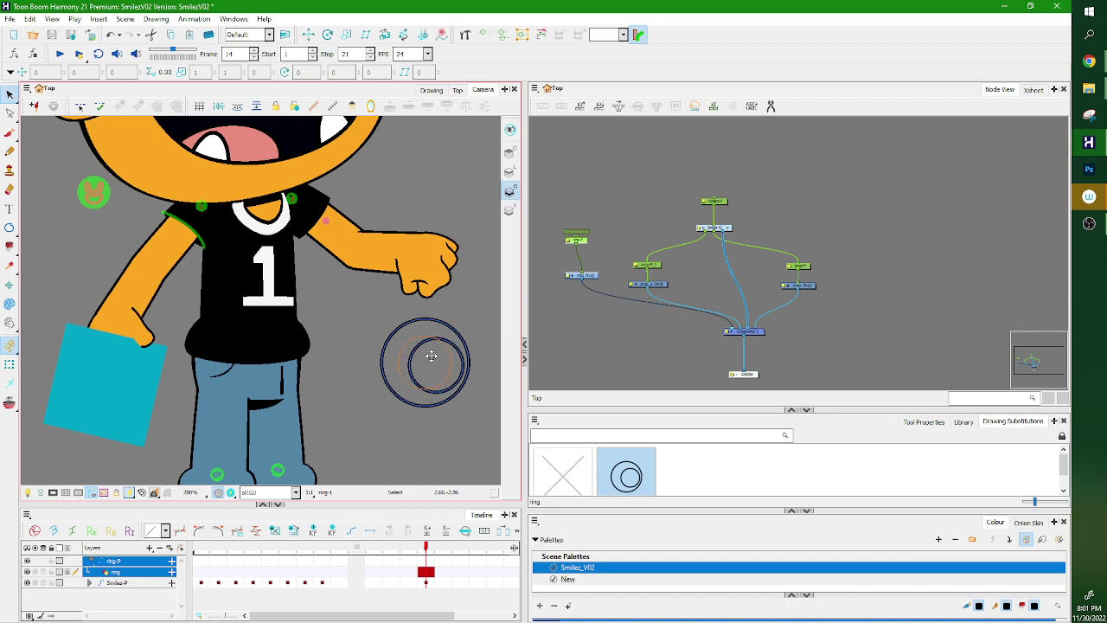
drag(430, 356, 434, 354)
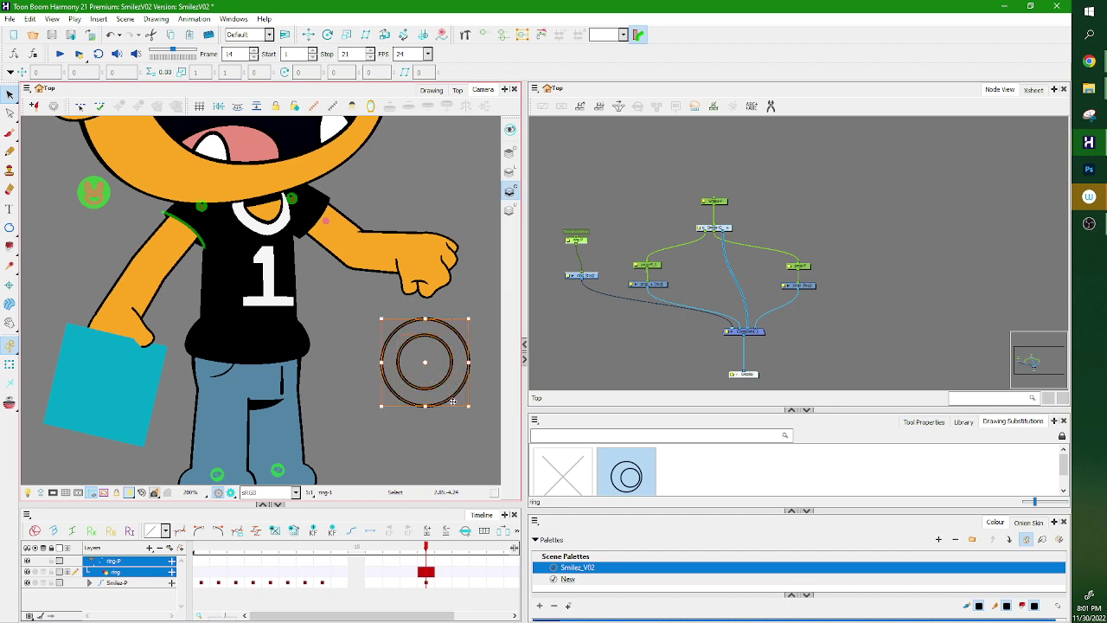
drag(425, 406, 425, 463)
drag(469, 318, 495, 303)
Fill the band between the two ovals with the Default teal colour from the New palette.
key(alt+i)
click(480, 421)
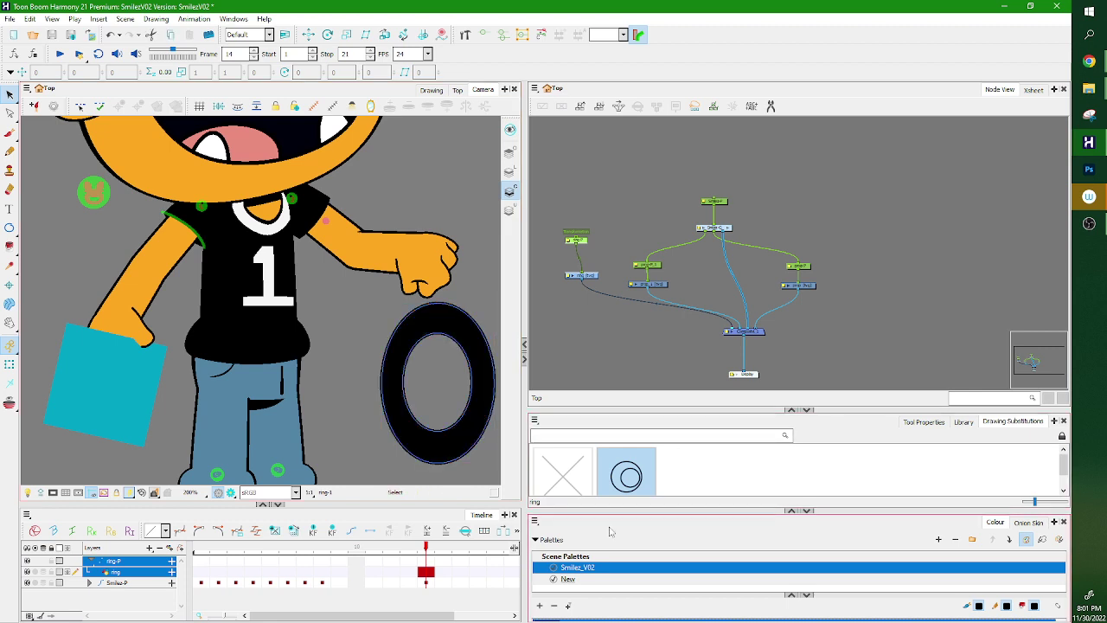
key(ctrl+z)
click(591, 579)
drag(769, 509, 770, 455)
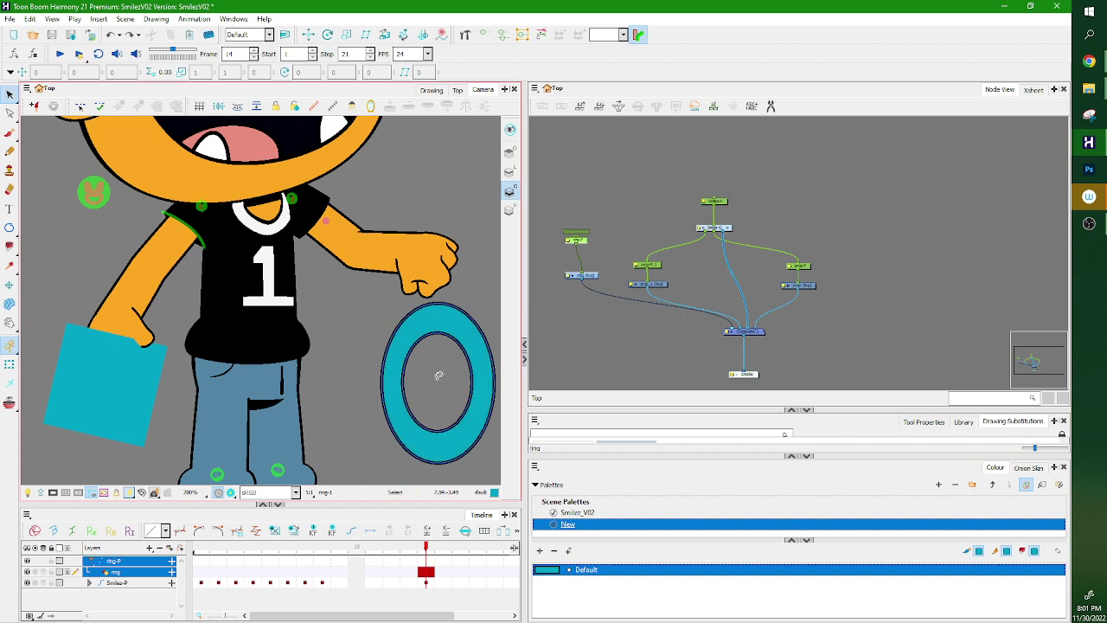
Tidy the ring nodes and move the ring by its peg so that it surrounds the outstretched fist.
click(10, 364)
click(633, 350)
drag(611, 342, 670, 354)
drag(650, 287, 640, 287)
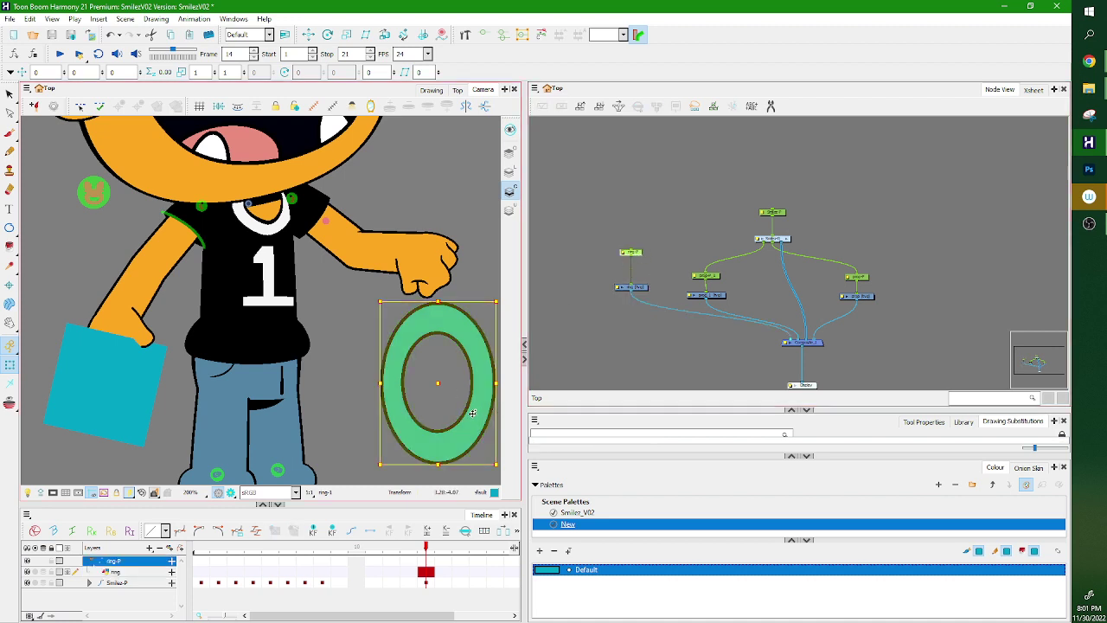
drag(468, 411, 449, 280)
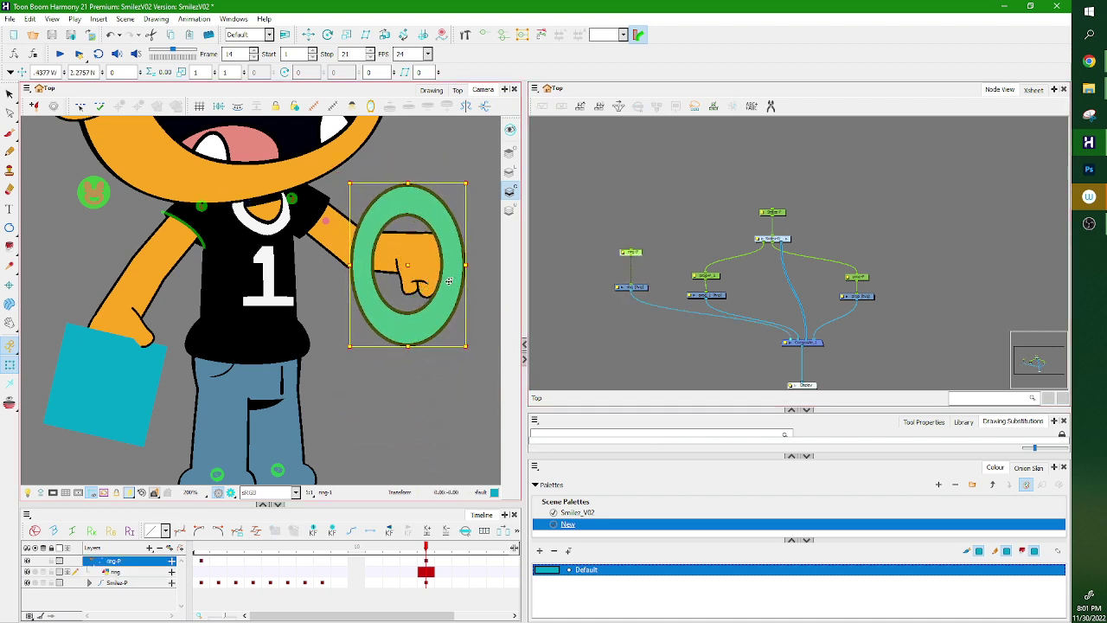
drag(640, 254, 641, 266)
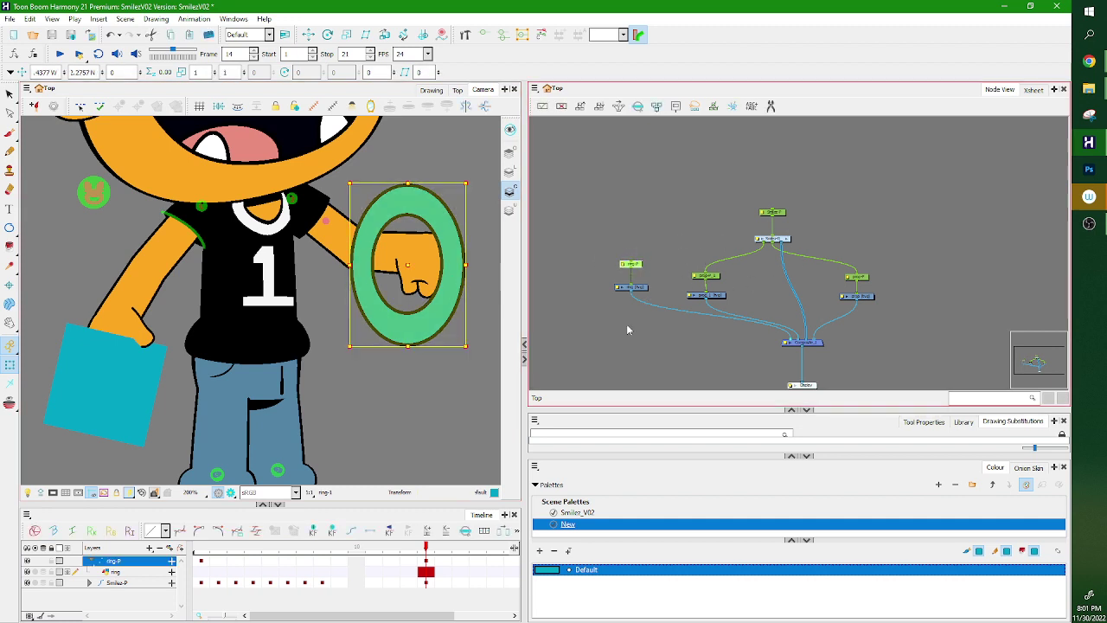
Widen the Camera view, make the Node View taller and bring the ring nodes into close view.
drag(526, 319, 566, 317)
drag(722, 410, 720, 434)
drag(666, 312, 709, 325)
scroll(734, 331, up, 4)
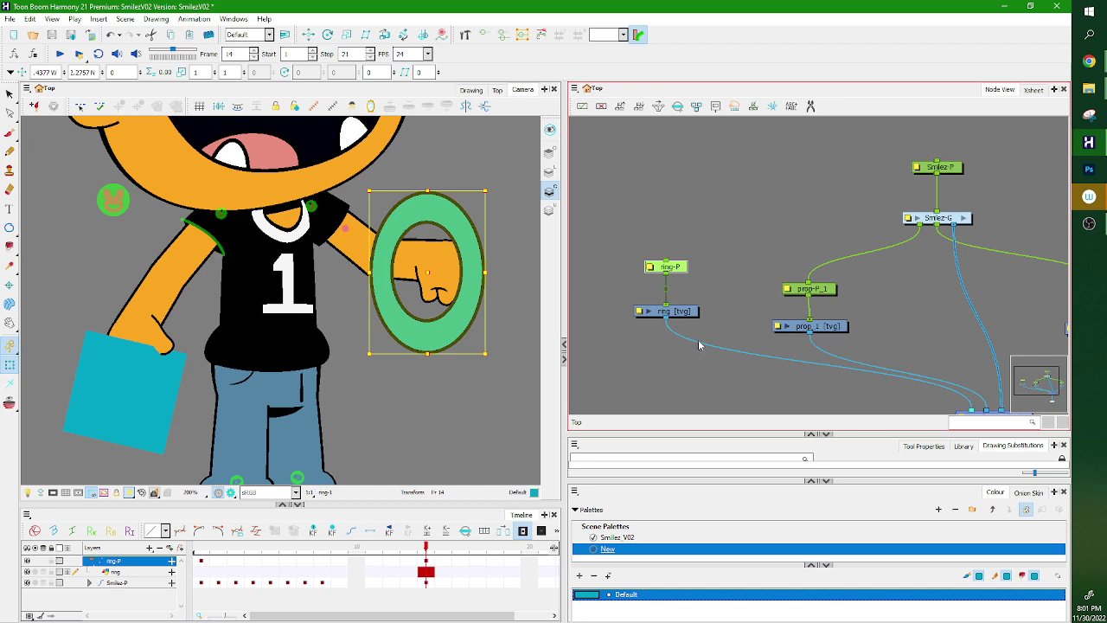
Add a vector drawing layer named ringOL at the top level.
click(692, 312)
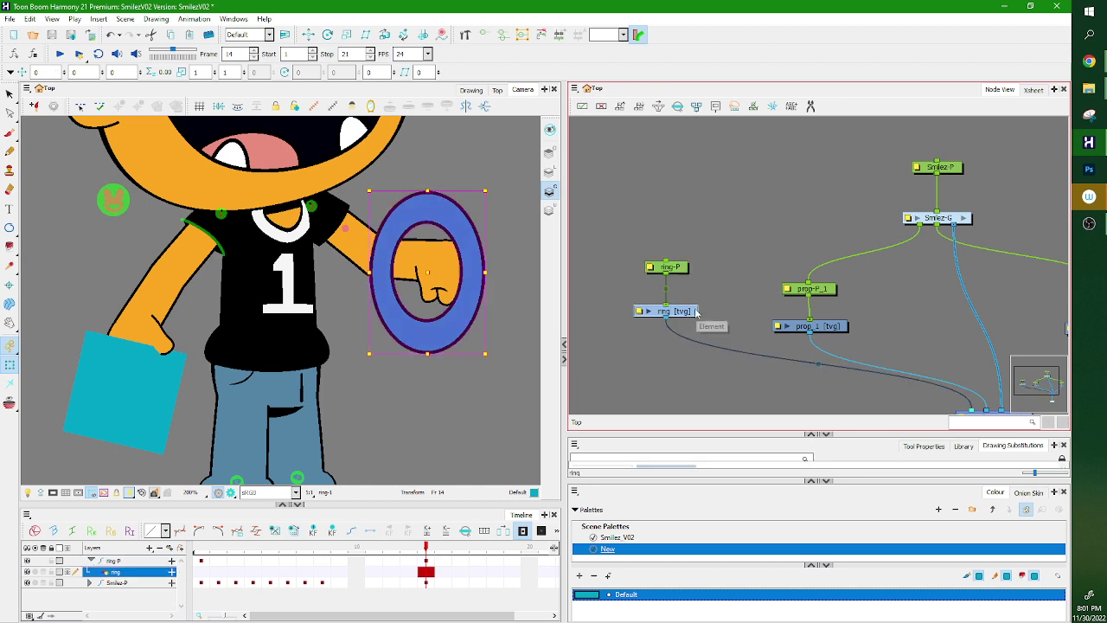
click(722, 269)
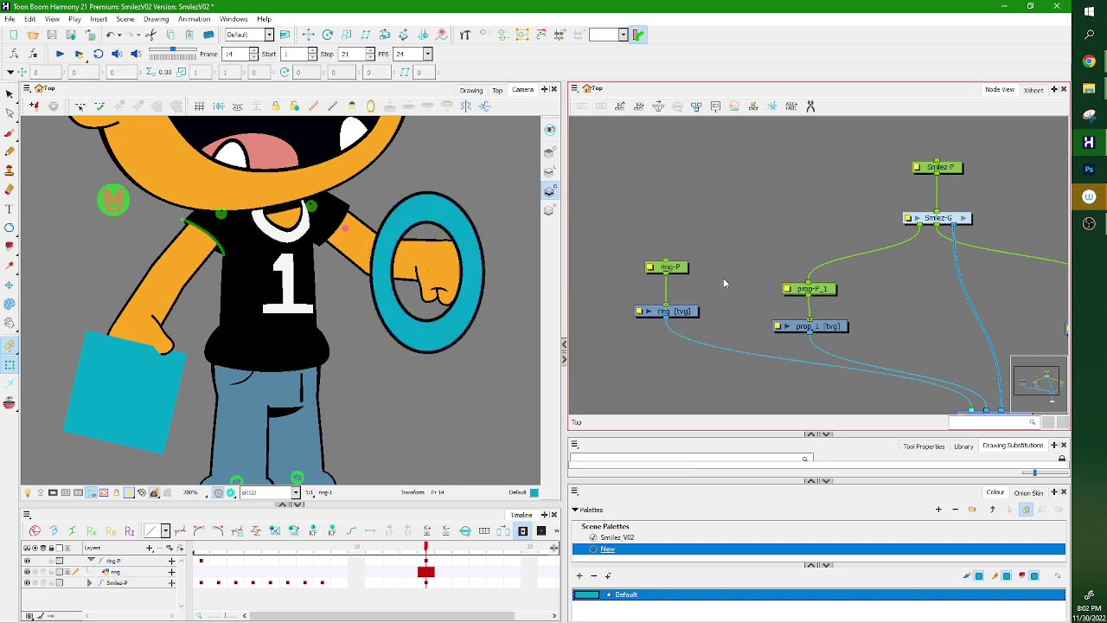
drag(724, 243, 803, 222)
key(ctrl+r)
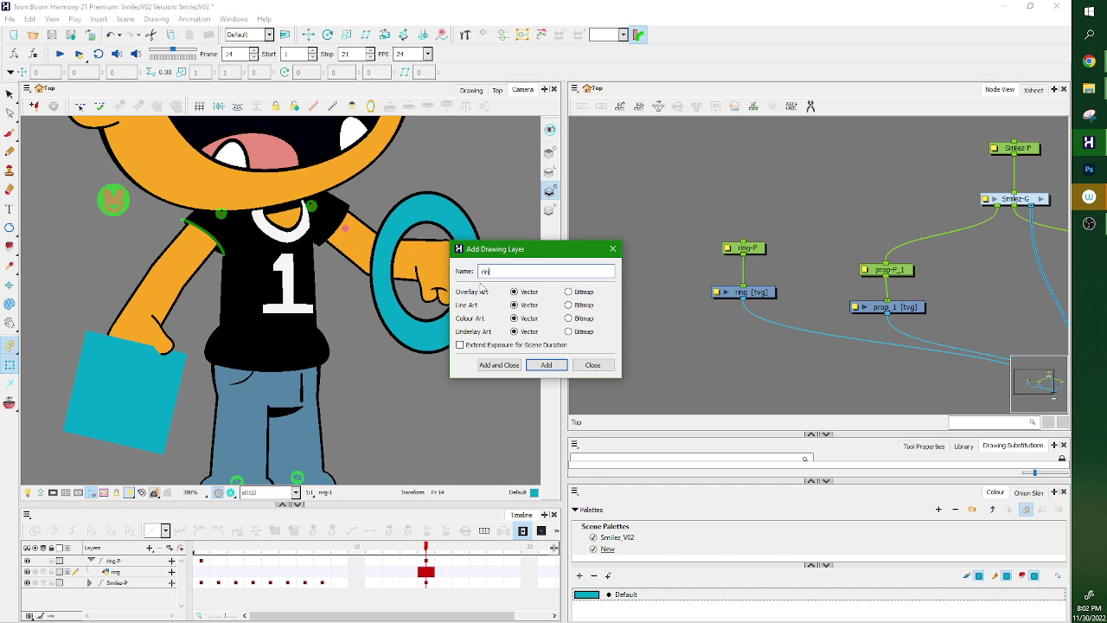
click(501, 364)
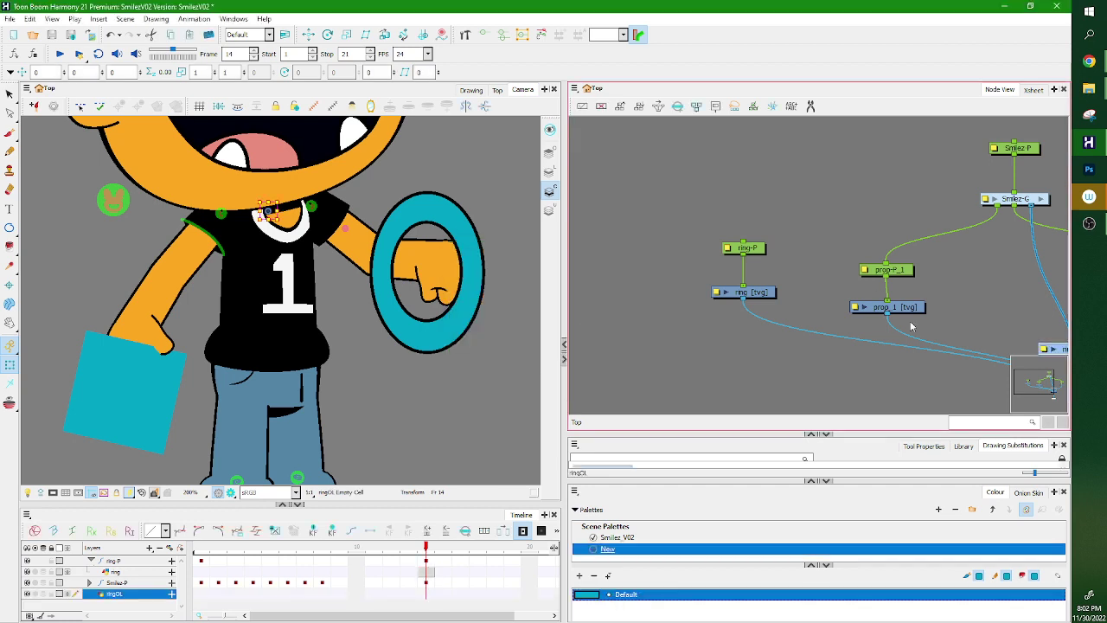
Place the ringOL node beside the ring node and combine both in a new Composite node.
drag(1059, 354, 642, 298)
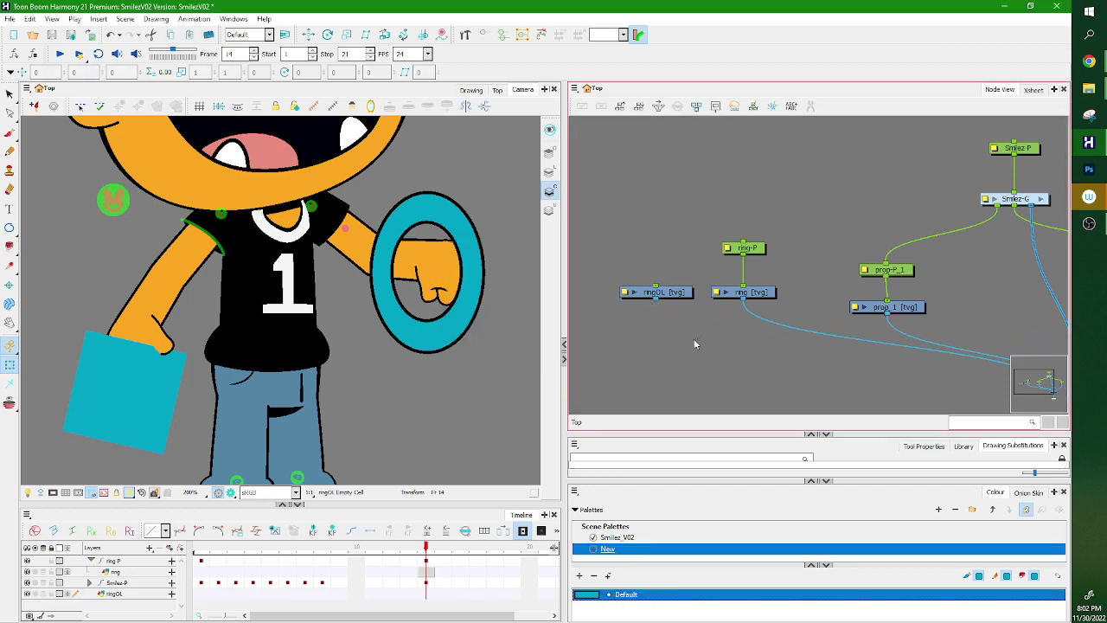
key(Tab)
key(Return)
mouse_move(742, 344)
mouse_down()
mouse_move(794, 337)
mouse_move(726, 359)
mouse_up()
mouse_move(661, 303)
mouse_down()
mouse_move(690, 350)
mouse_move(709, 345)
mouse_up()
Add a parent peg to ringOL and place it directly above the drawing, level with ring-P.
click(683, 297)
key(ctrl+p)
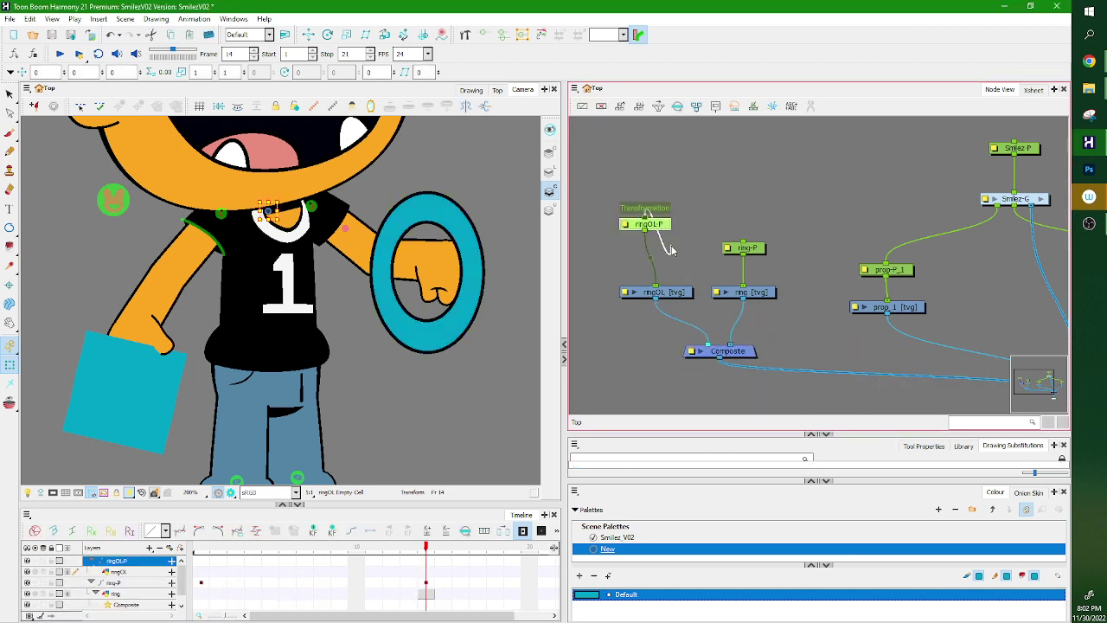
drag(661, 216, 676, 248)
Add one shared parent peg above ringOL-P and ring-P, and undo any trial movement of the ring.
drag(679, 269, 728, 223)
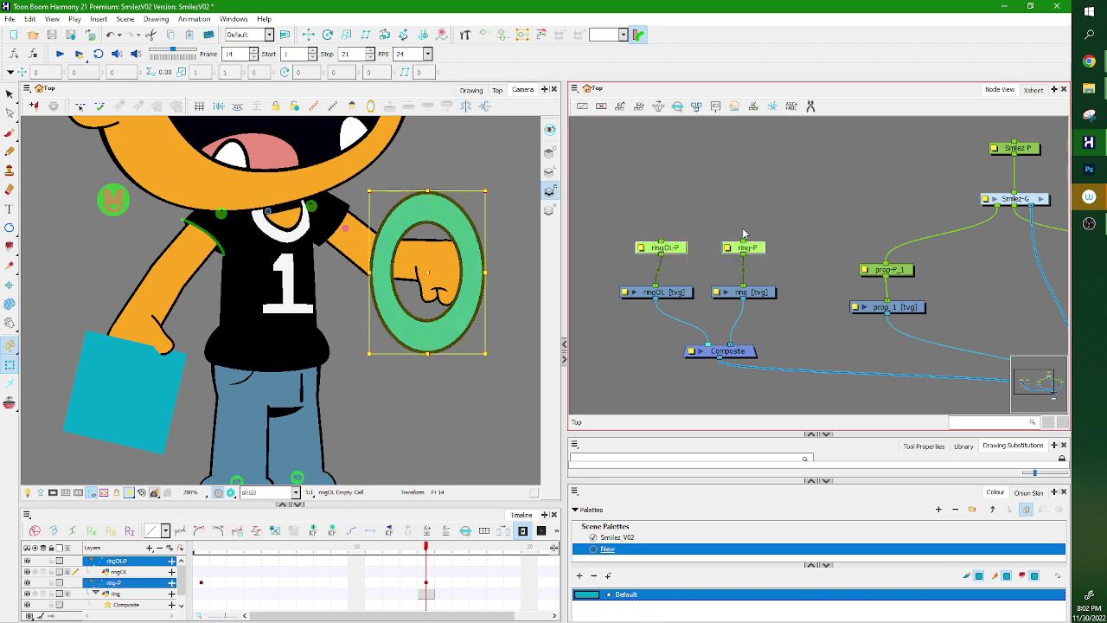
key(ctrl+p)
mouse_move(467, 299)
mouse_down()
mouse_move(482, 305)
mouse_move(467, 314)
mouse_up()
key(ctrl+z)
click(681, 259)
click(682, 250)
With the light table on, copy the complete ring artwork and paste it into the ringOL drawing at frame 14.
click(688, 296)
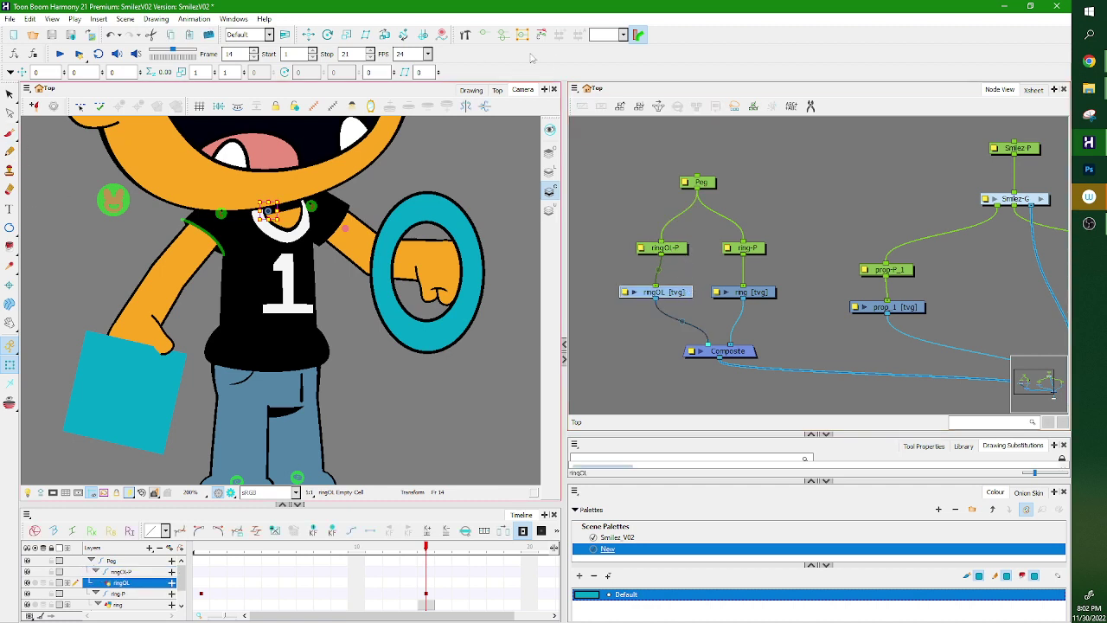
click(10, 189)
click(30, 494)
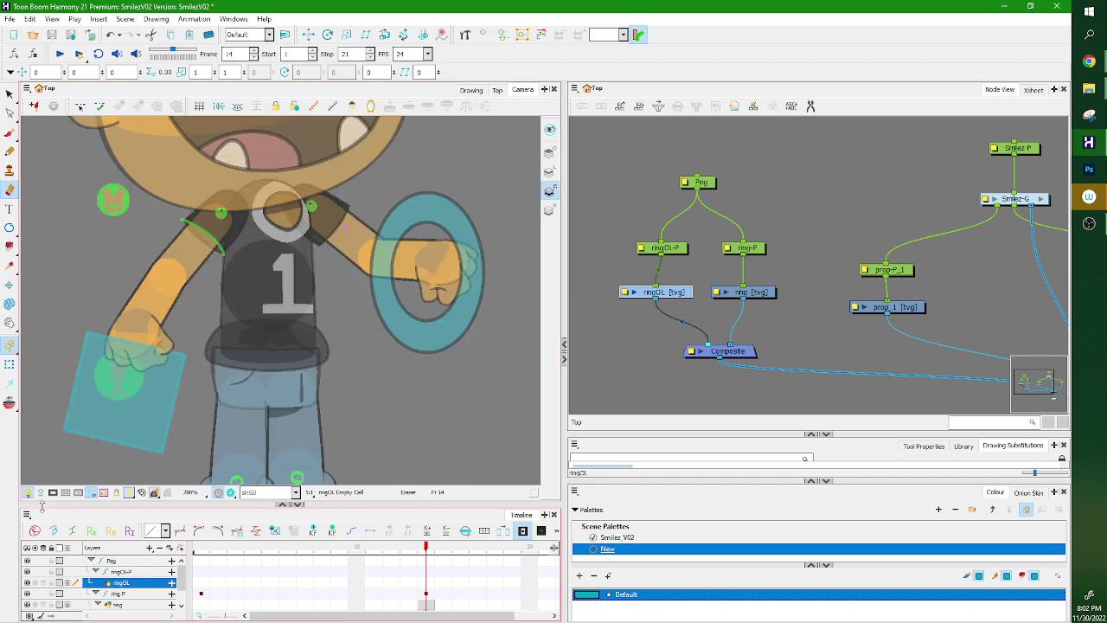
click(759, 292)
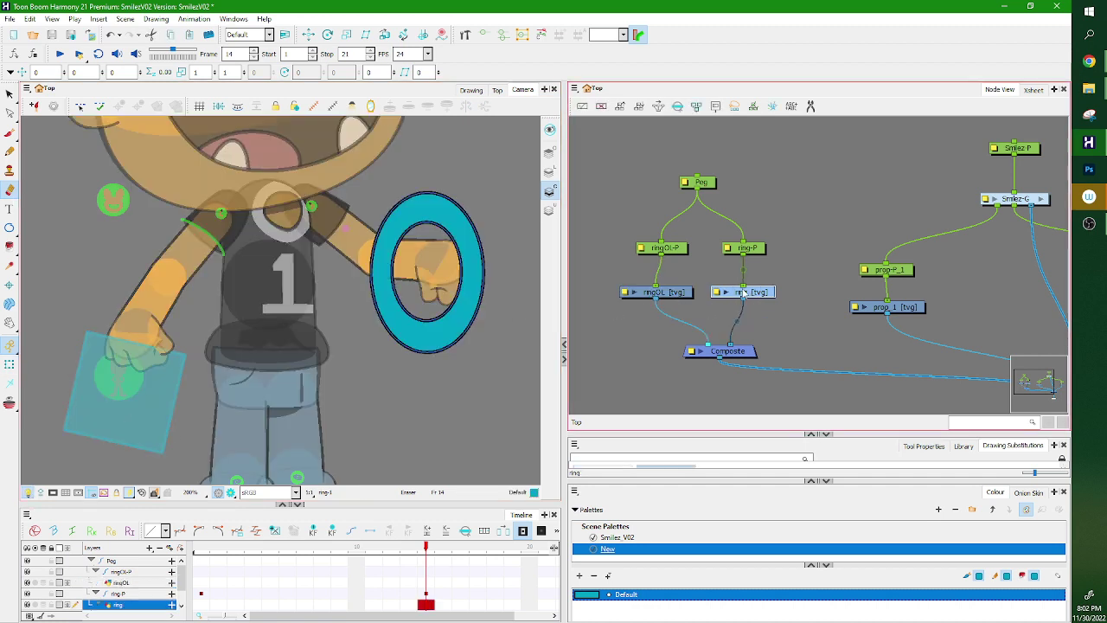
click(10, 93)
drag(763, 294, 765, 295)
mouse_move(535, 165)
mouse_down()
mouse_move(331, 268)
mouse_move(451, 170)
mouse_up()
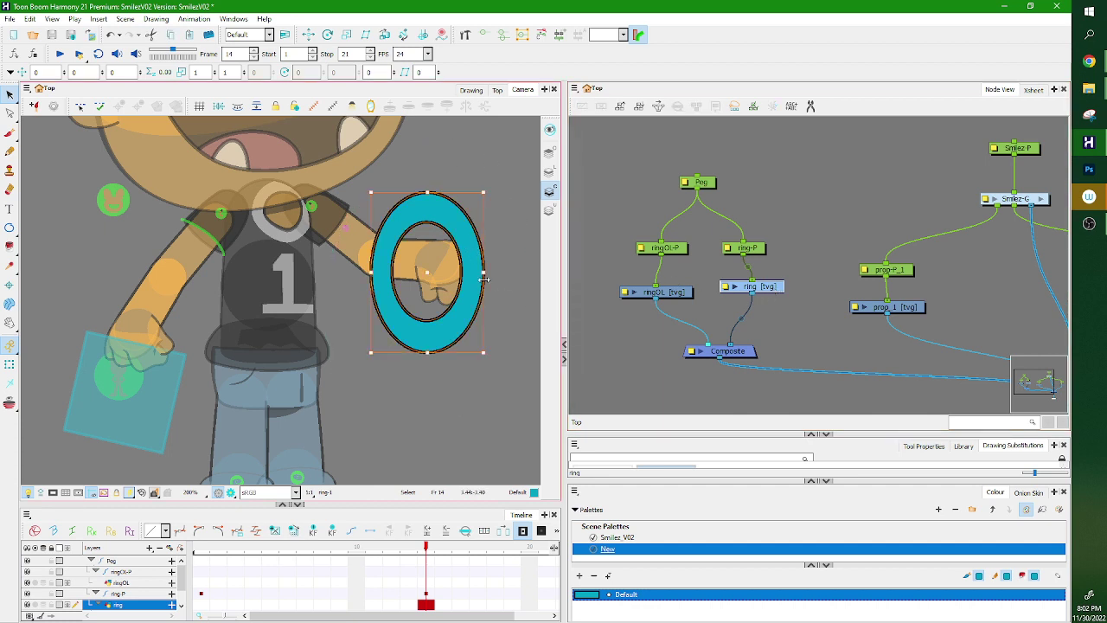
click(679, 295)
click(441, 288)
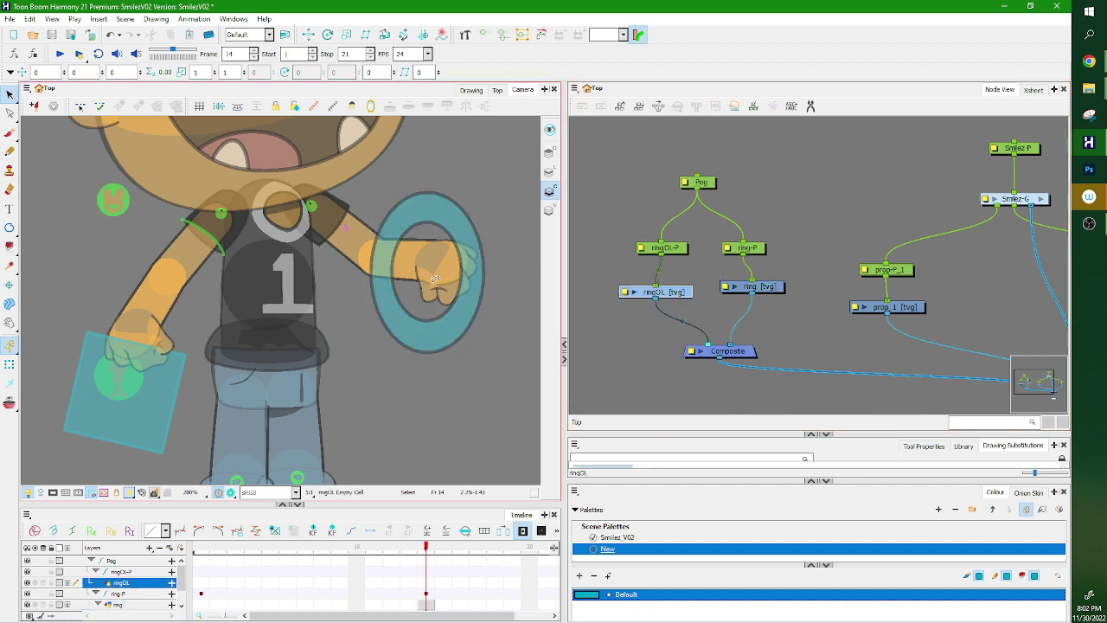
key(ctrl+v)
click(487, 378)
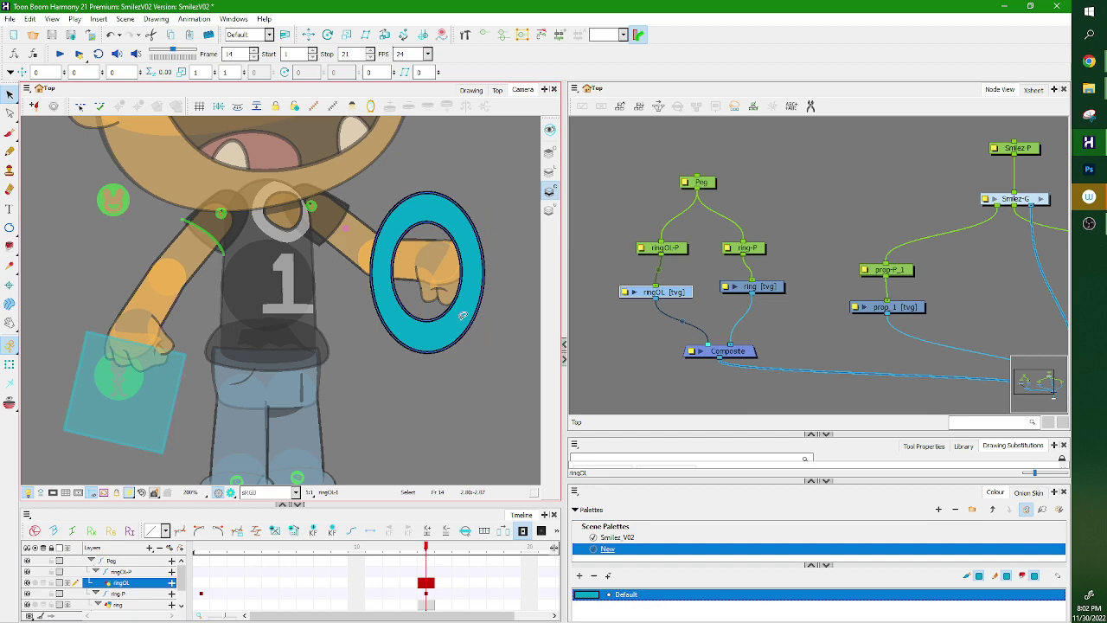
Cut the ringOL artwork diagonally with the Eraser, delete its outer part beyond the fist, and return to the full-colour Transform display.
click(10, 188)
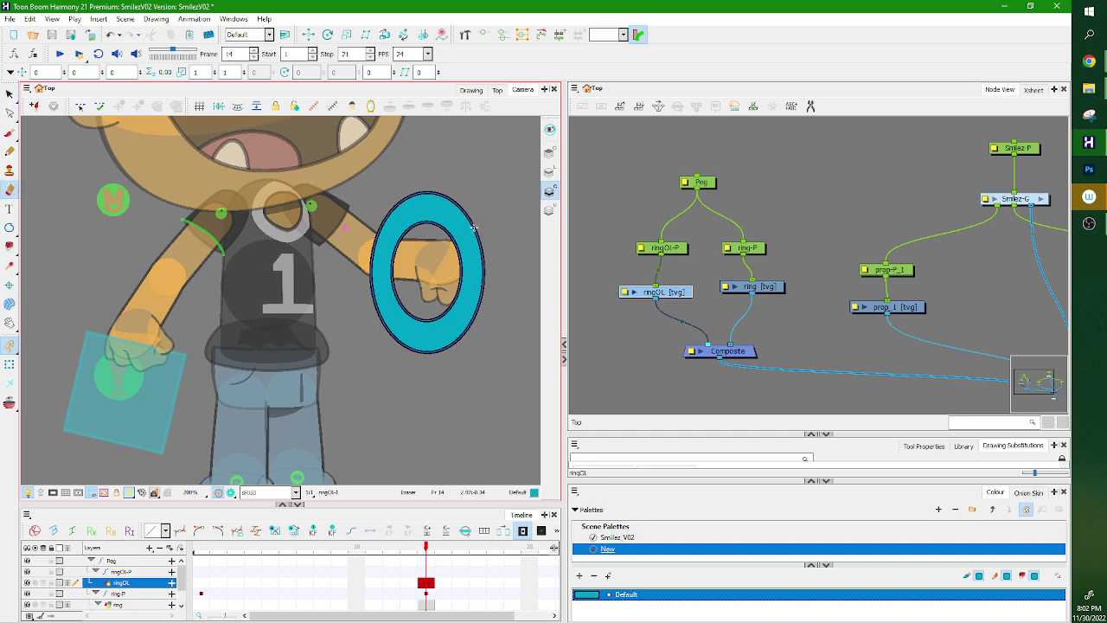
drag(469, 211, 400, 344)
click(9, 93)
click(484, 236)
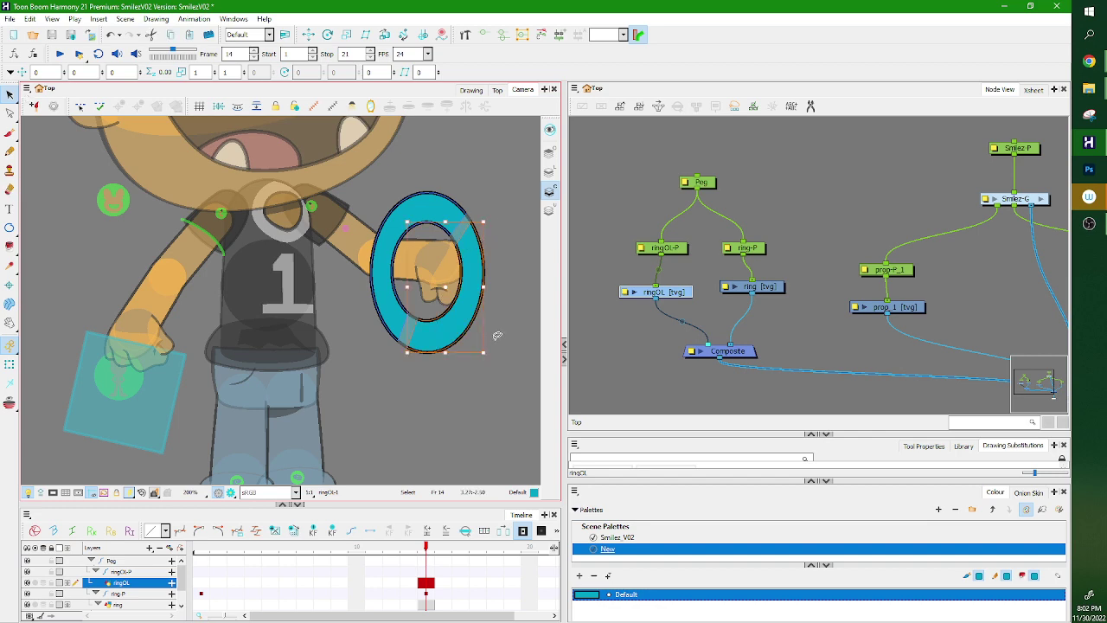
key(Delete)
click(10, 364)
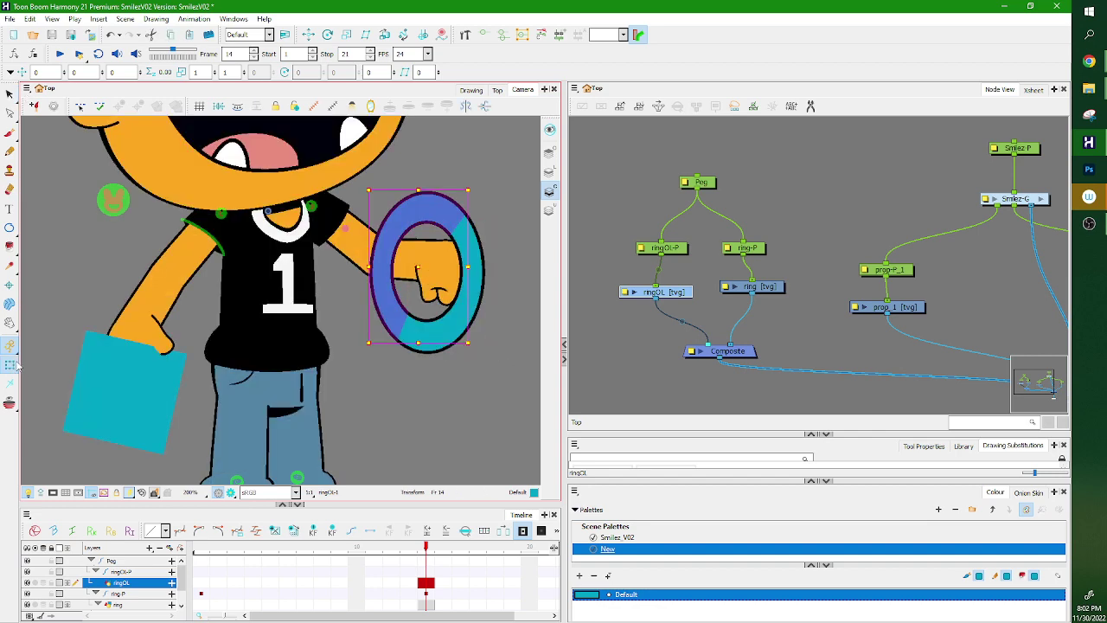
Nudge ringOL-P forward to 0.001 F and ring-P back to 0.001 B so the ring wraps around the fist.
click(734, 246)
click(436, 269)
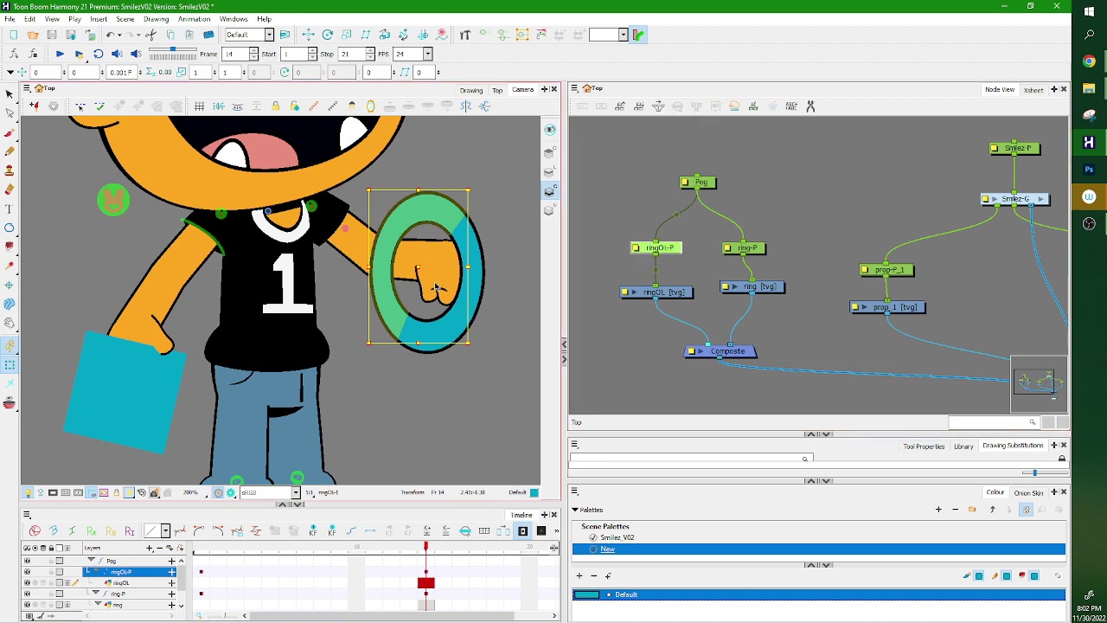
click(760, 249)
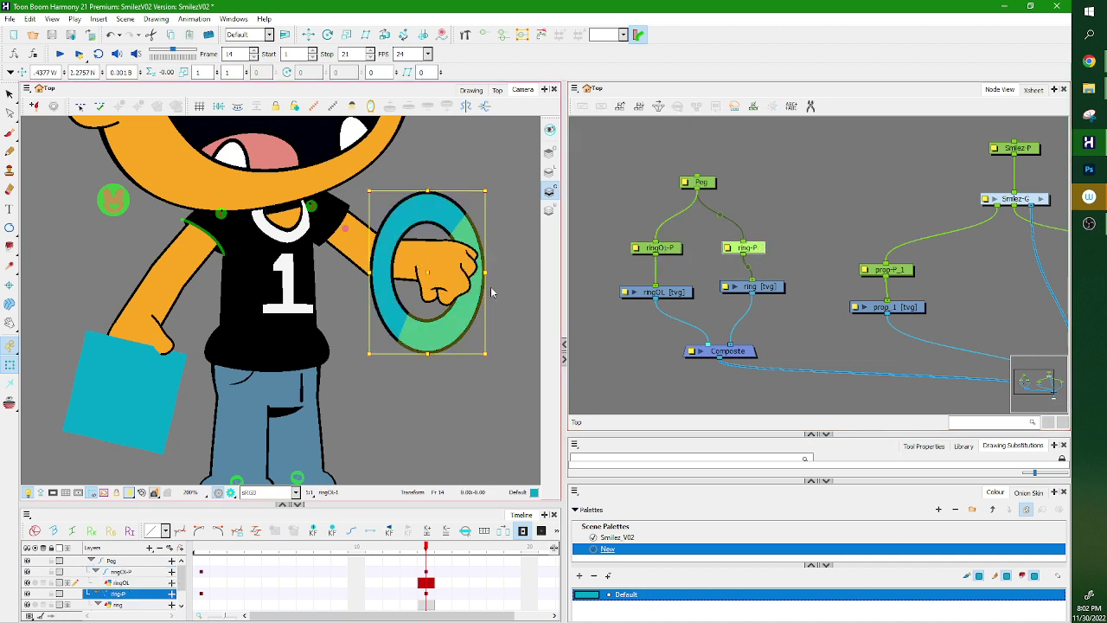
Move and slightly rotate the whole ring around the fist using the shared Peg.
click(699, 181)
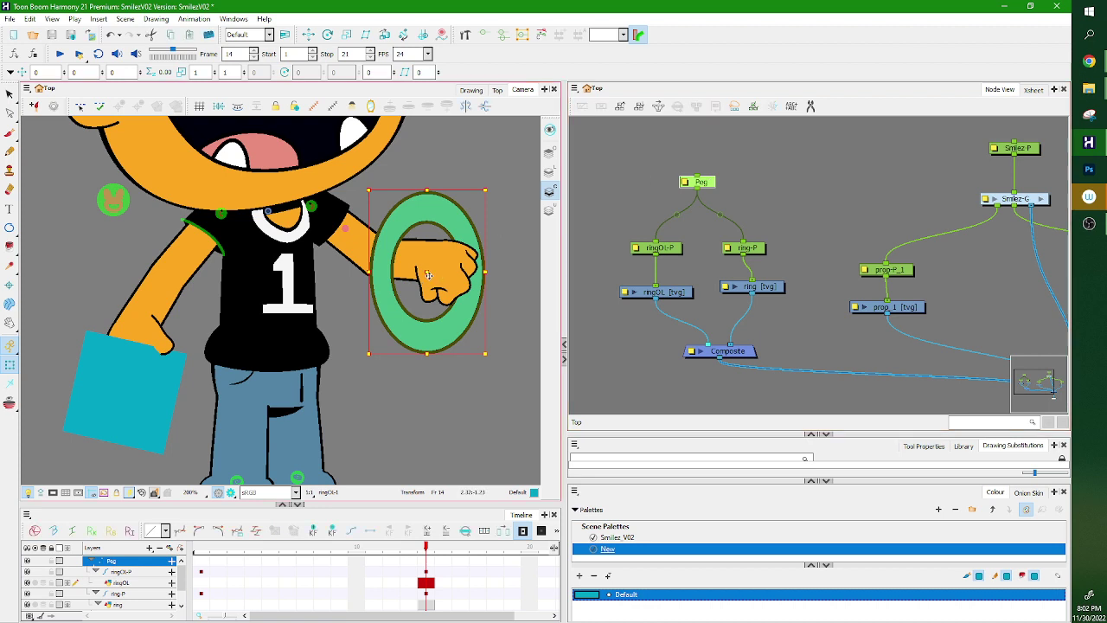
mouse_move(427, 261)
mouse_down()
mouse_move(456, 254)
mouse_move(428, 294)
mouse_move(416, 228)
mouse_move(418, 307)
mouse_move(422, 214)
mouse_move(412, 291)
mouse_move(422, 266)
mouse_up()
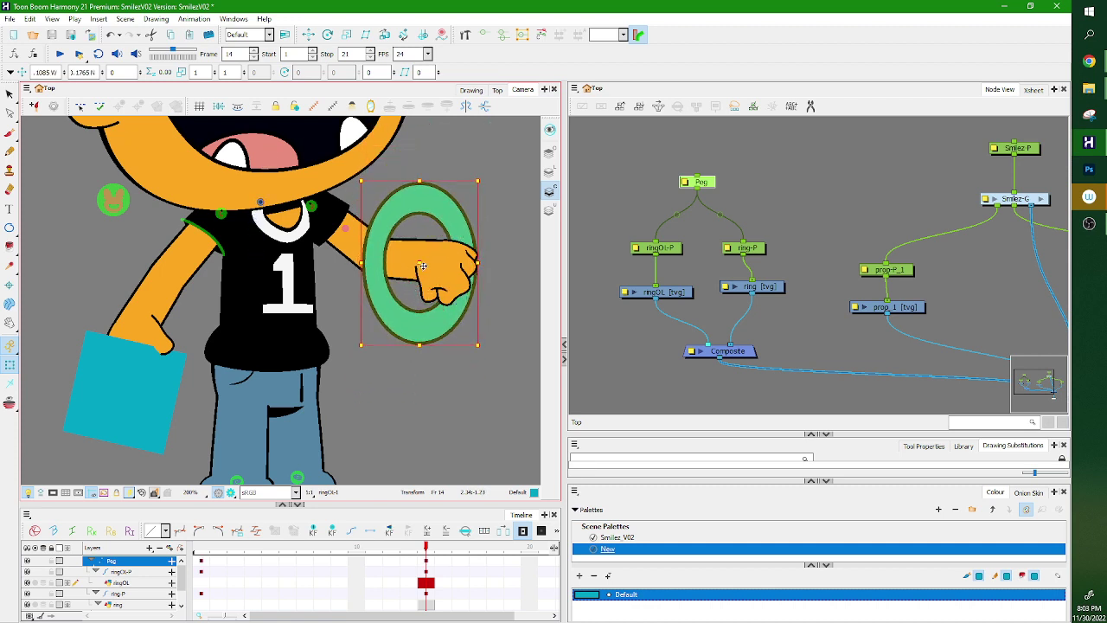
mouse_move(486, 348)
mouse_down()
mouse_move(451, 332)
mouse_move(452, 322)
mouse_up()
Move ringOL-P and ringOL aside and detach ringOL from the Composite, keeping ringOL-P connected to the shared Peg.
drag(605, 222, 607, 249)
click(635, 294)
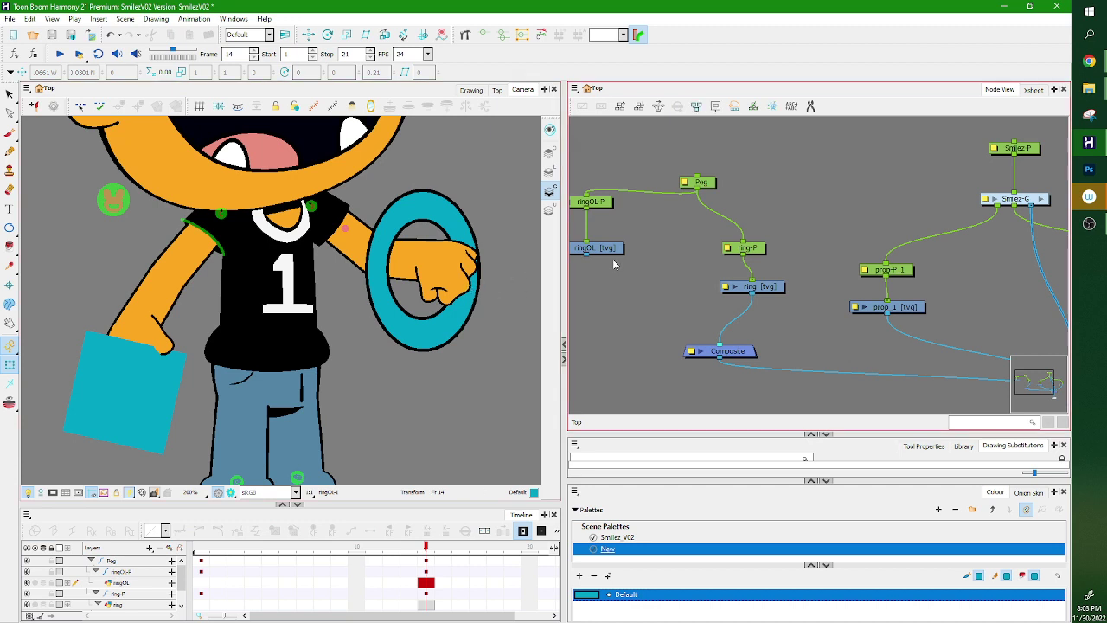
drag(587, 196, 600, 241)
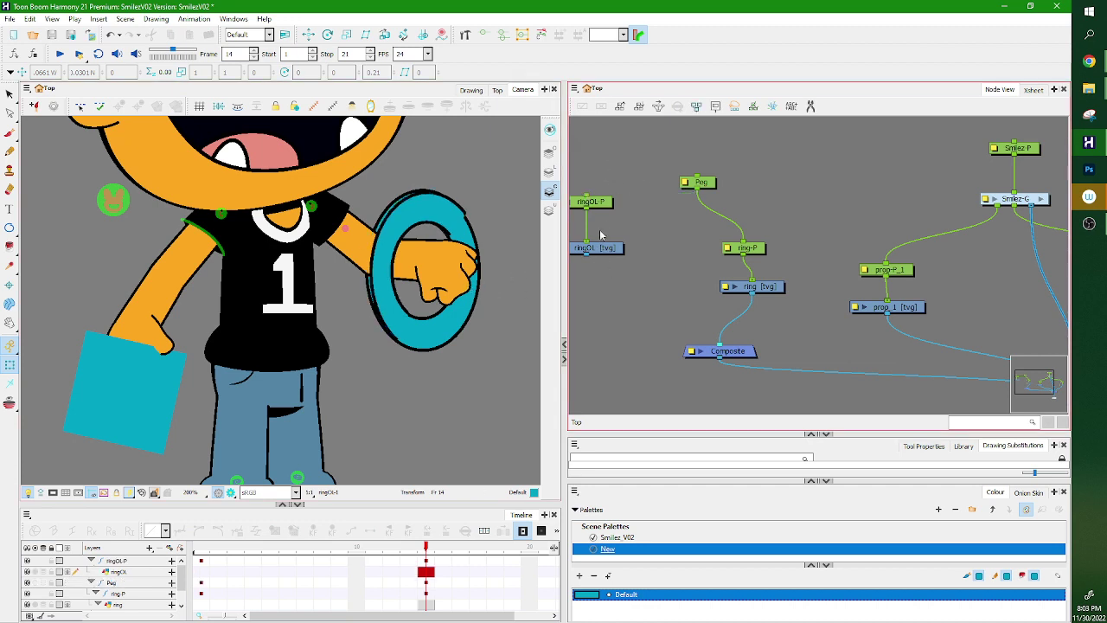
key(ctrl+z)
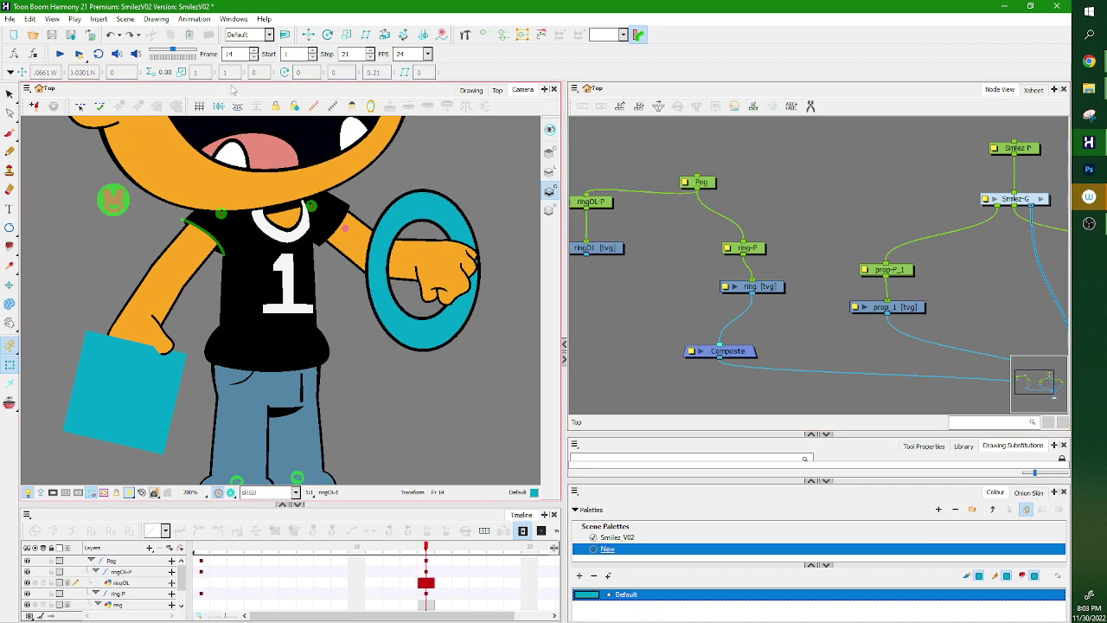
Show the Display toolbar and set the active display to Display.
right_click(543, 71)
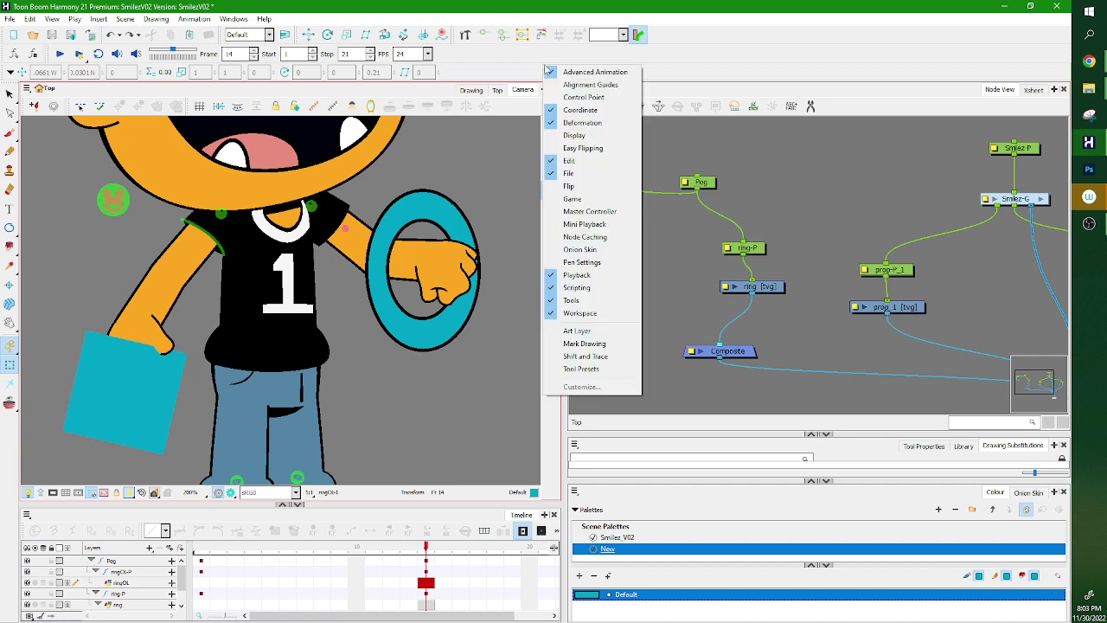
click(599, 137)
click(525, 72)
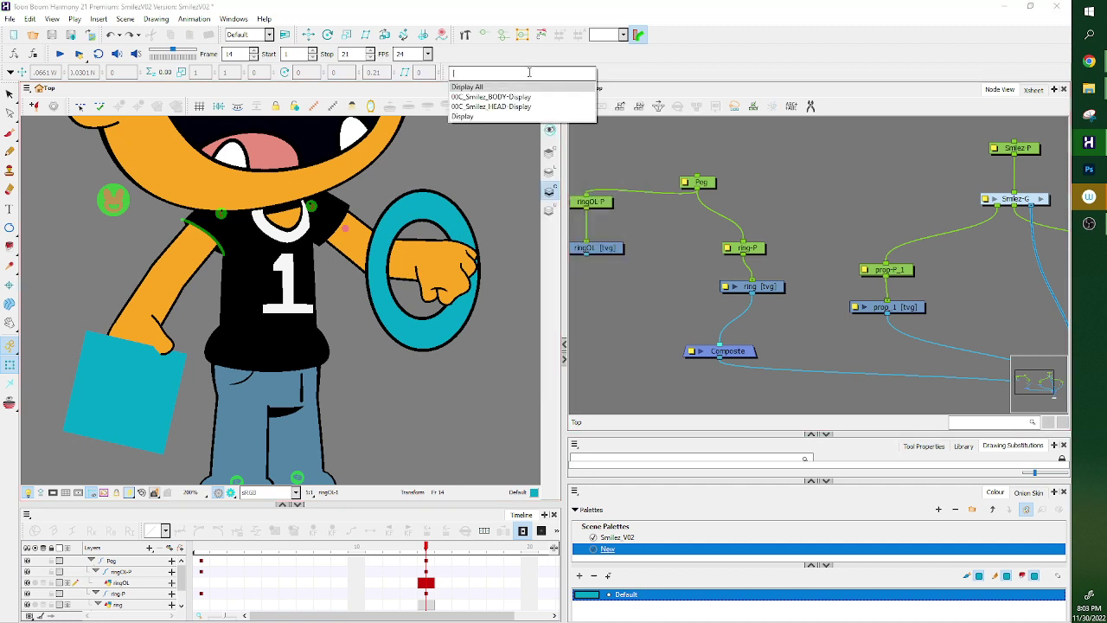
click(507, 116)
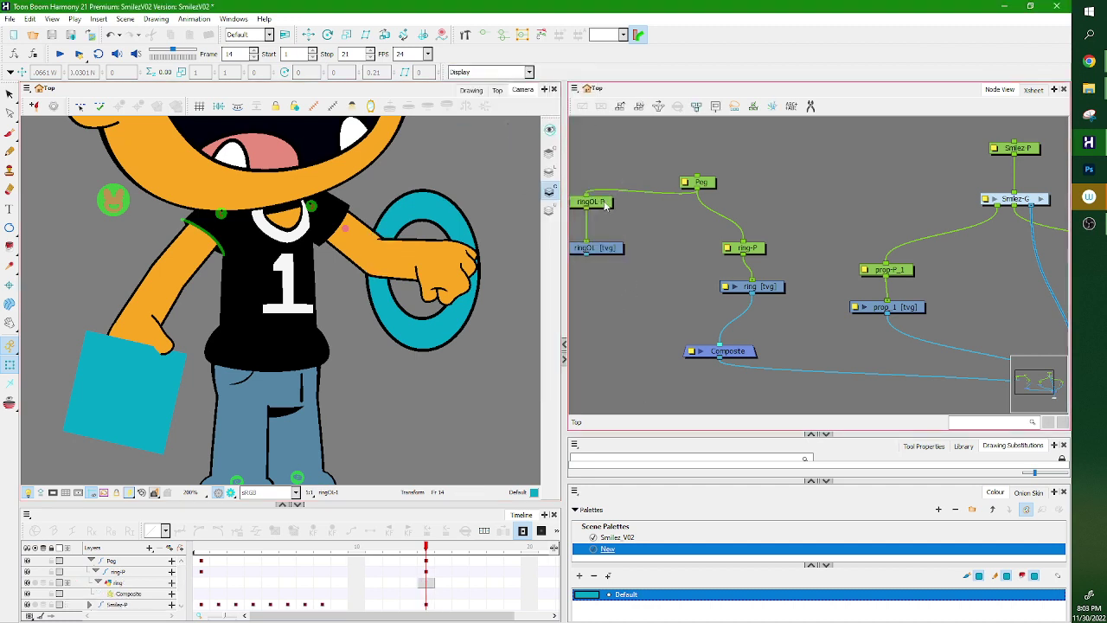
Detach ringOL-P from the shared Peg, move the ringOL nodes away, and space out the ring nodes above the Composite.
drag(587, 195, 606, 251)
drag(606, 250, 532, 251)
drag(833, 217, 849, 302)
drag(847, 287, 746, 278)
click(774, 253)
drag(704, 214, 749, 291)
drag(741, 277, 815, 271)
click(830, 241)
click(819, 273)
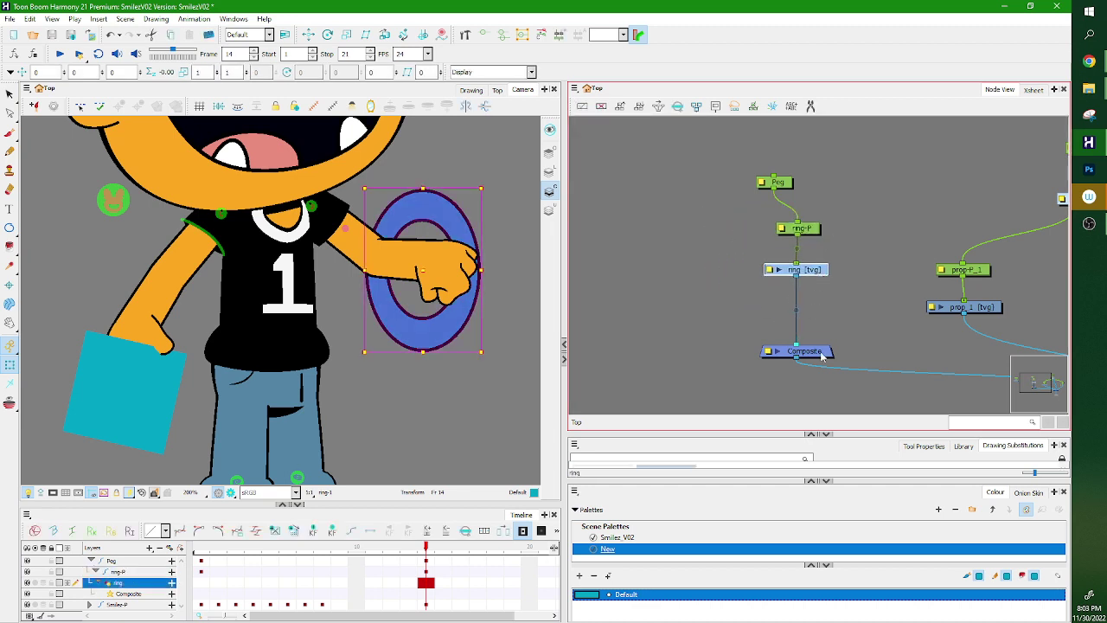
drag(822, 355, 821, 398)
Try to paste a copy of the ring drawing, give it its own peg, and connect it to the shared Peg and Composite.
click(820, 273)
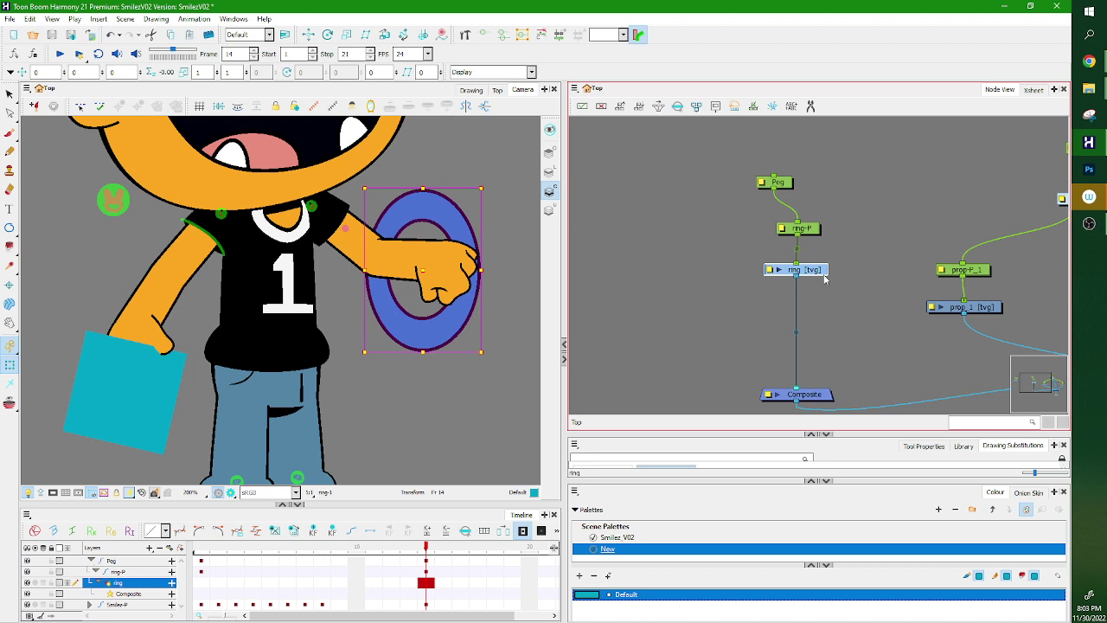
click(746, 276)
key(ctrl+v)
drag(831, 280, 733, 275)
key(ctrl+p)
click(752, 245)
drag(703, 205, 713, 231)
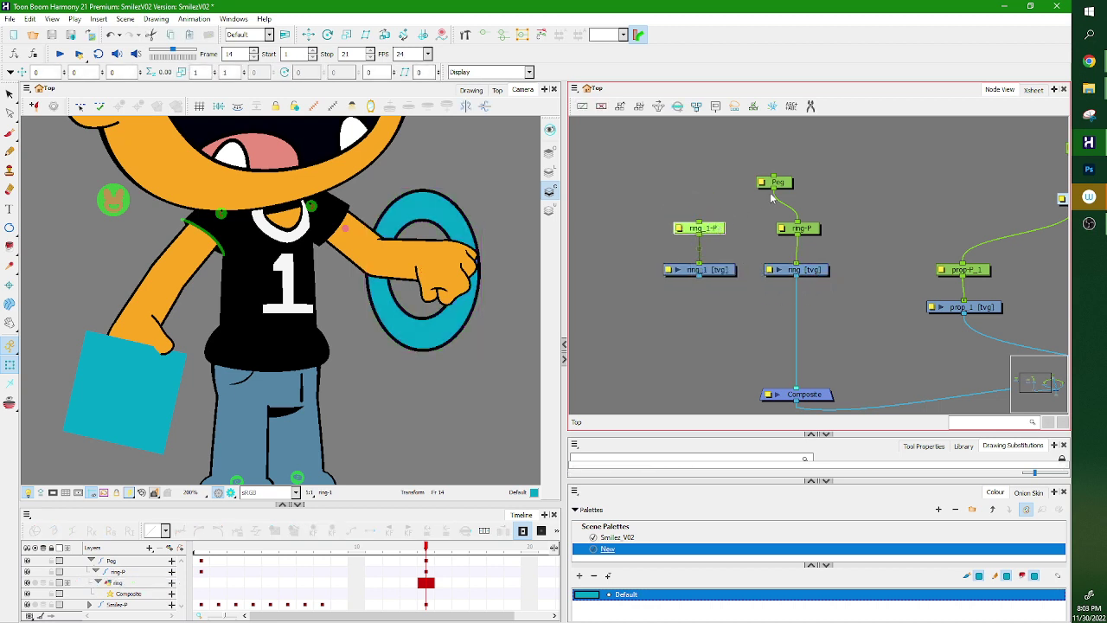
drag(773, 190, 700, 225)
drag(698, 275, 783, 391)
Undo the pasted ring's peg and connections, and delete the leftover ring_1 drawing.
key(ctrl+z)
key(ctrl+z)
key(ctrl+z)
key(ctrl+z)
key(ctrl+z)
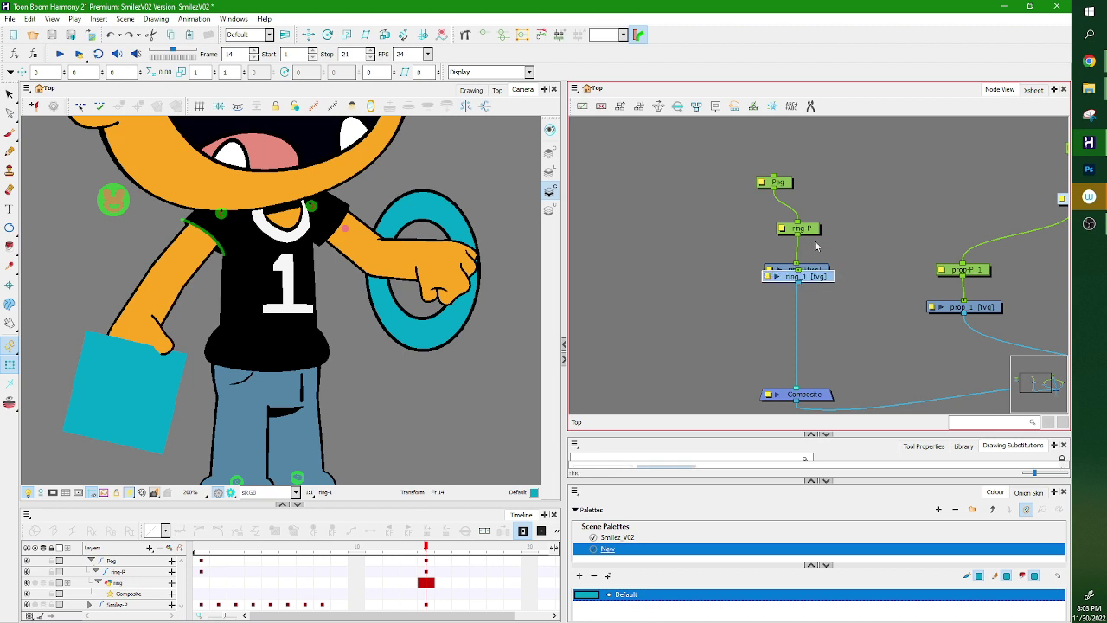
drag(820, 281, 739, 270)
key(Delete)
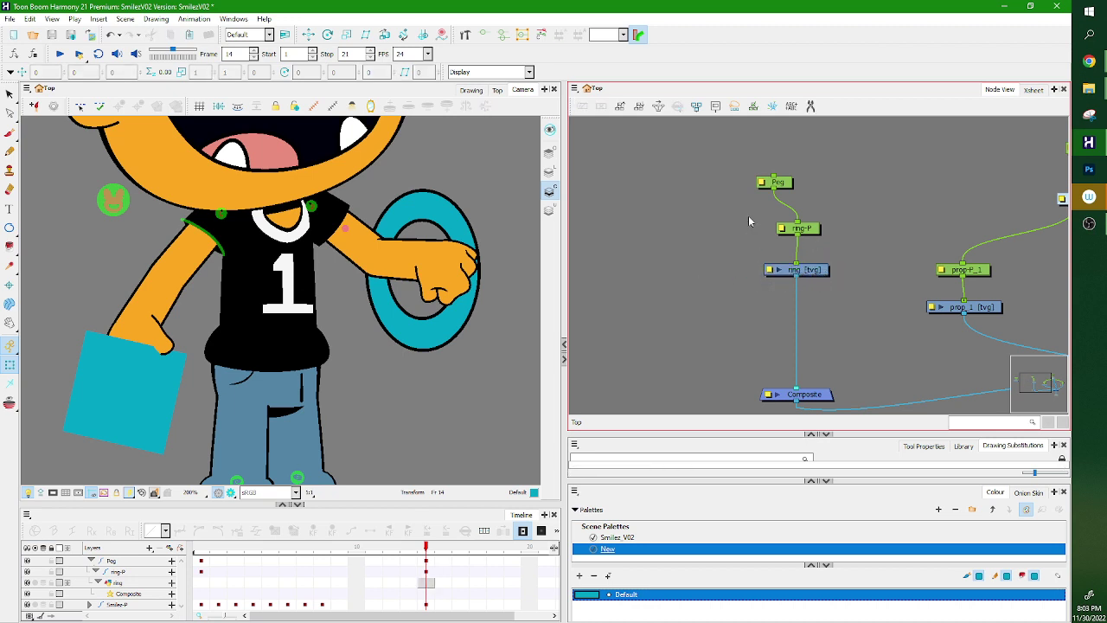
Duplicate ring-P together with the ring drawing, and connect the duplicates to the shared Peg and the Composite.
drag(742, 209, 837, 285)
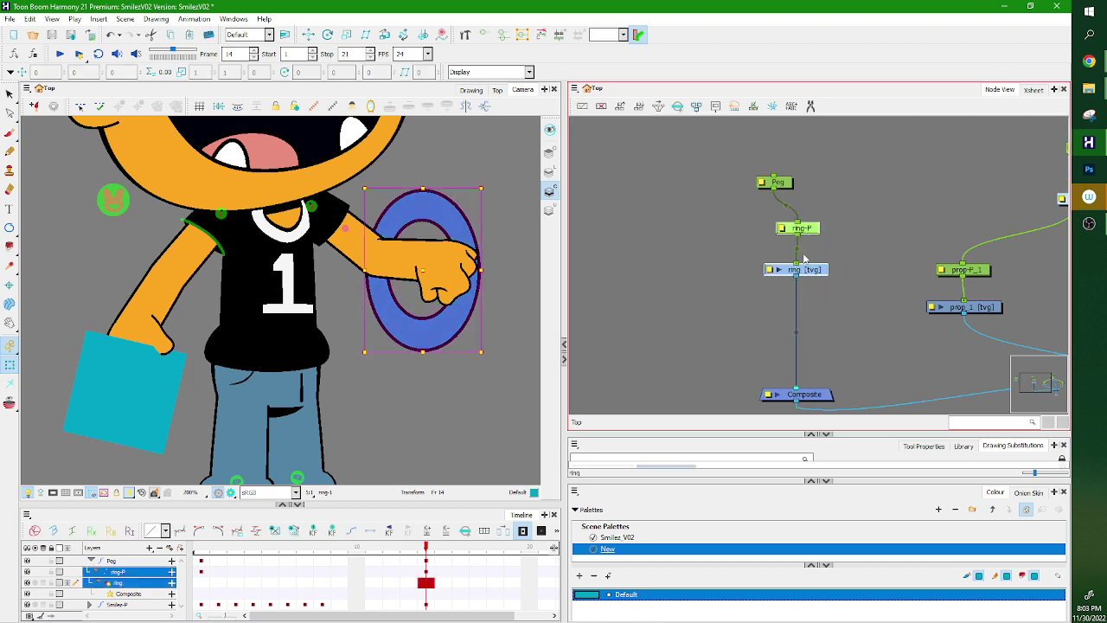
key(ctrl+d)
mouse_move(875, 265)
mouse_down()
mouse_move(750, 251)
mouse_move(728, 230)
mouse_up()
drag(774, 189, 712, 235)
drag(712, 276, 785, 390)
Try moving the duplicated ring by its own peg in the camera view, and undo the move.
click(471, 304)
drag(449, 338, 452, 373)
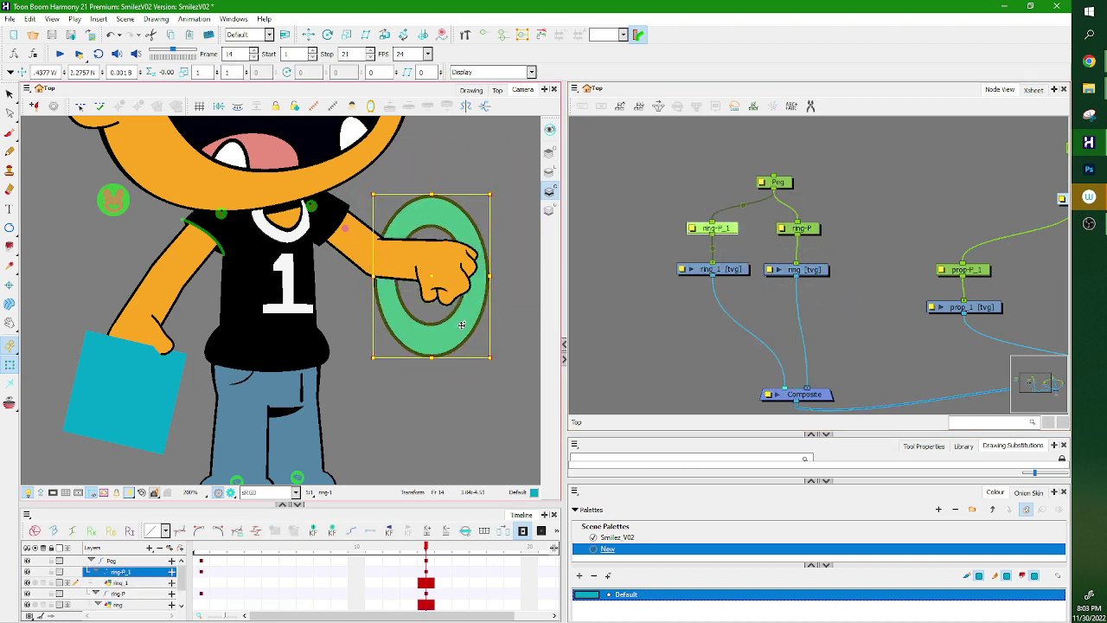
mouse_move(471, 314)
mouse_down()
mouse_move(458, 327)
mouse_move(470, 325)
mouse_up()
key(ctrl+z)
Add an Overlay-Layer node, insert it between ring_1 and the Composite, and align it beneath ring_1.
click(807, 270)
click(738, 269)
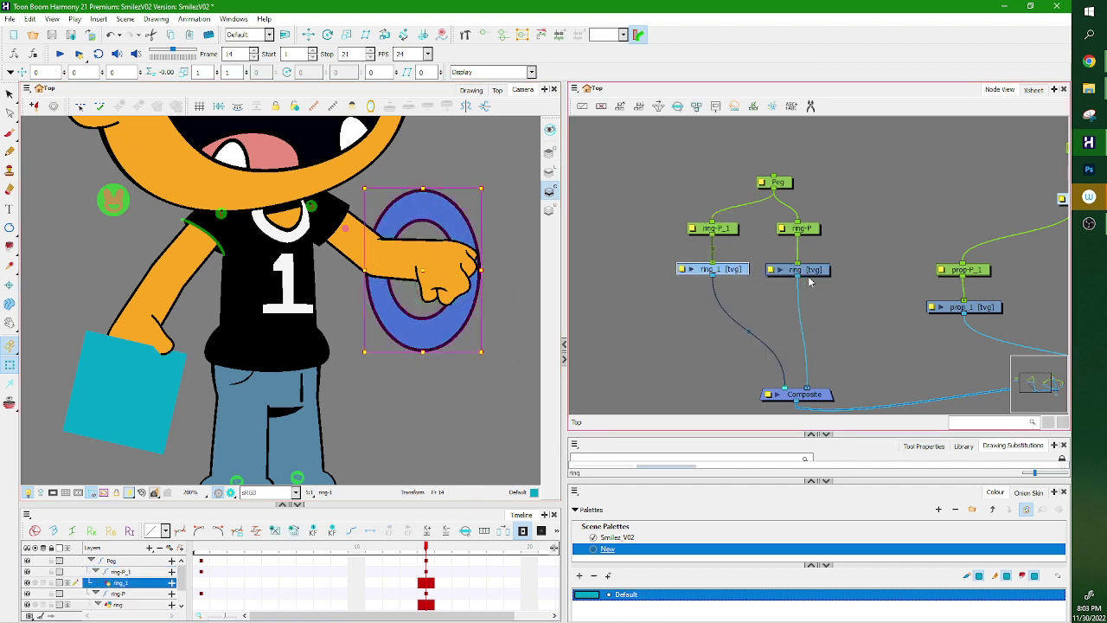
click(754, 246)
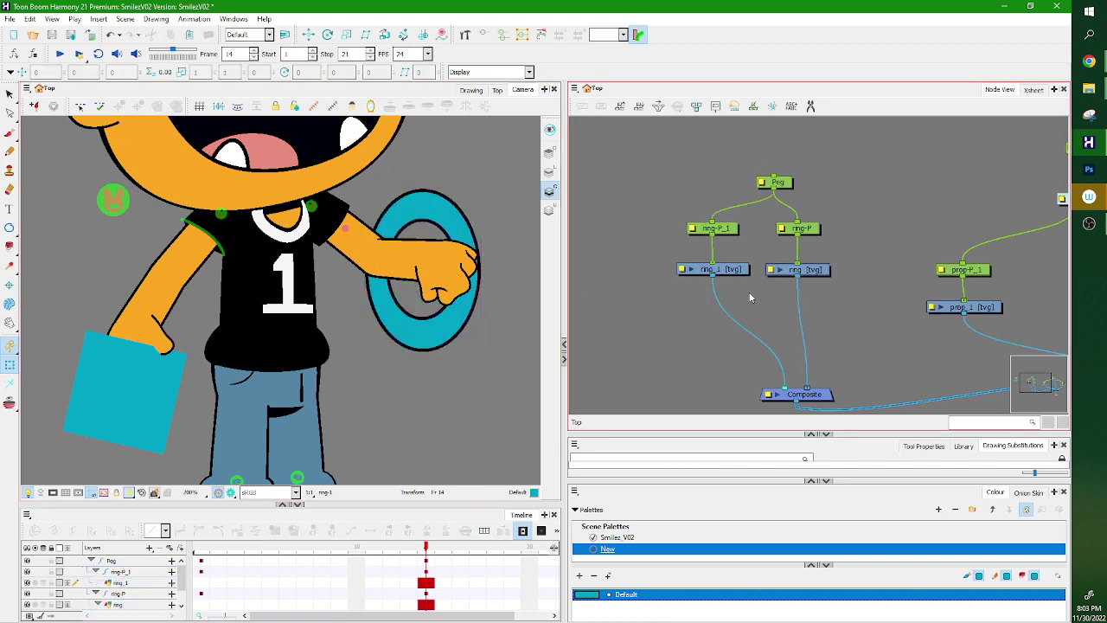
key(Tab)
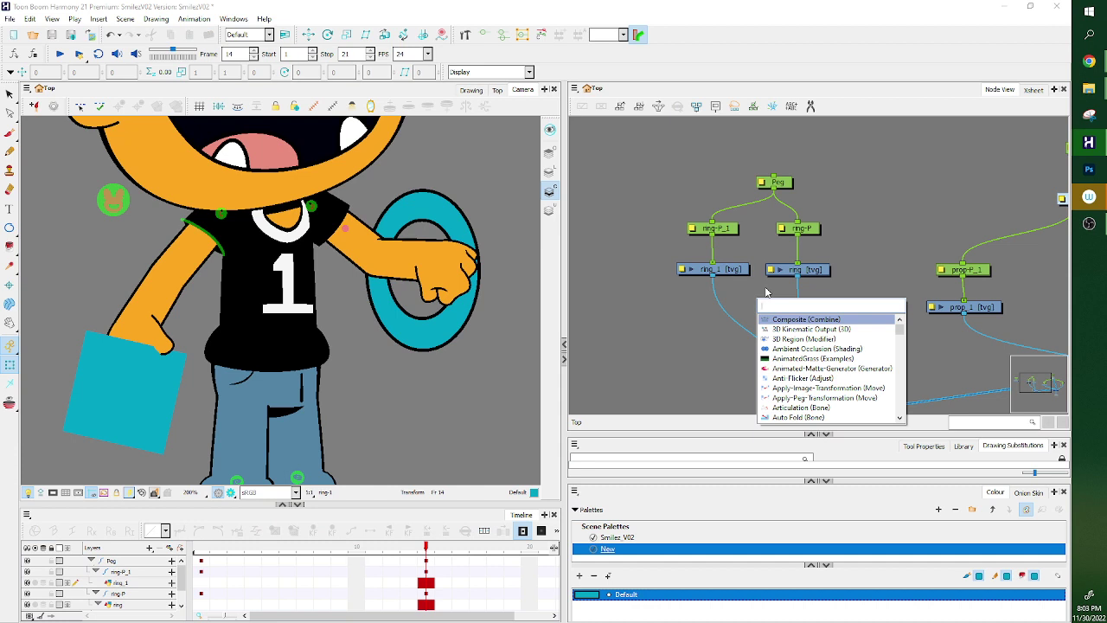
text(overl)
click(832, 330)
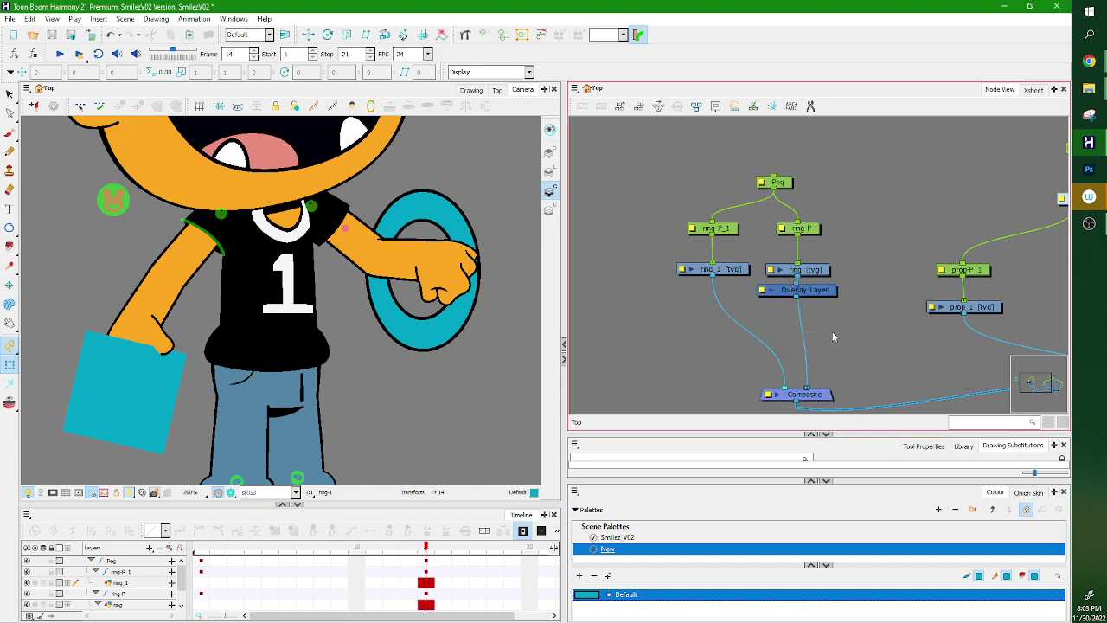
drag(824, 294, 740, 319)
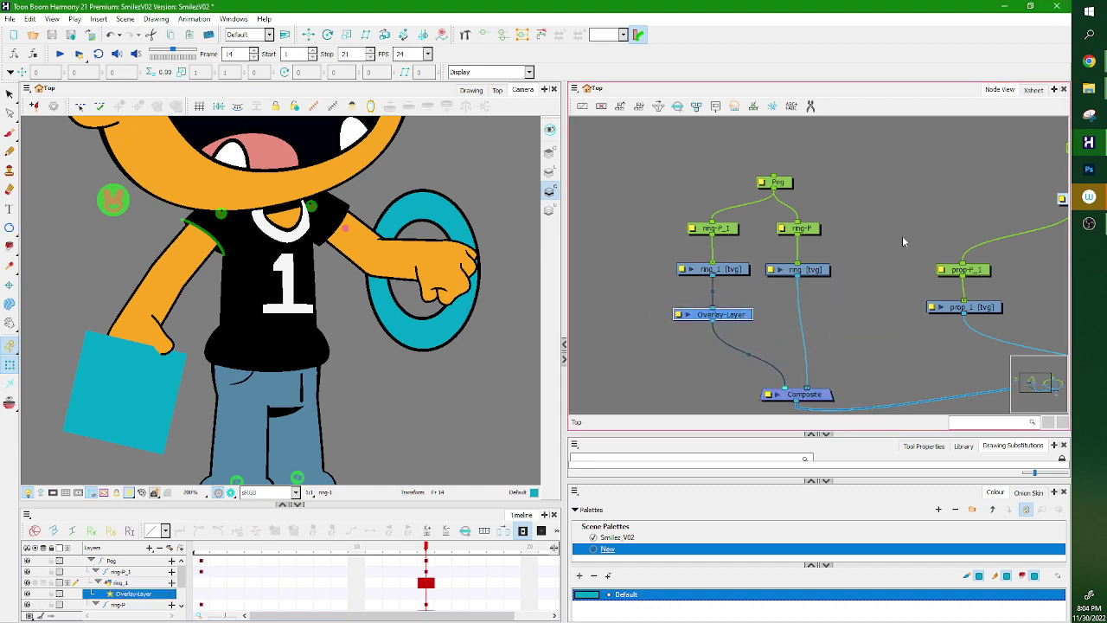
drag(729, 272, 728, 273)
drag(734, 316, 733, 316)
click(841, 302)
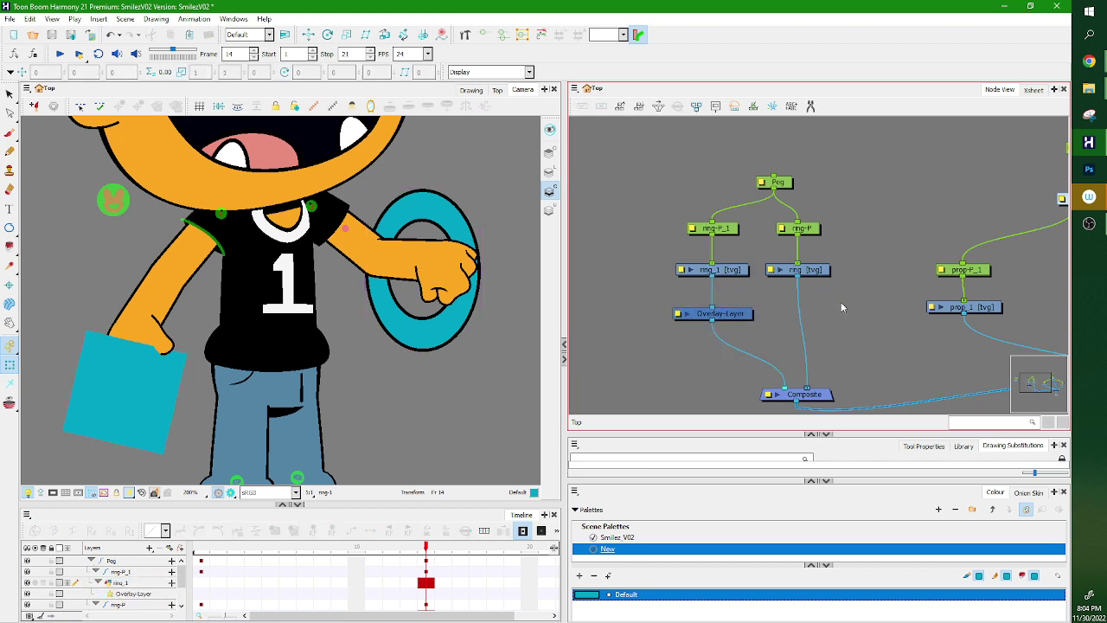
Add a Line-Art node and insert it between the ring drawing and the Composite.
key(Tab)
text(line)
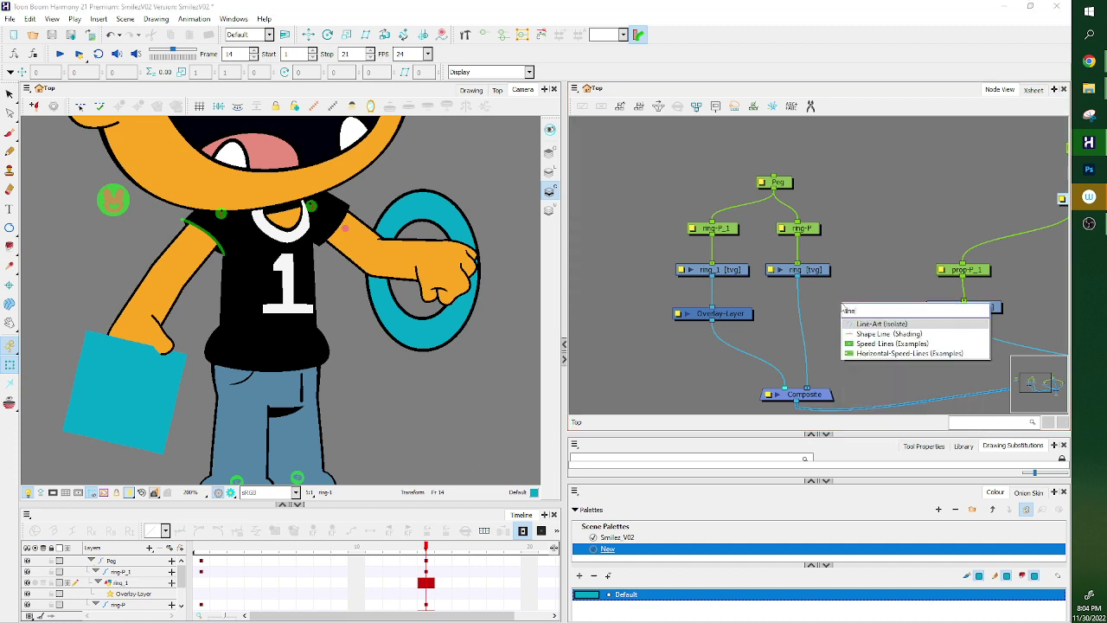
key(Return)
drag(893, 294, 814, 315)
Move the ring drawing's artwork from Colour Art to Line Art, and return to the camera view.
click(804, 269)
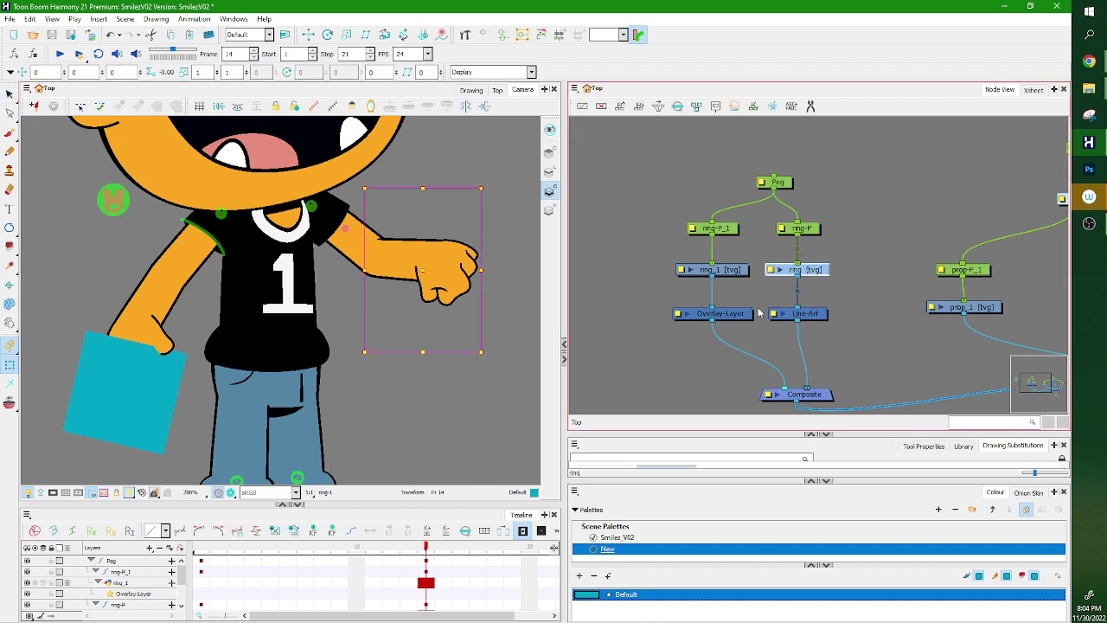
click(11, 95)
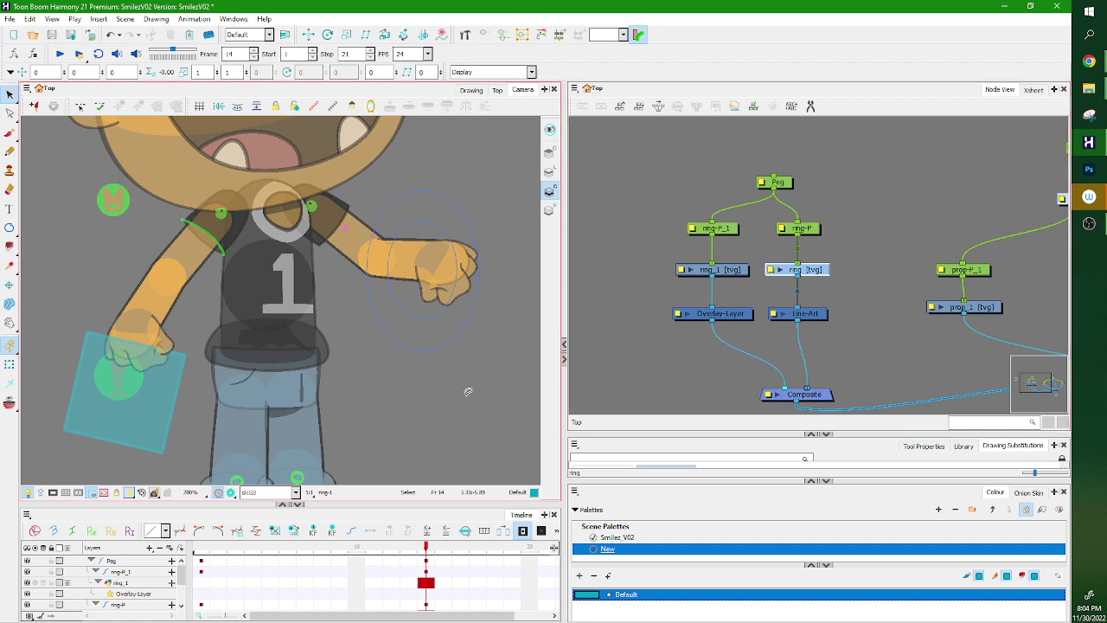
click(474, 91)
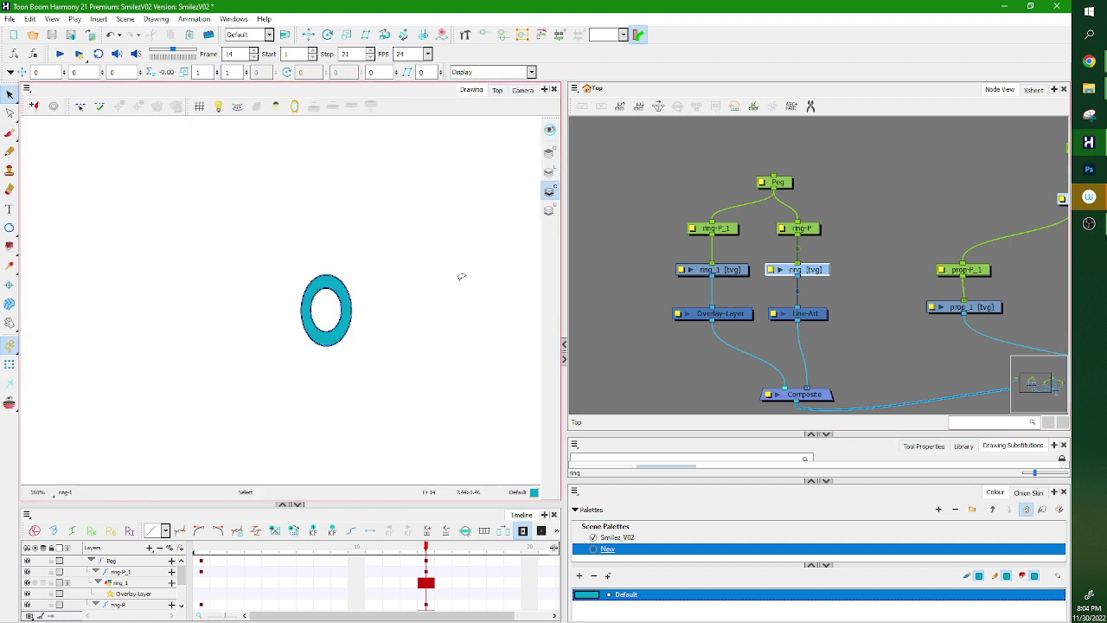
drag(395, 381, 432, 348)
key(Delete)
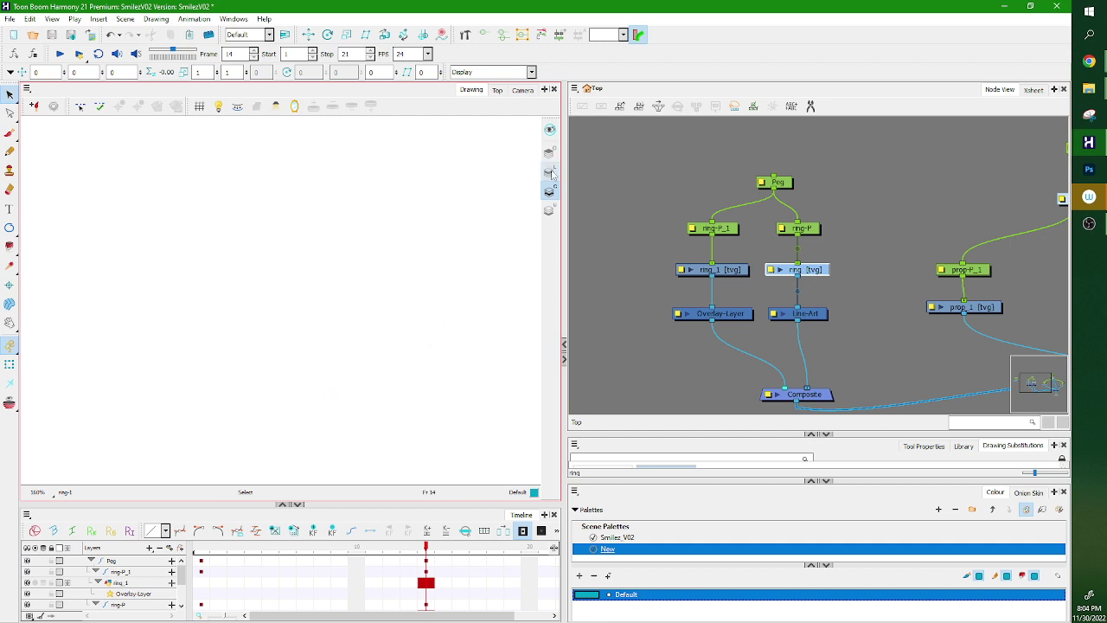
key(ctrl+z)
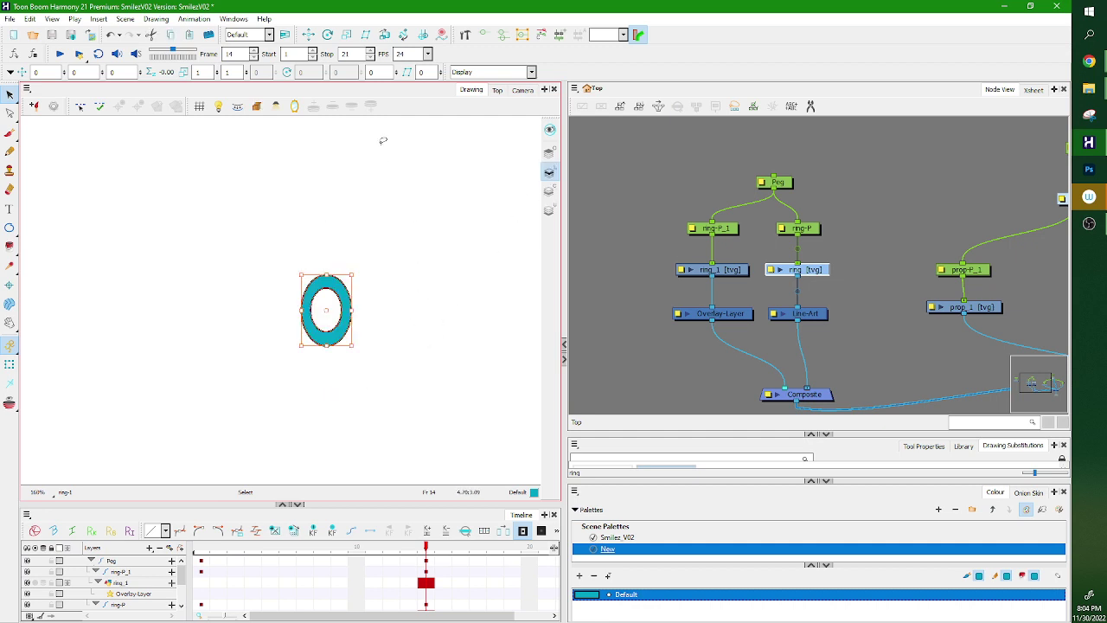
click(499, 91)
click(523, 91)
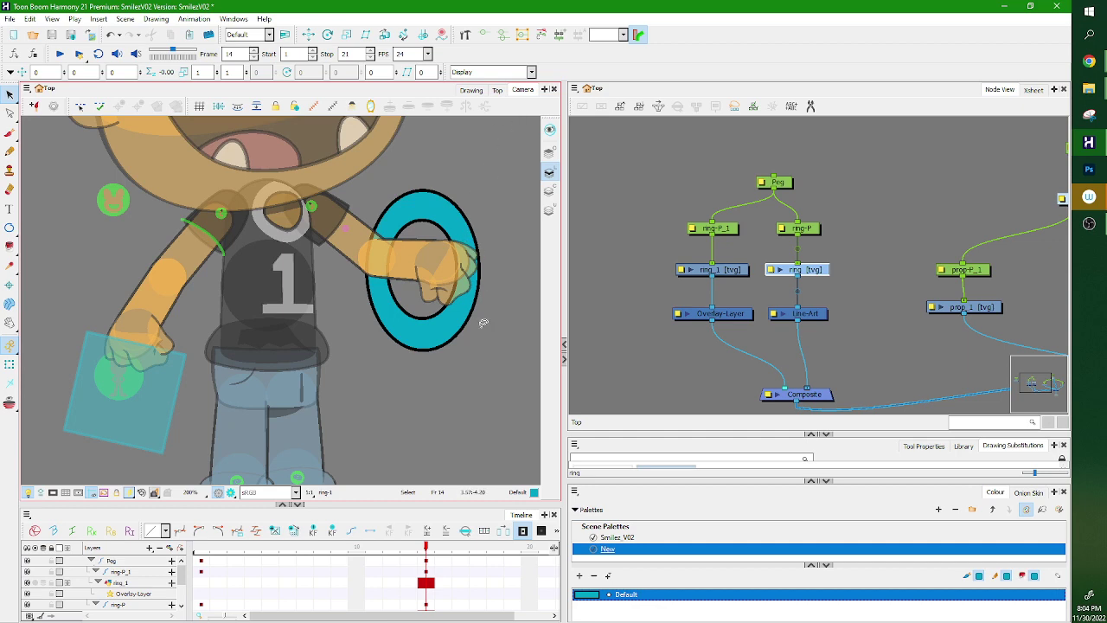
Move ring_1's artwork to the Overlay Art layer by cutting and pasting it, and return to the camera view.
click(657, 359)
click(726, 269)
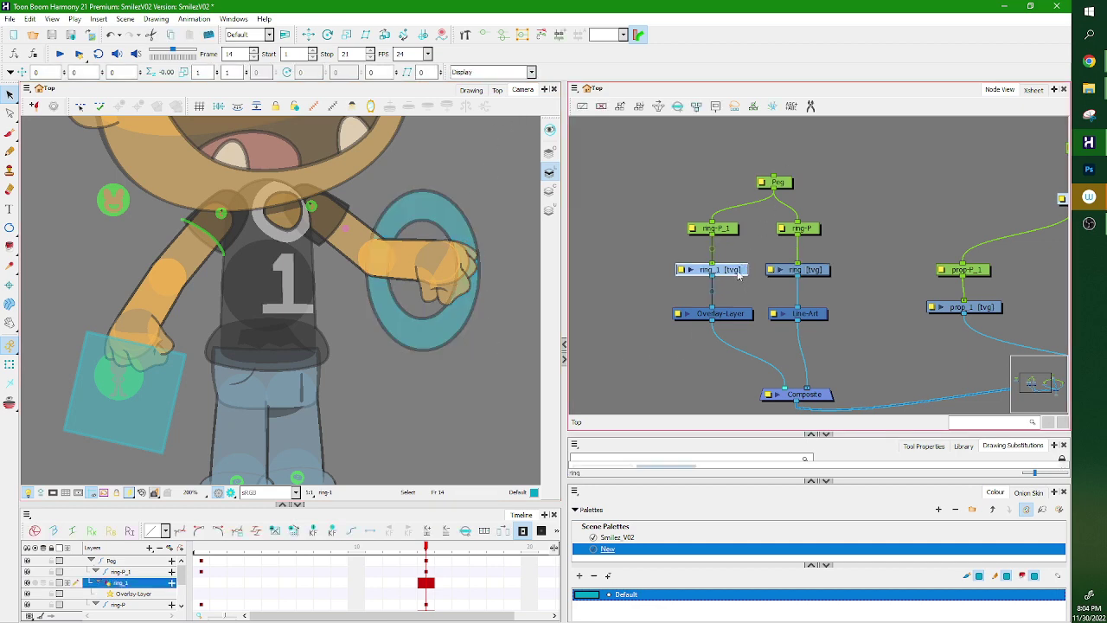
click(471, 90)
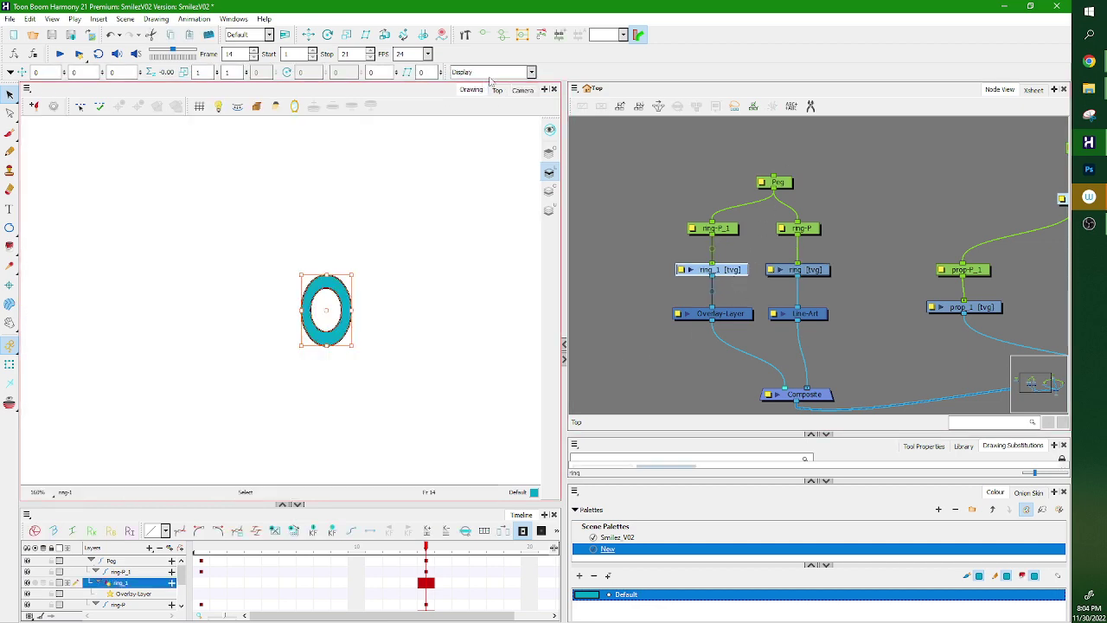
mouse_move(400, 308)
mouse_down()
mouse_move(385, 336)
mouse_move(386, 298)
mouse_up()
click(548, 152)
key(ctrl+x)
key(ctrl+v)
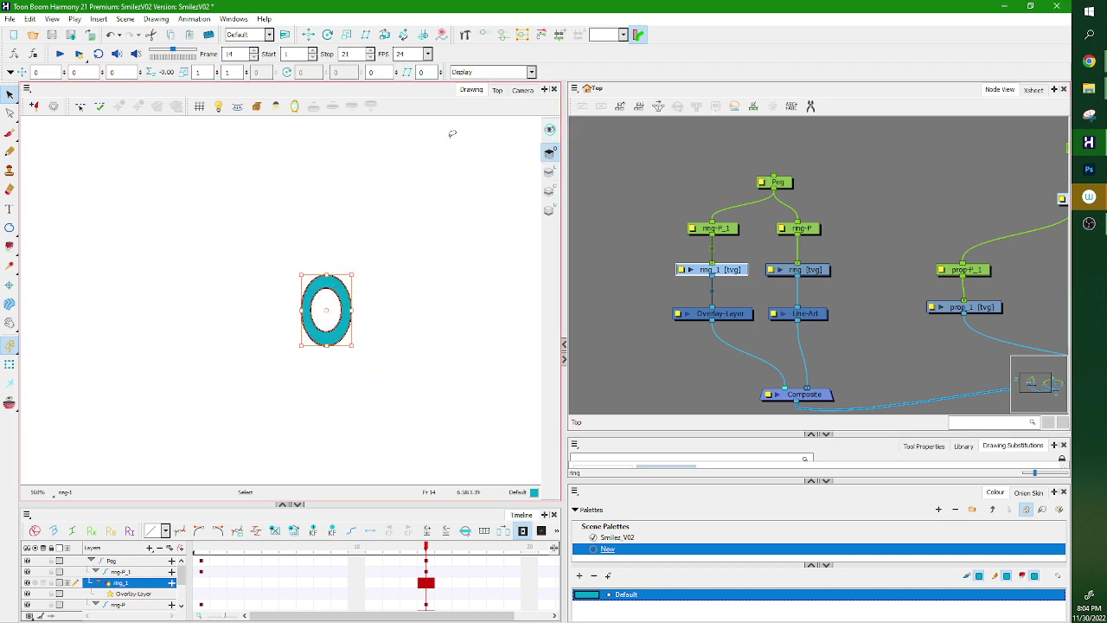
click(497, 90)
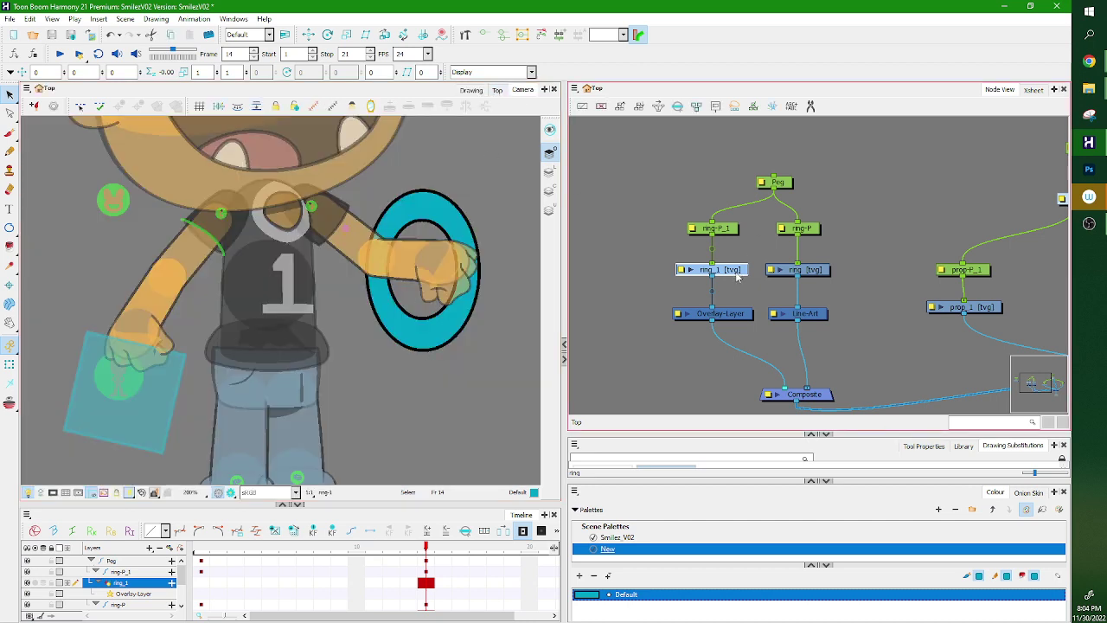
Try erasing a diagonal strip across ring_1's overlay artwork, and undo the stroke.
click(814, 274)
click(722, 268)
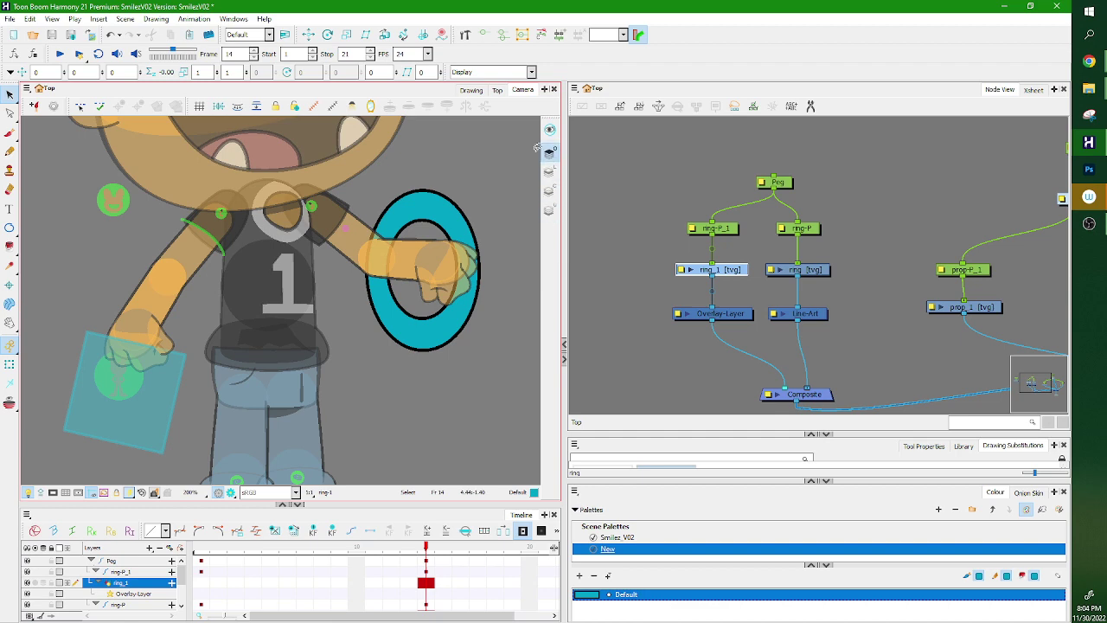
click(739, 270)
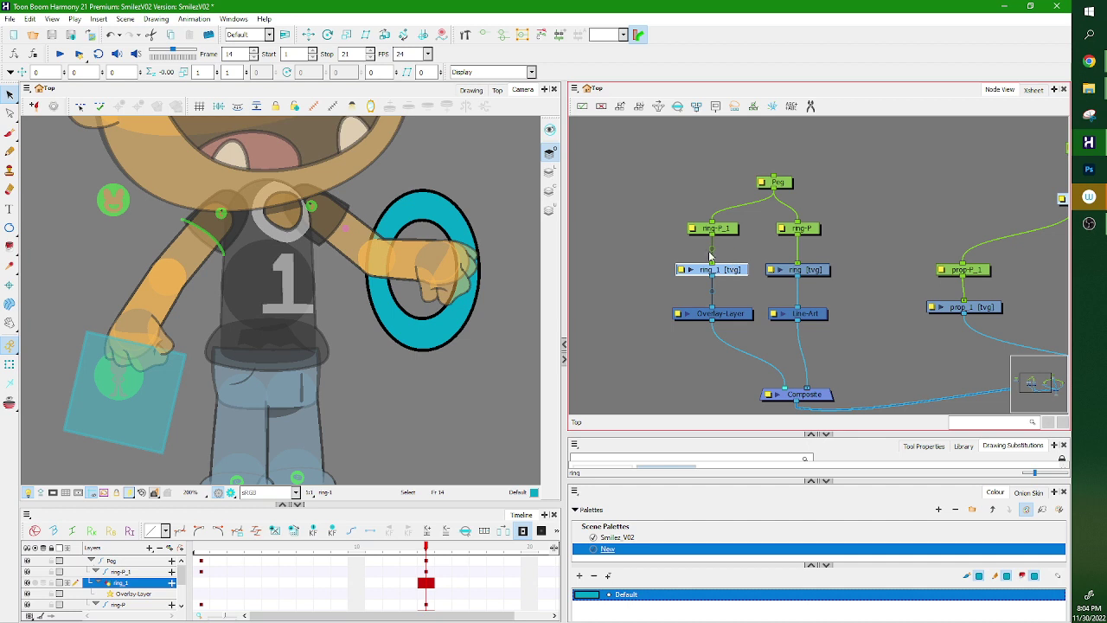
click(9, 189)
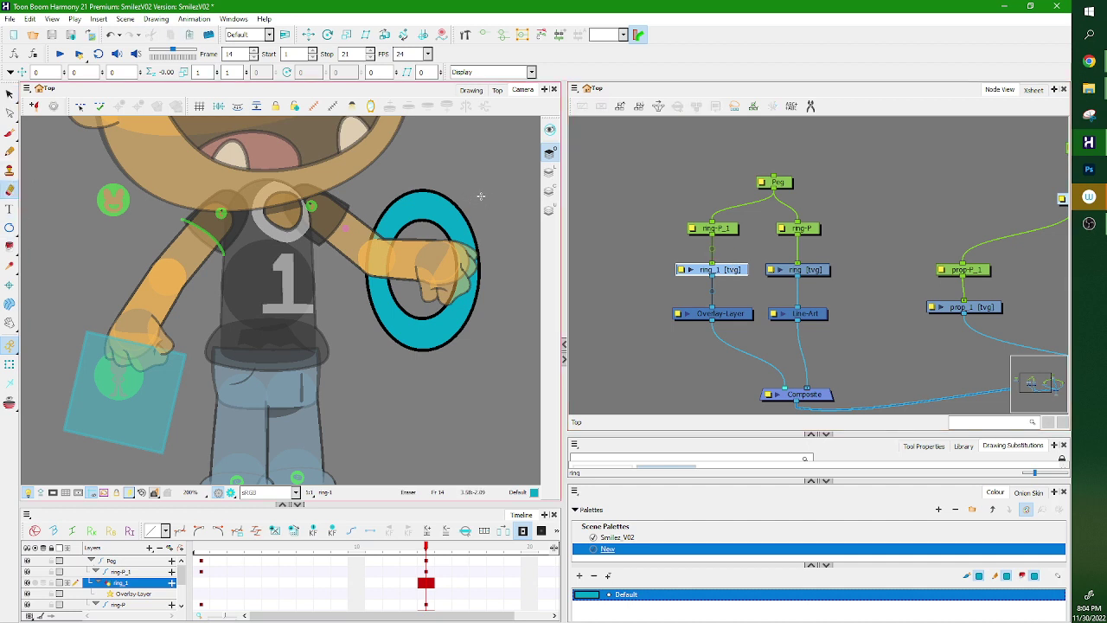
drag(460, 220, 382, 320)
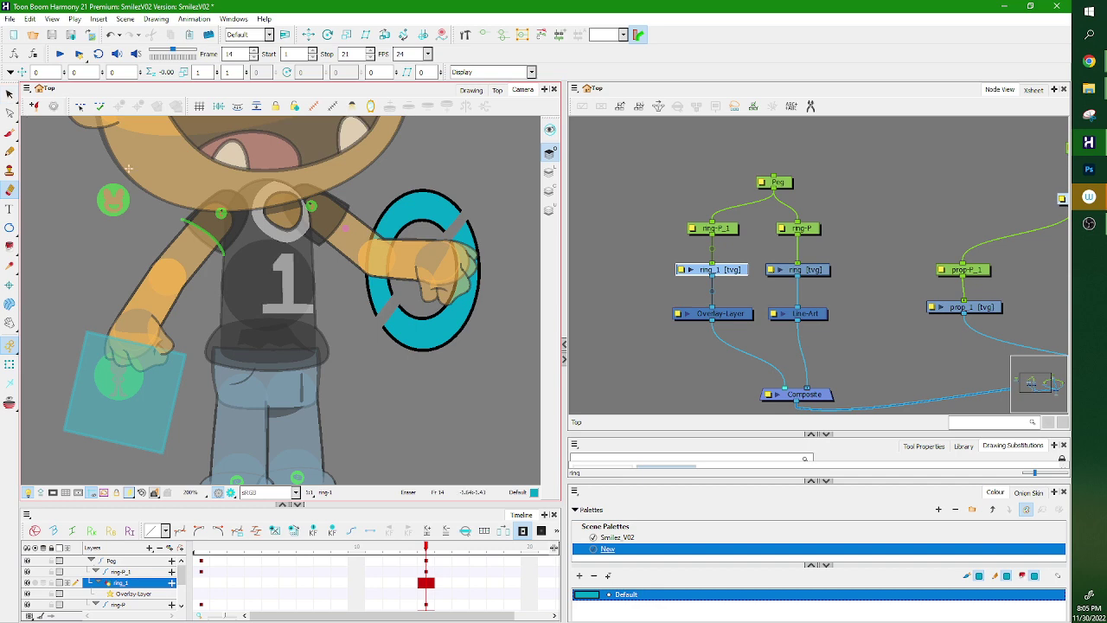
key(ctrl+z)
Enlarge the tool properties area and bring up the Select tool's options.
drag(914, 434, 918, 323)
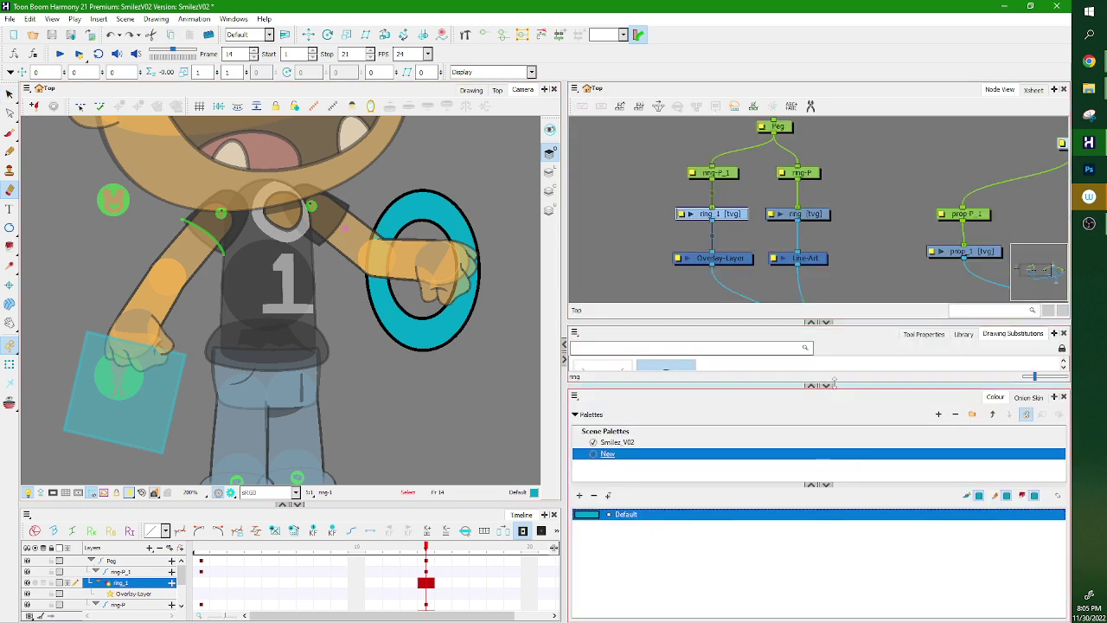
mouse_move(845, 388)
mouse_down()
mouse_move(845, 516)
mouse_move(843, 503)
mouse_up()
click(923, 333)
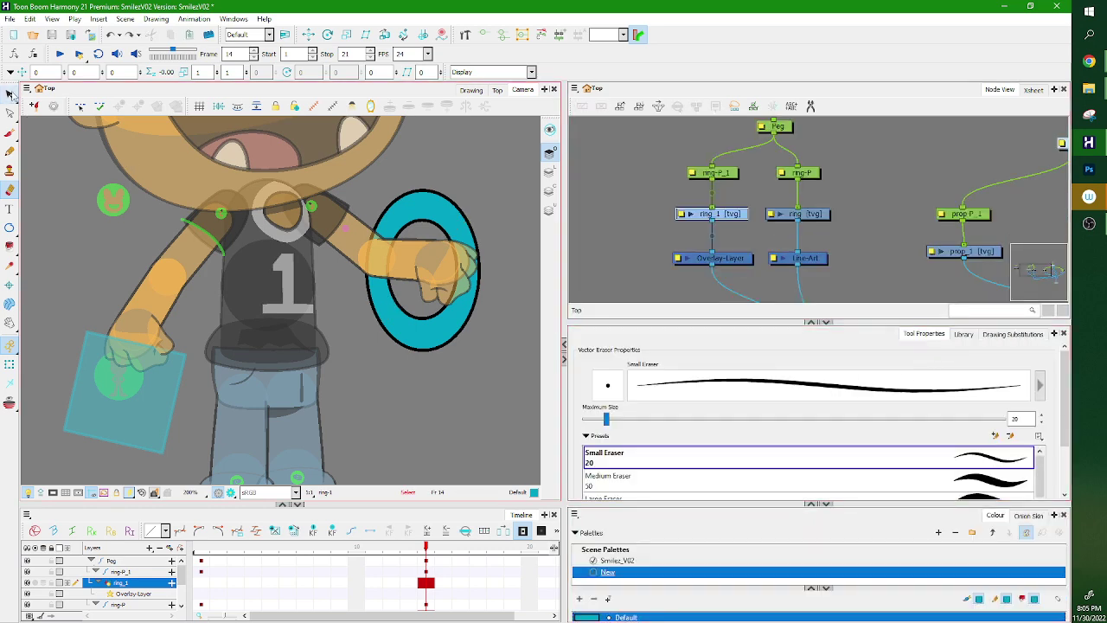
key(alt+s)
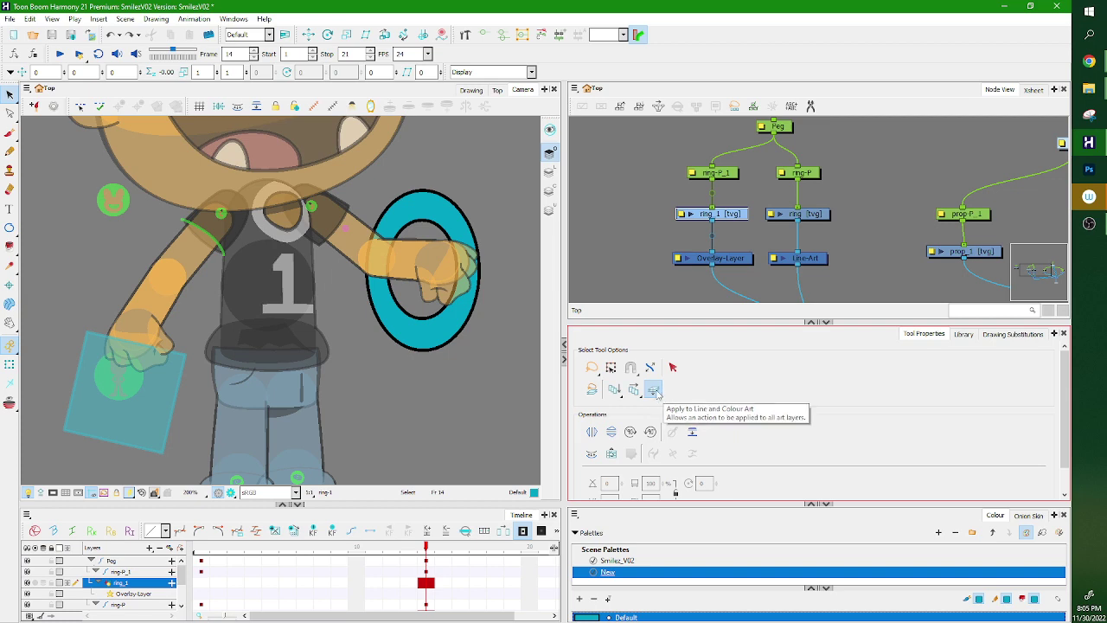
Try another eraser stroke down the outer side of ring_1, undo it, and reactivate the Eraser.
key(alt+e)
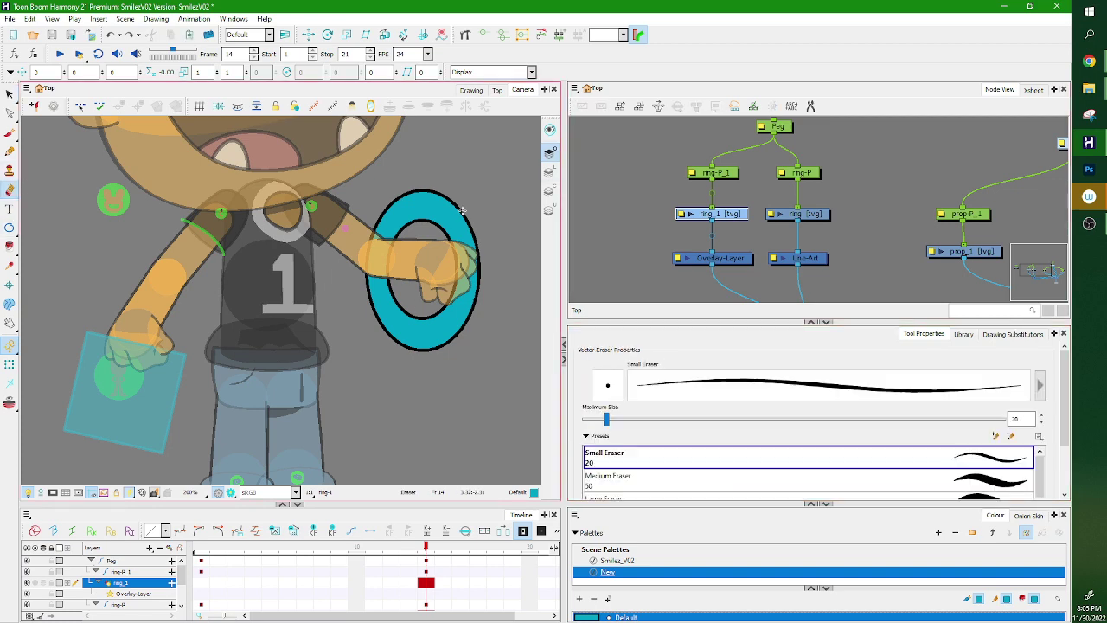
mouse_move(471, 197)
mouse_down()
mouse_move(389, 309)
mouse_move(485, 327)
mouse_up()
key(ctrl+z)
key(alt+s)
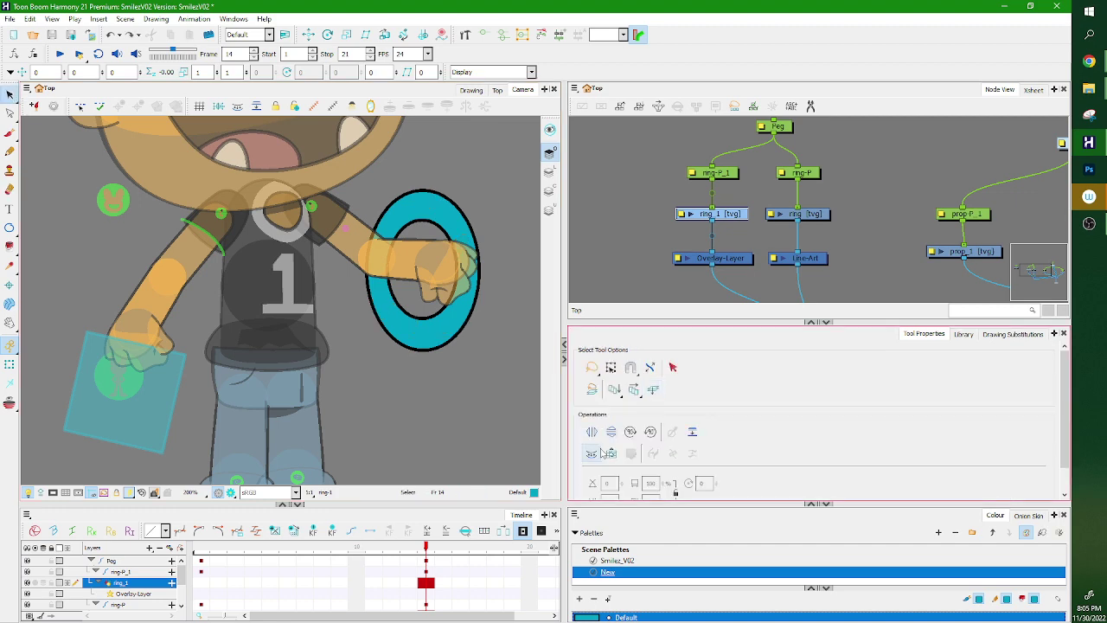
key(alt+e)
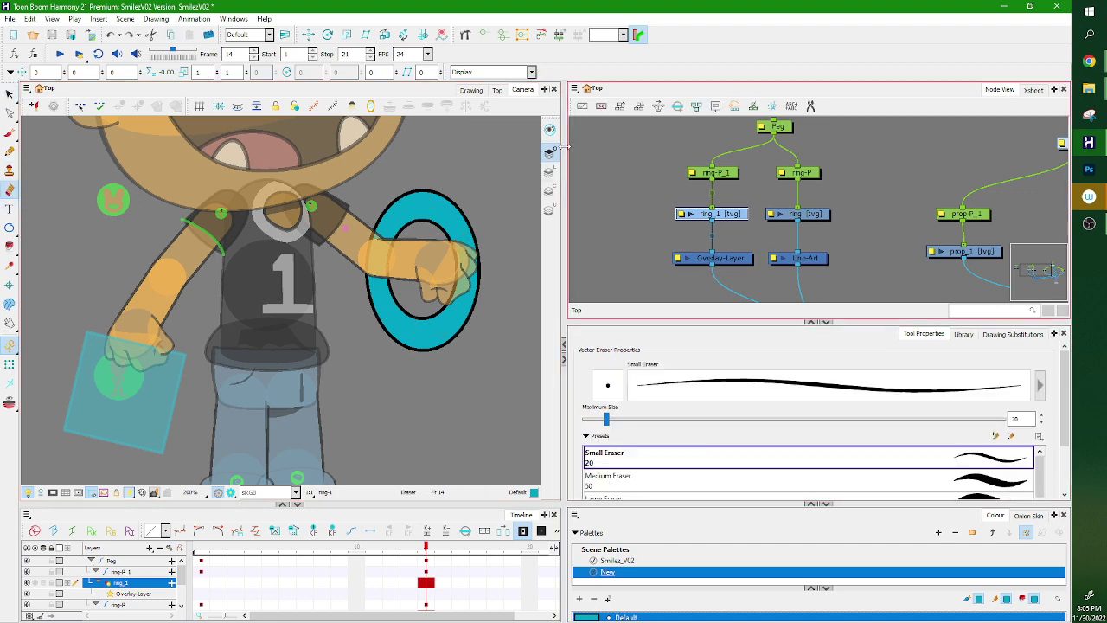
Erase a diagonal cut through ring_1's overlay artwork and delete the half on the fist's outer side.
drag(493, 184, 381, 357)
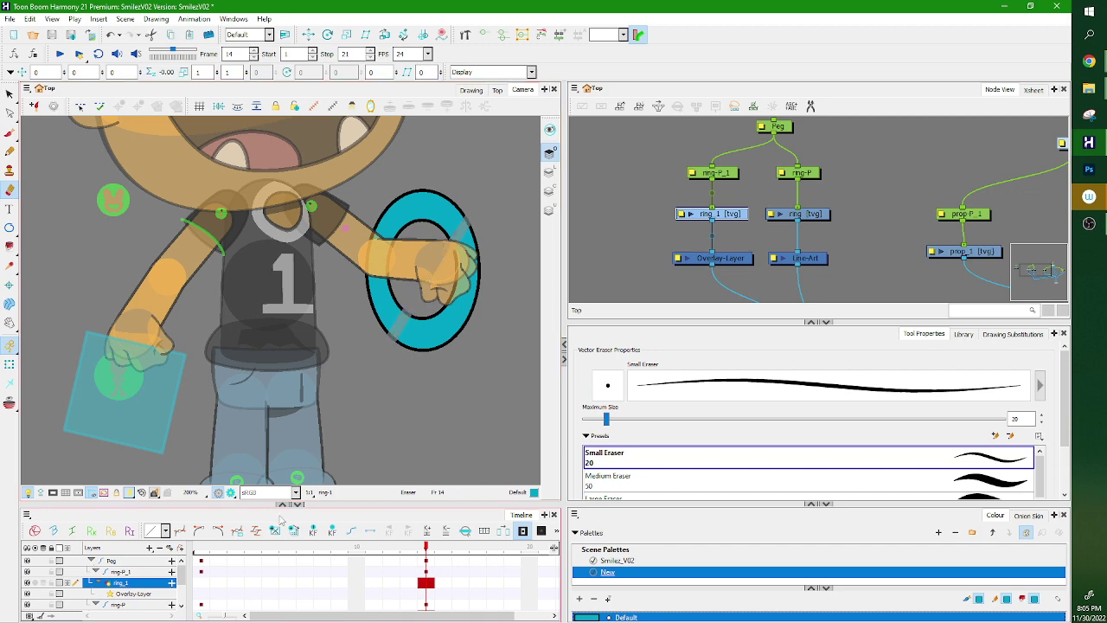
click(10, 94)
drag(516, 230, 512, 394)
key(Delete)
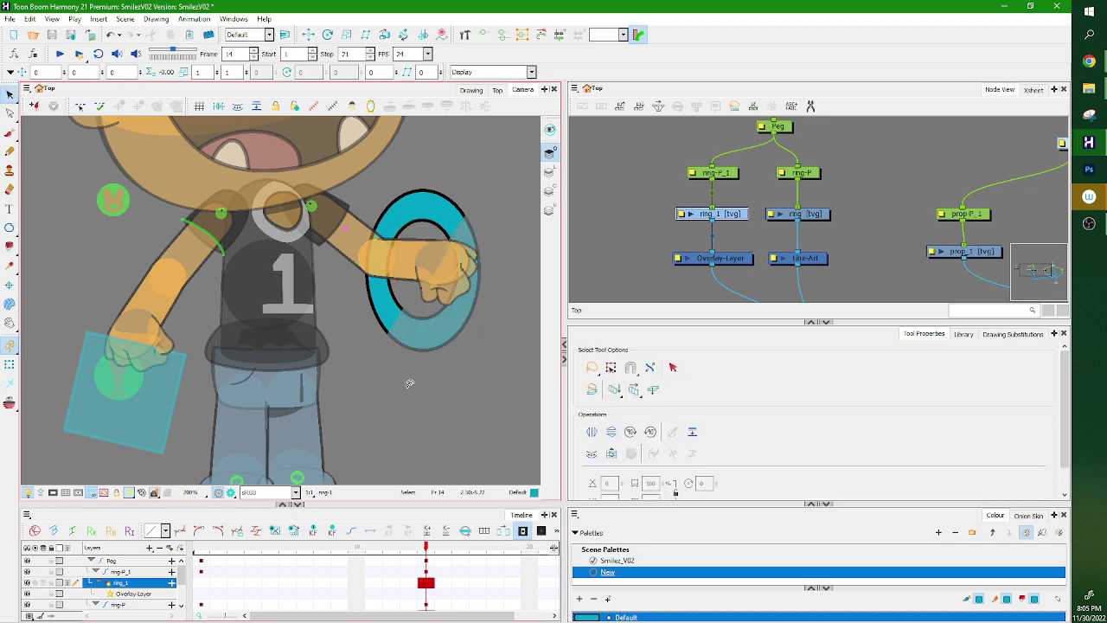
Show the camera view rendered and nudge ring-P_1 backward in depth so the ring sits behind the fist.
scroll(468, 238, up, 2)
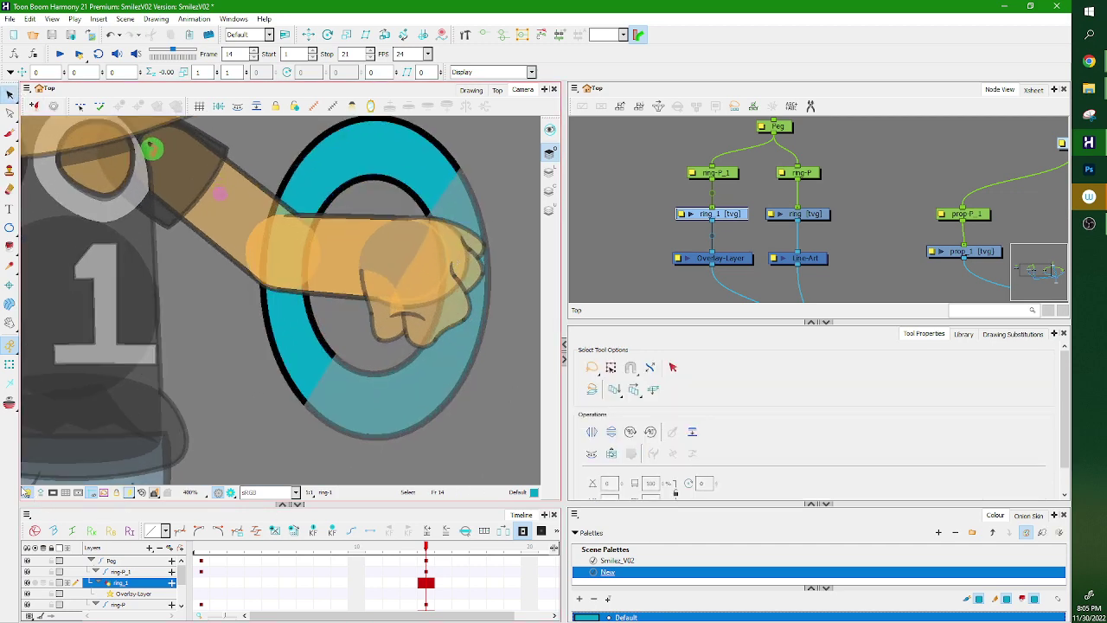
click(28, 492)
click(27, 492)
click(9, 364)
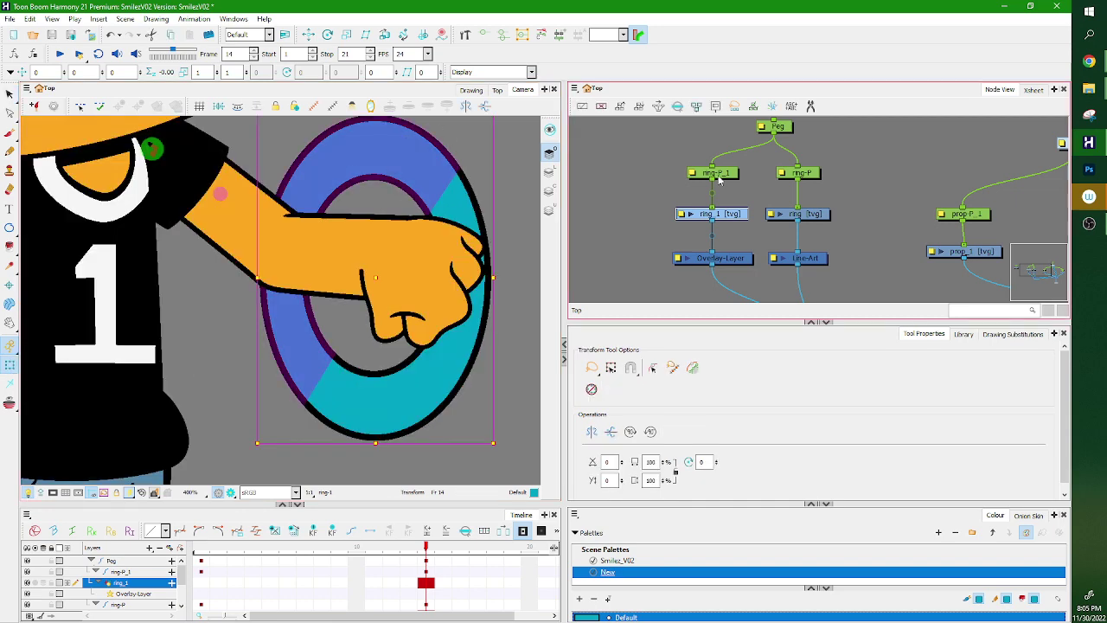
click(690, 172)
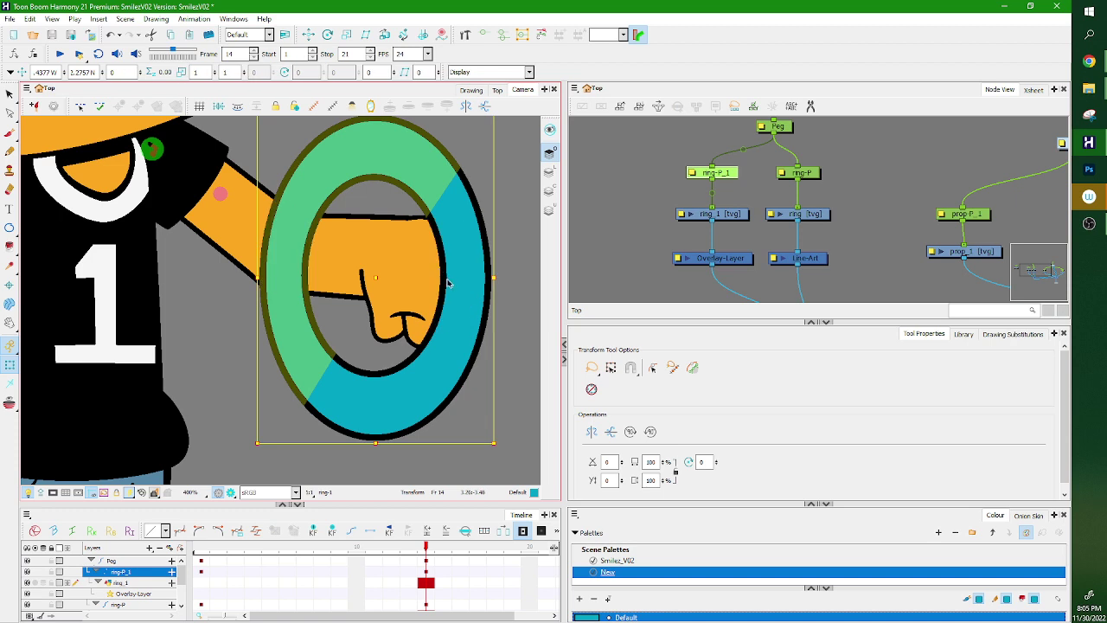
key(alt+Up)
click(731, 192)
click(734, 175)
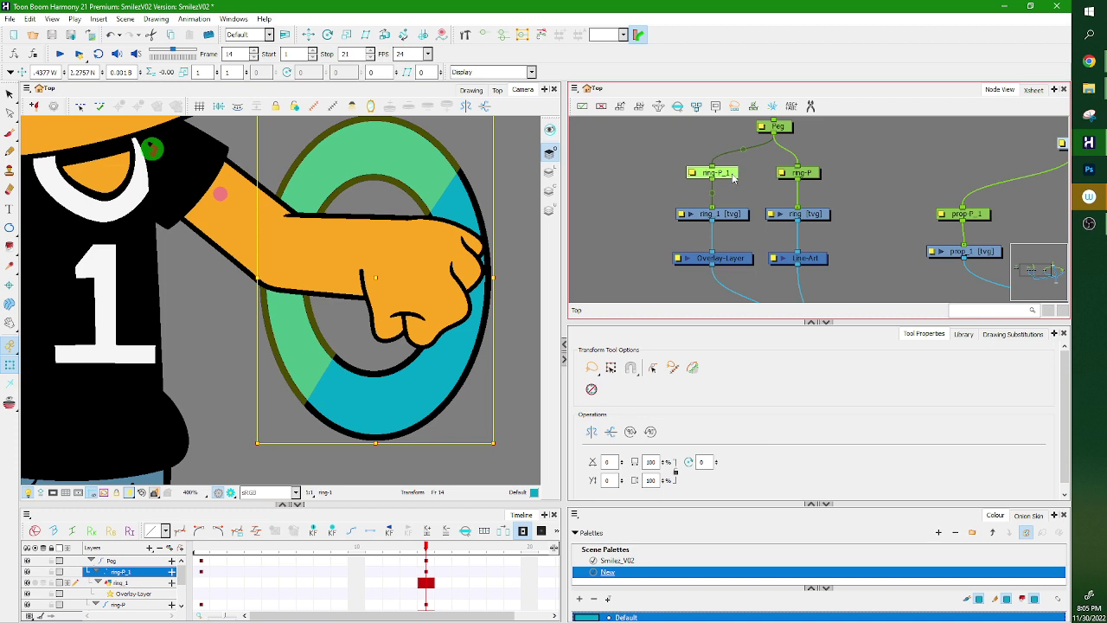
Delete the ring-P_1 peg from above the ring_1 drawing.
click(806, 177)
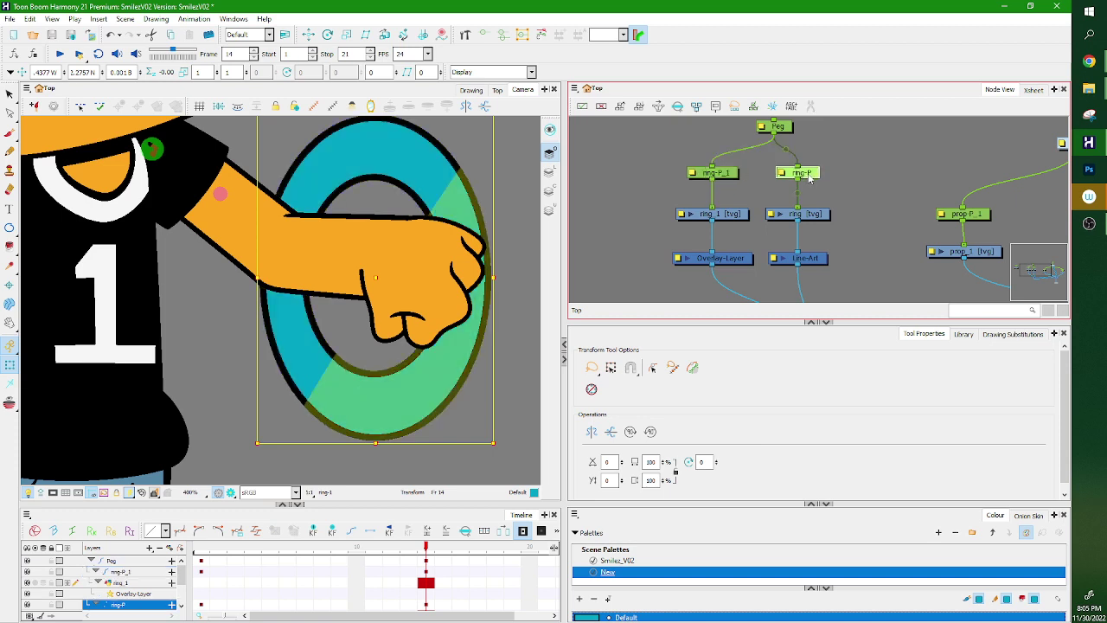
click(729, 176)
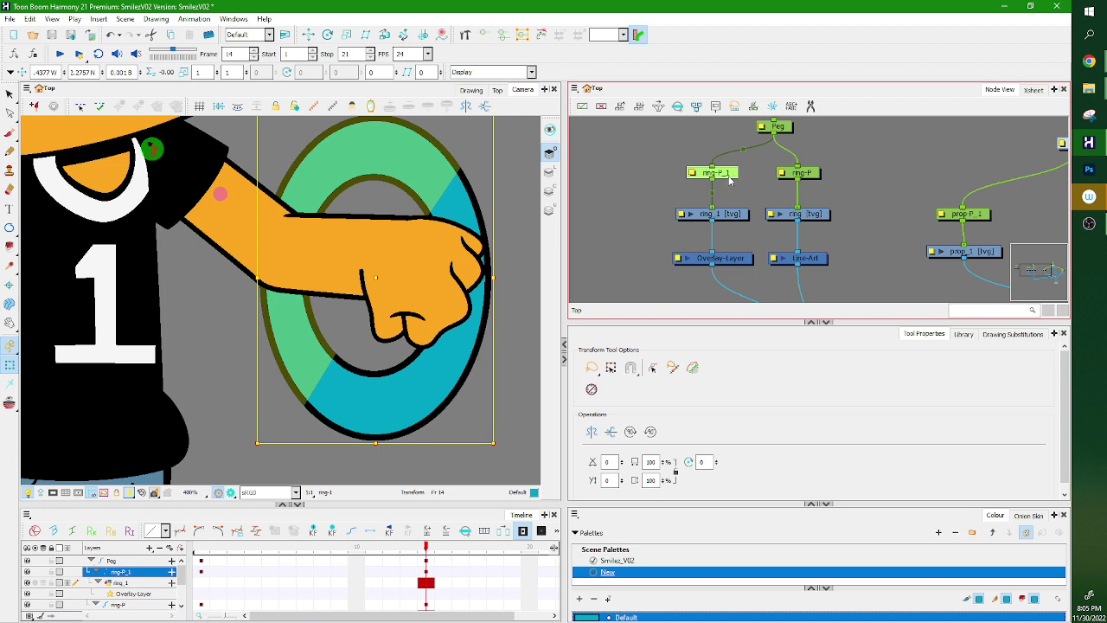
key(Delete)
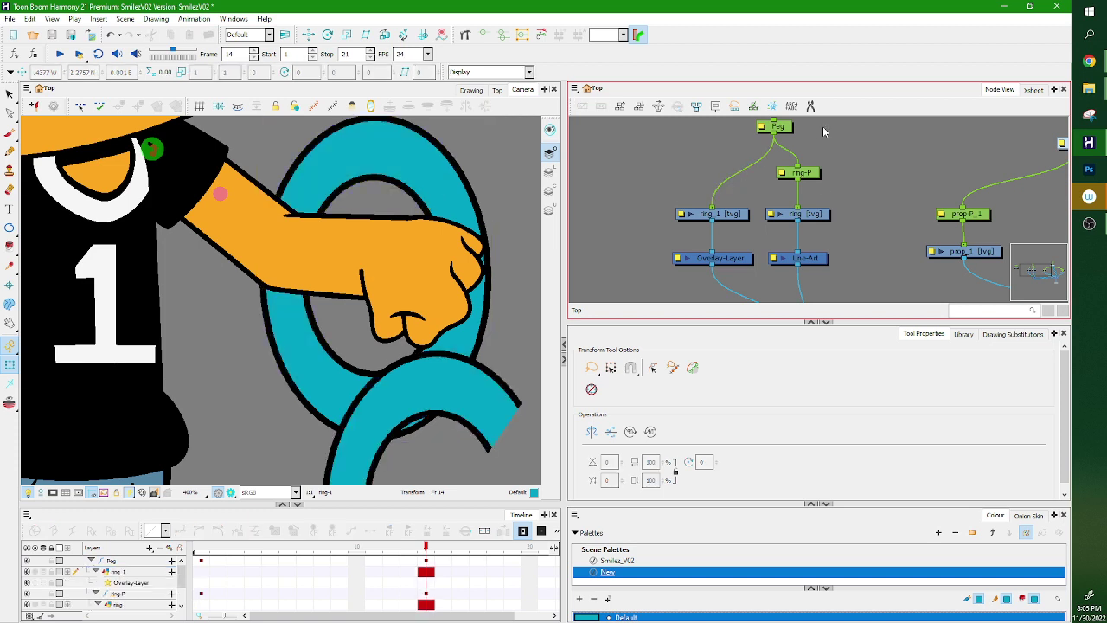
Duplicate ring-P with Paste Special, insert the copy between the shared Peg and ring_1, and compare both pegs.
click(817, 173)
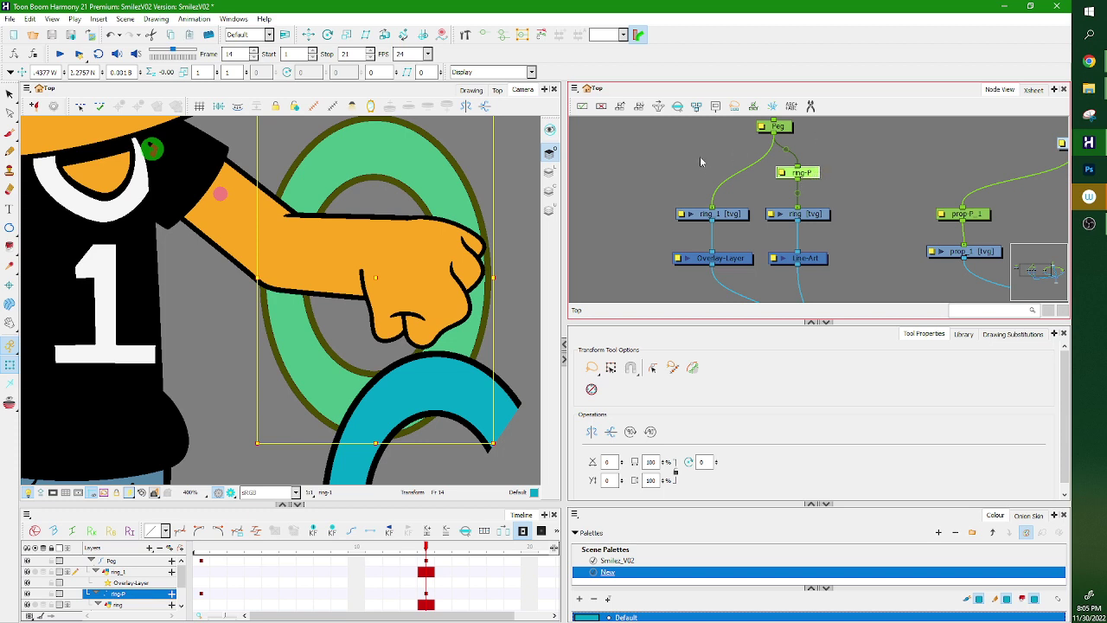
click(694, 151)
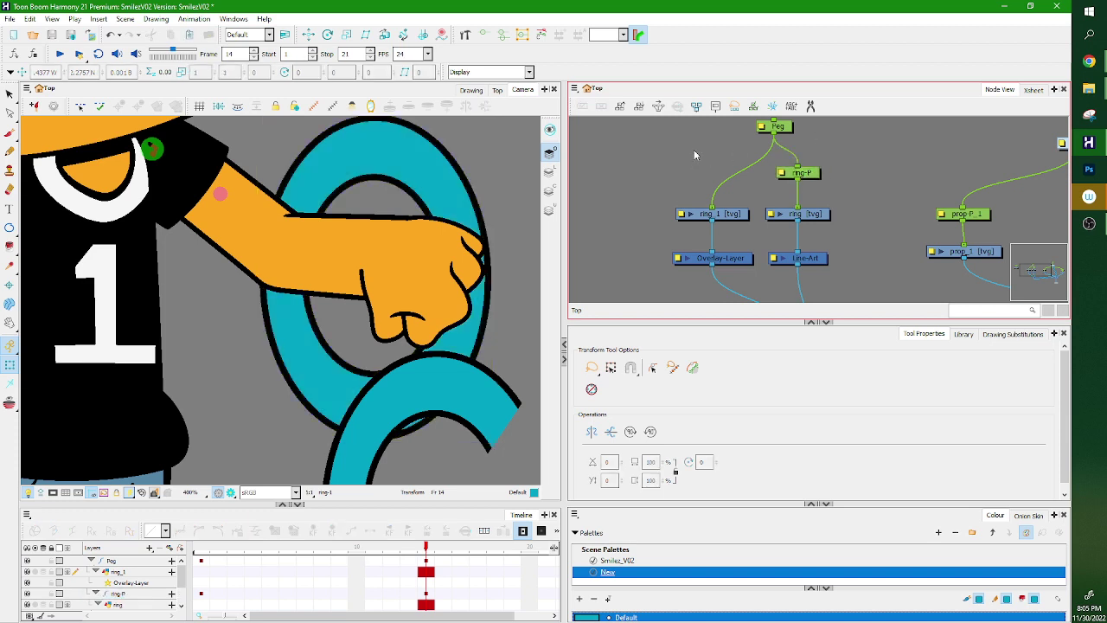
key(ctrl+shift+v)
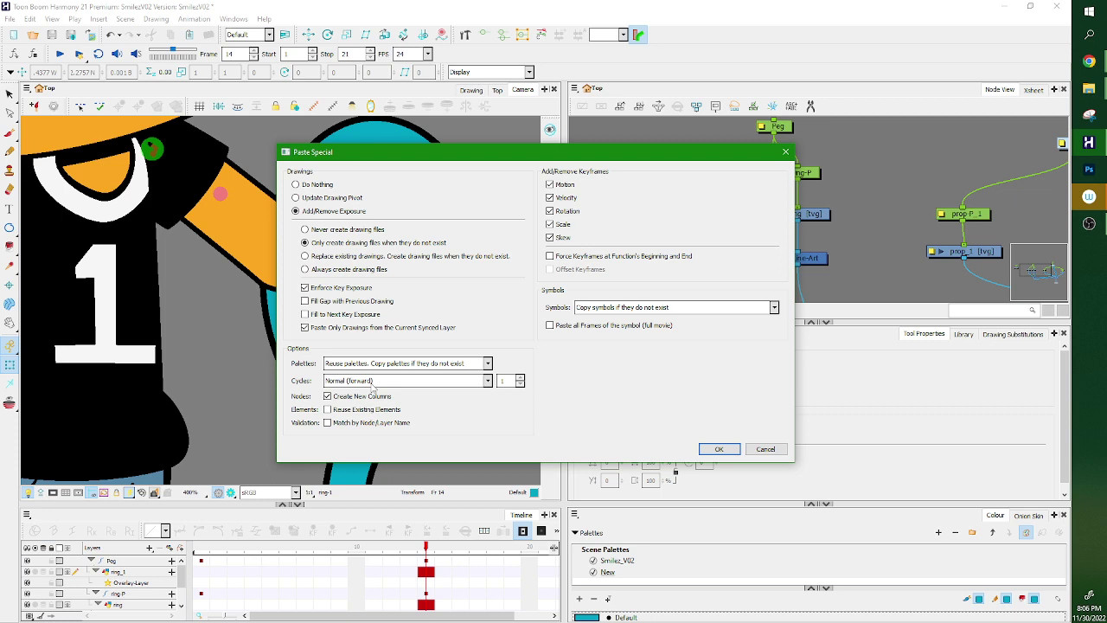
click(715, 449)
click(733, 161)
mouse_move(733, 163)
mouse_down()
mouse_move(722, 175)
mouse_move(743, 182)
mouse_move(733, 173)
mouse_up()
click(748, 190)
click(742, 182)
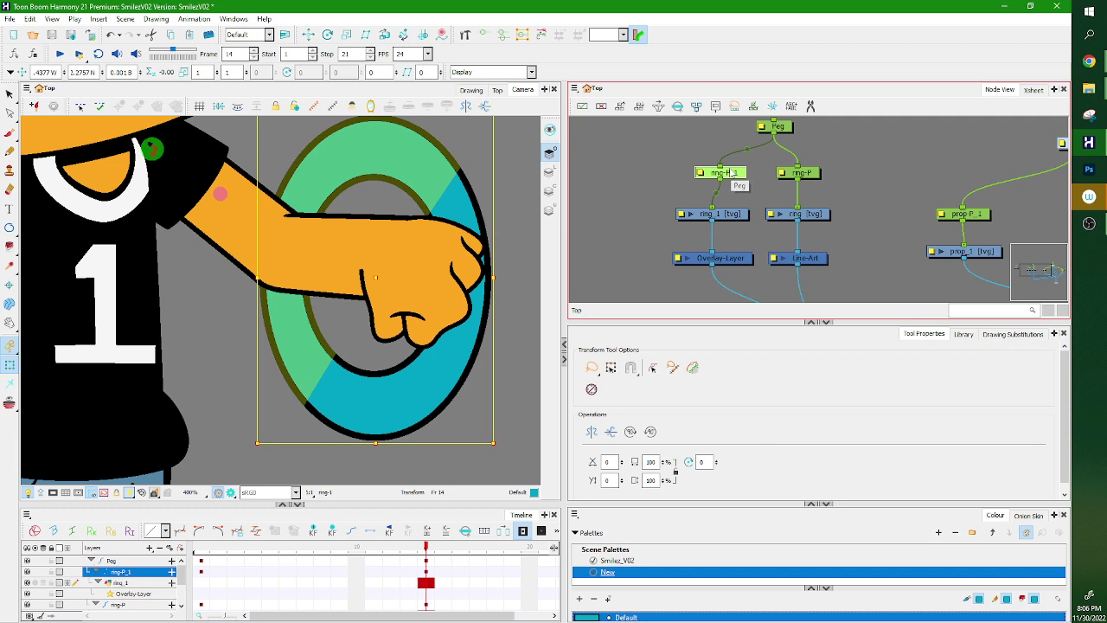
click(807, 175)
click(713, 176)
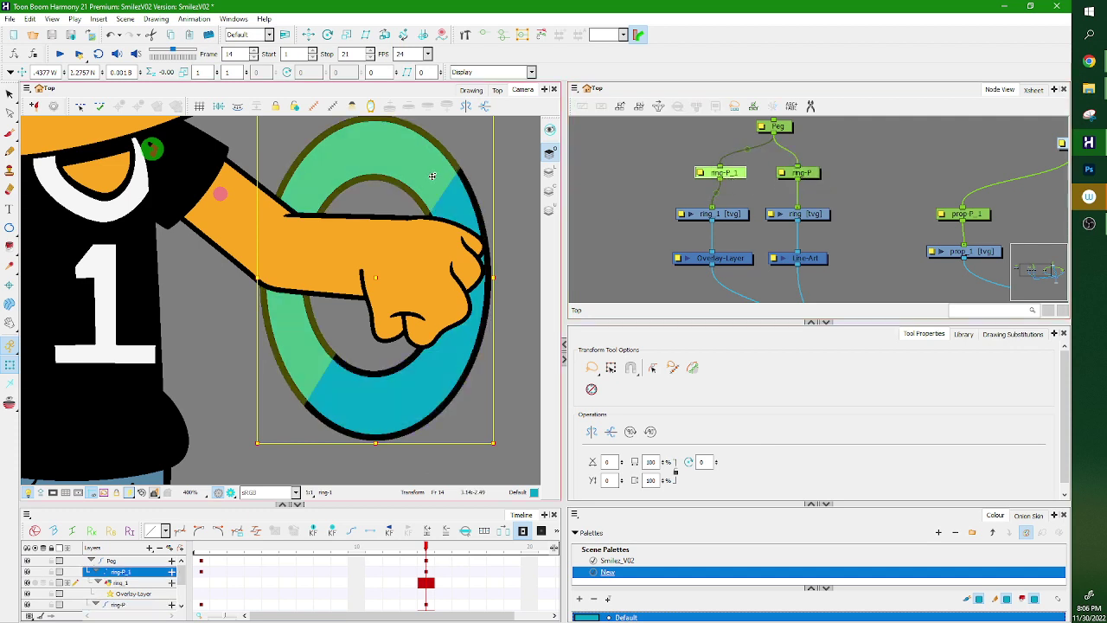
Try nudging the ring-P_1 peg, undo the move, and deselect the ring.
drag(425, 210, 425, 222)
key(ctrl+z)
click(505, 221)
scroll(503, 222, down, 5)
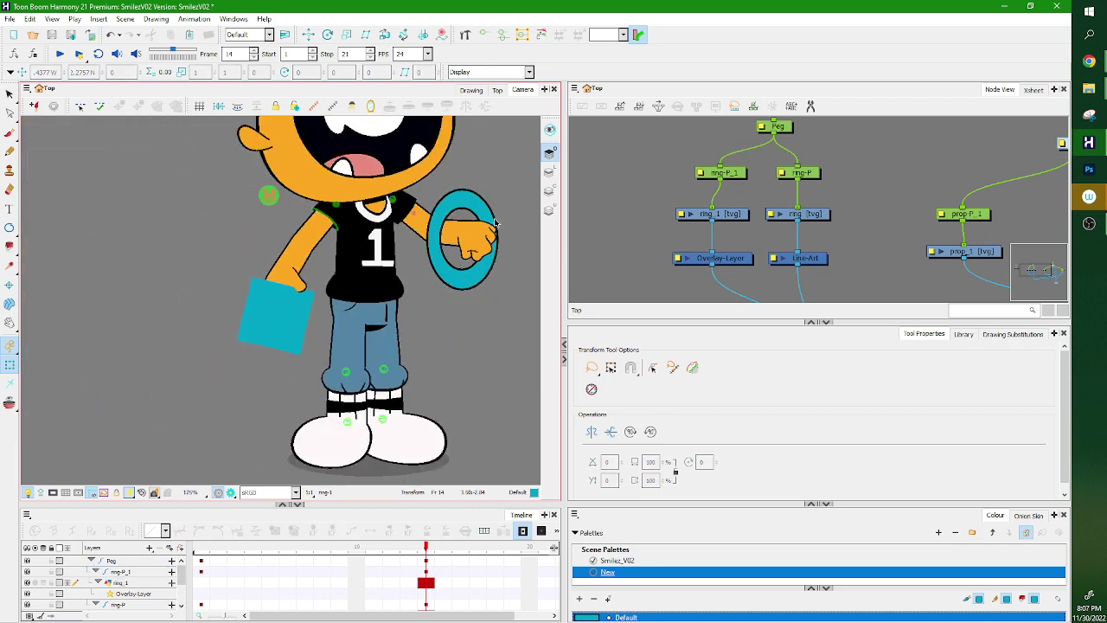
Select the arm holding the ring, enlarge the Node View, and examine where it sits inside the Smilez-G group.
click(456, 228)
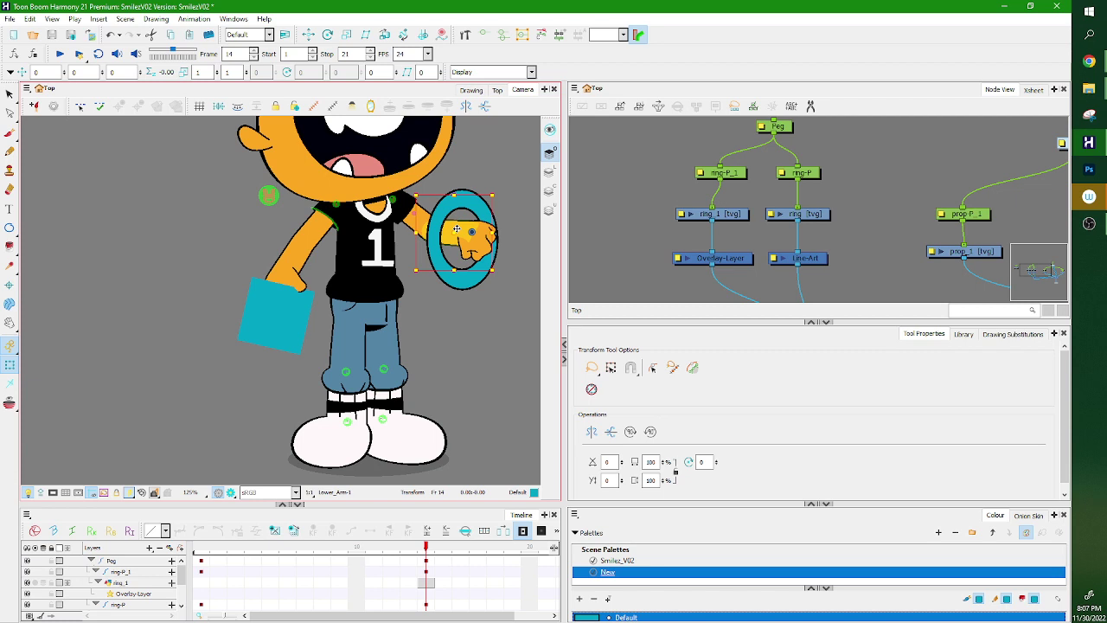
drag(913, 322, 916, 376)
scroll(977, 278, down, 4)
drag(1015, 251, 764, 243)
click(799, 214)
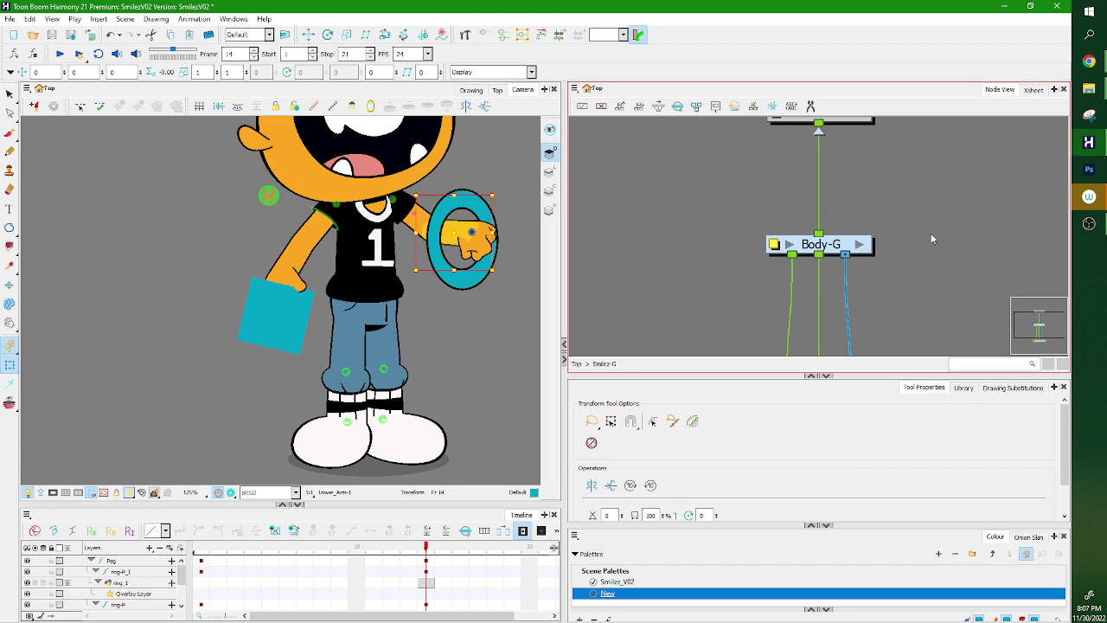
scroll(922, 178, down, 5)
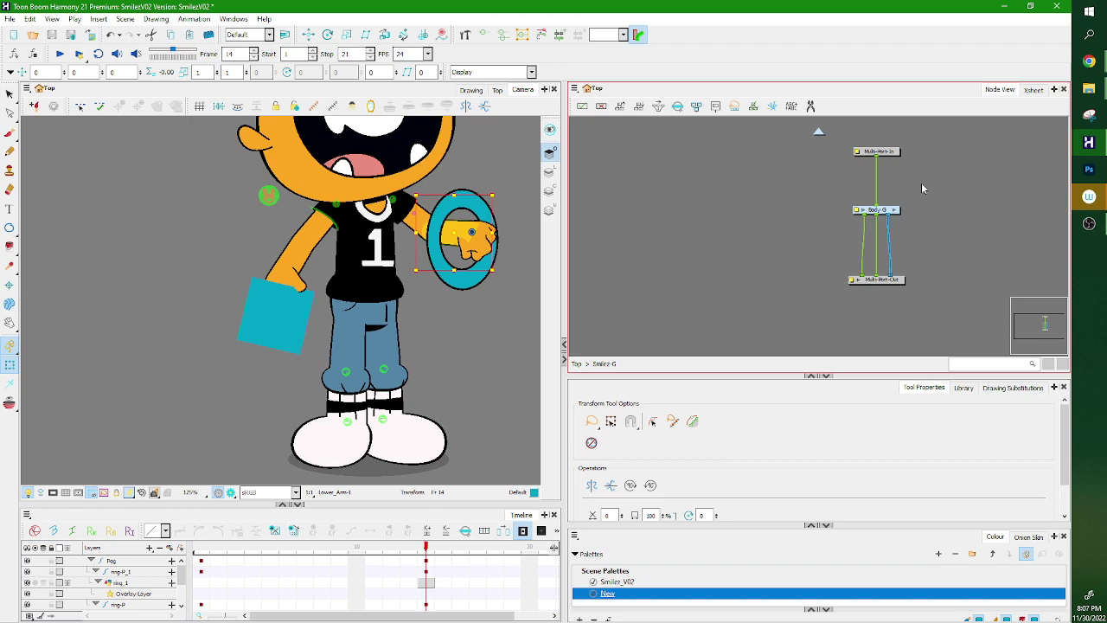
Copy the complete artwork of the top-level ring drawing, working on its Line Art layer with the Select tool.
key(alt+s)
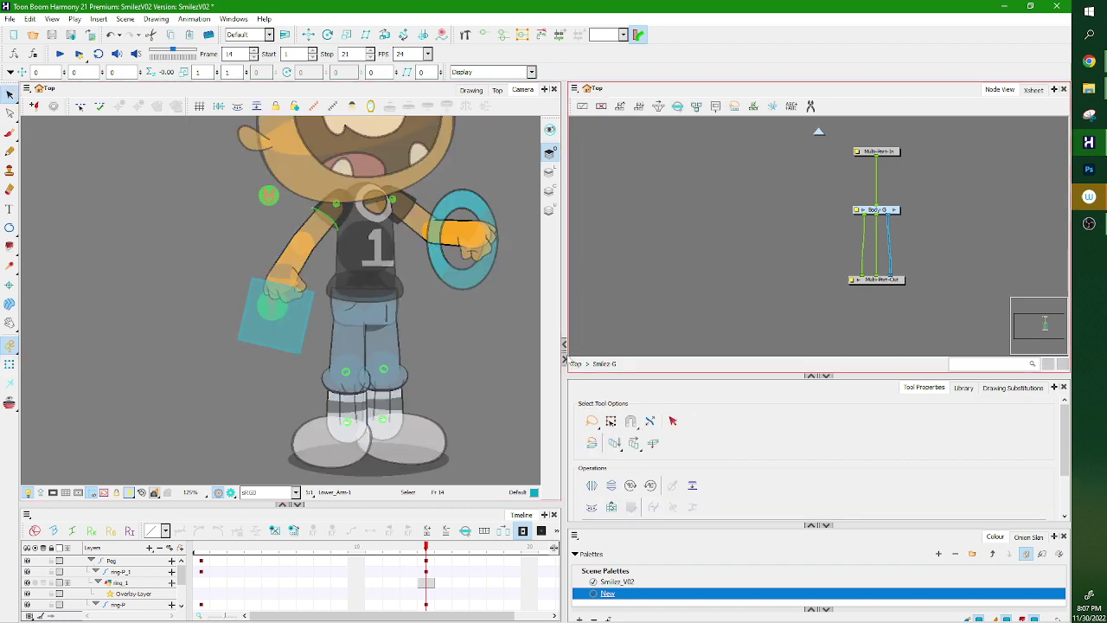
click(576, 364)
scroll(648, 273, up, 4)
click(649, 269)
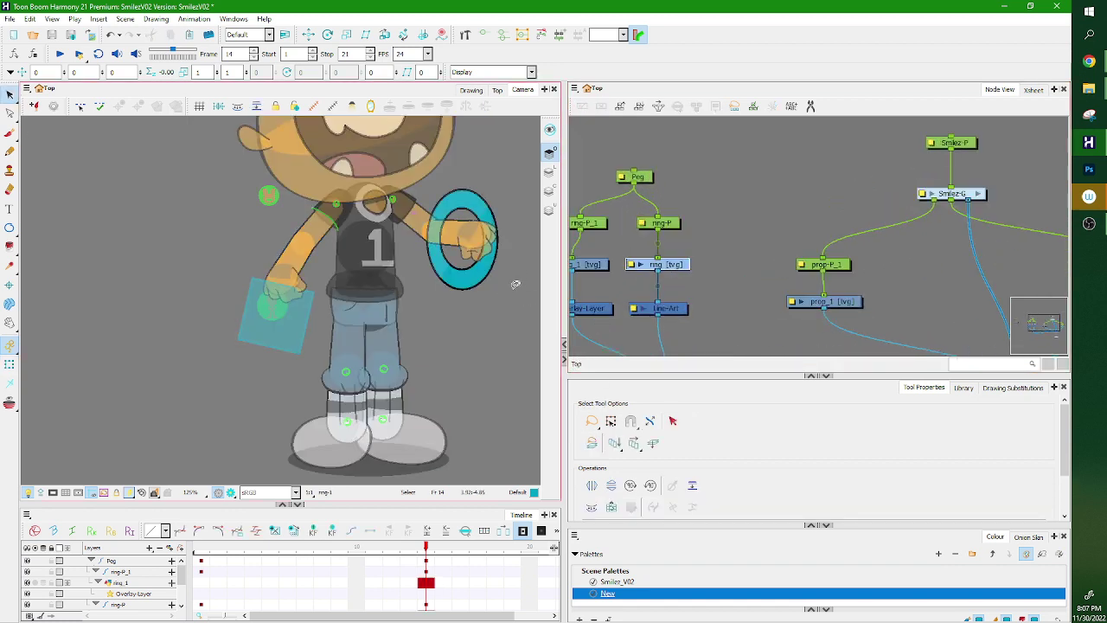
drag(510, 285, 510, 329)
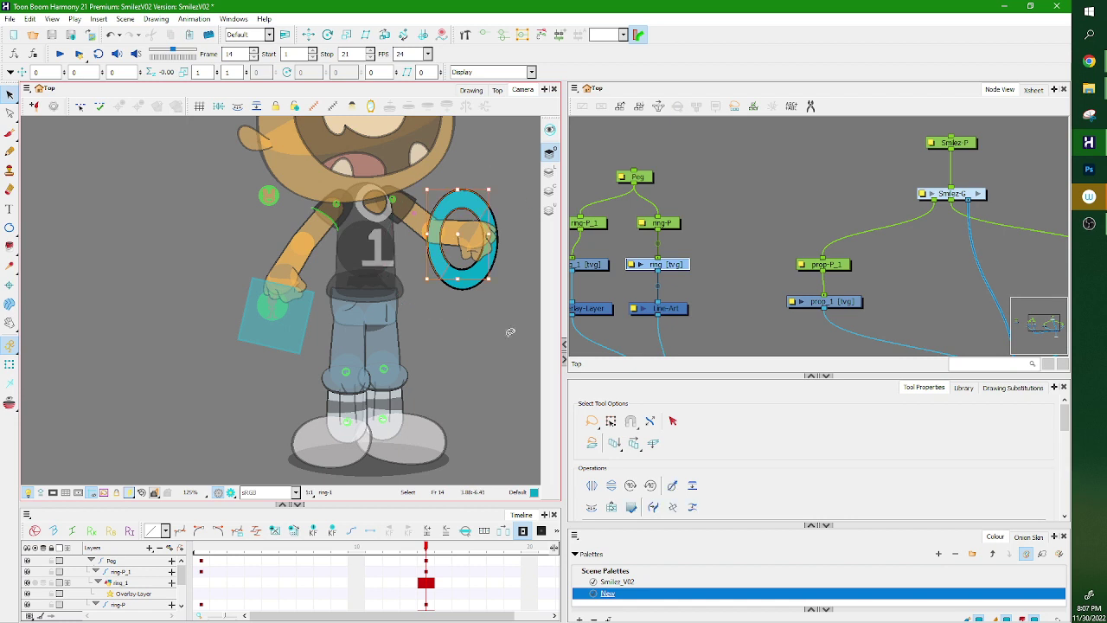
click(549, 172)
mouse_move(509, 221)
mouse_down()
mouse_move(504, 317)
mouse_move(517, 298)
mouse_up()
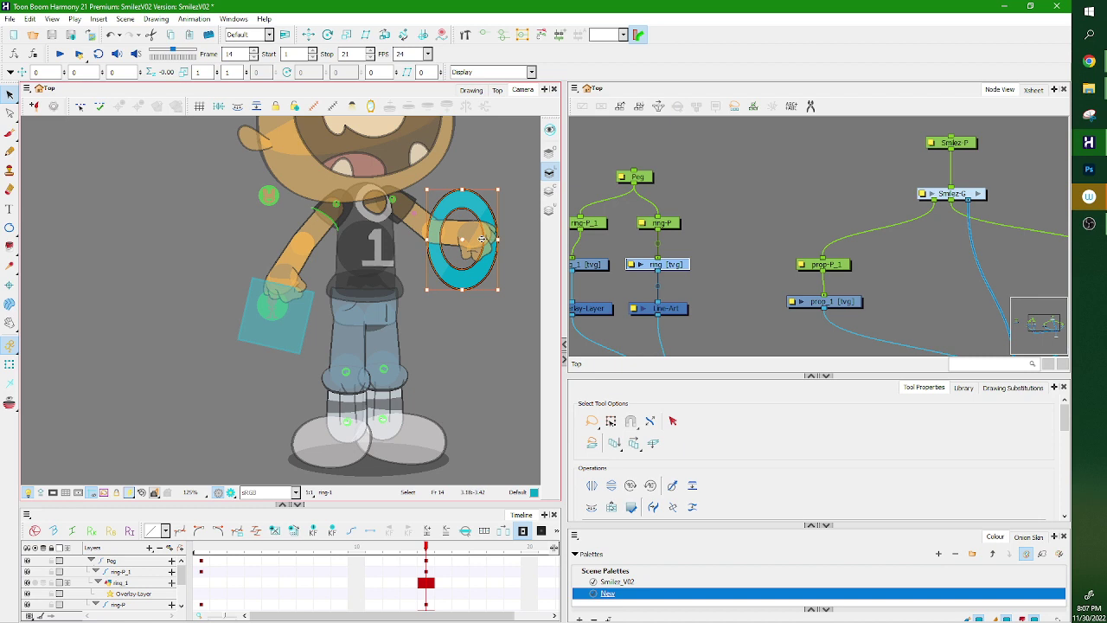
Disable both ring pegs, both ring drawings, and the Overlay-Layer and Line-Art nodes beneath the shared Peg.
drag(692, 243, 738, 199)
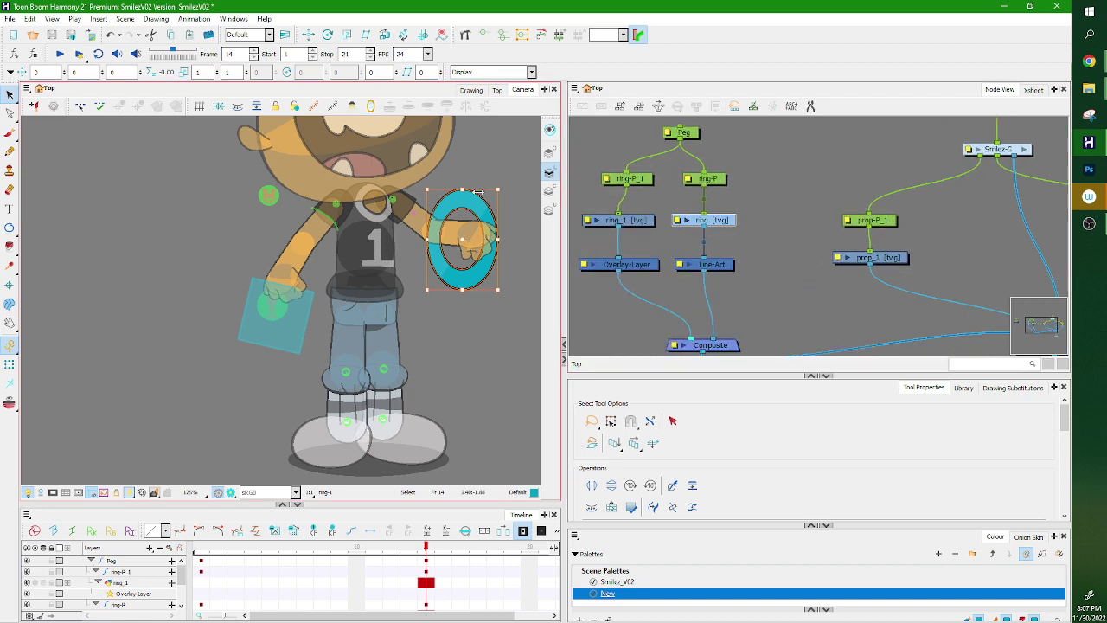
drag(586, 152, 756, 272)
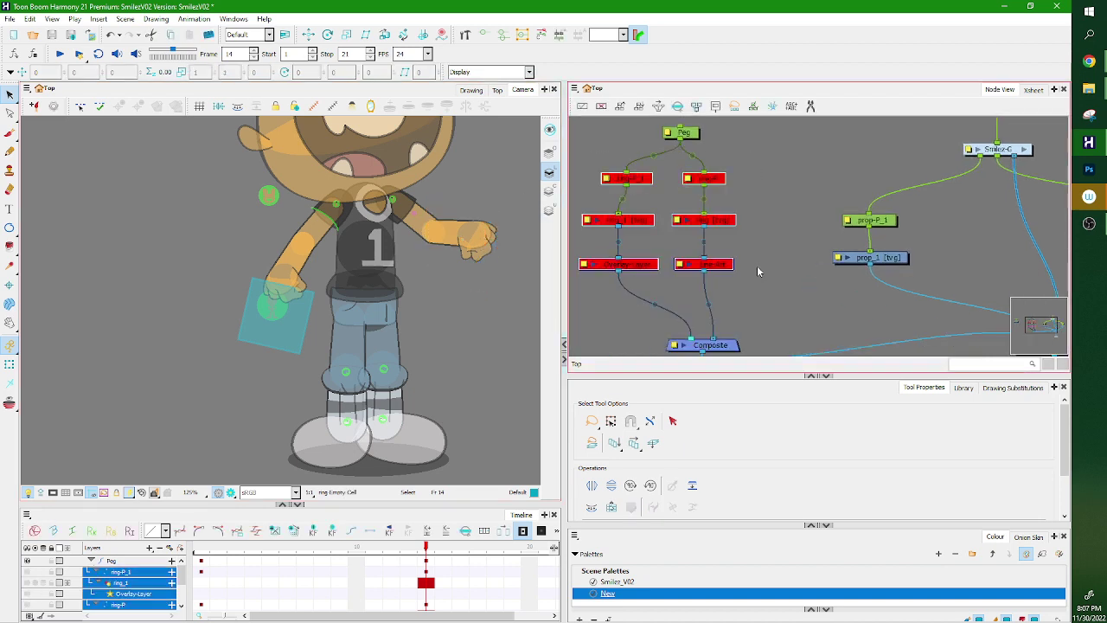
Duplicate the fist's D6 drawing in Hand_LA and enlarge the Drawing Substitutions view to show its drawings.
key(shift+t)
click(484, 242)
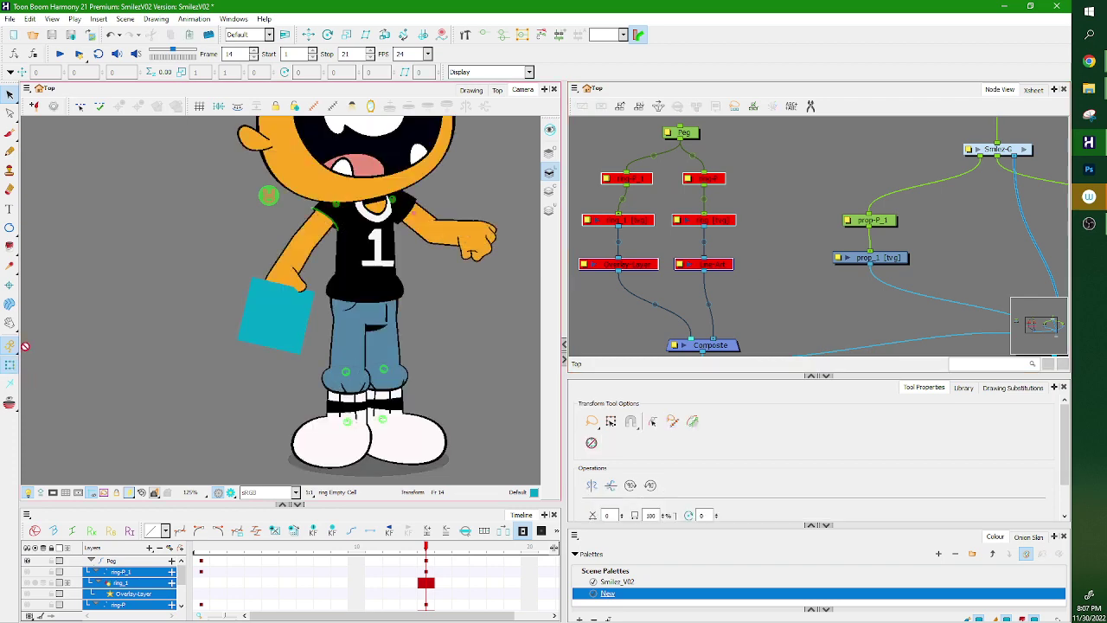
key(o)
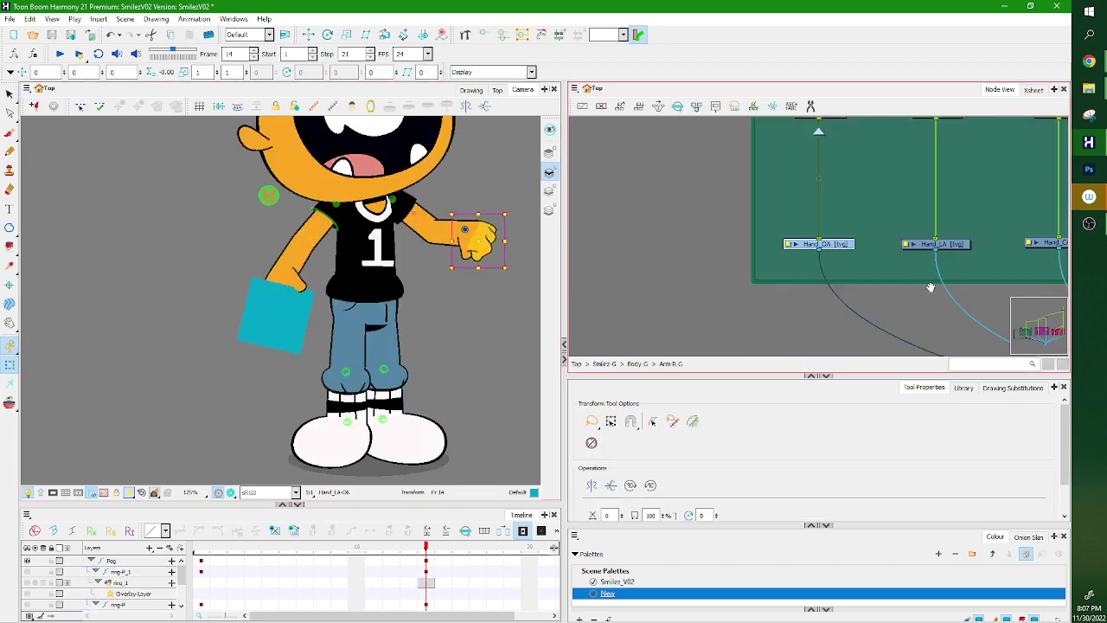
drag(920, 289, 914, 334)
click(1020, 389)
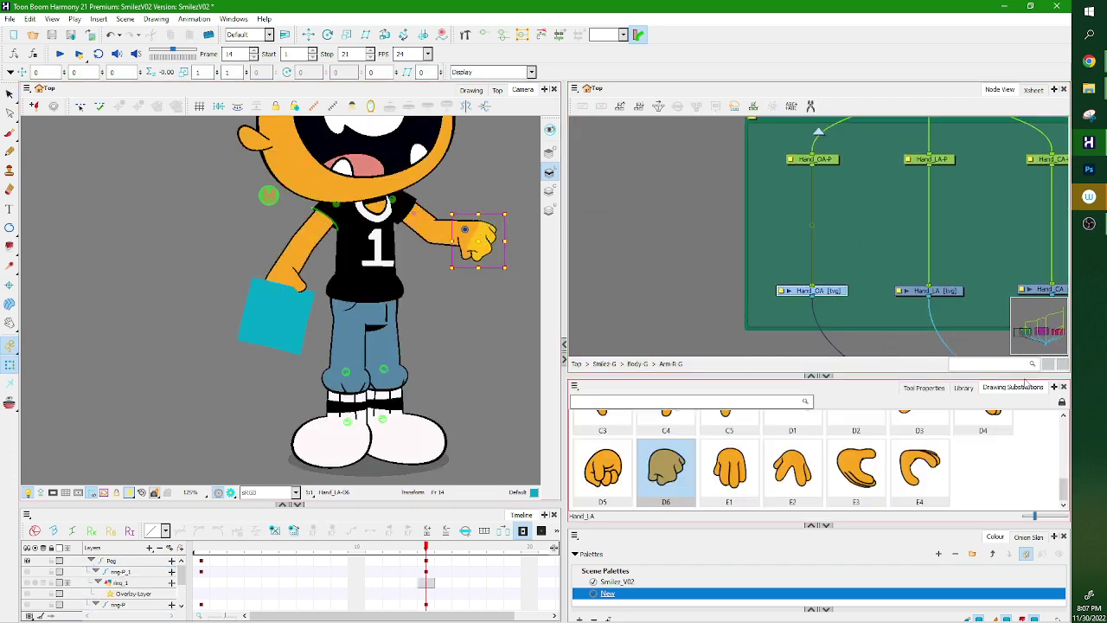
drag(1030, 302, 1030, 241)
click(495, 251)
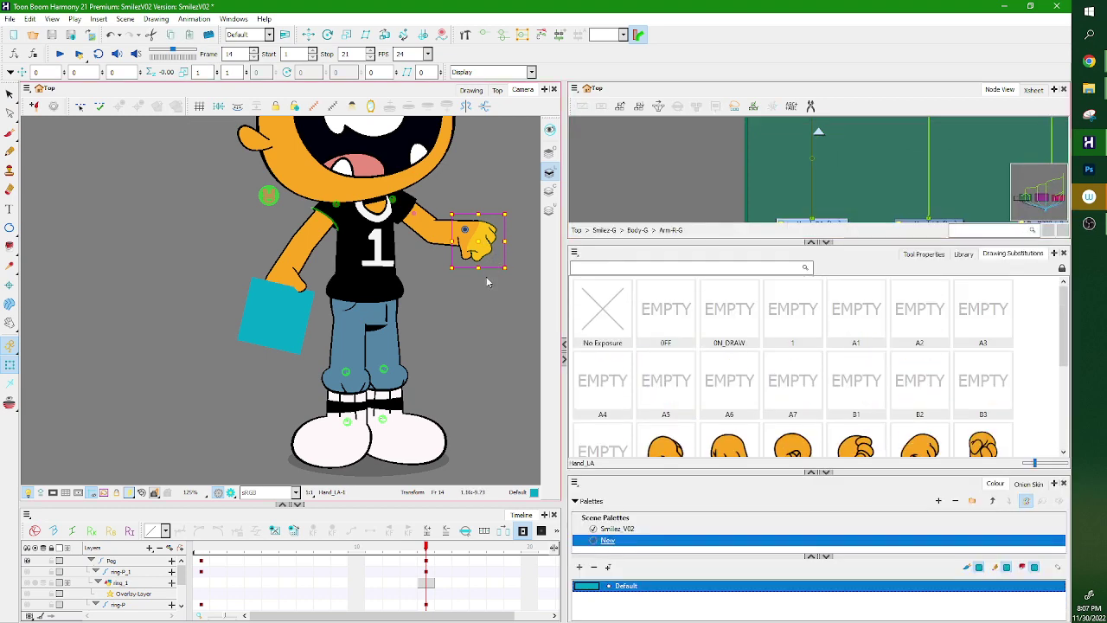
mouse_move(1063, 355)
mouse_down()
mouse_move(1062, 440)
mouse_move(1068, 264)
mouse_up()
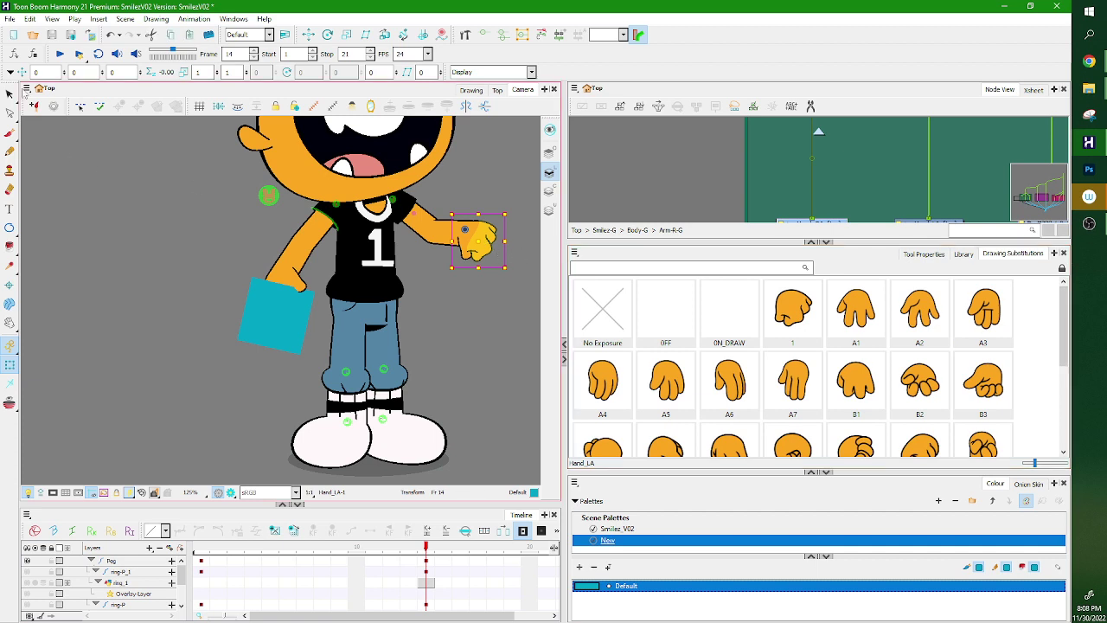
Try pasting the ring artwork into the duplicated fist drawing and shifting it outward around the fist.
key(alt+s)
click(481, 261)
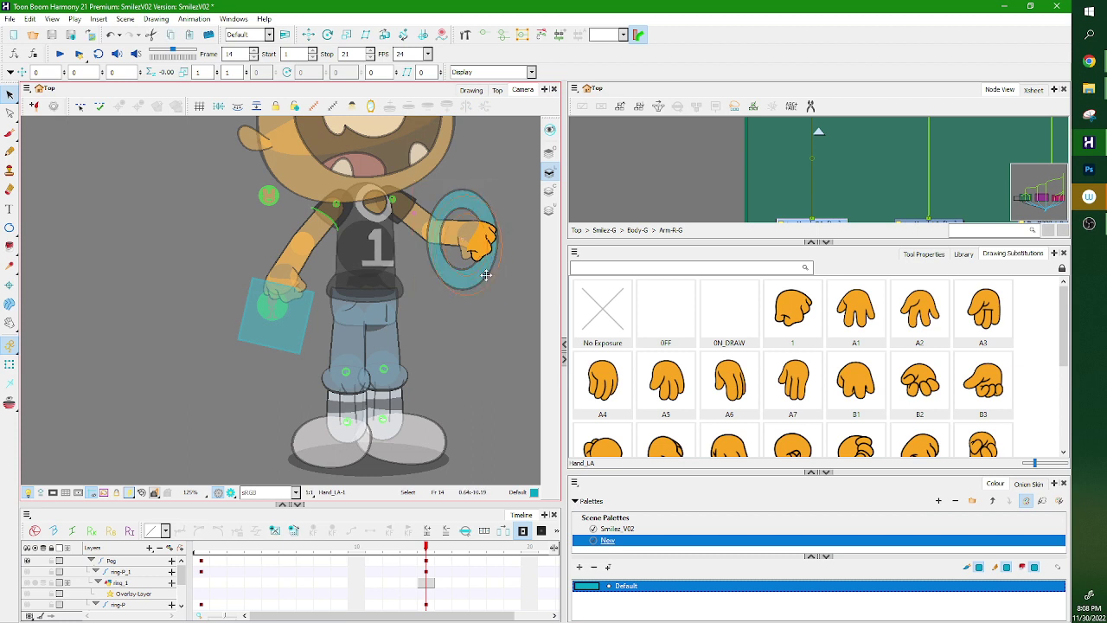
drag(503, 278, 499, 277)
click(492, 338)
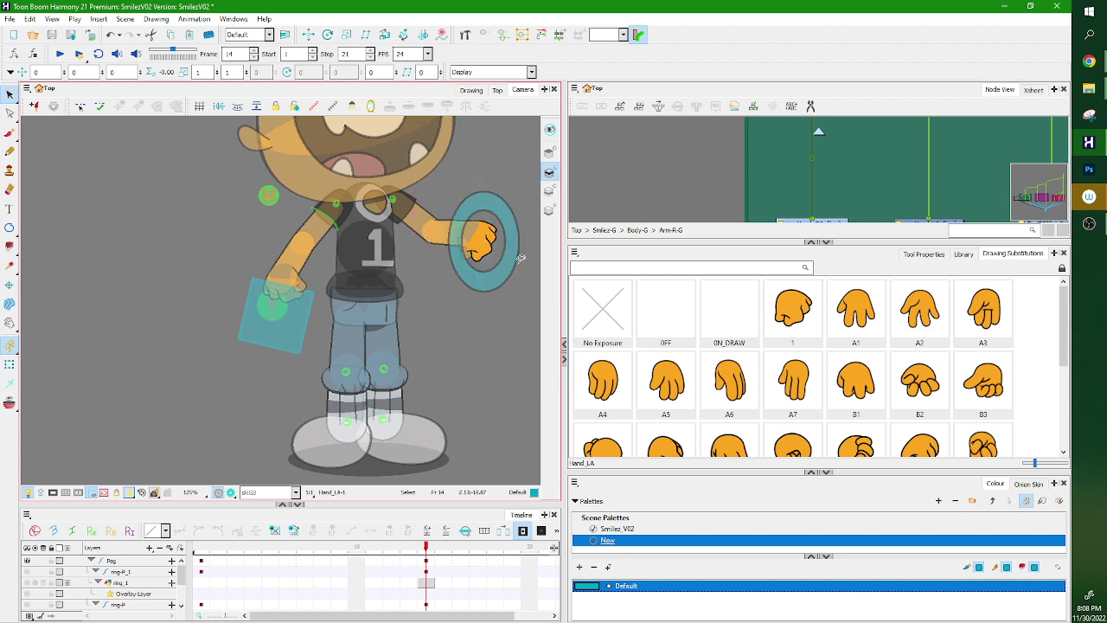
key(shift+t)
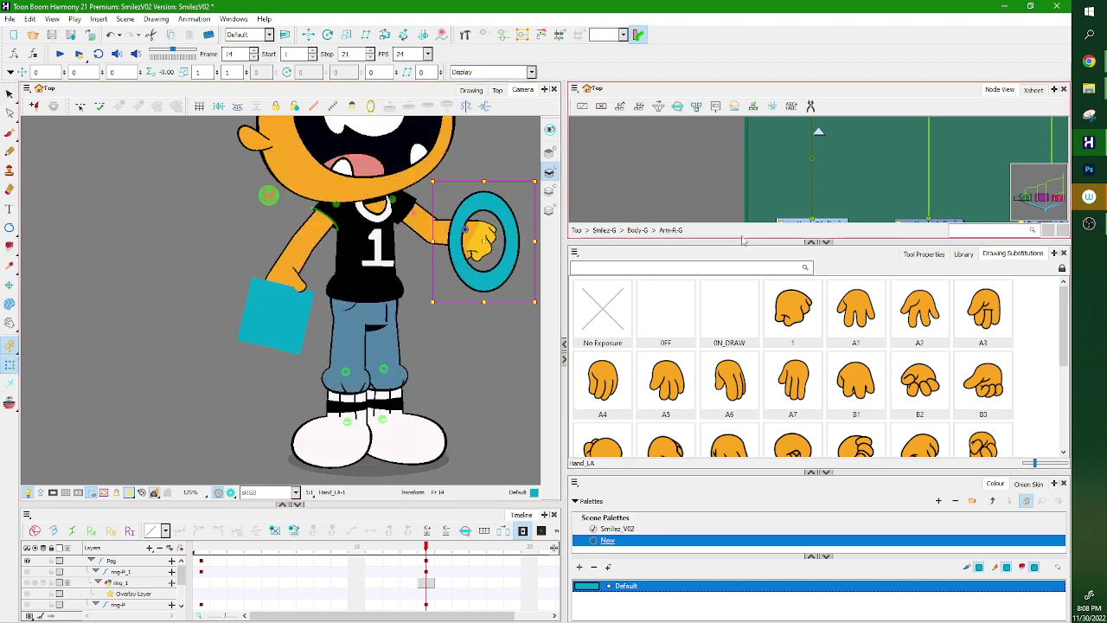
drag(738, 304, 744, 318)
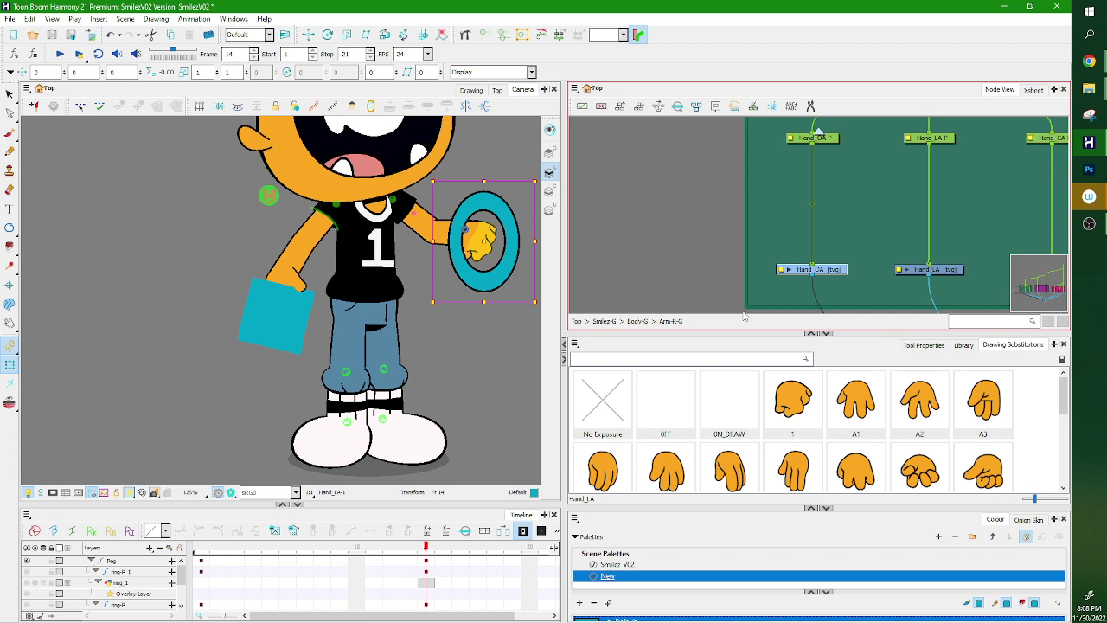
Undo the pasting and placement of the ring in the fist drawing.
key(ctrl+z)
key(ctrl+z)
key(ctrl+z)
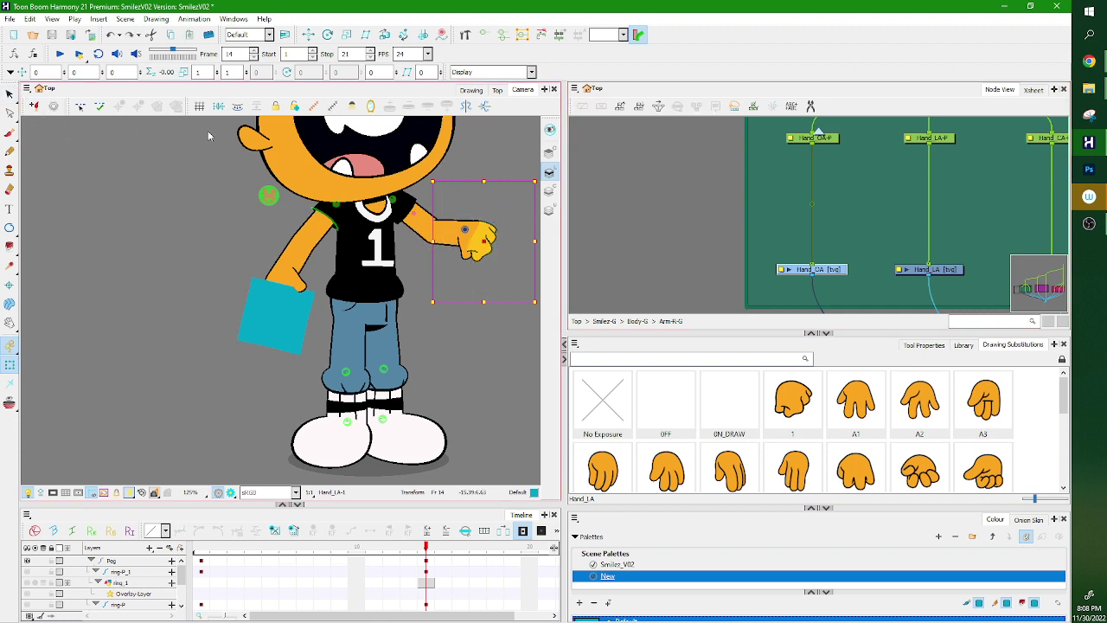
Paste the ring artwork into the Hand_LA fist drawing with the Select tool so it encircles the fist.
click(948, 272)
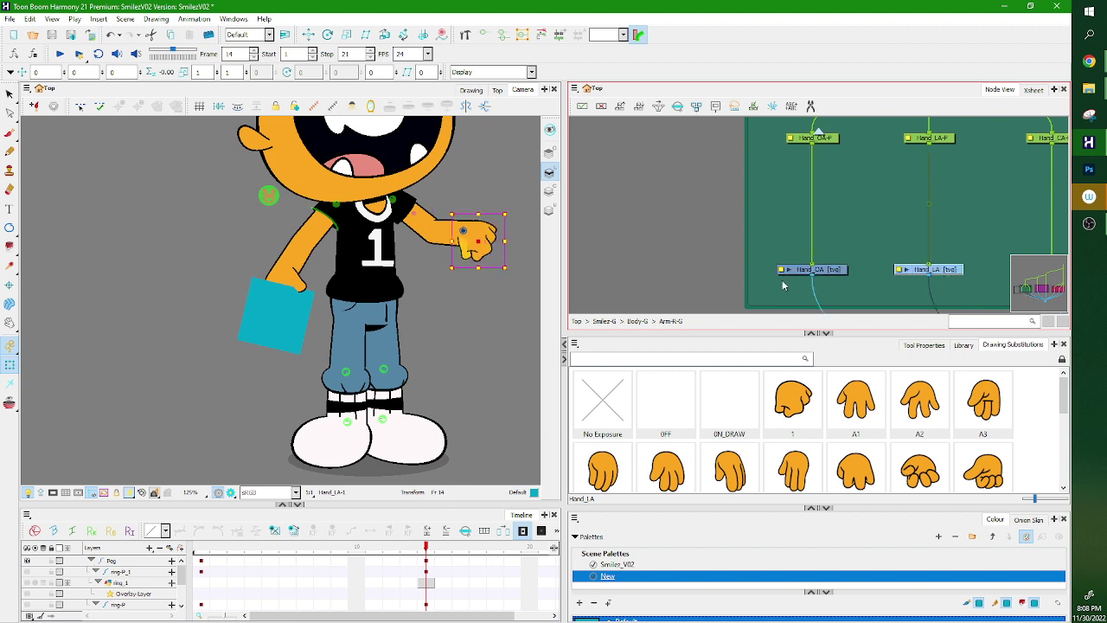
key(alt+s)
key(ctrl+v)
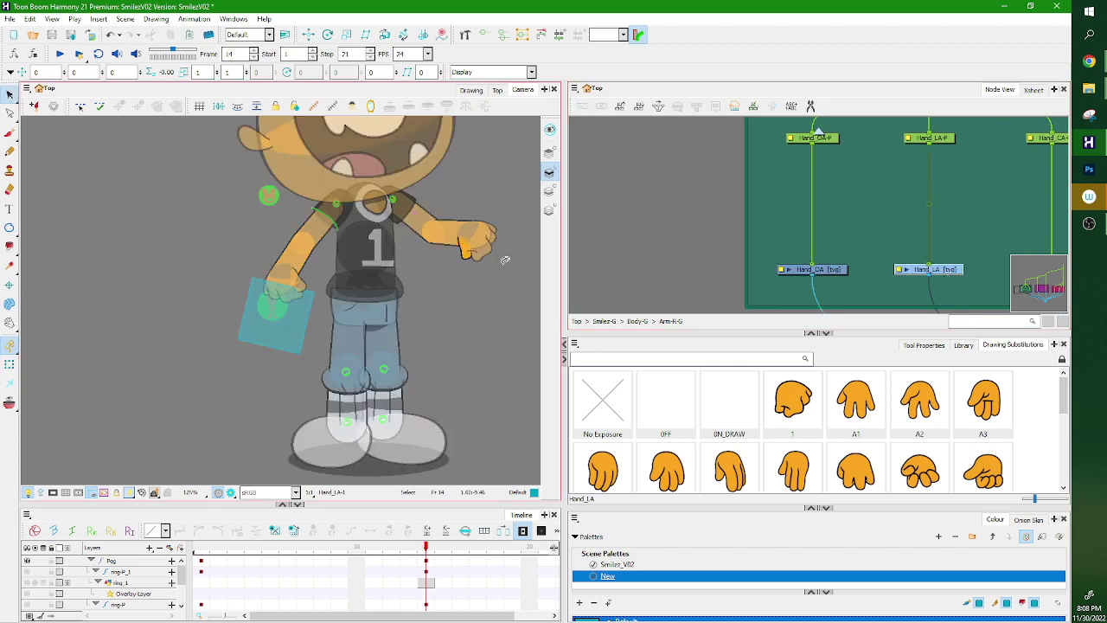
click(584, 226)
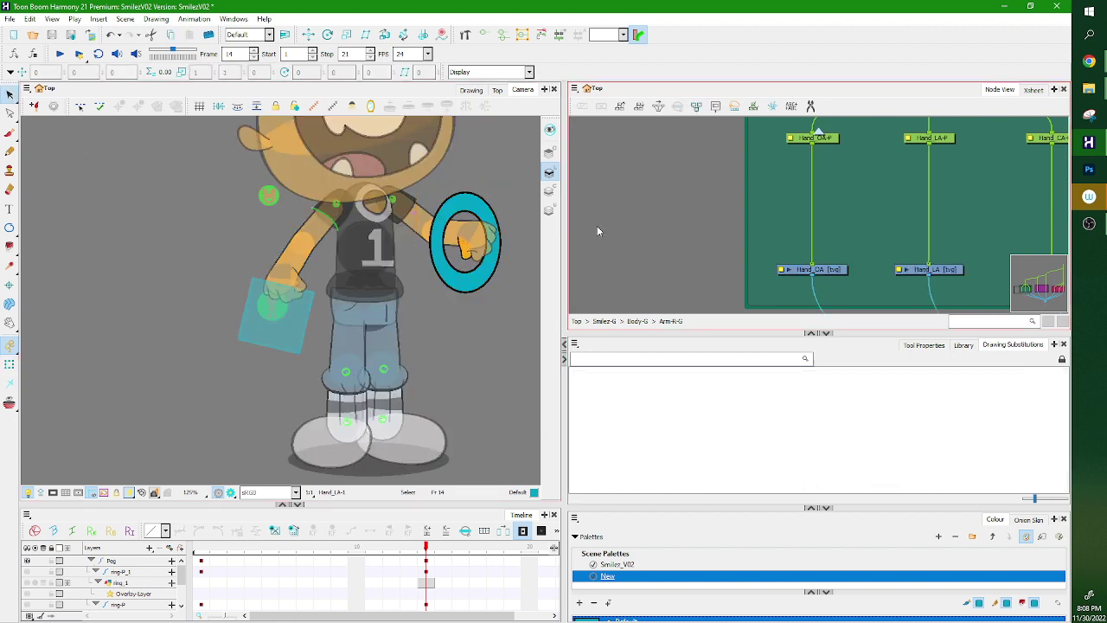
Select the combined fist and ring with the Transform tool and check them as one drawing on the whole character.
key(shift+t)
click(498, 265)
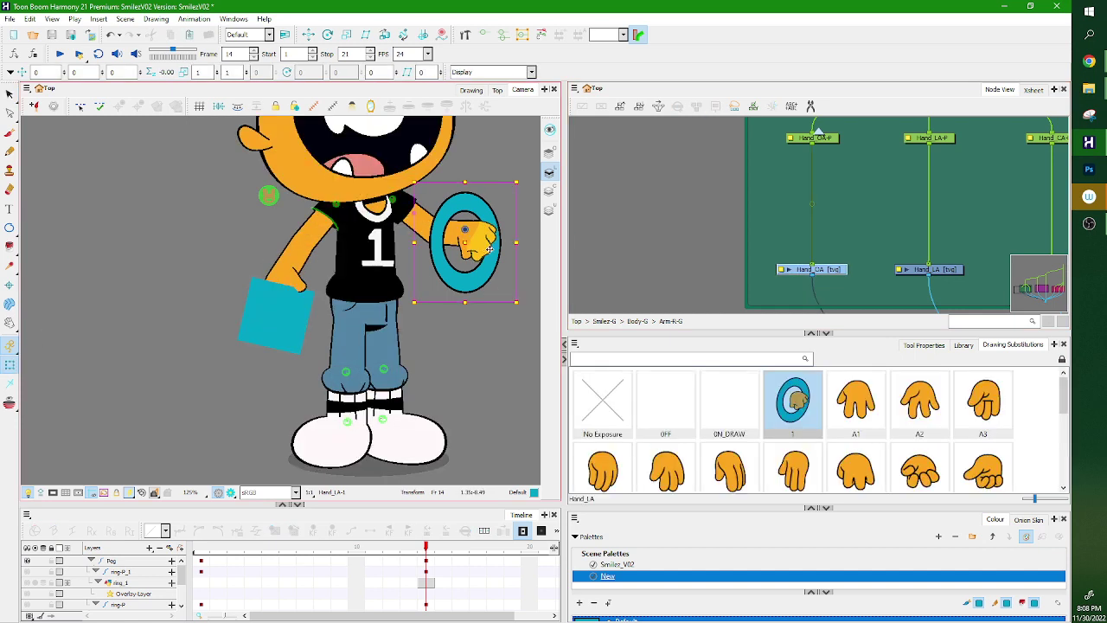
drag(499, 265, 492, 253)
scroll(492, 253, down, 4)
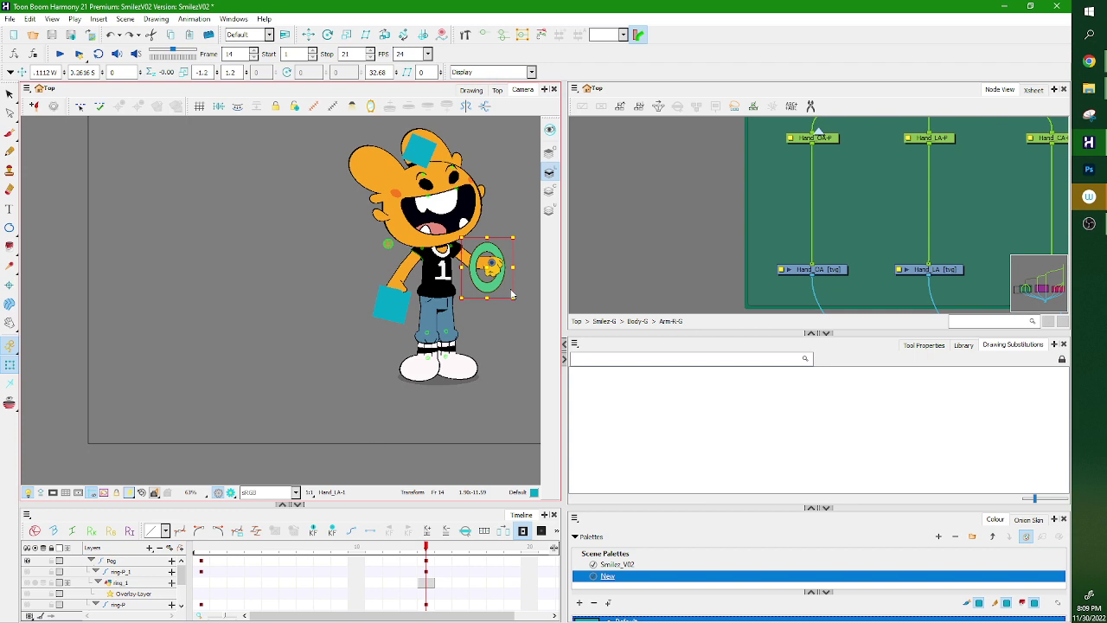
Return to the top level of the node network and examine the Smilez-G group with its prop pegs and drawings.
click(653, 292)
scroll(653, 296, down, 2)
click(577, 321)
drag(755, 268, 762, 195)
drag(684, 172, 706, 277)
click(623, 273)
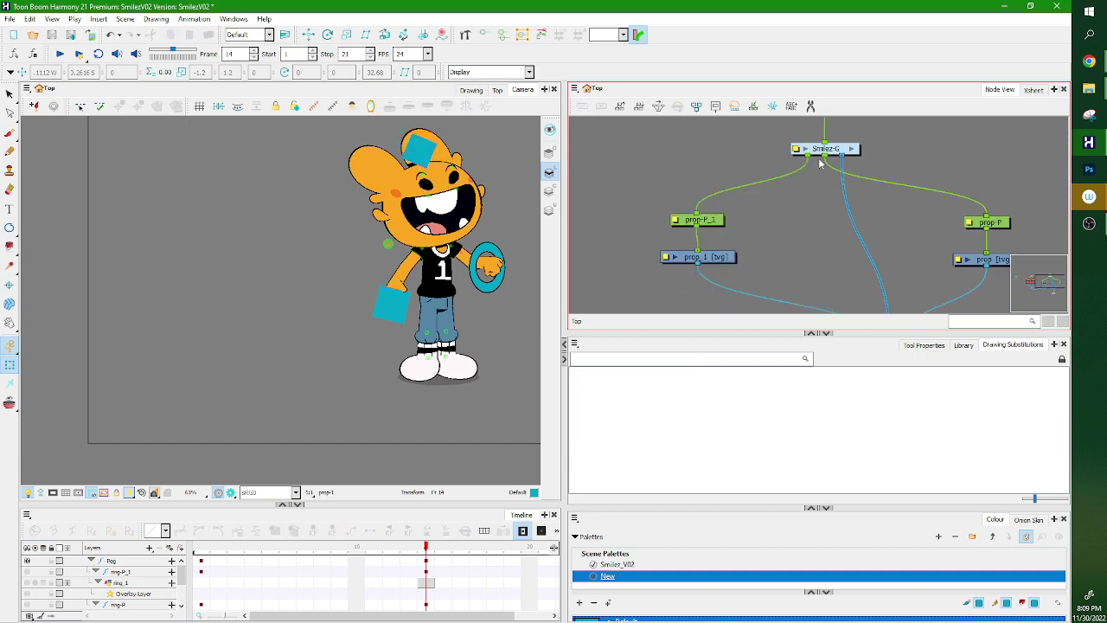
Locate the fist drawing's node inside Arm-R-G and examine the connections of the Hand, Arm and Sleeve sections.
click(492, 264)
key(o)
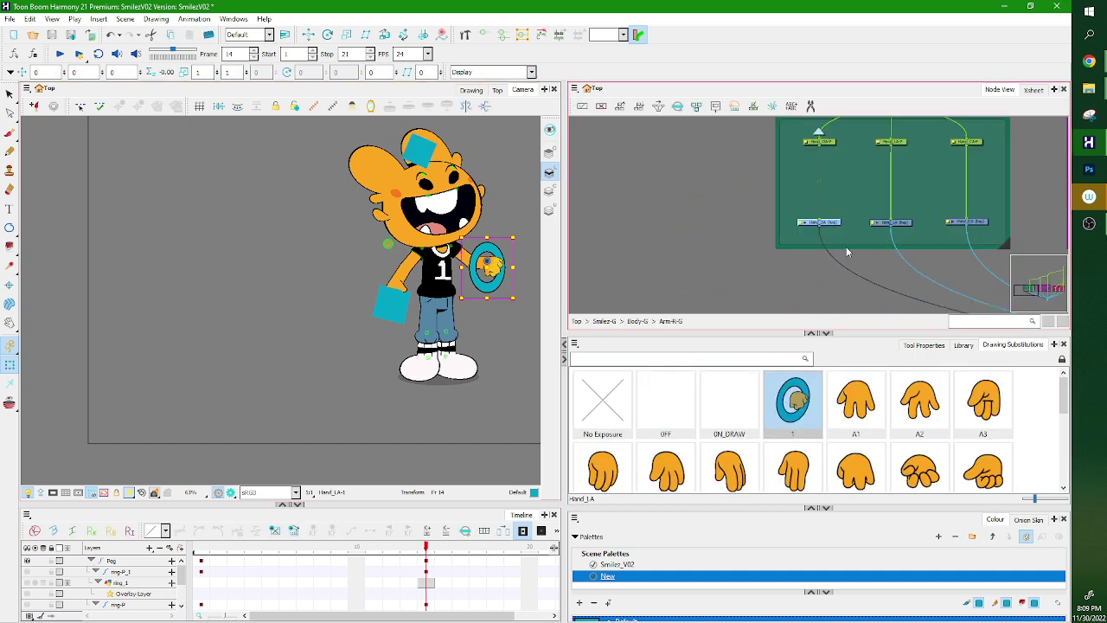
drag(733, 211, 706, 270)
scroll(896, 222, down, 3)
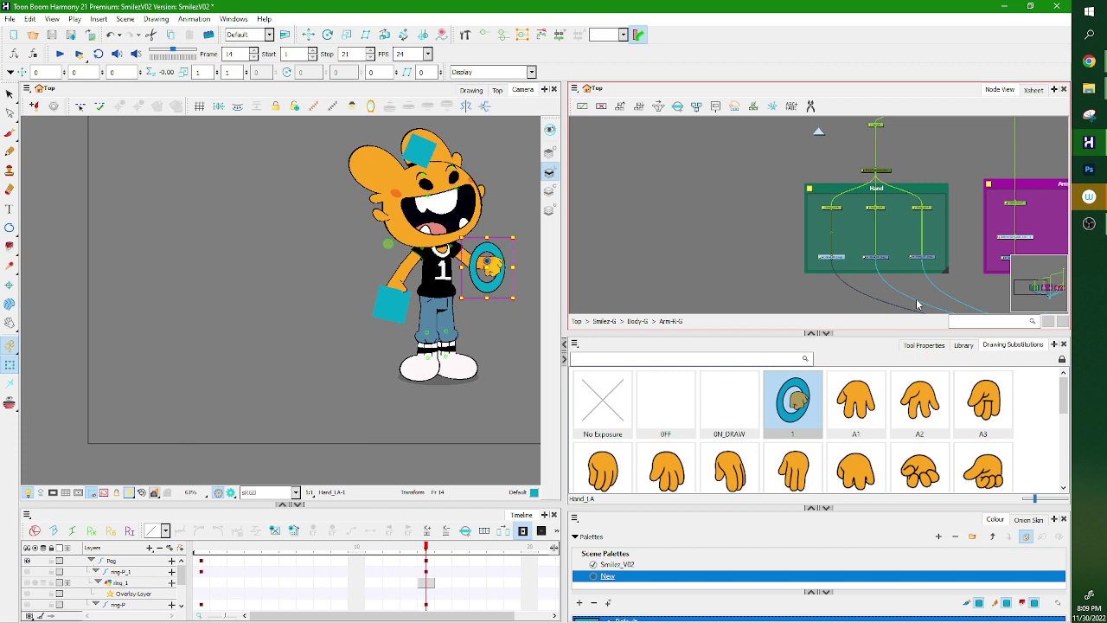
drag(957, 229, 821, 129)
scroll(823, 127, down, 2)
drag(981, 234, 944, 259)
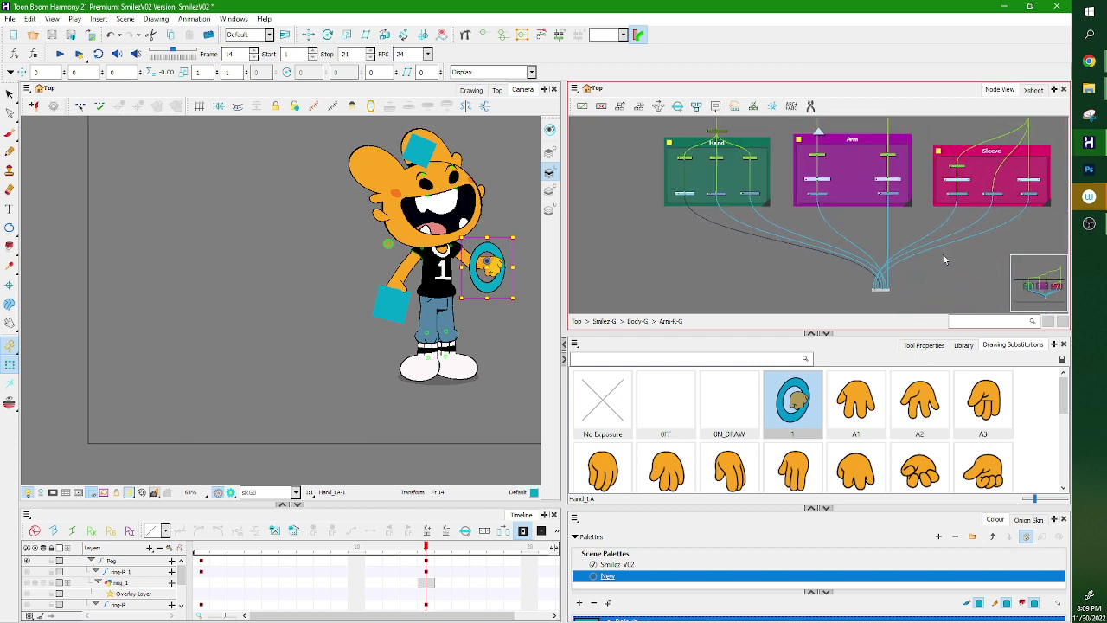
Go up to Body-G, open the Arm-L-C group, and examine its compositing network in an enlarged Node View.
click(638, 321)
mouse_move(876, 236)
mouse_down()
mouse_move(920, 184)
mouse_move(884, 281)
mouse_up()
click(672, 222)
mouse_move(722, 266)
mouse_down()
mouse_move(748, 165)
mouse_move(768, 168)
mouse_up()
scroll(750, 242, up, 4)
click(753, 210)
scroll(792, 233, down, 8)
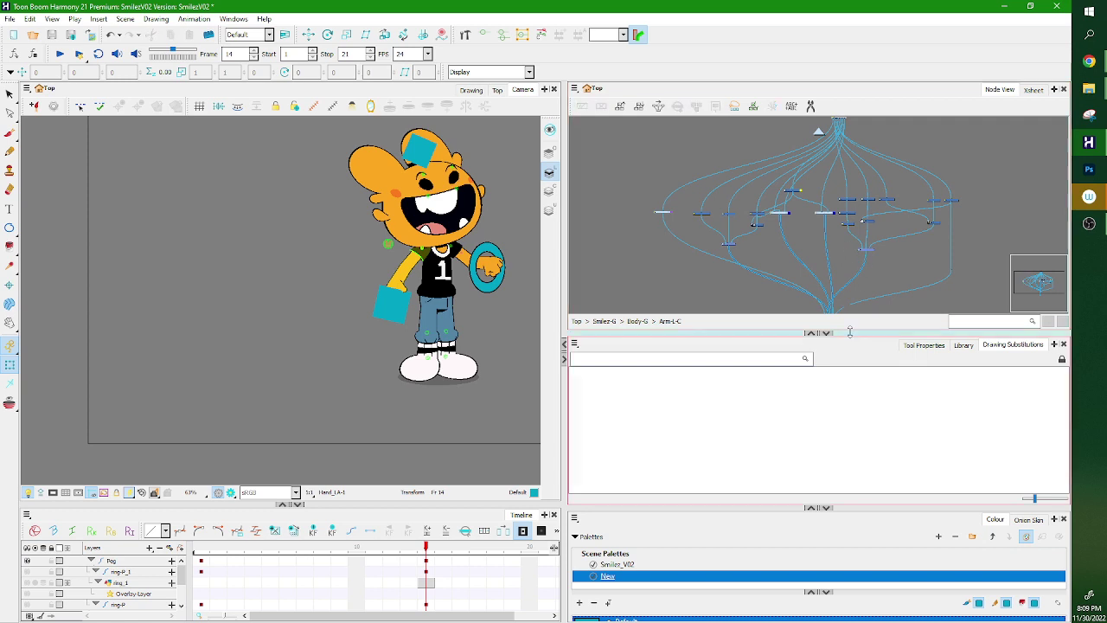
drag(850, 329, 850, 427)
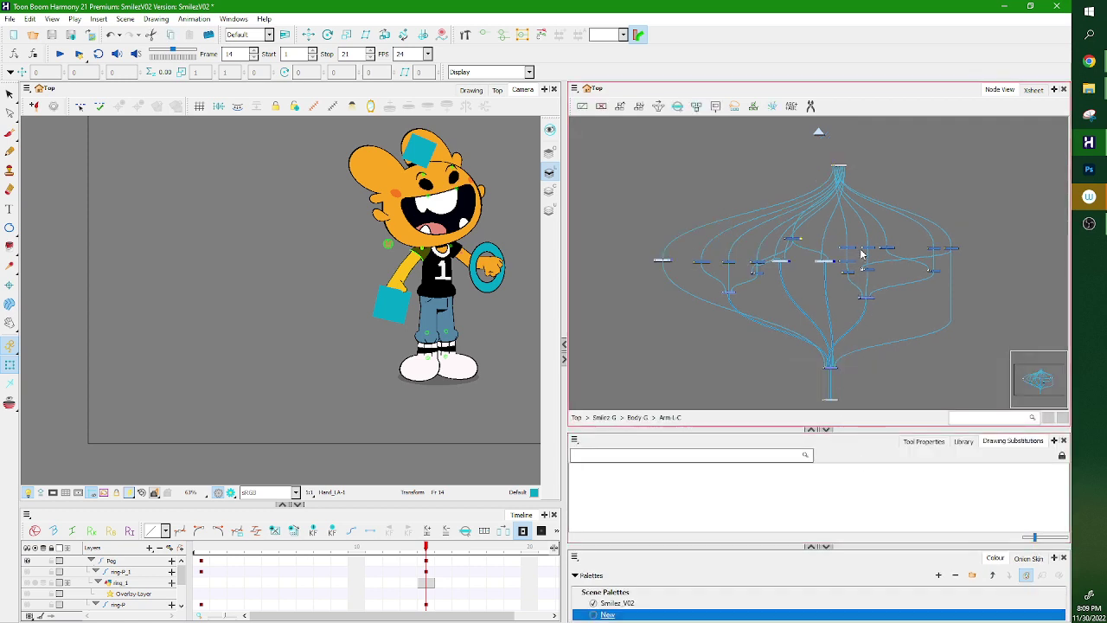
scroll(861, 255, up, 8)
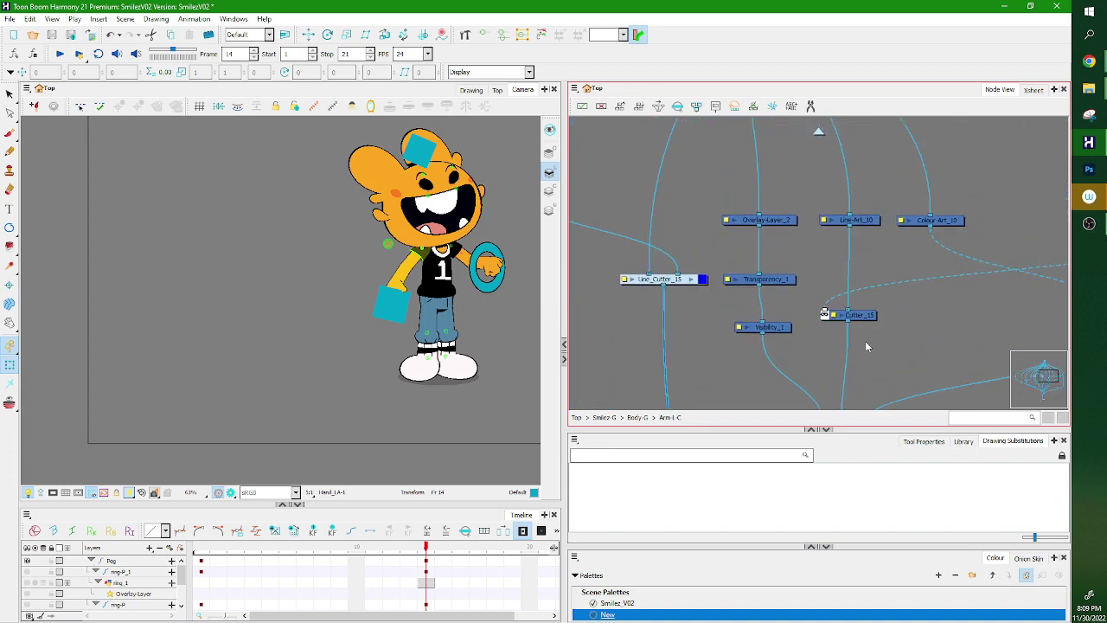
Examine Arm-L-C's overlay, transparency, visibility, line-art and cutter nodes and the contents of Line_Cutter_14, and return to the top level.
click(782, 325)
click(785, 279)
click(783, 221)
click(853, 222)
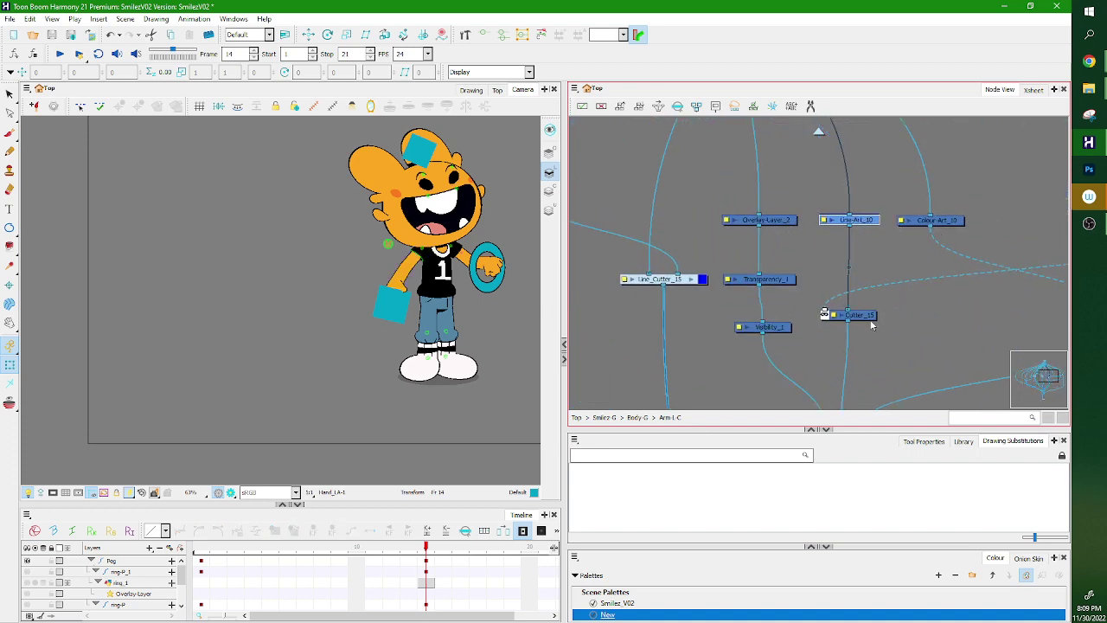
drag(813, 294, 1015, 280)
drag(758, 299, 838, 316)
click(777, 282)
scroll(870, 272, down, 6)
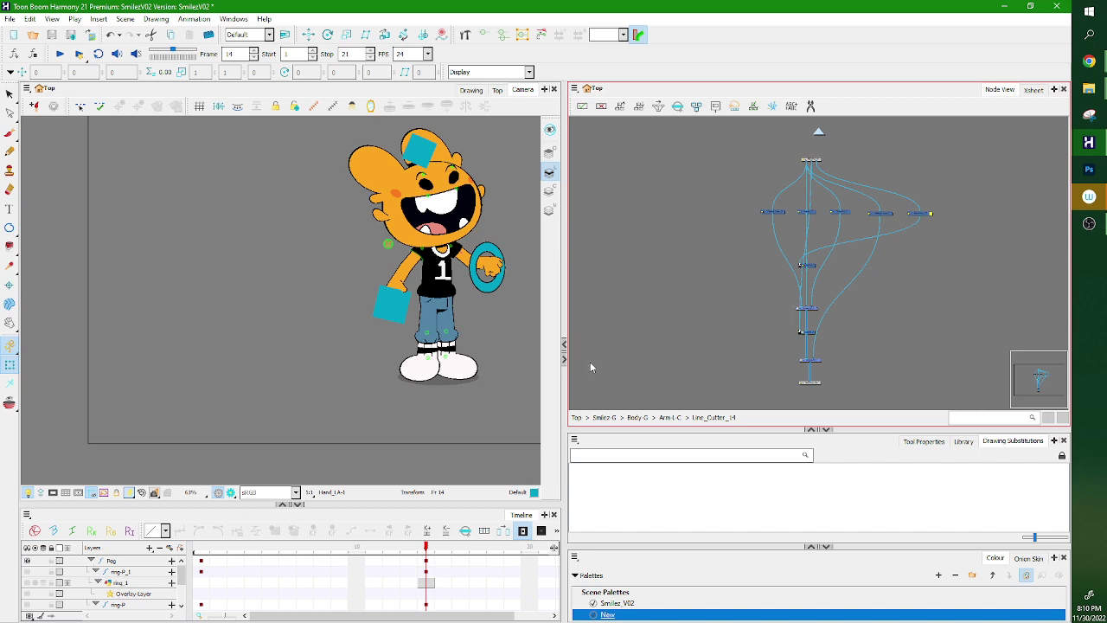
click(576, 416)
scroll(816, 329, down, 5)
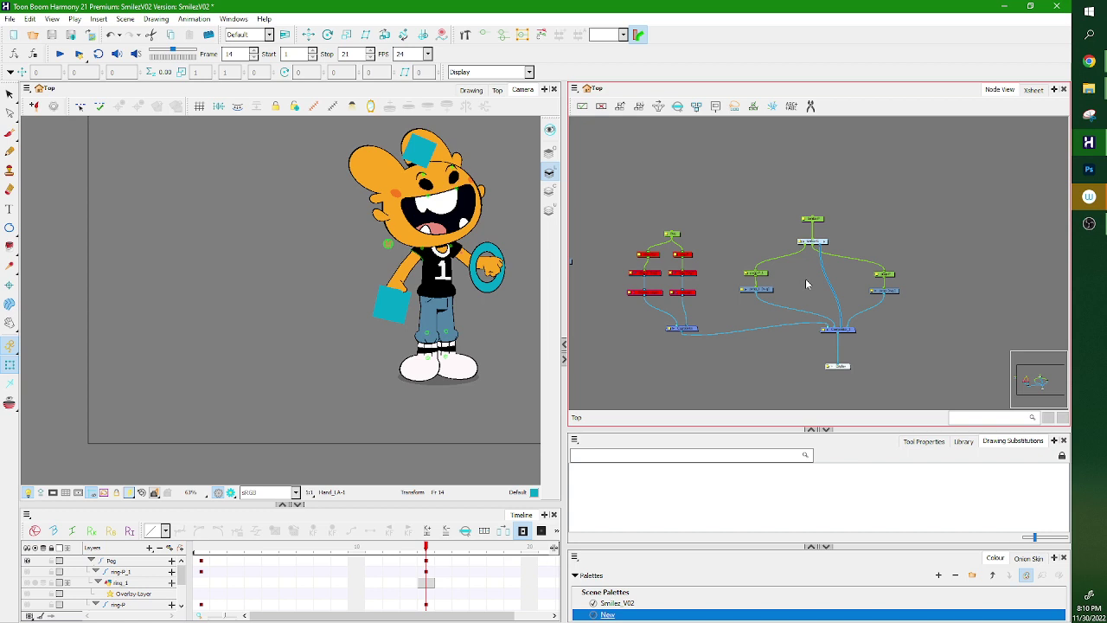
Enable the disabled ring pegs, ring drawings, Overlay-Layer and Line-Art nodes beneath the shared Peg.
scroll(805, 283, up, 3)
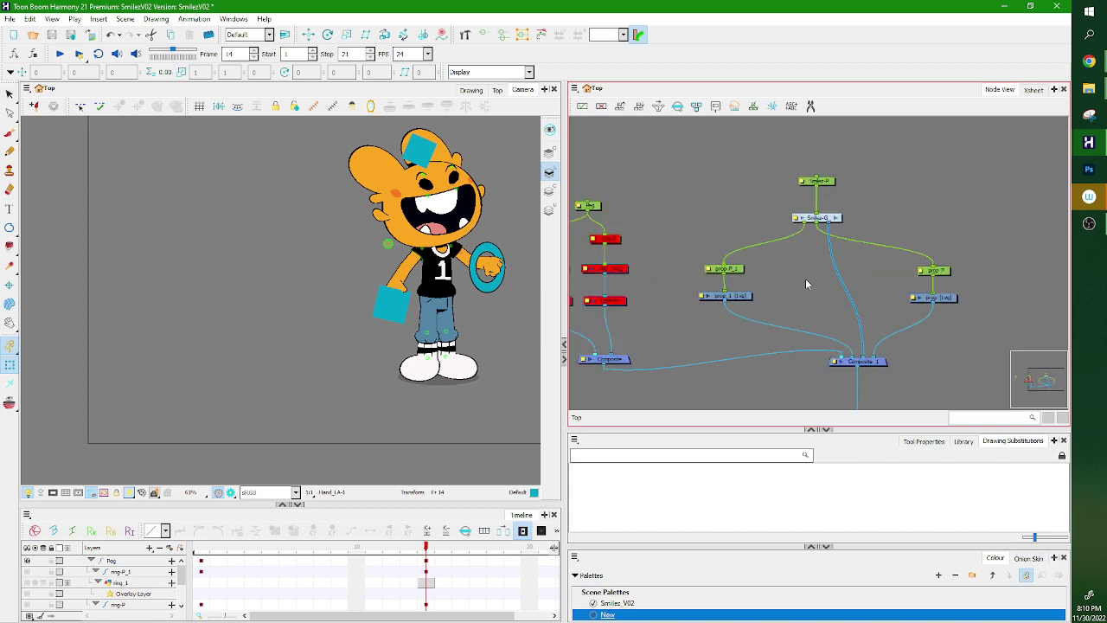
scroll(805, 284, down, 2)
scroll(805, 282, down, 1)
scroll(655, 291, up, 4)
drag(655, 267, 805, 268)
scroll(717, 283, down, 2)
scroll(694, 286, up, 3)
drag(781, 178, 924, 313)
key(a)
click(956, 305)
scroll(633, 243, down, 2)
Place the ringOL-P and ringOL nodes beside the ring rig and connect them to the shared Peg and its Composite.
click(635, 230)
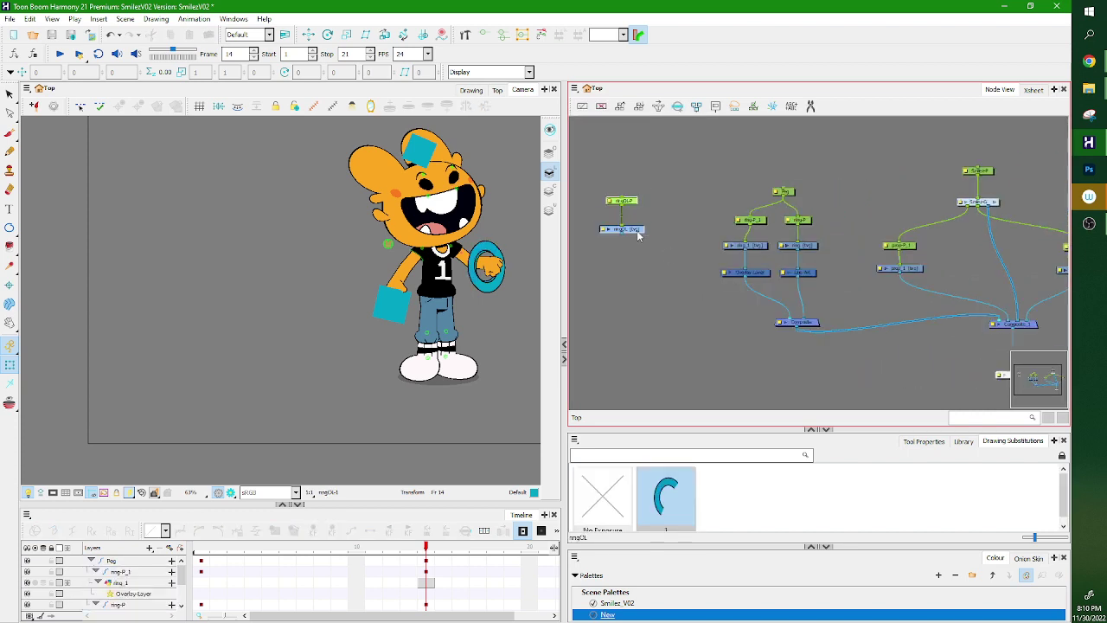
mouse_move(639, 232)
mouse_down()
mouse_move(714, 279)
mouse_move(708, 252)
mouse_move(780, 330)
mouse_move(783, 320)
mouse_up()
drag(777, 202, 691, 213)
click(677, 279)
click(709, 251)
click(665, 484)
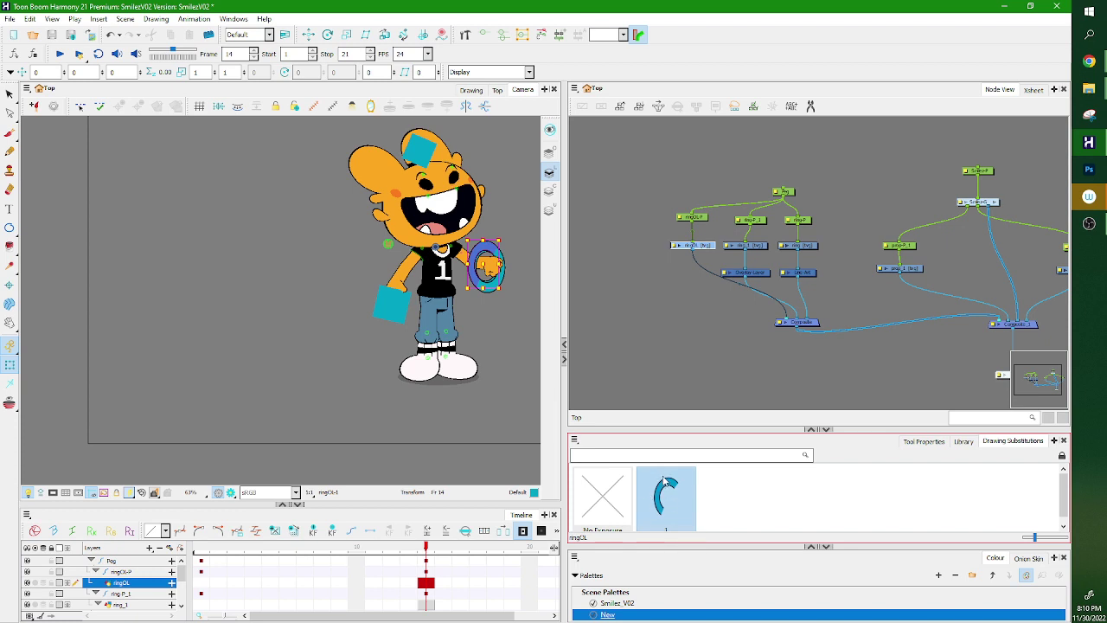
View the ringOL drawing on its own in the Drawing view, with the Colour Art layer active.
click(478, 92)
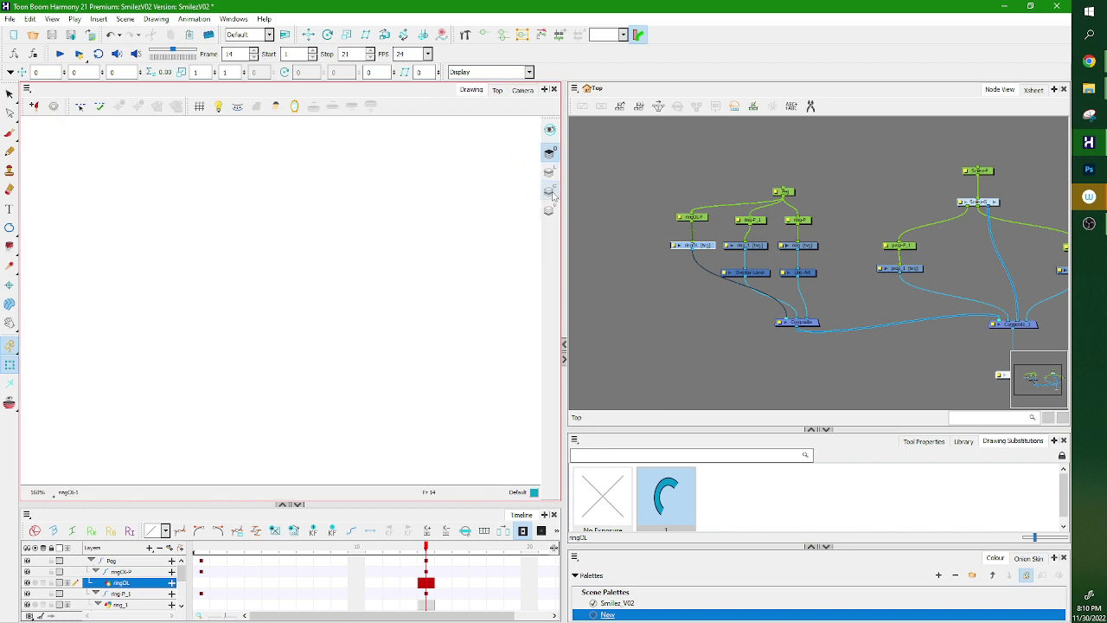
scroll(427, 294, down, 2)
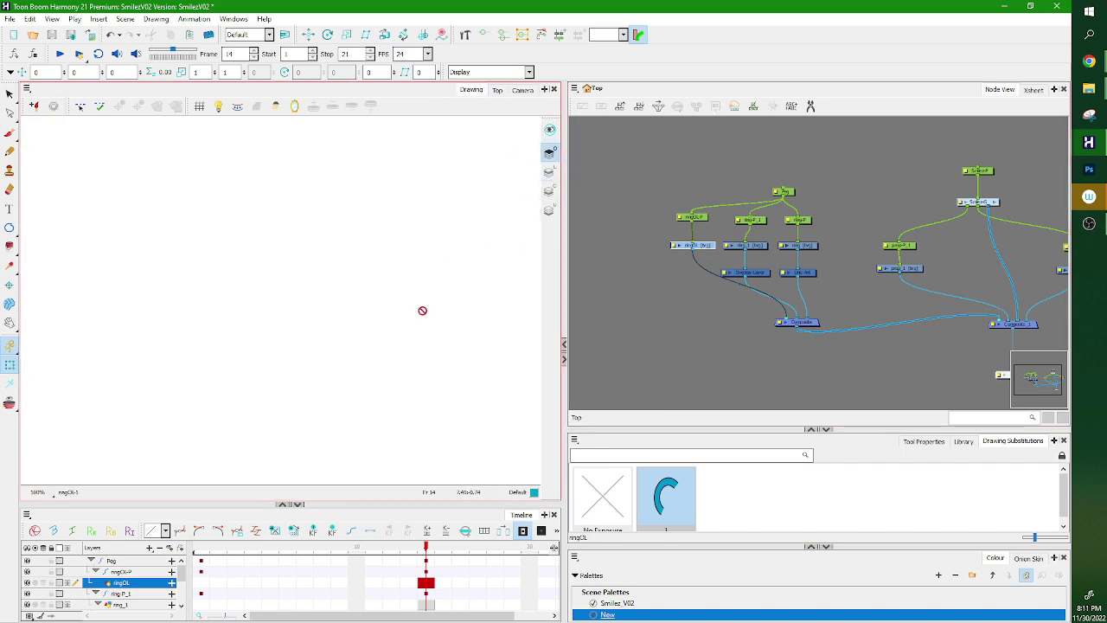
click(549, 190)
scroll(294, 326, up, 2)
scroll(294, 326, up, 2)
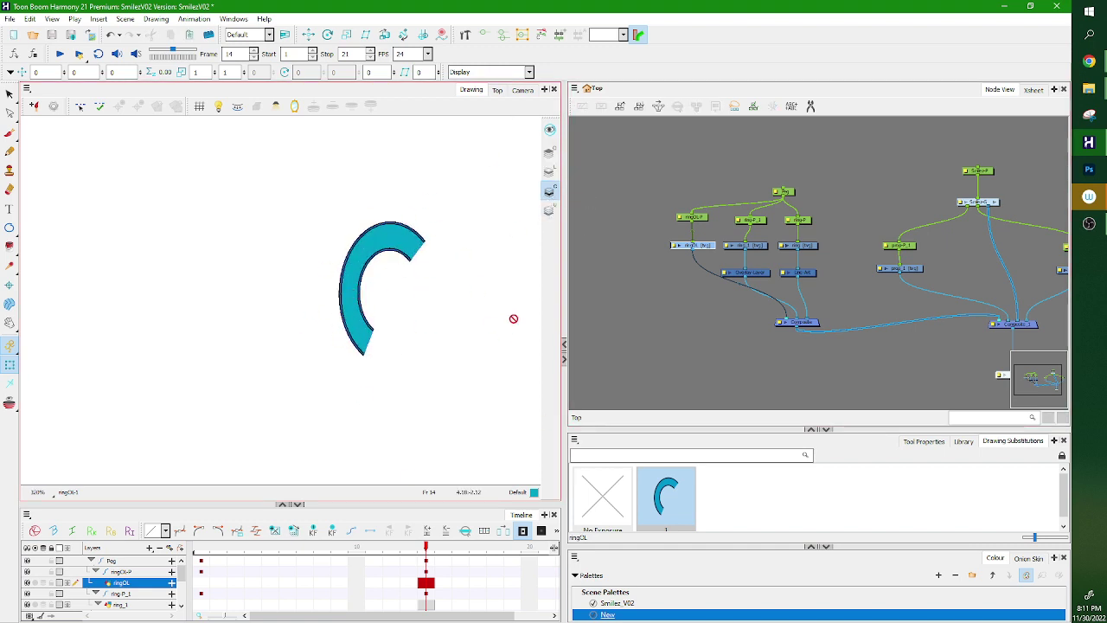
Show the Line Art layer and compare the ring_1 and ring nodes' drawings in the Drawing view.
click(763, 247)
click(549, 171)
click(827, 251)
click(810, 247)
click(764, 247)
click(802, 248)
click(756, 247)
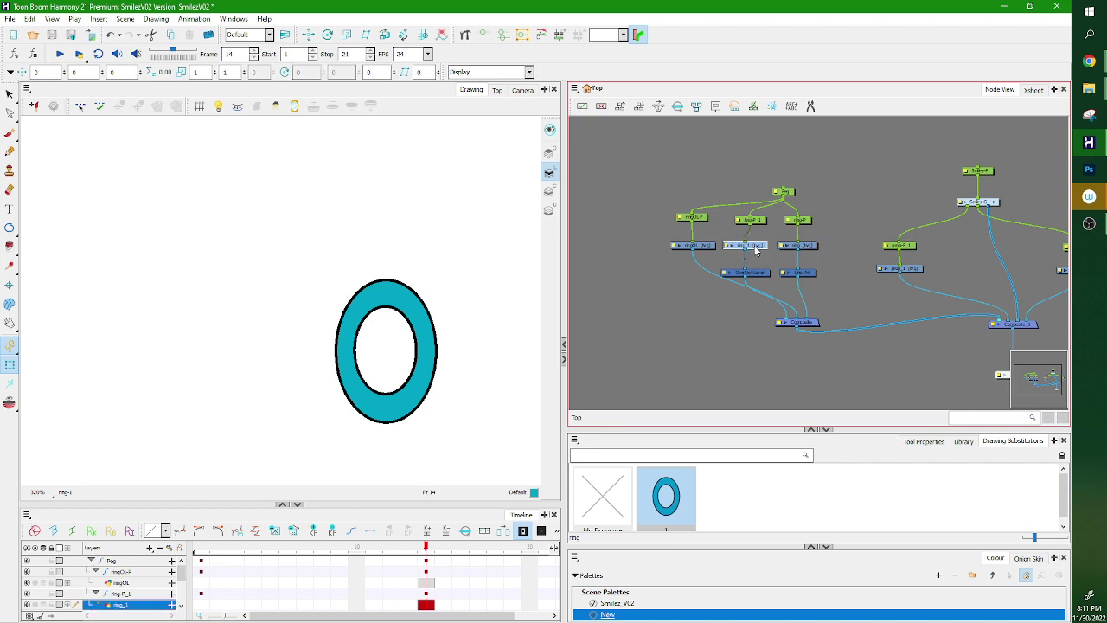
click(811, 251)
click(811, 251)
click(764, 249)
Align the ring drawing node with ring_1 and inspect the Line-Art and Overlay-Layer nodes below them.
scroll(736, 238, up, 3)
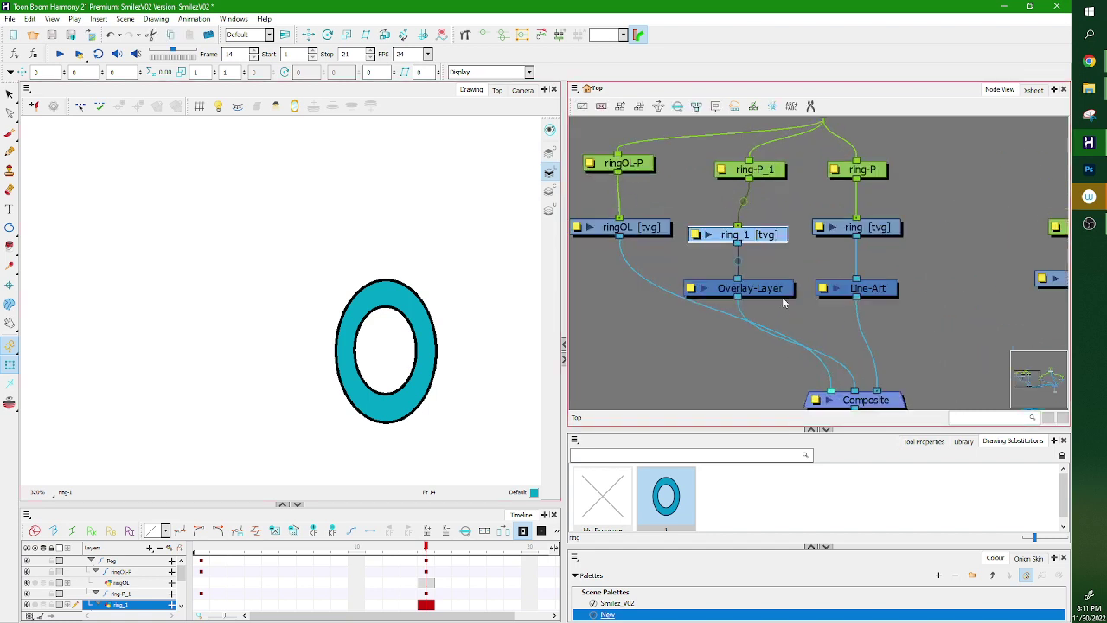
drag(876, 225, 877, 235)
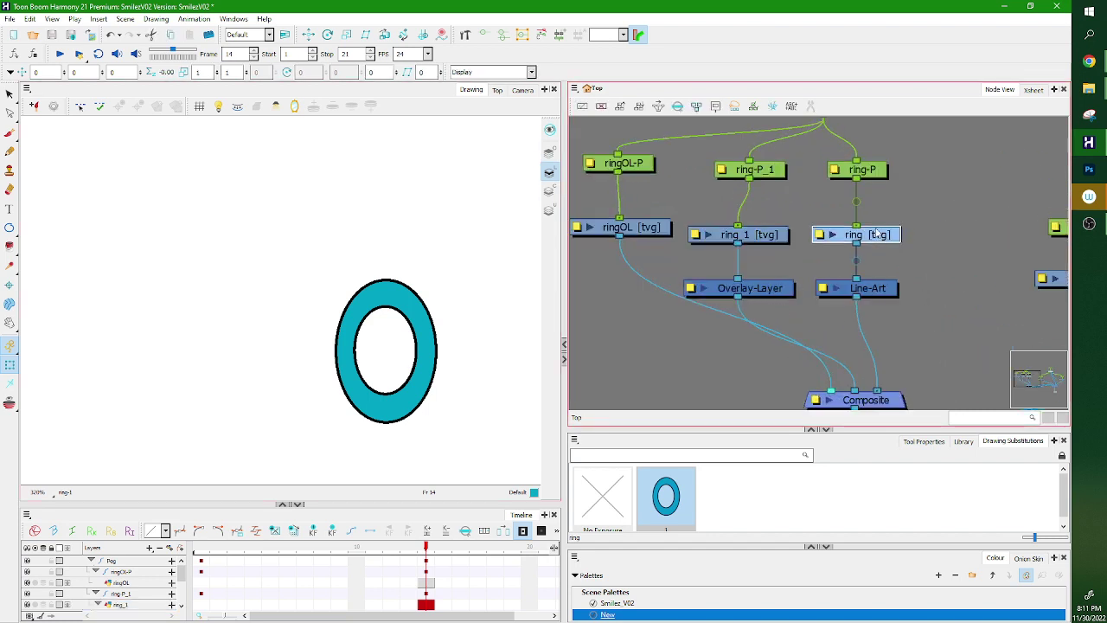
click(778, 239)
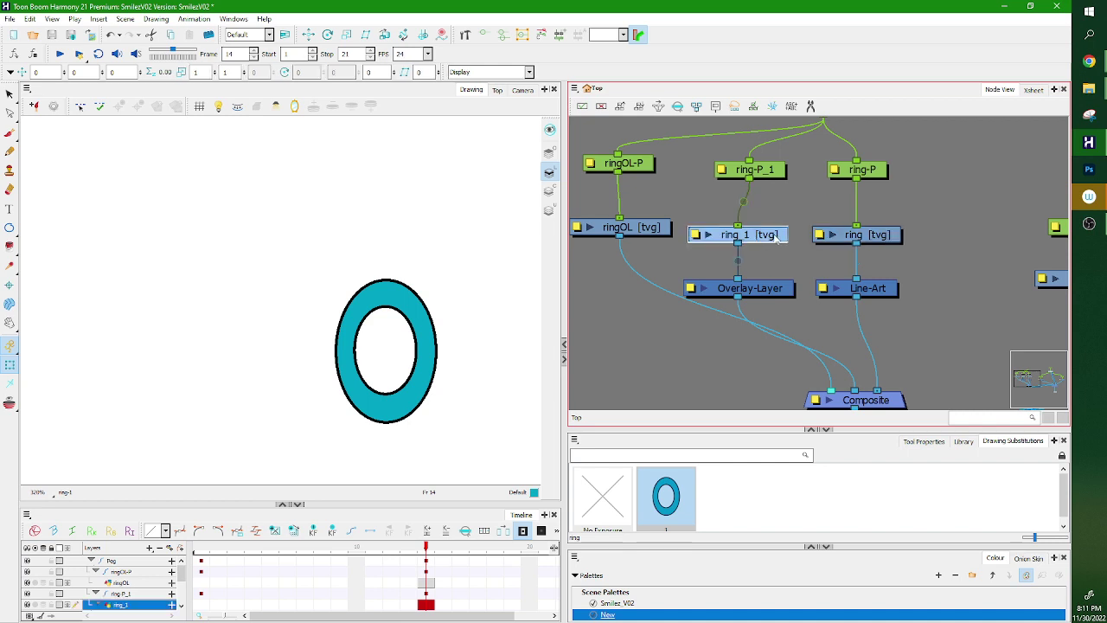
click(927, 257)
click(886, 289)
click(772, 292)
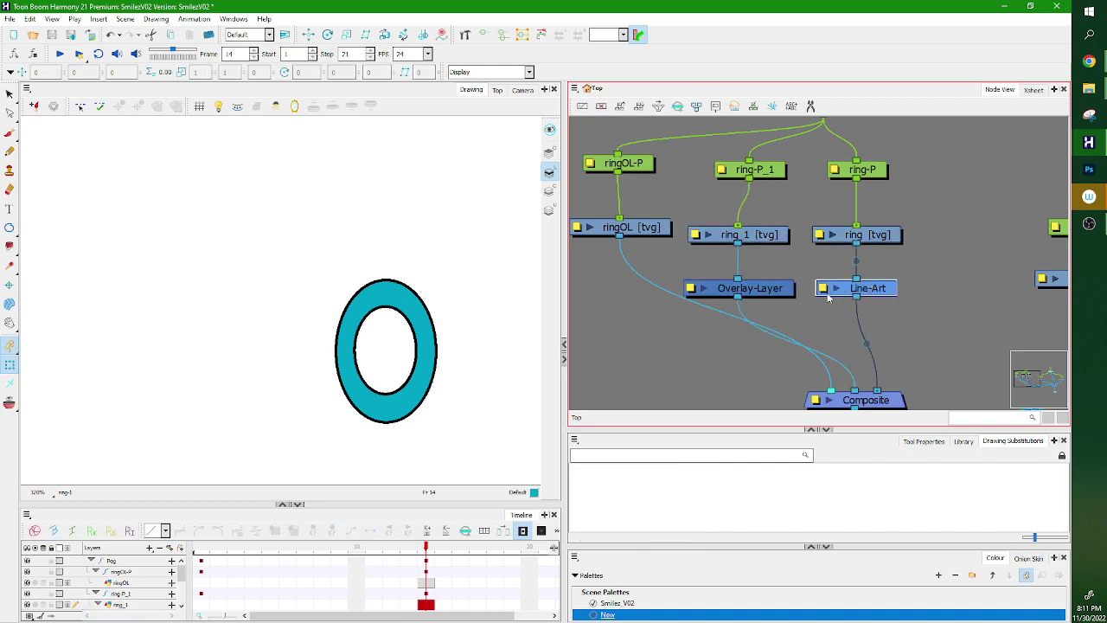
Compare the ring's Overlay Art and Line Art layers with the Overlay-Layer and Line-Art nodes that output them.
click(556, 155)
click(549, 153)
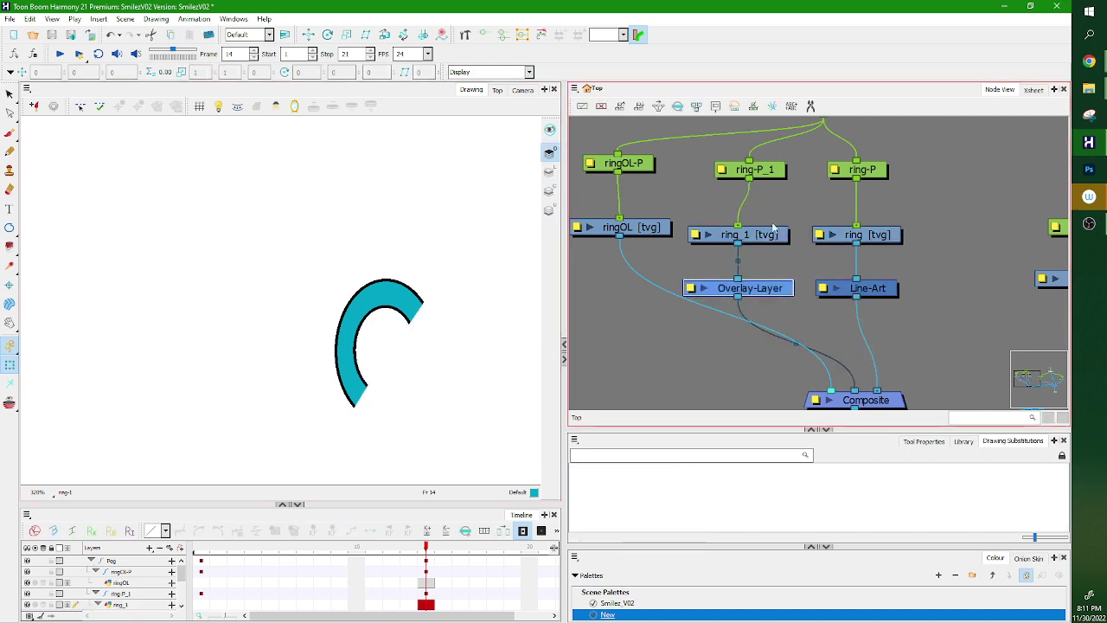
click(776, 235)
mouse_move(772, 293)
mouse_down()
mouse_move(772, 265)
mouse_move(772, 294)
mouse_up()
click(884, 244)
click(879, 294)
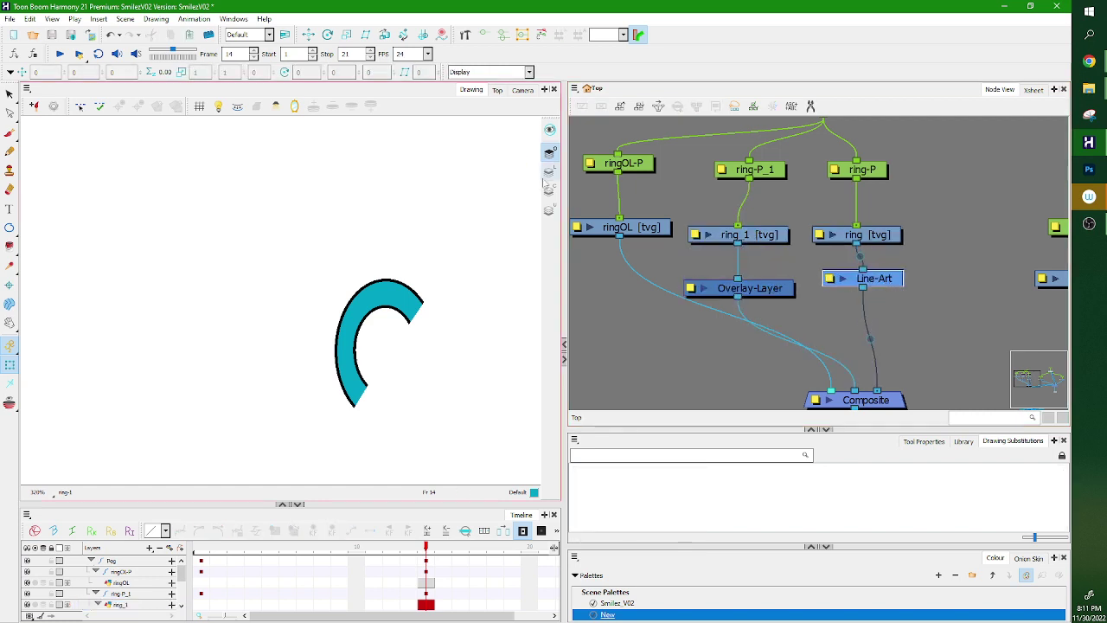
drag(868, 289, 866, 289)
click(880, 236)
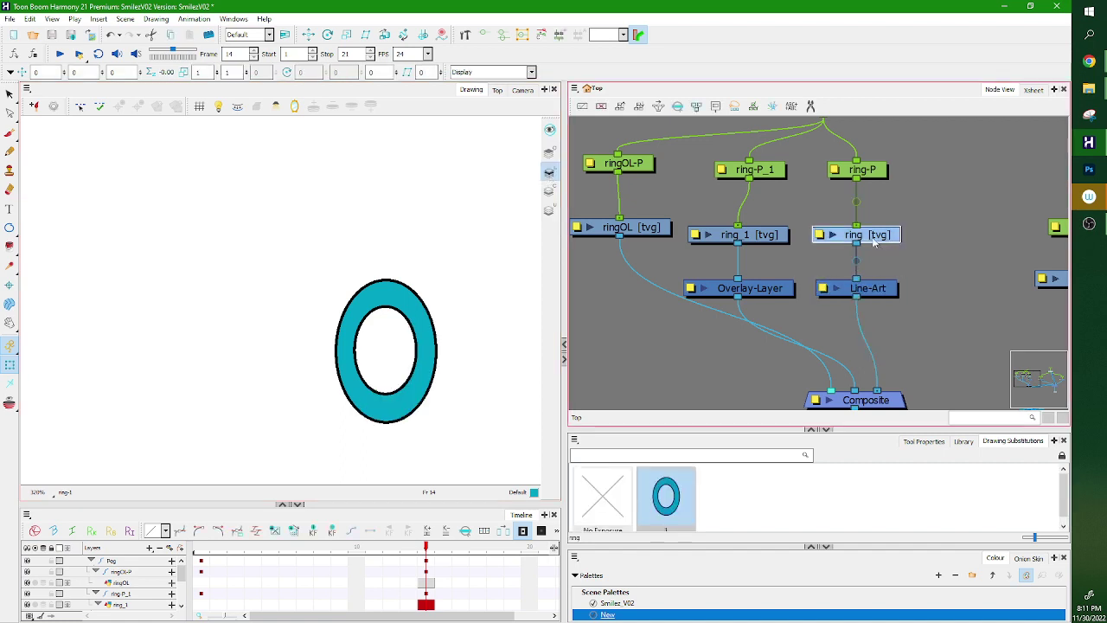
Return to the Camera view, disable the ringOL drawing node and frame the hand holding the ring.
click(9, 95)
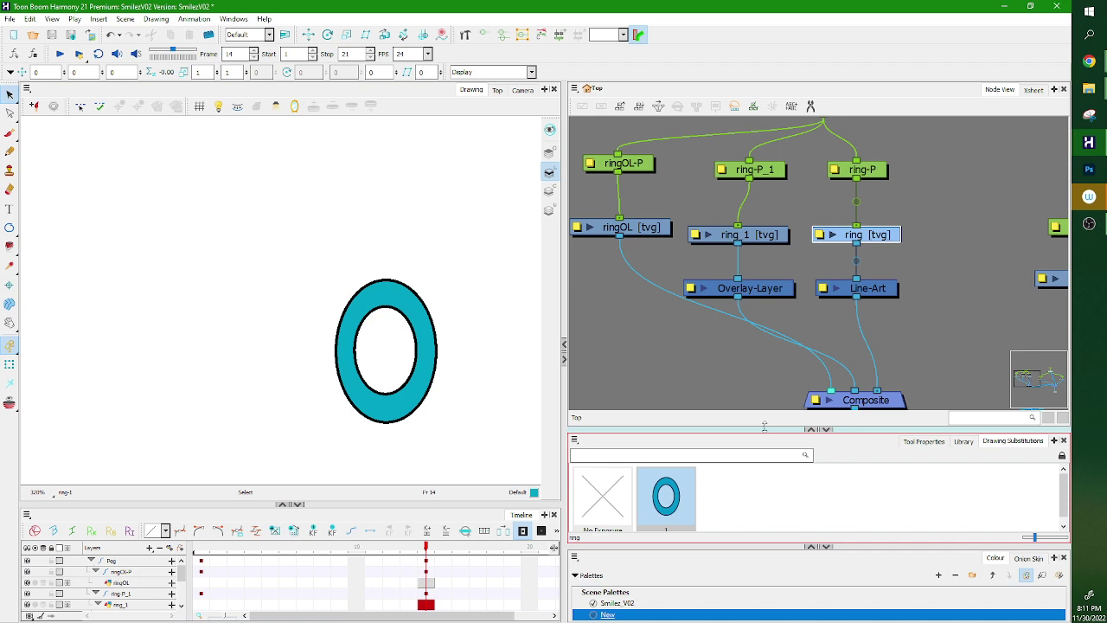
drag(767, 412, 768, 378)
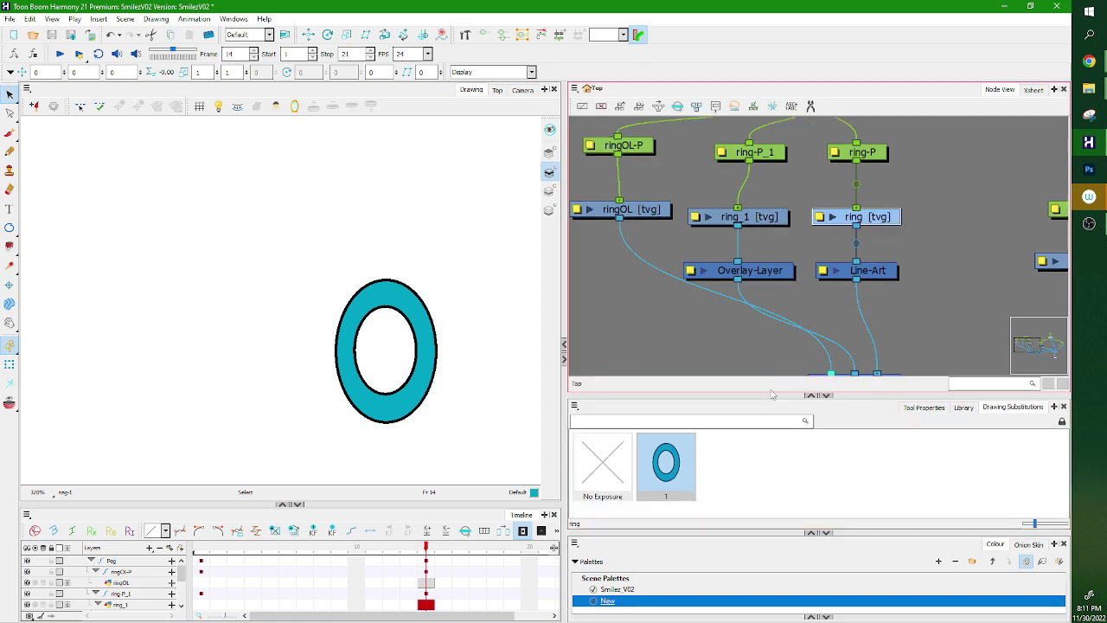
click(522, 90)
scroll(363, 259, up, 3)
click(637, 212)
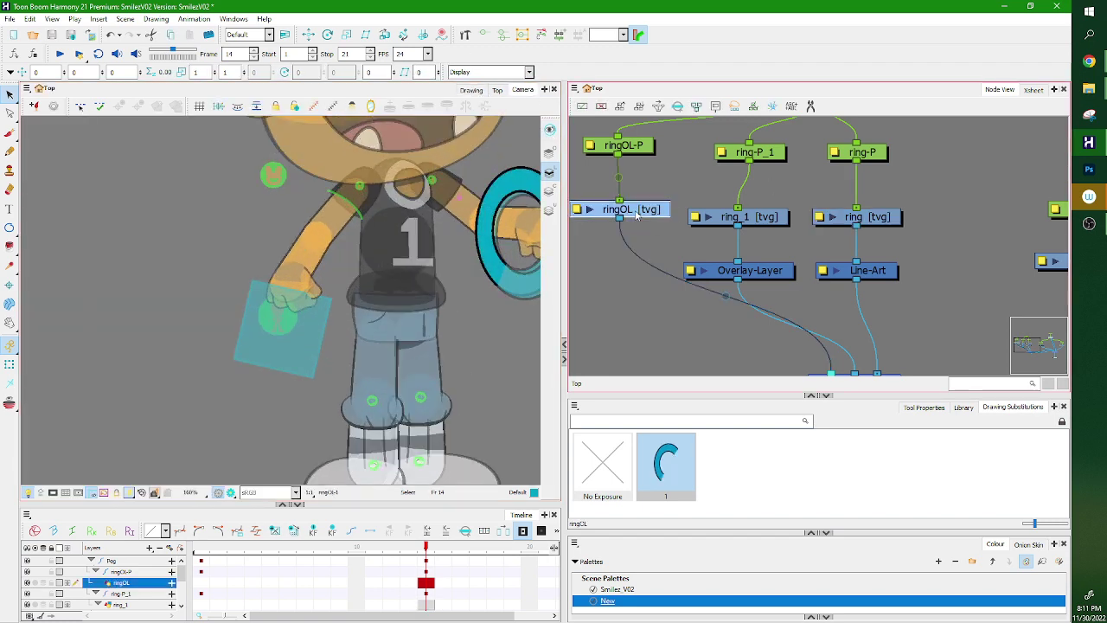
key(d)
drag(412, 277, 308, 324)
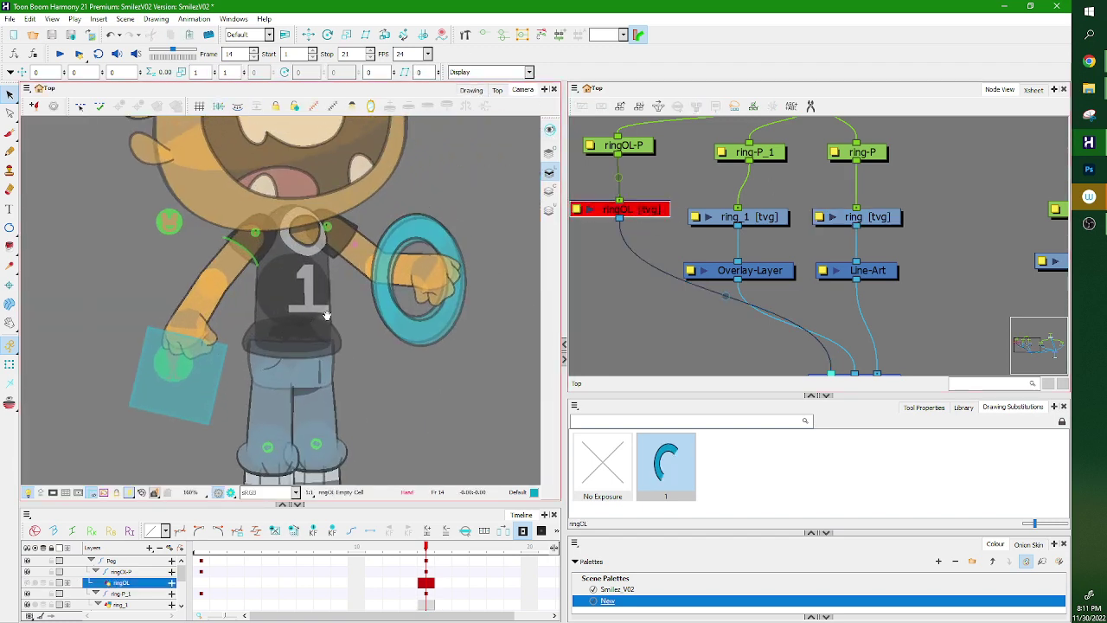
click(9, 364)
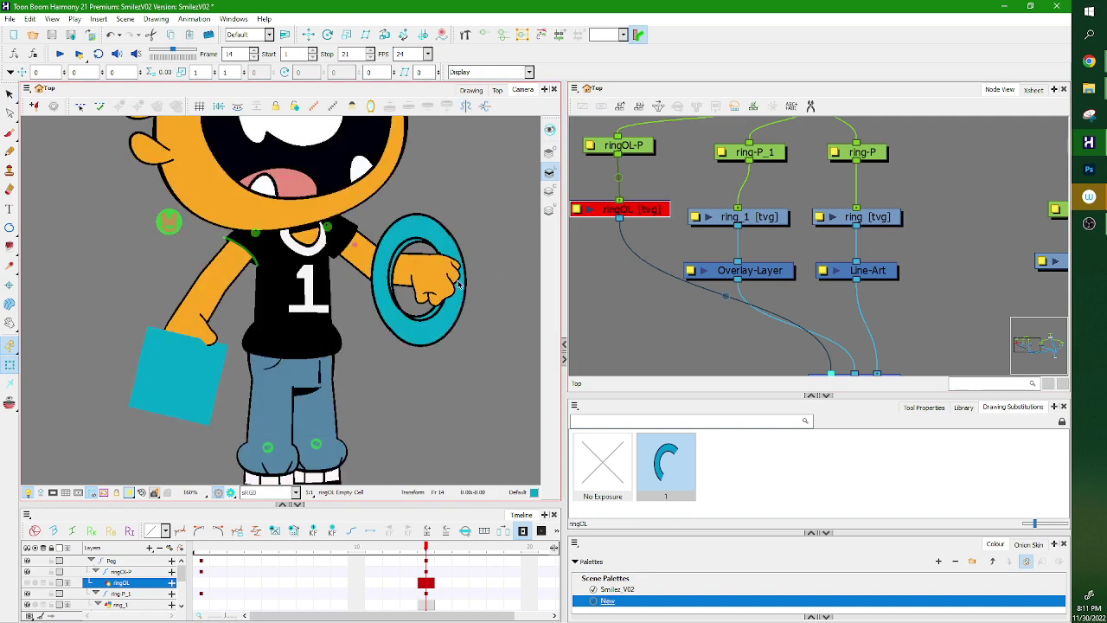
Disconnect ringOL-P and ringOL from the ring network and delete both nodes along with their drawing files.
click(640, 150)
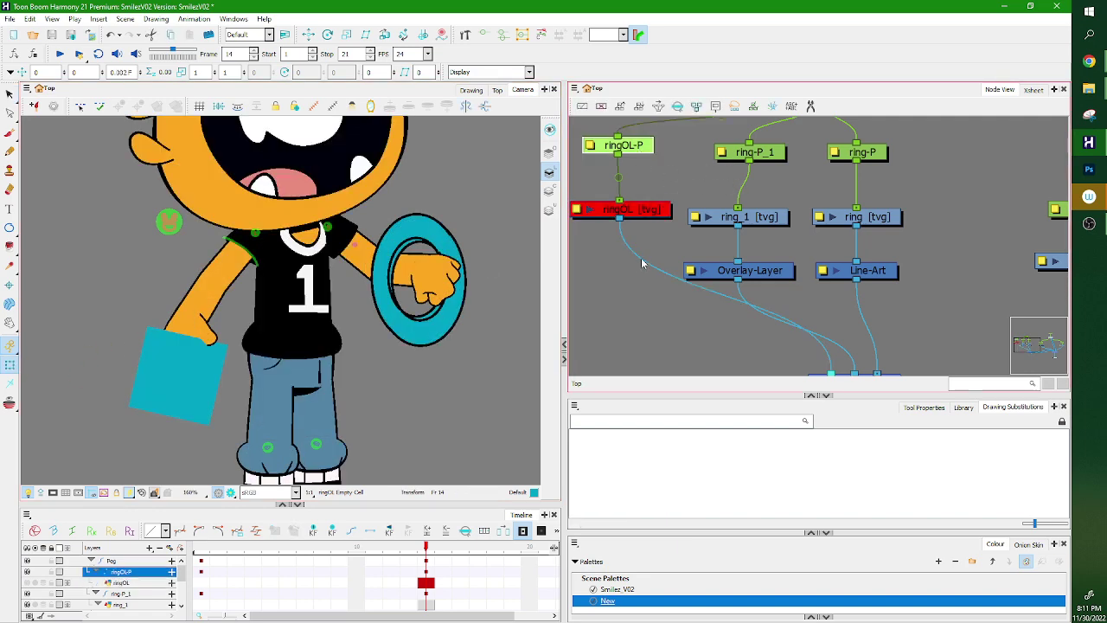
drag(642, 262, 617, 290)
drag(621, 198, 607, 301)
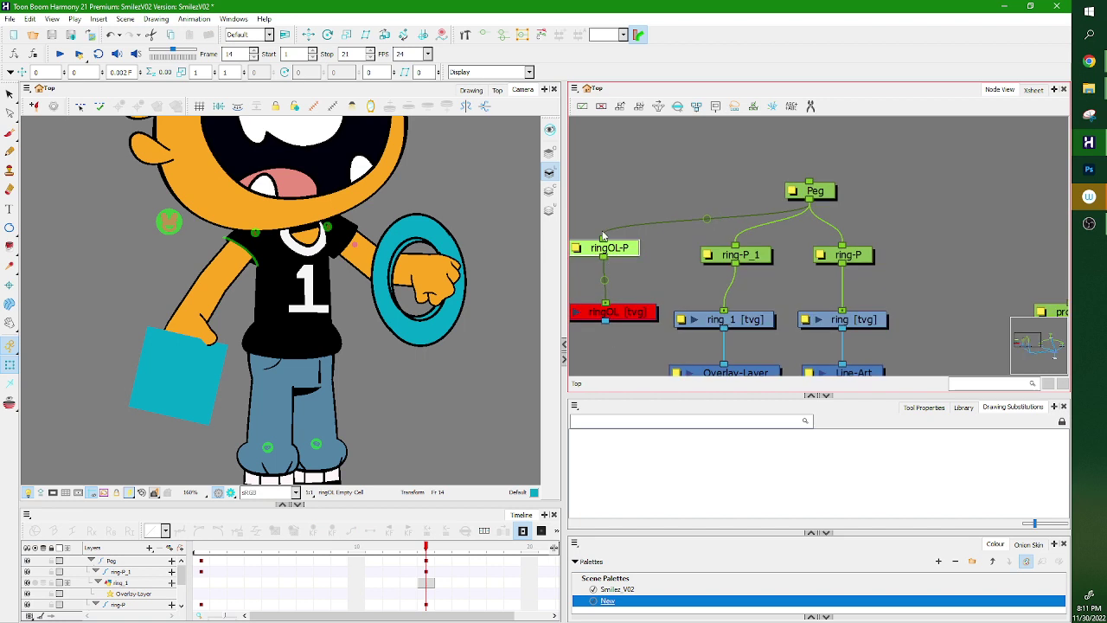
click(620, 313)
key(Delete)
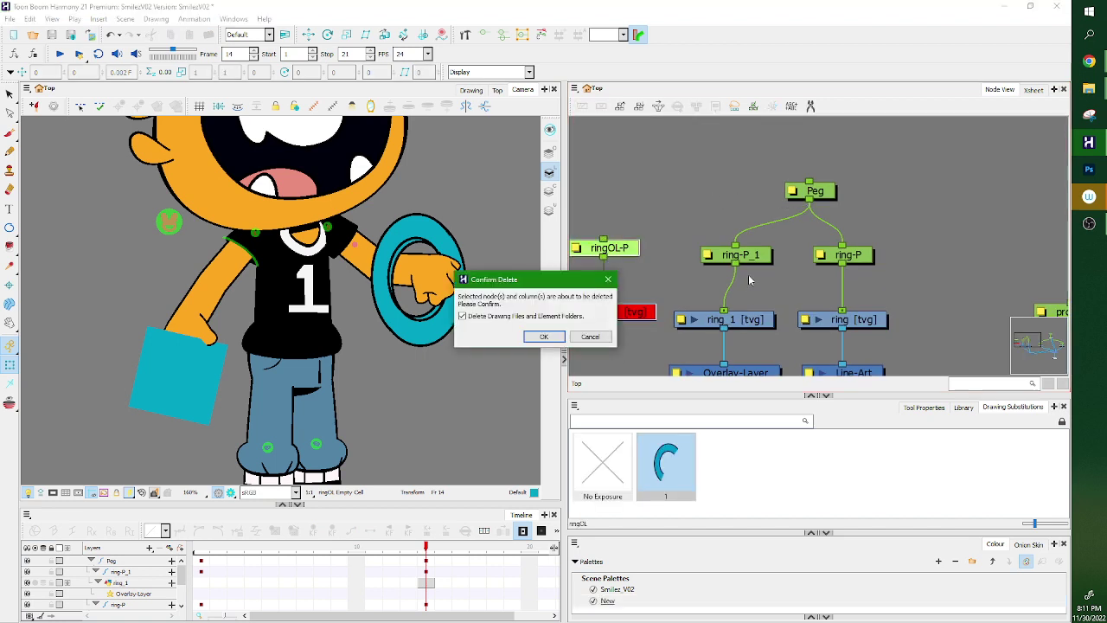
click(543, 336)
Remove the pasted ring artwork from the fist drawing of Hand_LA, keeping only the separately rigged ring.
click(442, 318)
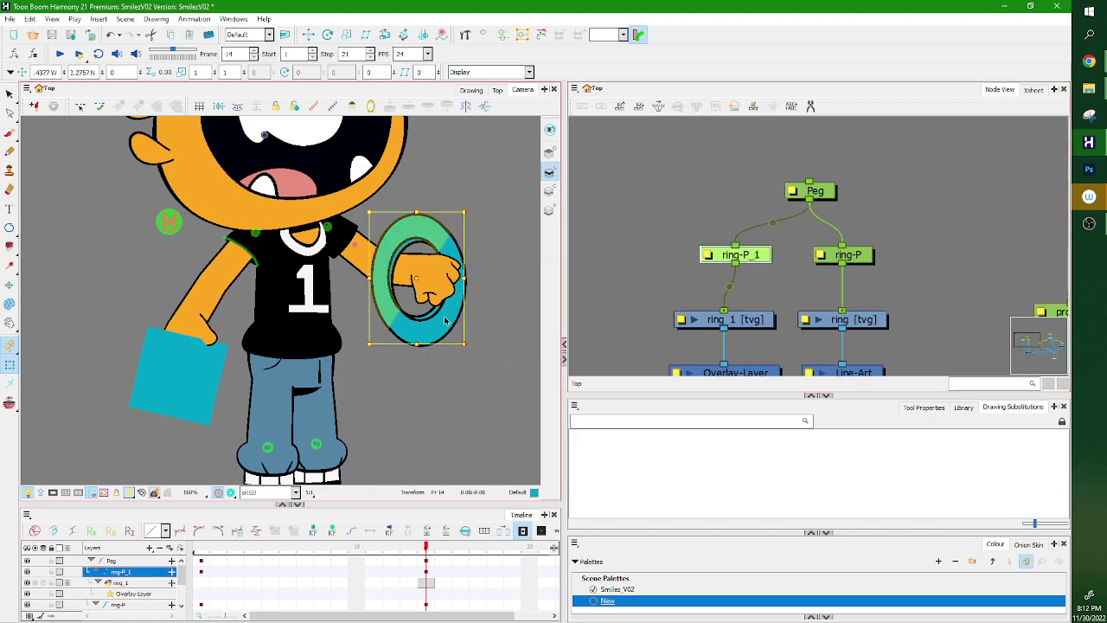
click(856, 320)
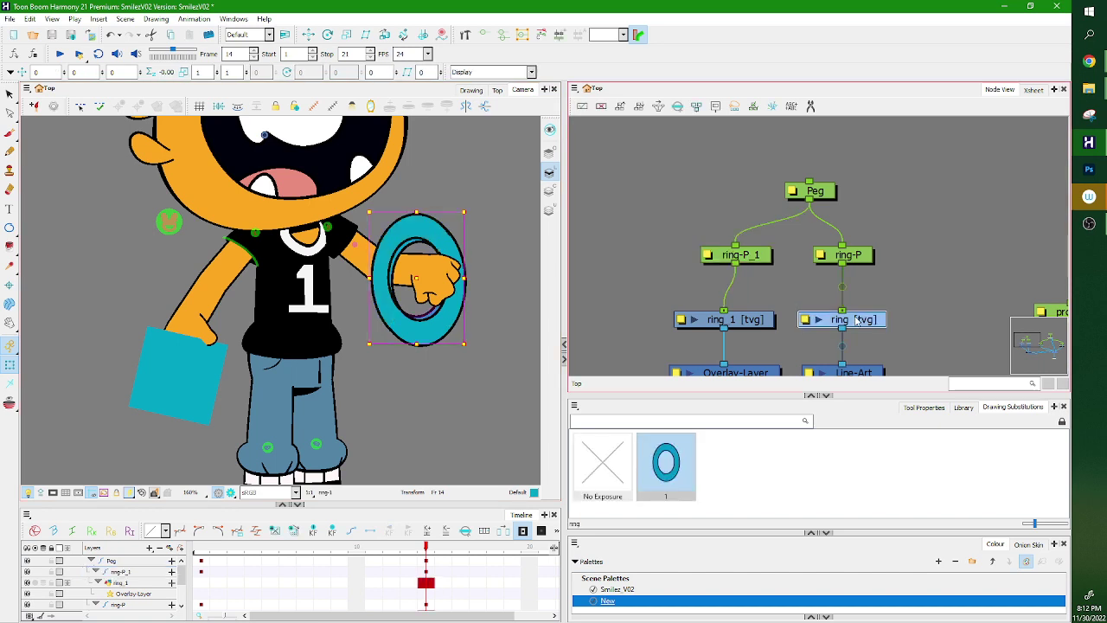
click(443, 326)
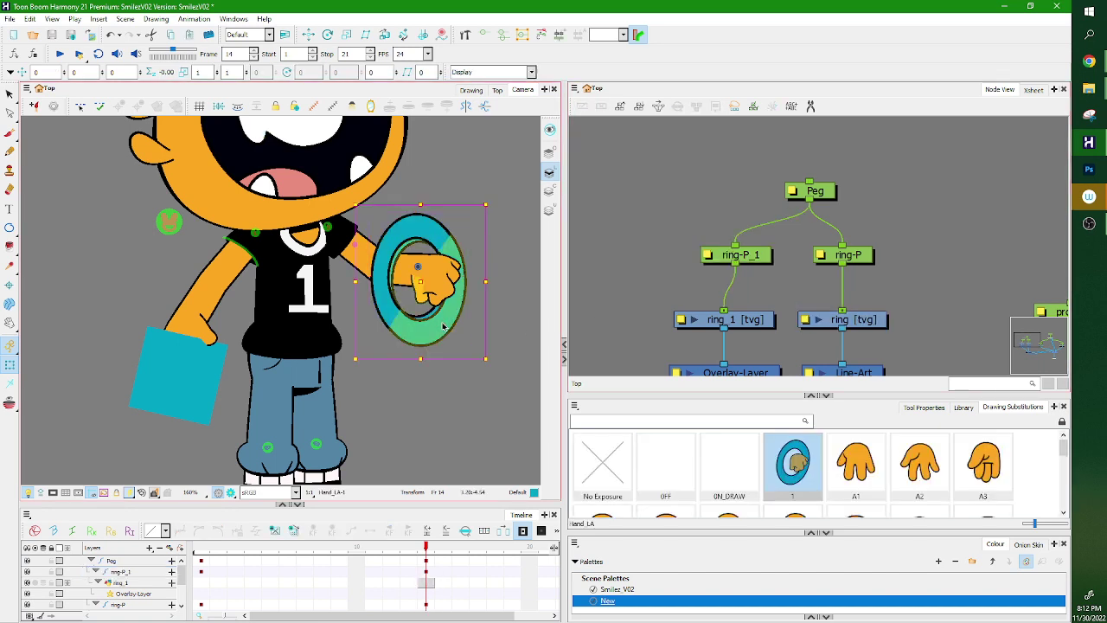
key(alt+s)
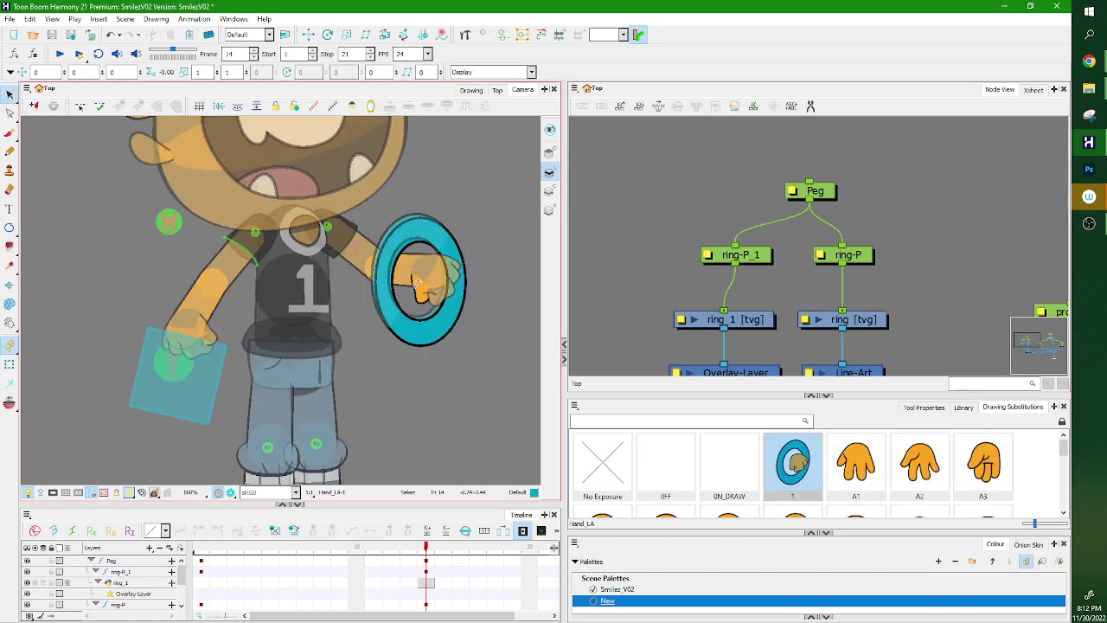
drag(447, 382, 428, 311)
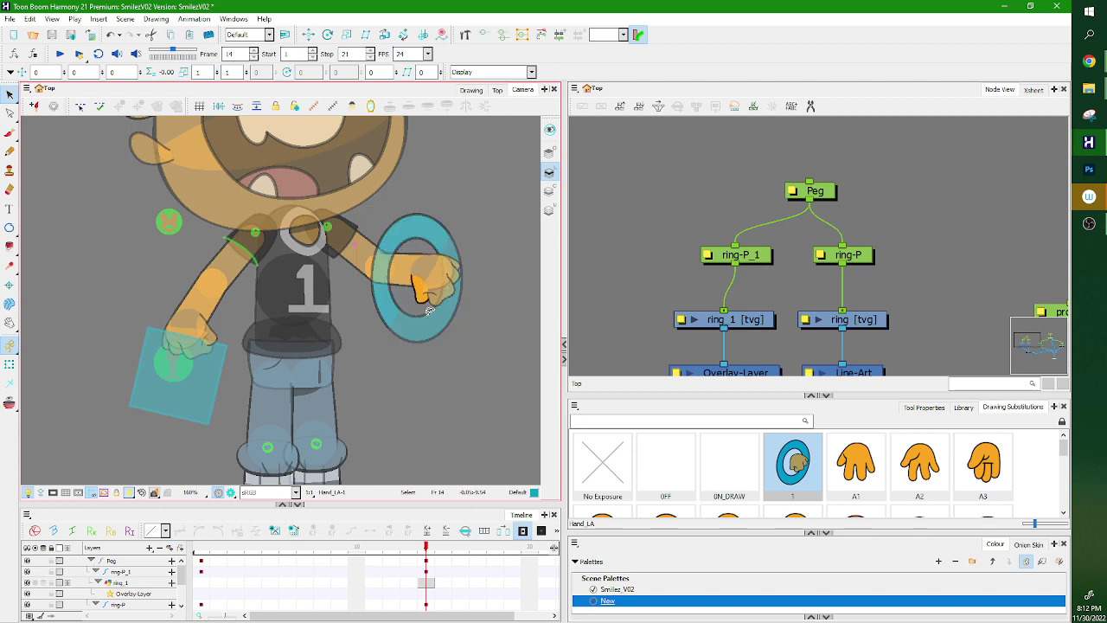
click(9, 364)
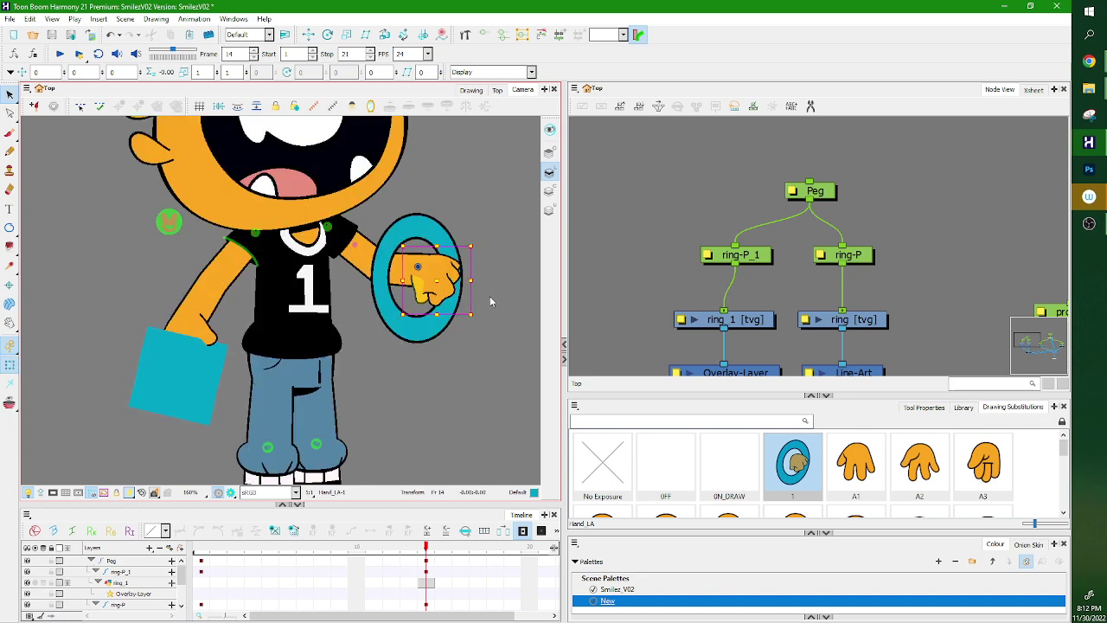
Activate the Contour Editor on the ring drawing with Apply to Line and Colour Art enabled.
click(749, 322)
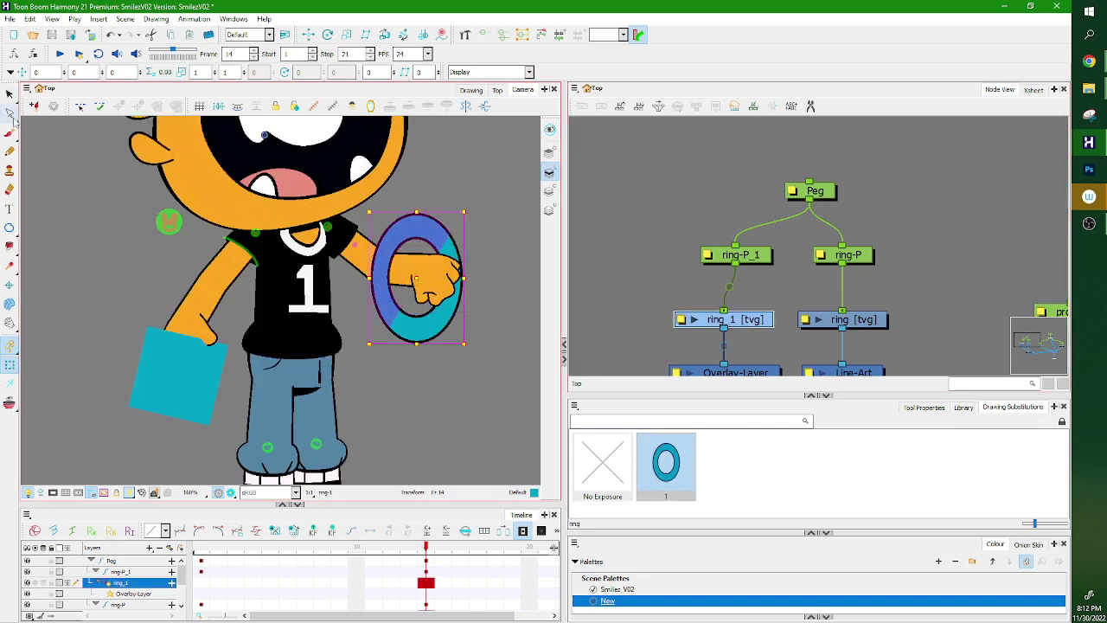
click(9, 113)
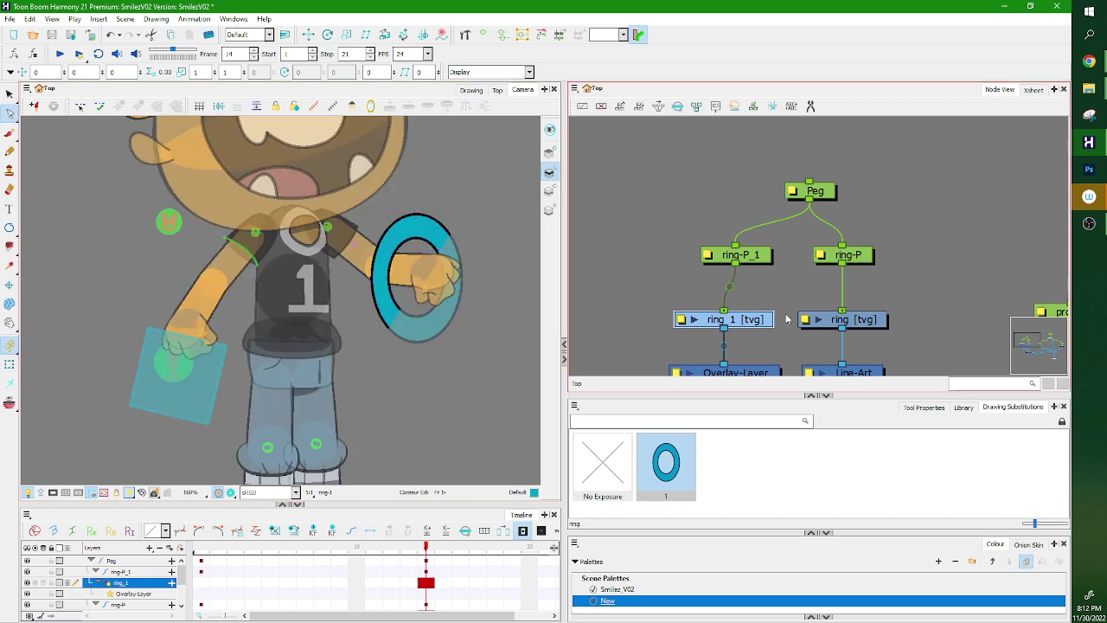
click(874, 319)
click(746, 321)
click(866, 326)
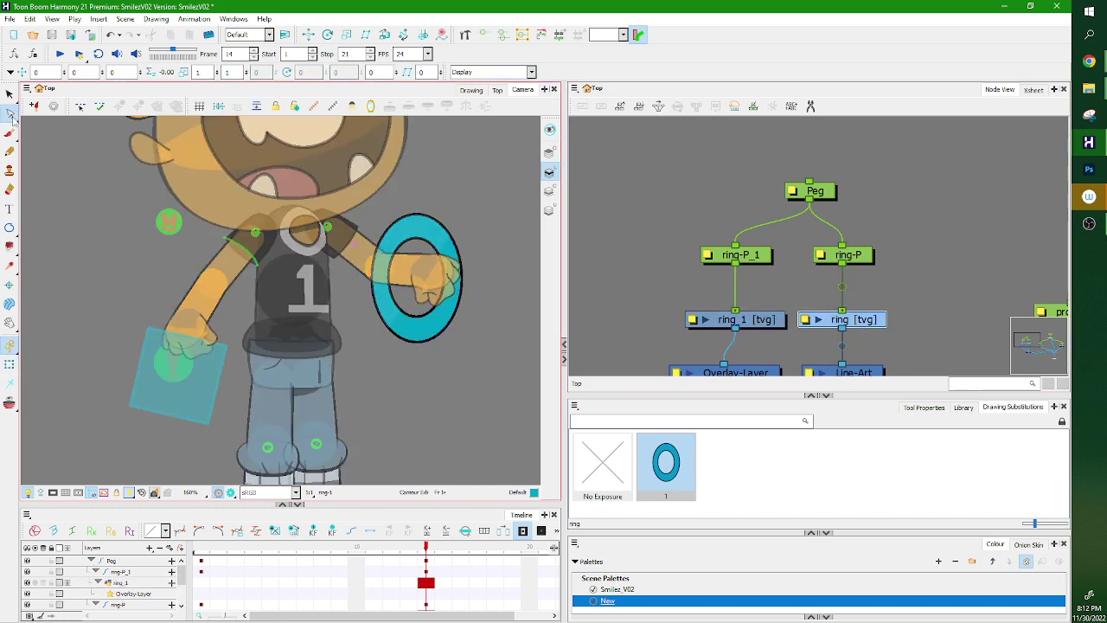
click(924, 408)
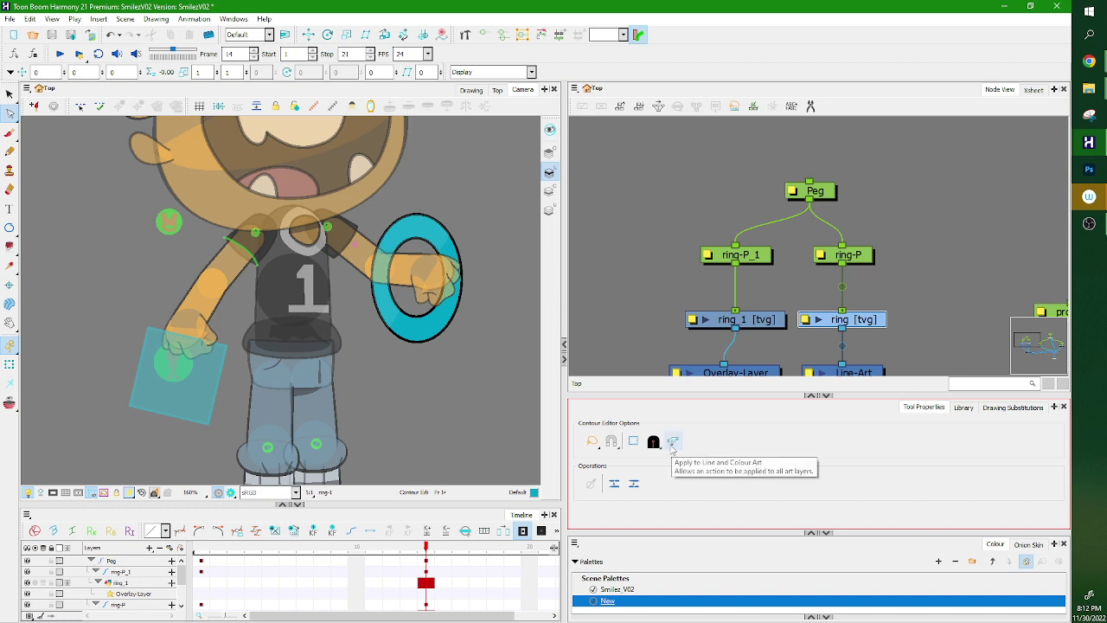
click(673, 442)
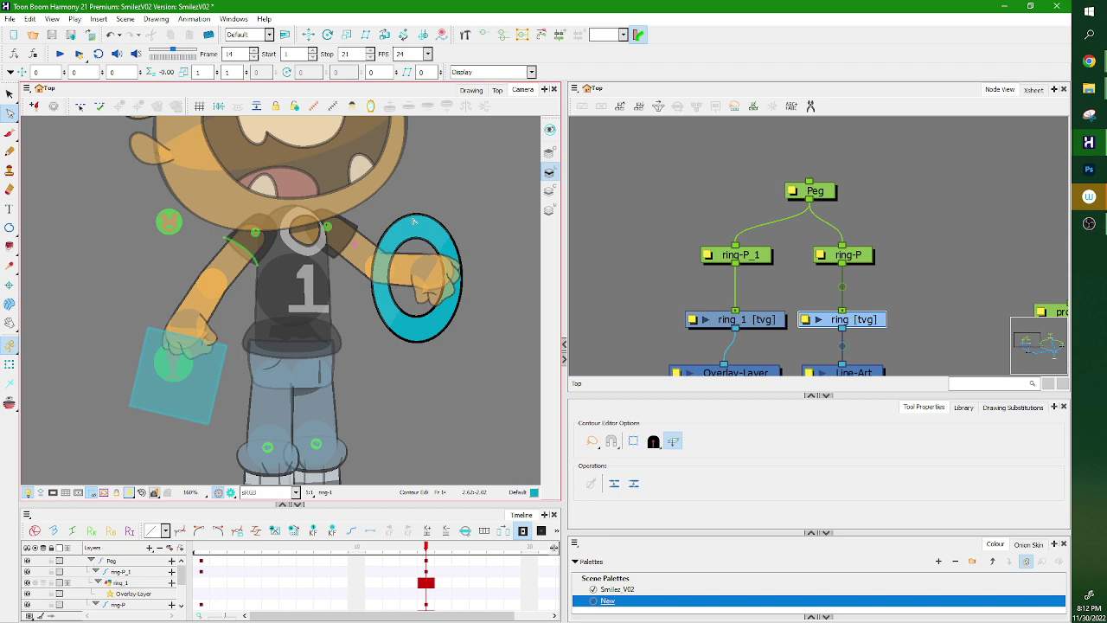
Reshape the ring by pulling its upper-right contour points outward, and return to the Transform tool.
mouse_move(459, 190)
mouse_down()
mouse_move(425, 210)
mouse_move(495, 184)
mouse_move(469, 227)
mouse_move(491, 185)
mouse_move(436, 197)
mouse_move(418, 215)
mouse_move(428, 200)
mouse_move(434, 220)
mouse_move(428, 203)
mouse_move(416, 214)
mouse_move(443, 232)
mouse_move(431, 205)
mouse_move(446, 228)
mouse_move(440, 212)
mouse_move(458, 223)
mouse_move(462, 250)
mouse_up()
click(493, 186)
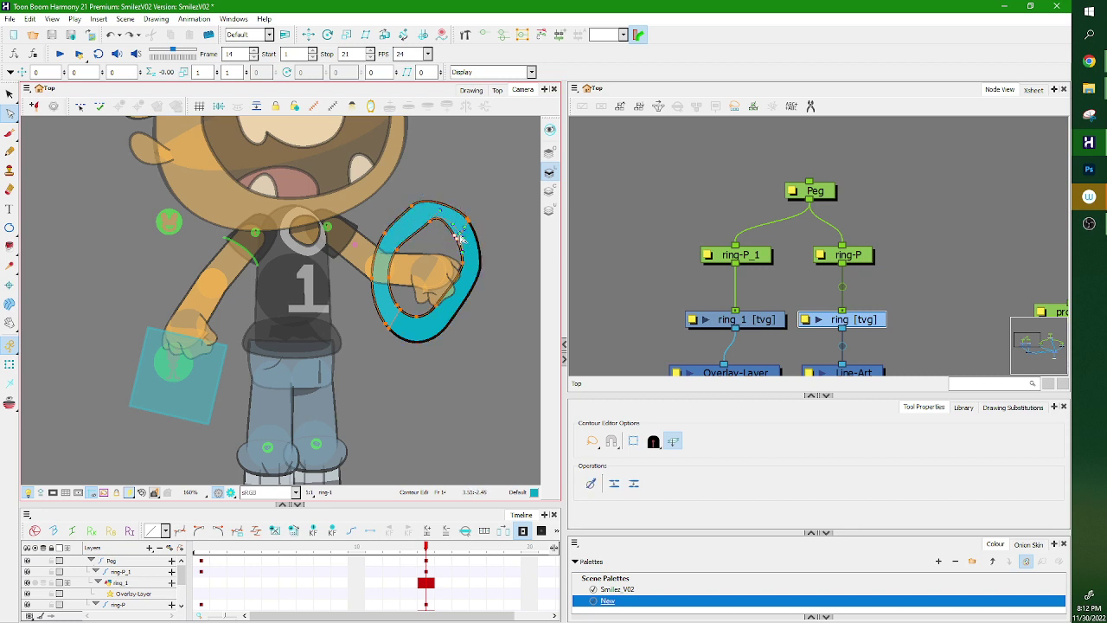
click(496, 226)
click(9, 364)
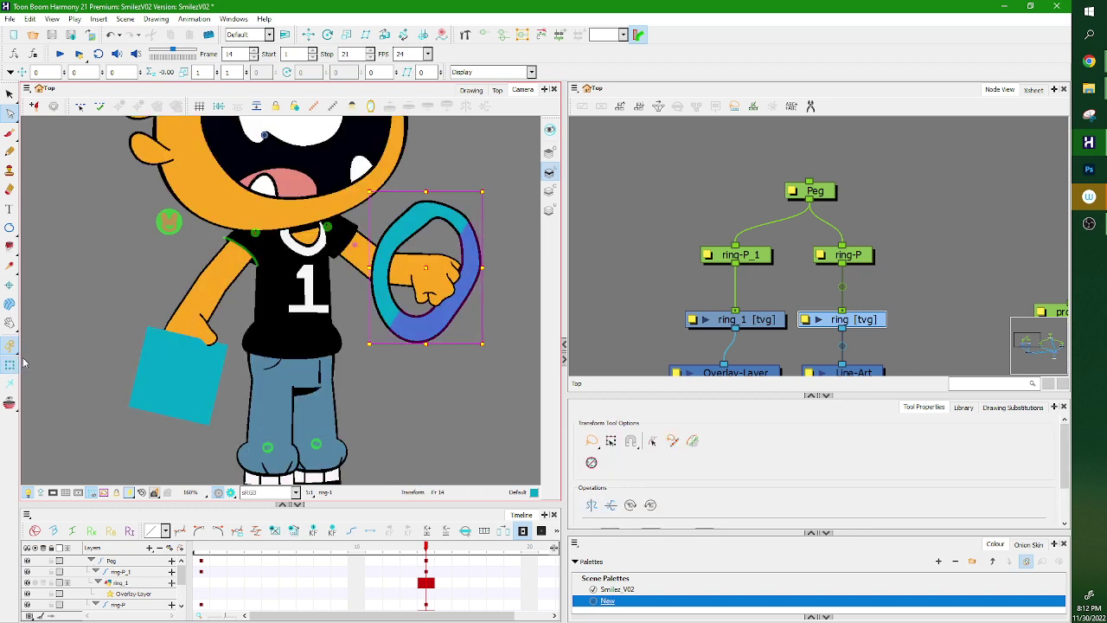
Toggle the ring_1 drawing node off and back on to check its effect on the ring around the fist.
click(775, 324)
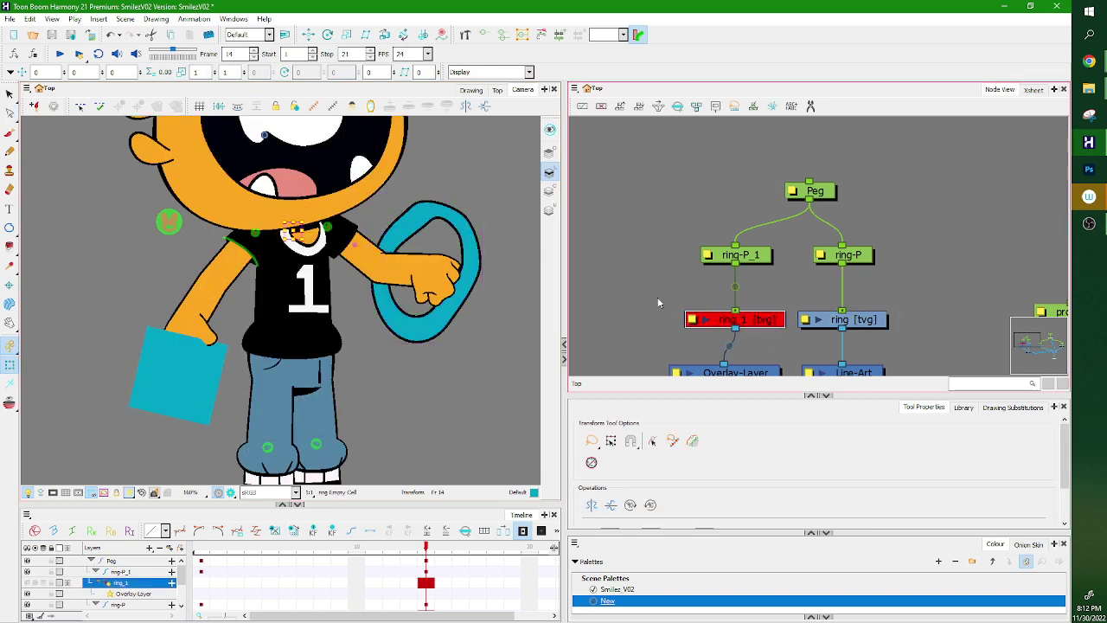
scroll(652, 296, down, 3)
drag(674, 296, 752, 259)
click(735, 263)
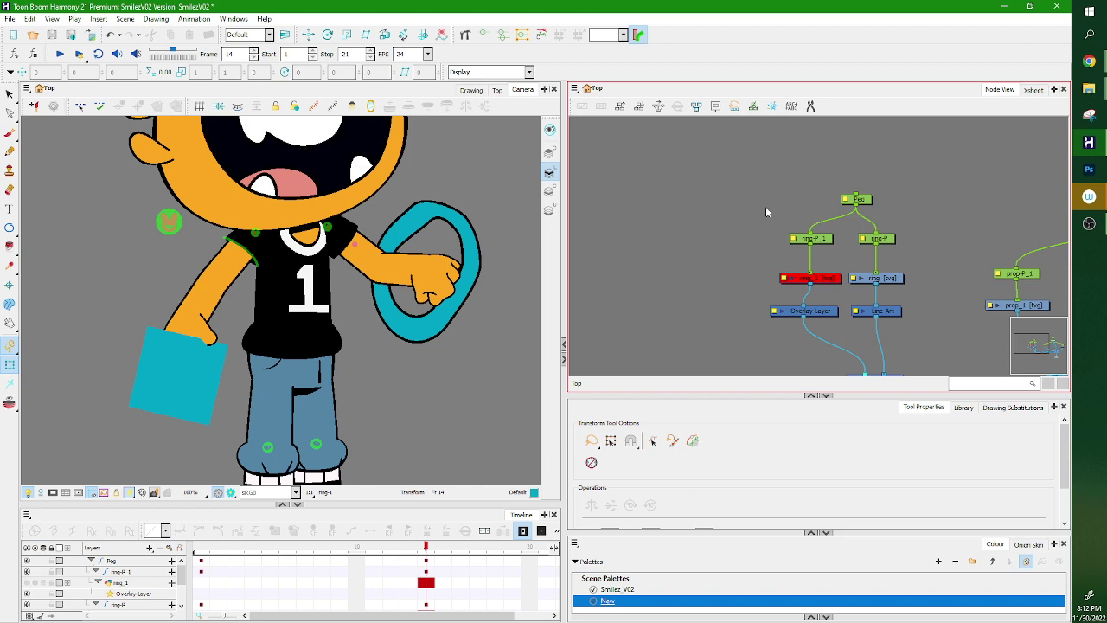
click(810, 278)
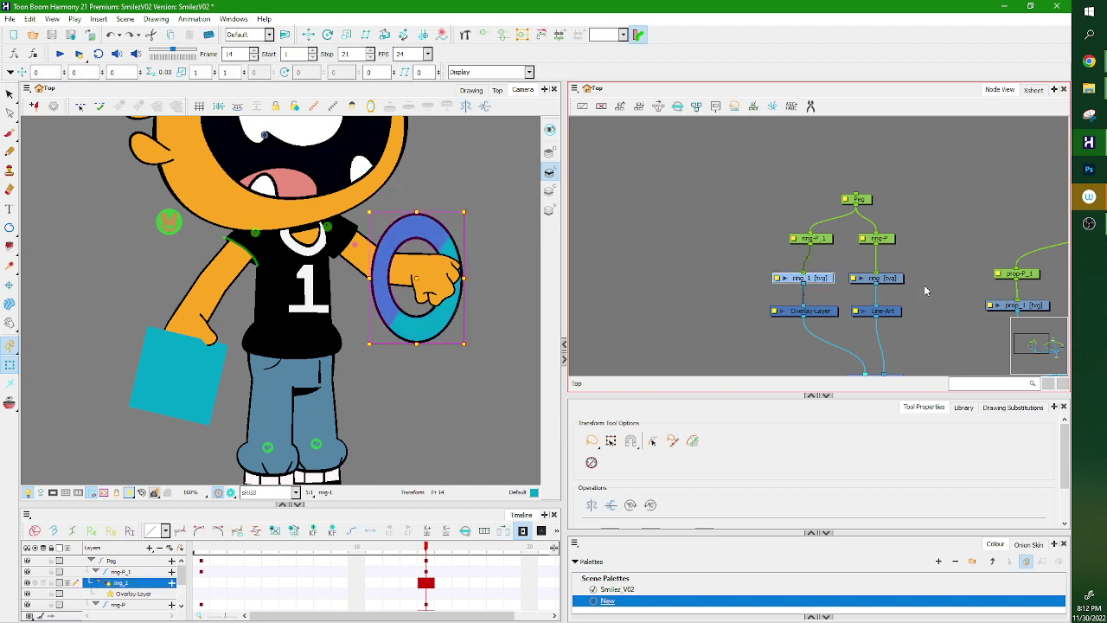
Undo the recent ring edits back to before ringOL-P and ringOL were disconnected and deleted.
key(ctrl+z)
key(ctrl+z)
key(ctrl+z)
key(ctrl+z)
key(ctrl+z)
key(ctrl+z)
key(ctrl+z)
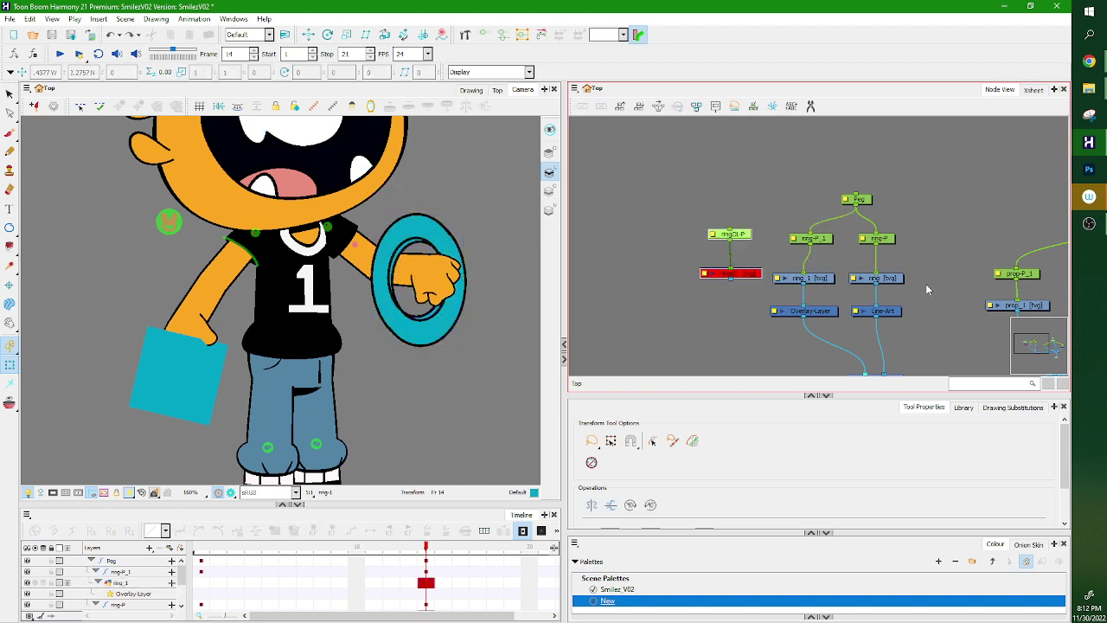
key(ctrl+z)
key(ctrl+z)
key(ctrl+z)
key(ctrl+z)
key(ctrl+z)
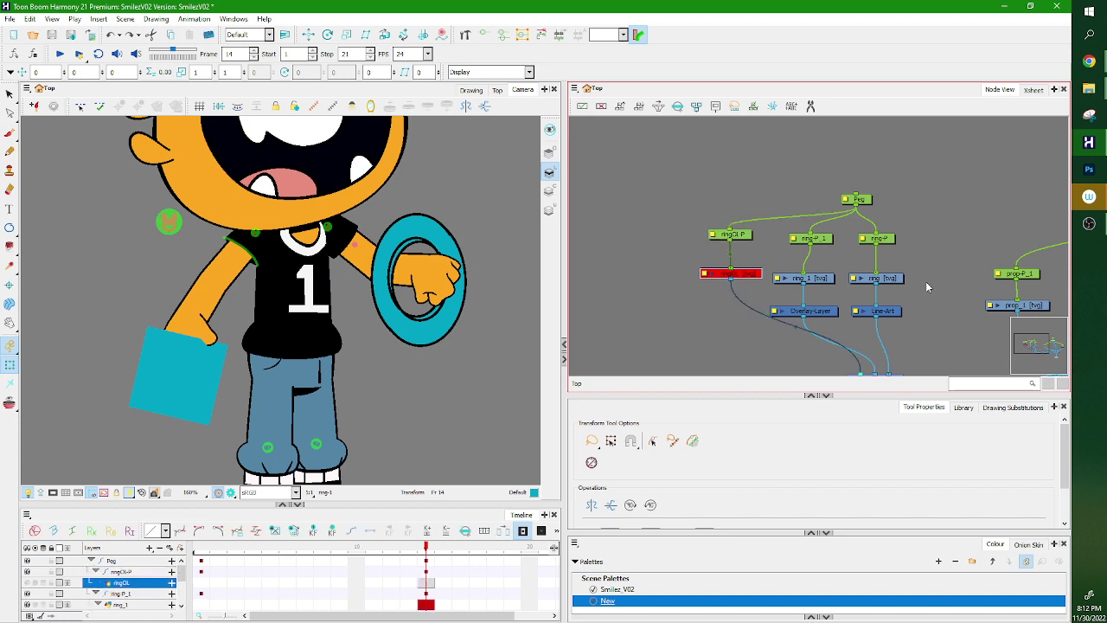
click(926, 280)
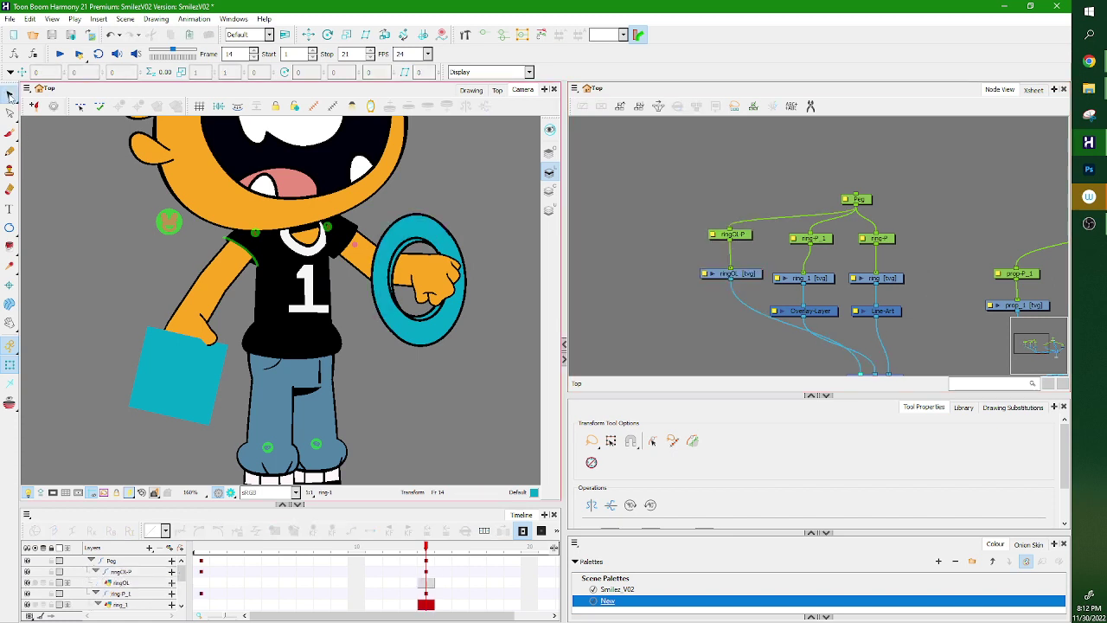
Switch the fist's Hand_LA layer to drawing substitution 06, which has no pasted ring artwork.
click(10, 94)
click(9, 363)
click(455, 270)
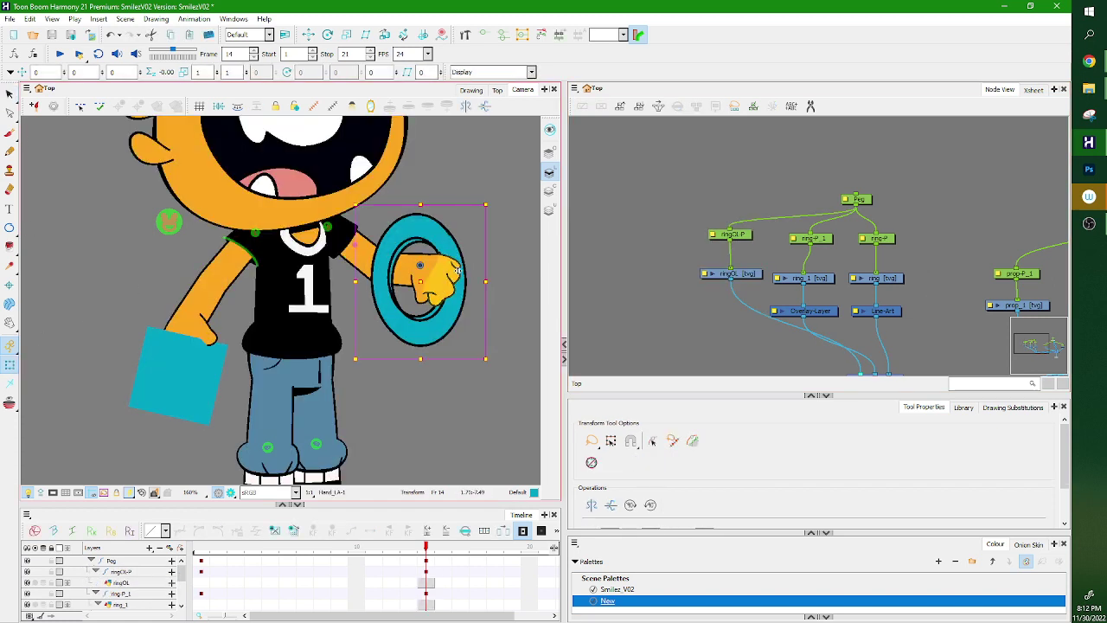
click(1021, 406)
scroll(738, 451, down, 5)
click(738, 455)
click(646, 265)
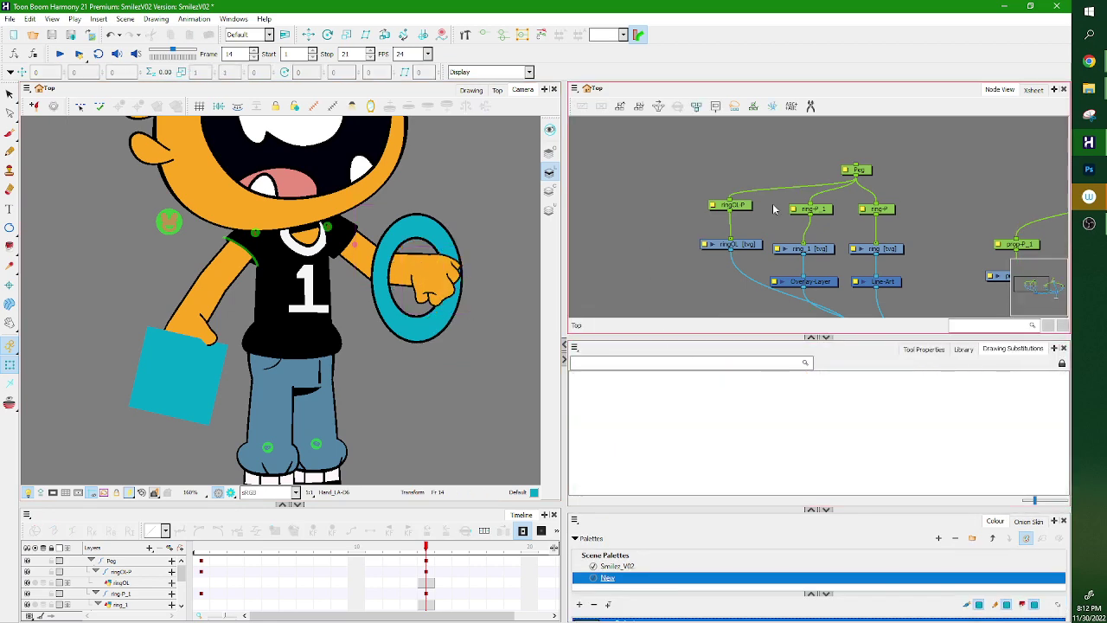
Disable the ring-P_1, ring_1 and Overlay-Layer nodes, leaving ringOL and ring active.
click(755, 244)
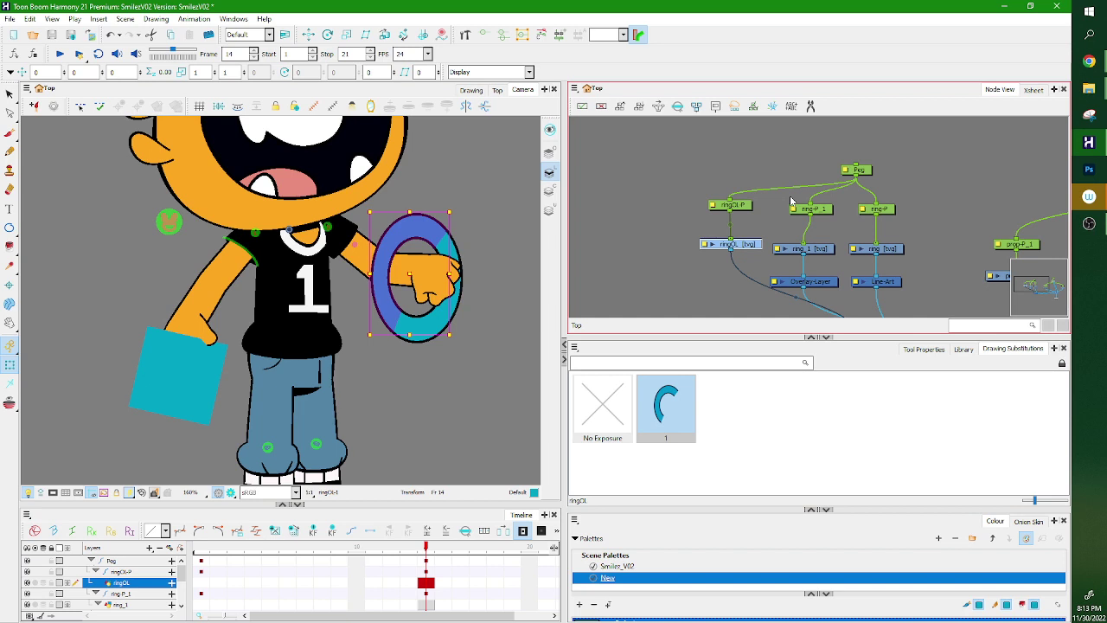
drag(789, 199, 820, 294)
key(d)
Reshape the ring drawing with the Contour Editor by pulling its upper contour points upward.
click(894, 250)
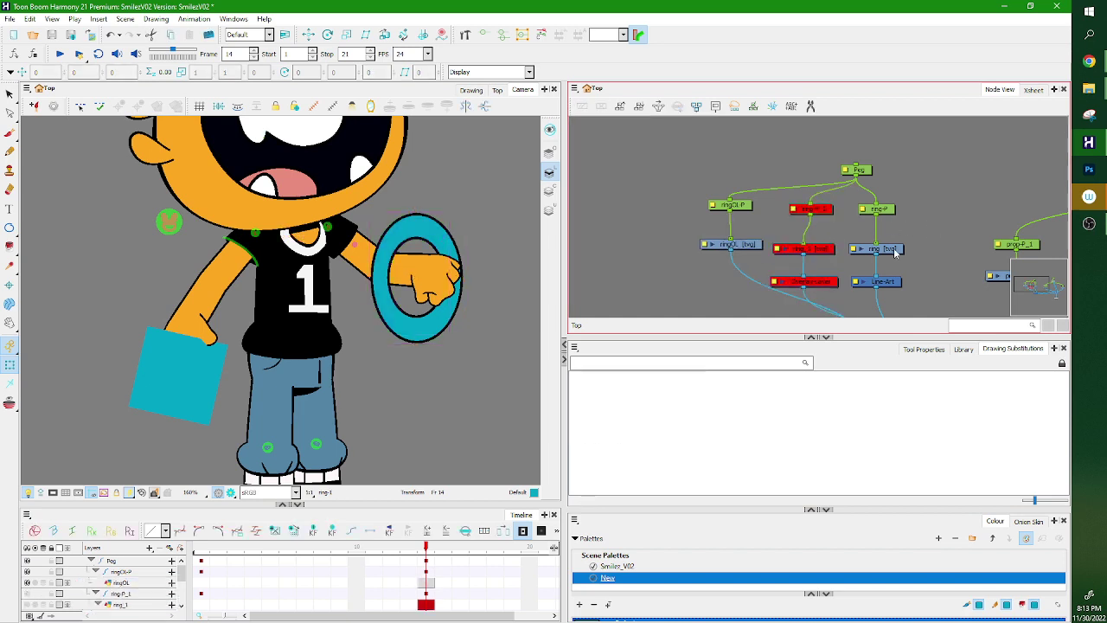
click(11, 94)
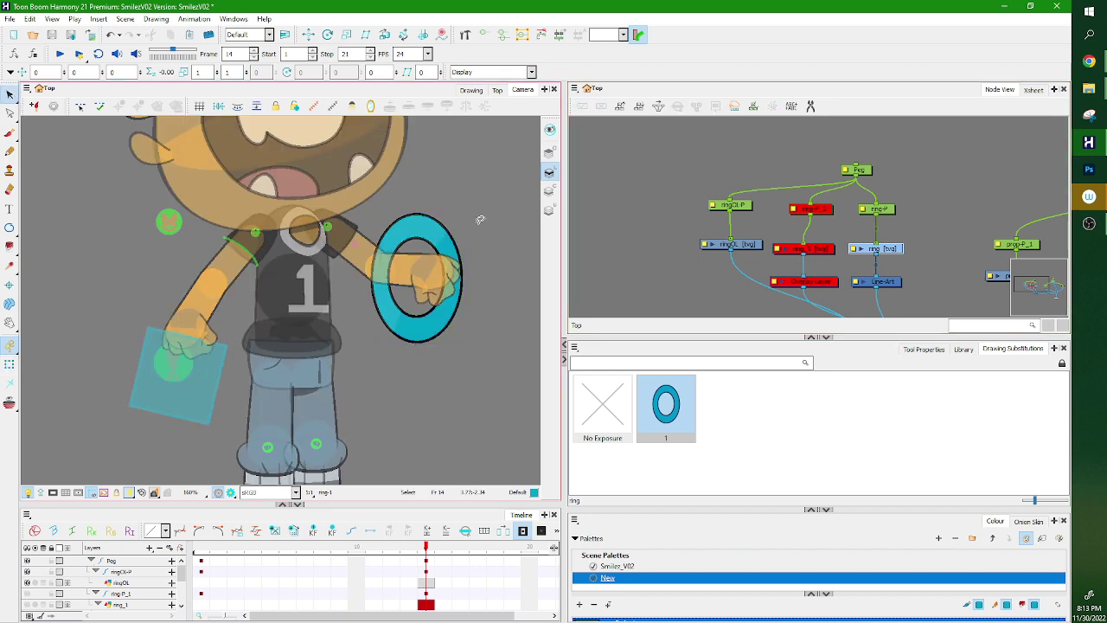
key(ctrl+a)
click(11, 114)
drag(448, 234, 422, 196)
click(697, 237)
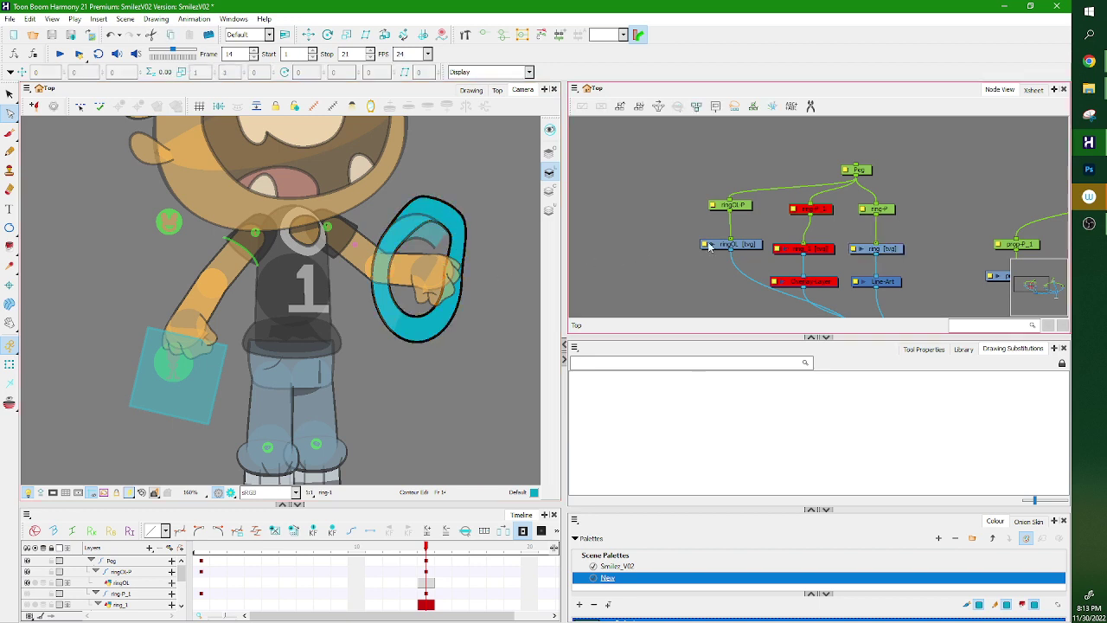
Reshape the ringOL drawing's upper contour with the Contour Editor to match the raised top of the ring.
drag(747, 243, 745, 247)
click(456, 222)
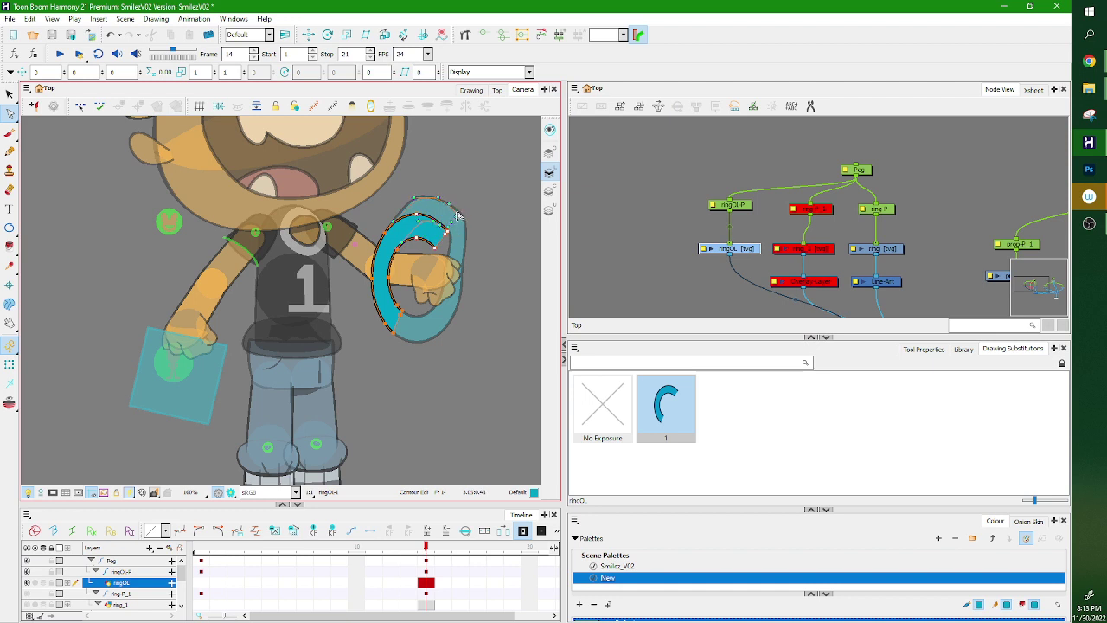
click(482, 189)
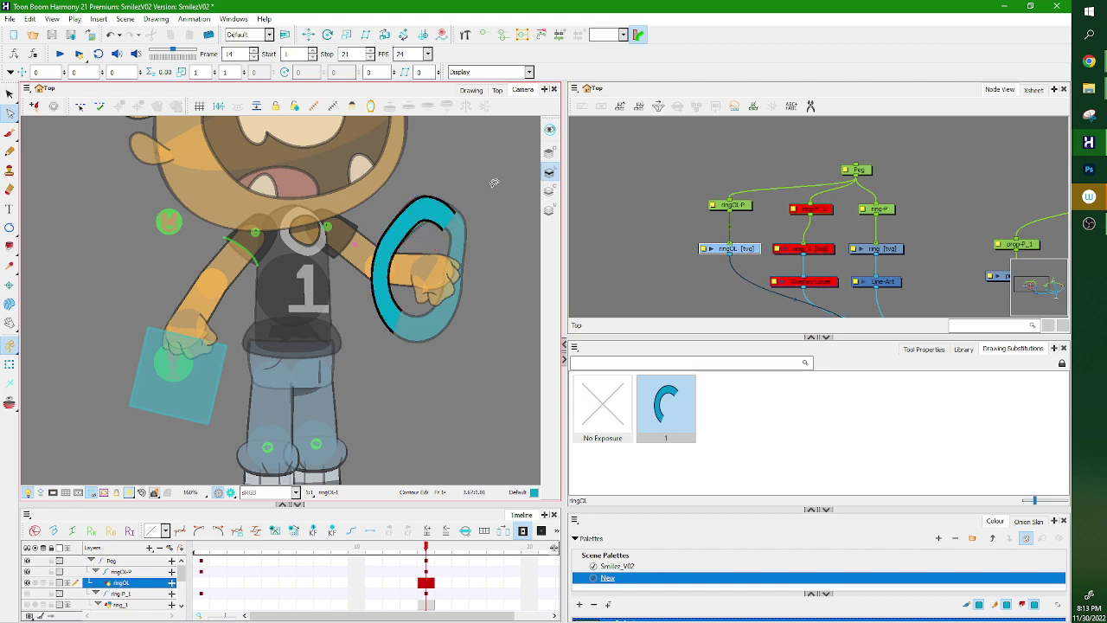
Compare the ringOL and ring drawings by selecting their nodes alternately.
drag(740, 249, 734, 249)
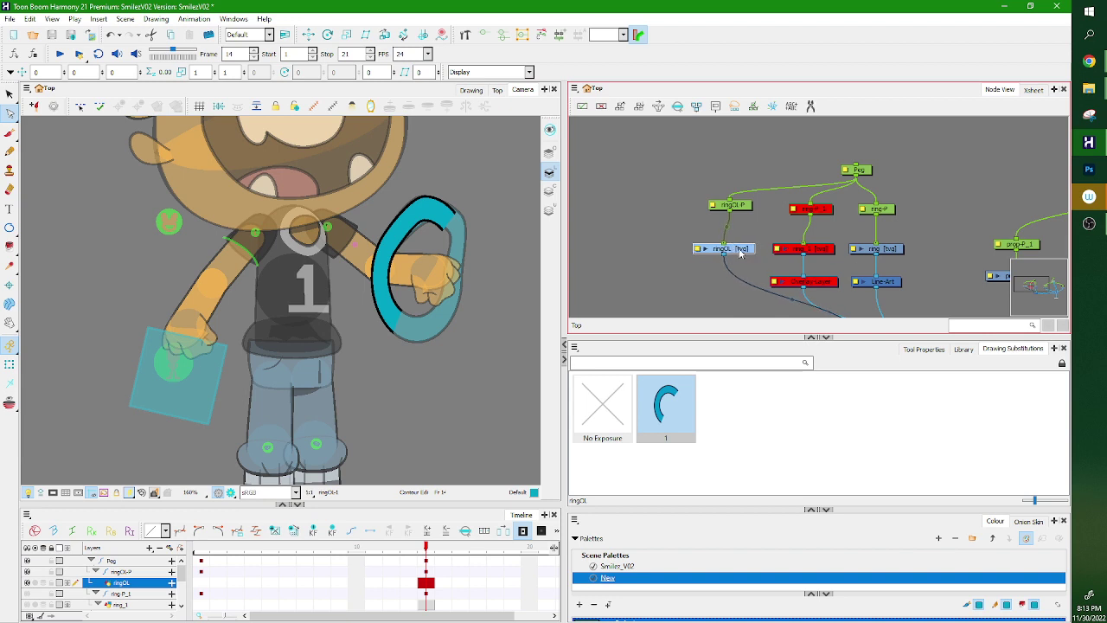
click(885, 249)
drag(747, 246, 754, 247)
click(887, 248)
click(756, 249)
click(904, 255)
click(739, 255)
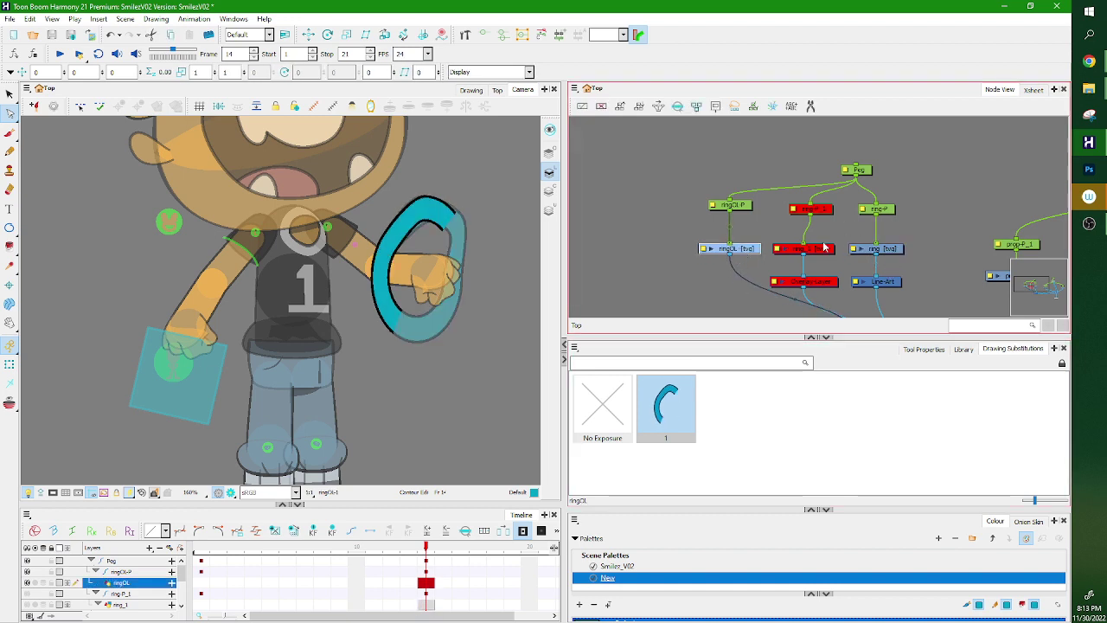
Re-enable the ring-P_1, ring_1 and Overlay-Layer nodes and select ring_1 to inspect its drawing.
drag(815, 197, 821, 297)
key(a)
click(837, 268)
click(820, 250)
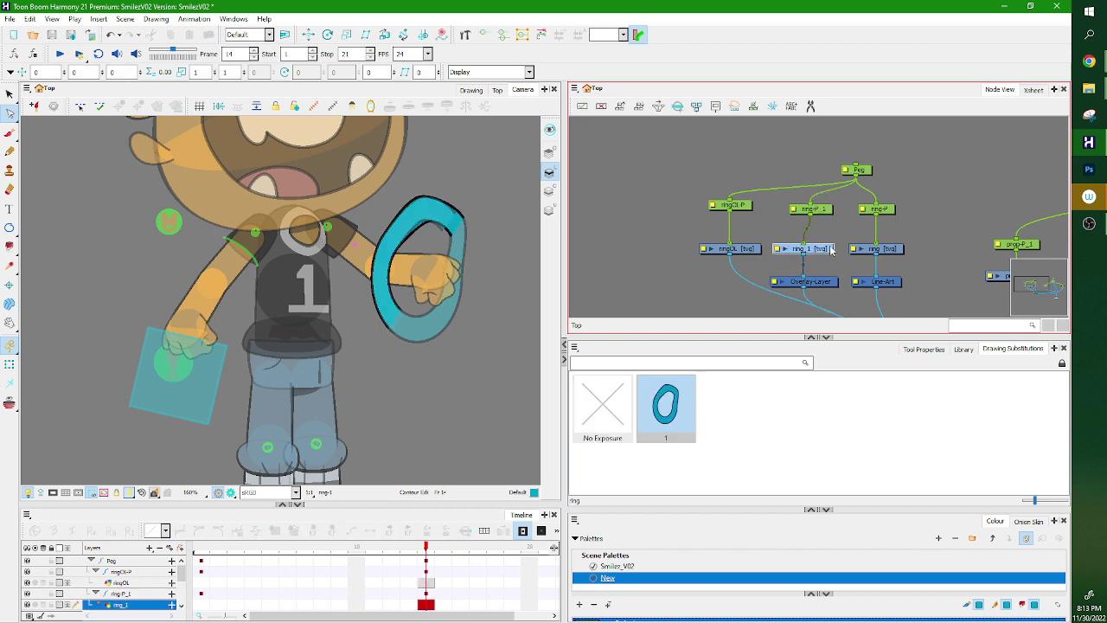
Disable ringOL, pull the ring drawing's upper-right contour outward with the Contour Editor, and return to the Transform tool.
click(749, 250)
key(d)
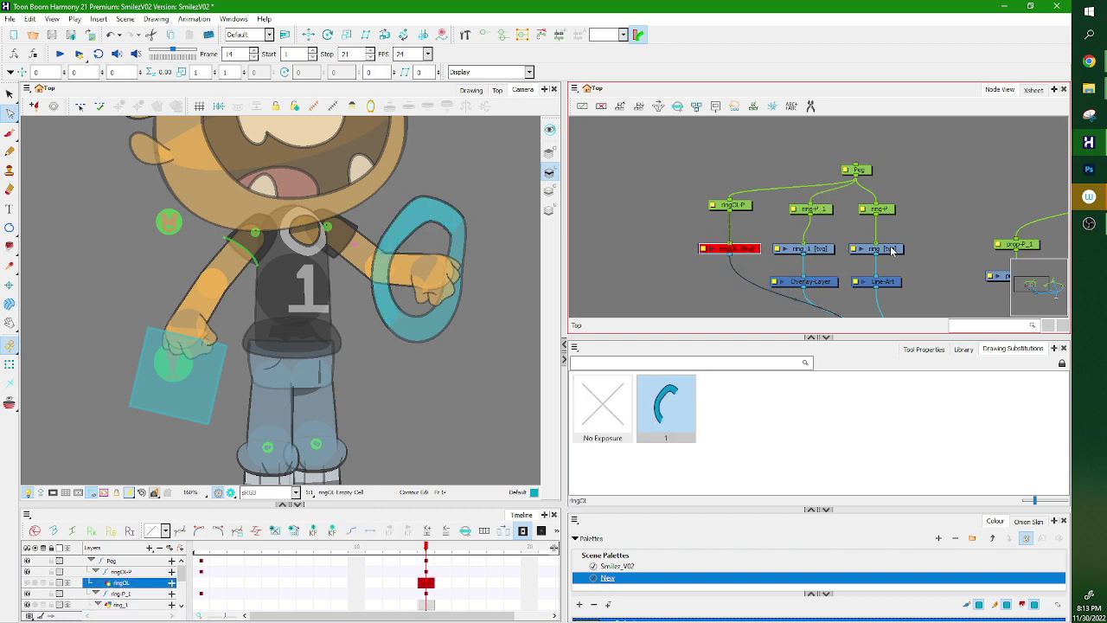
click(895, 252)
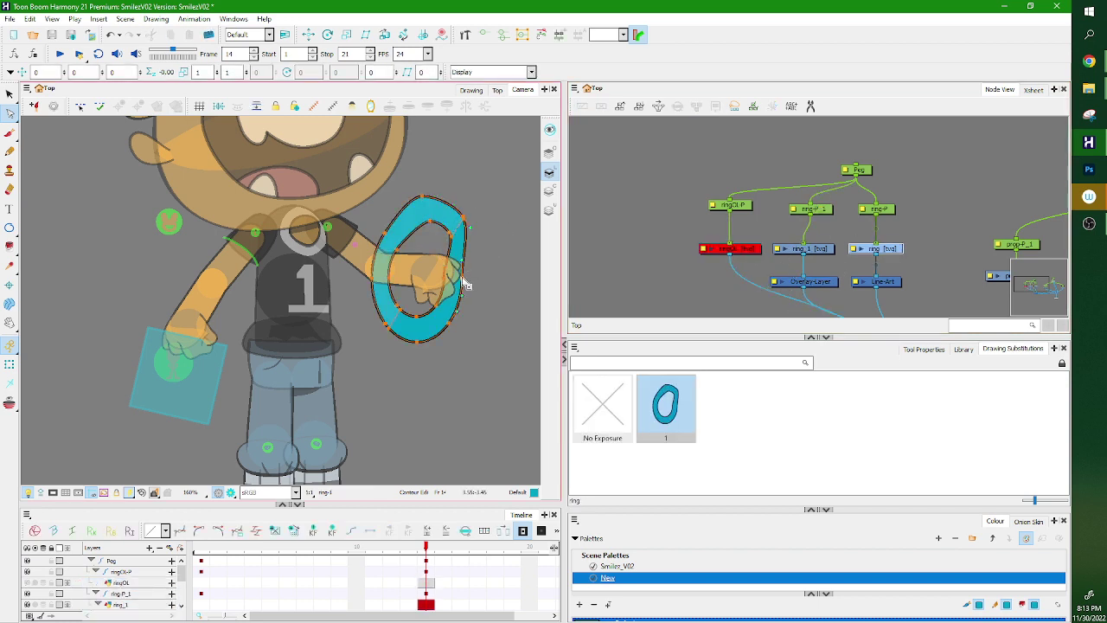
drag(467, 194, 486, 225)
click(823, 248)
click(886, 251)
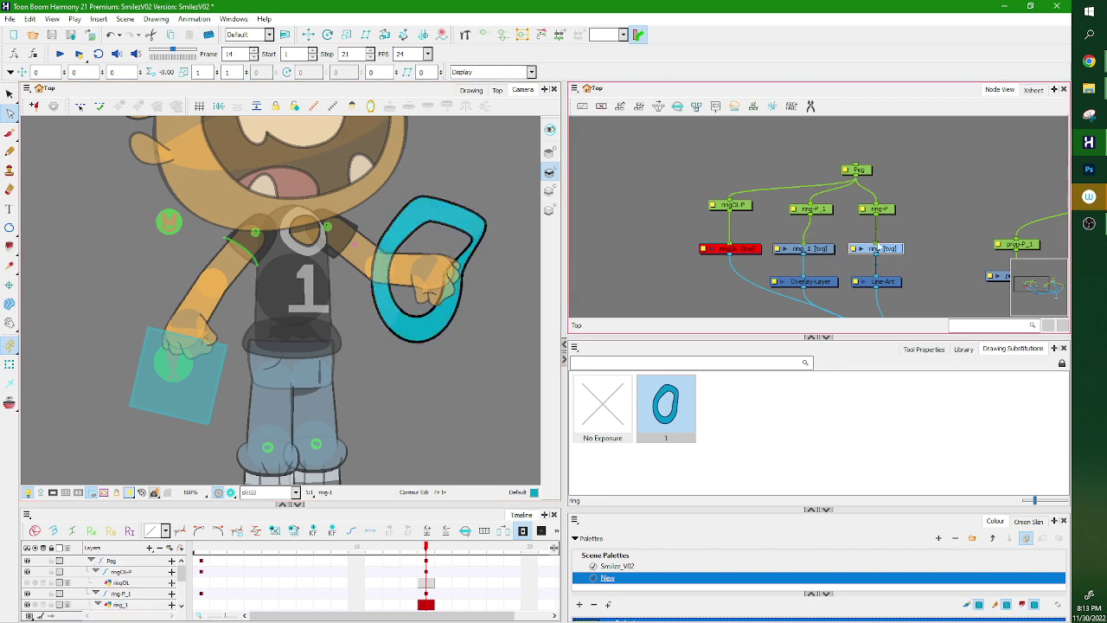
key(shift+t)
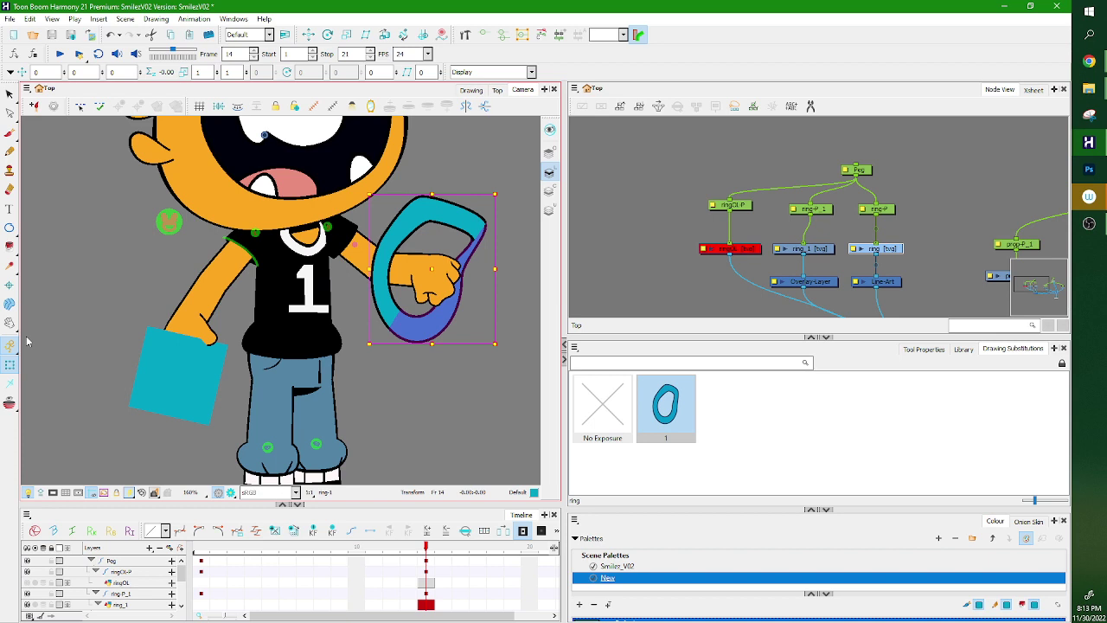
Re-enable ringOL and move the ringOL and ringOL-P nodes farther away from the other ring nodes.
click(745, 249)
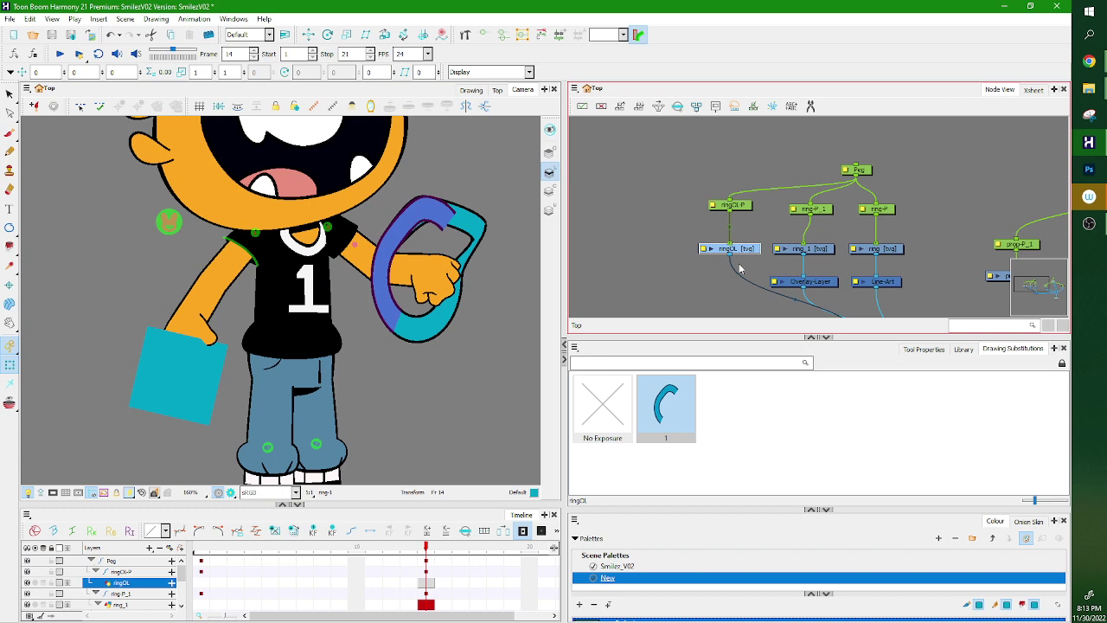
click(821, 248)
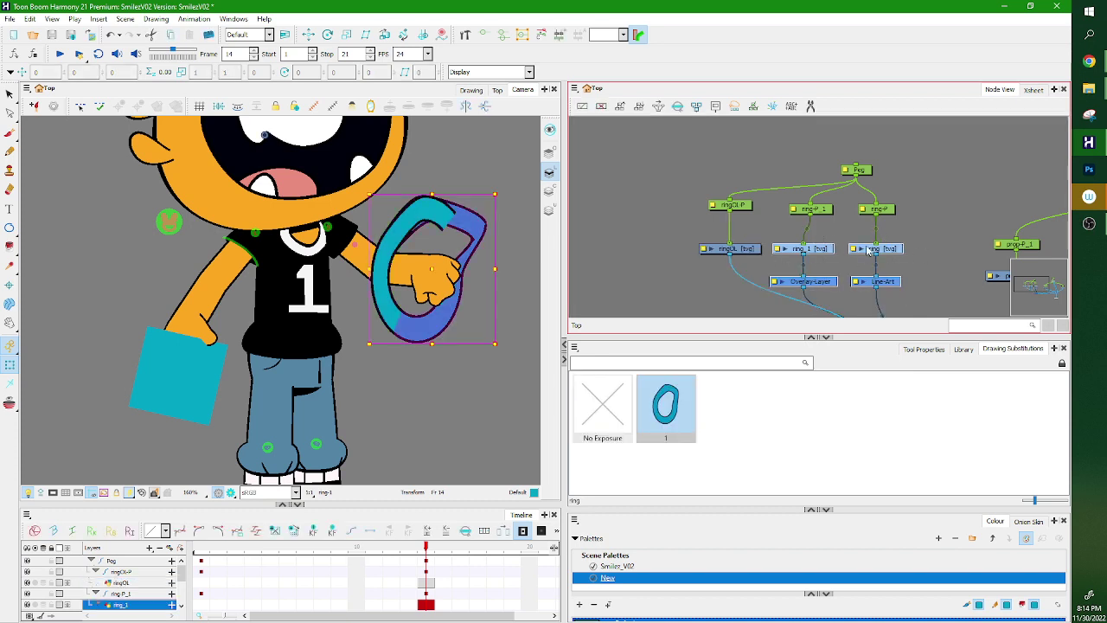
drag(734, 248, 699, 238)
drag(733, 205, 697, 215)
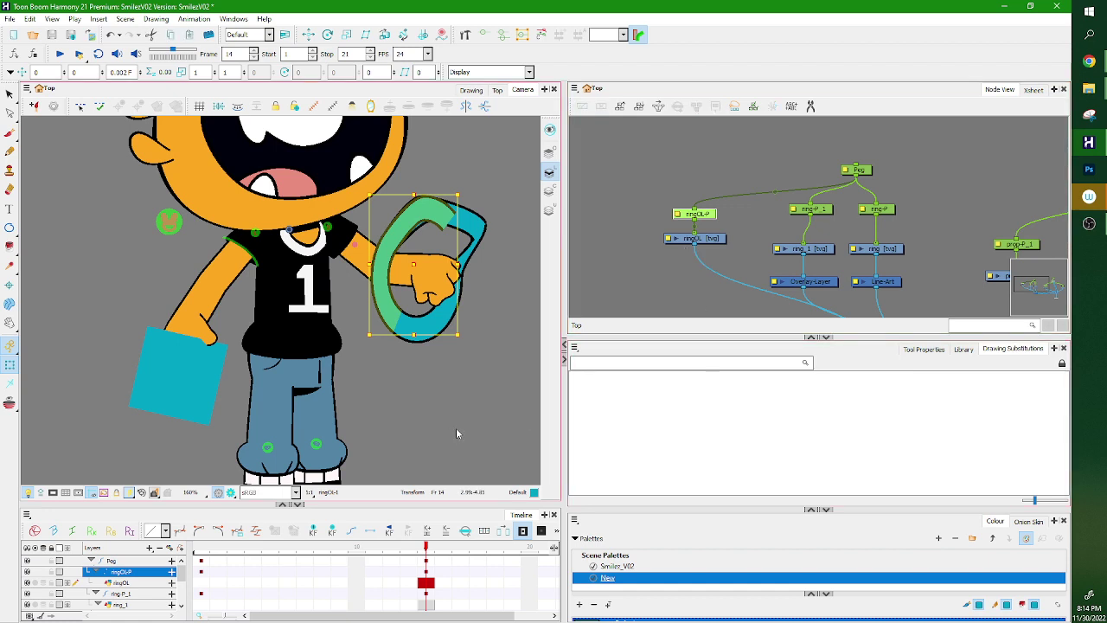
Display the ringOL drawing in the Drawing view with the Colour Art layer active.
click(471, 90)
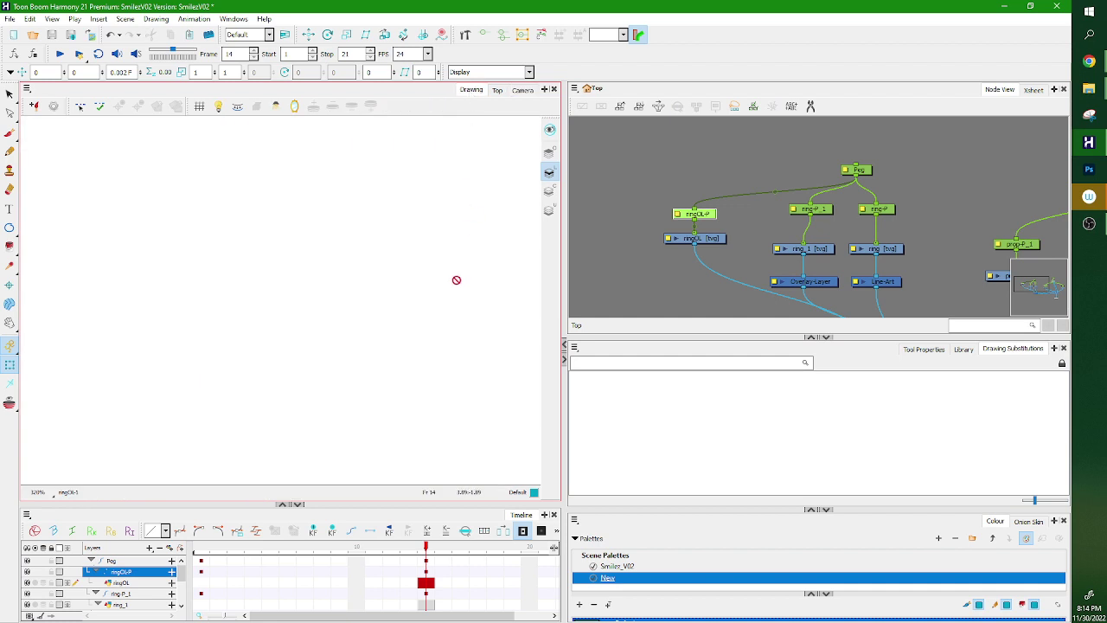
key(shift+m)
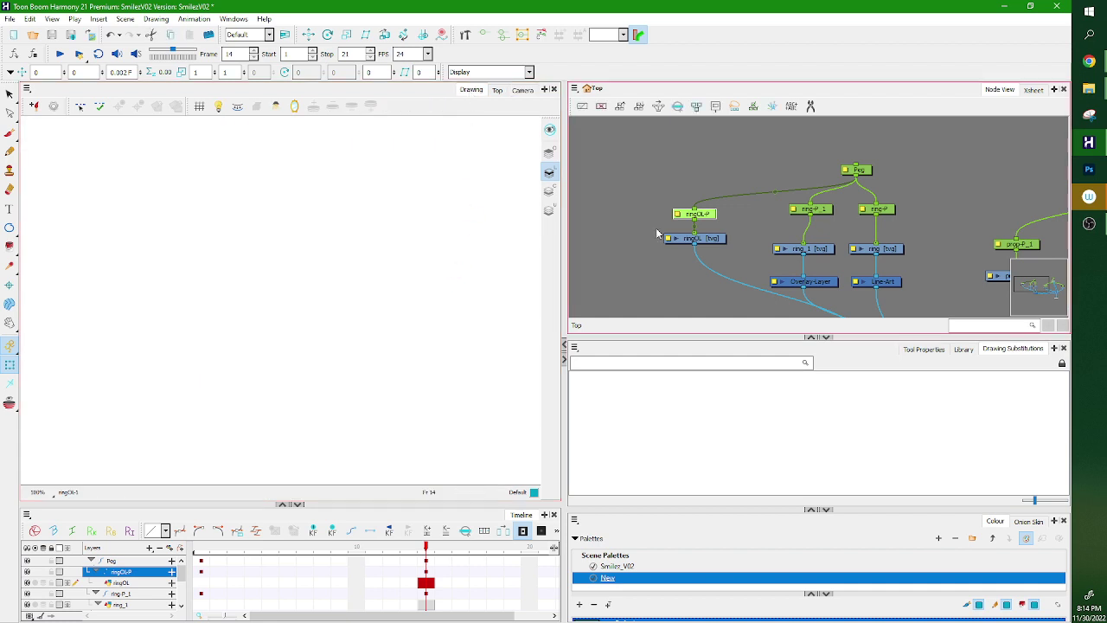
click(705, 237)
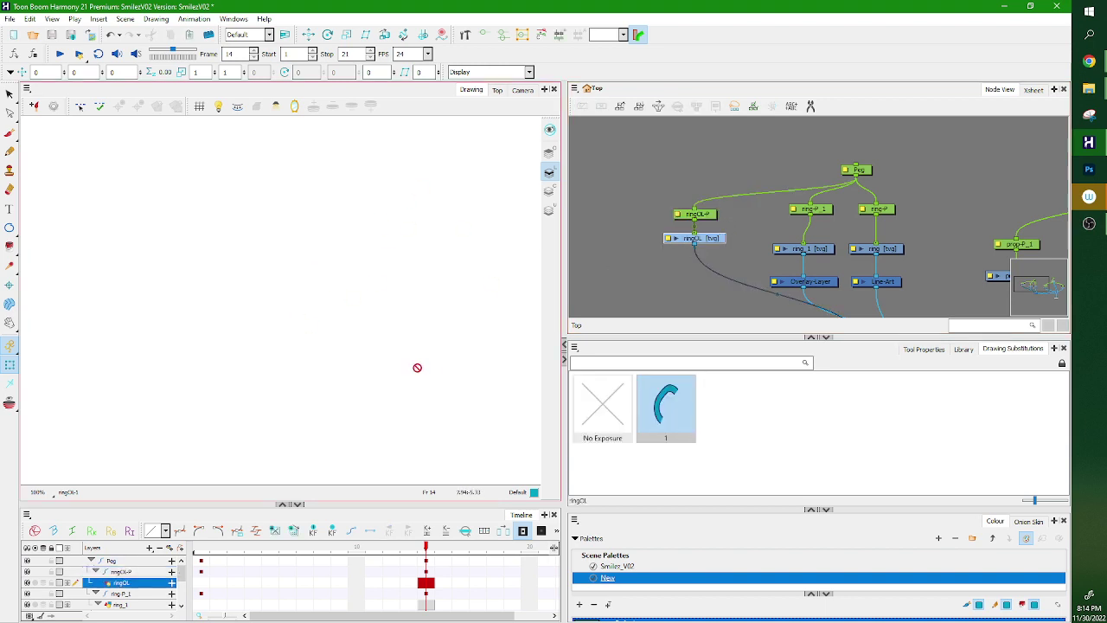
click(549, 190)
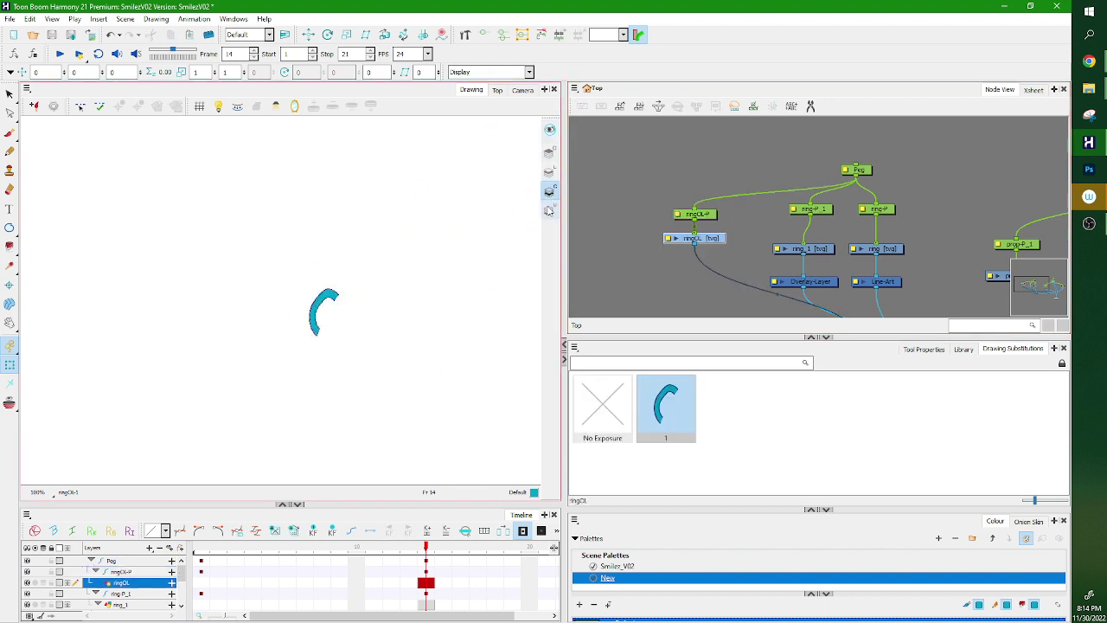
scroll(295, 365, up, 1)
scroll(324, 342, up, 2)
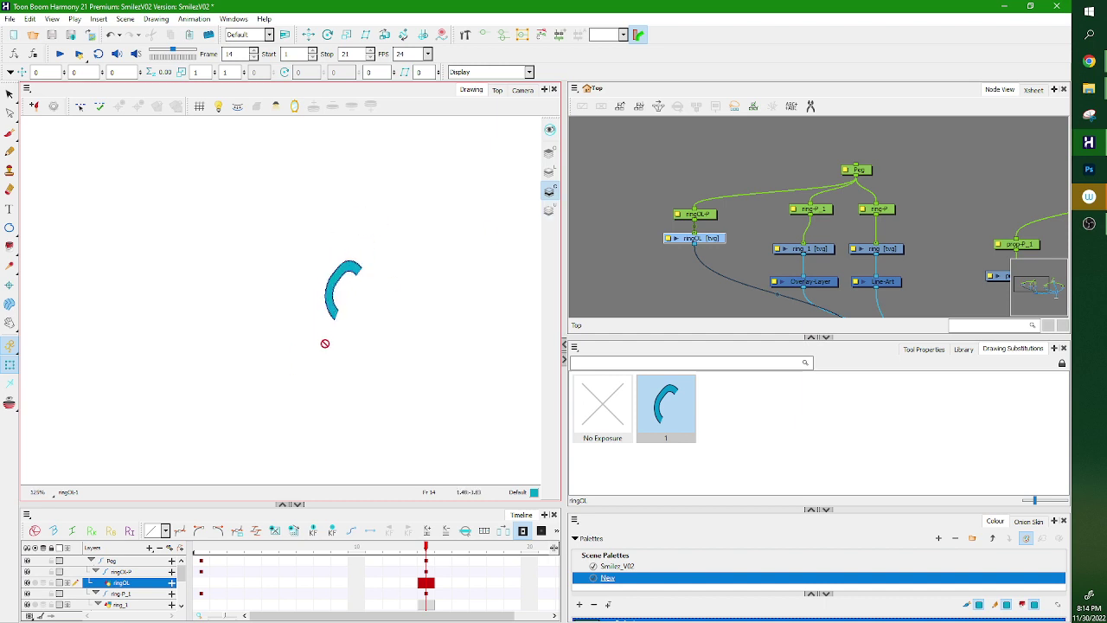
Turn on the preview of all art layers for the ringOL drawing and reset the Drawing view.
click(550, 130)
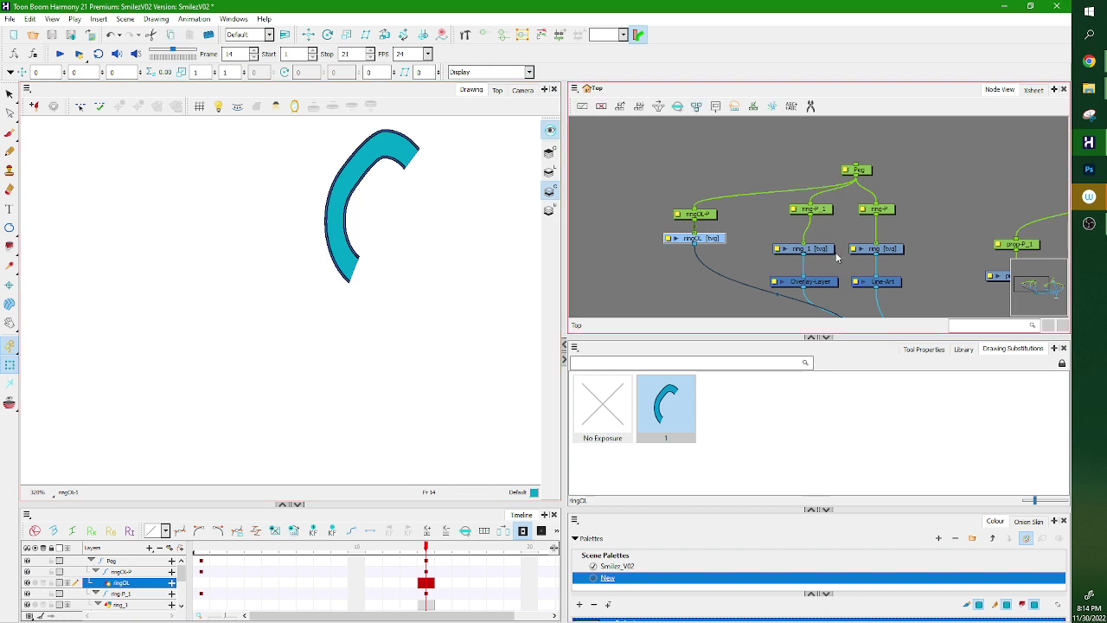
scroll(480, 230, down, 1)
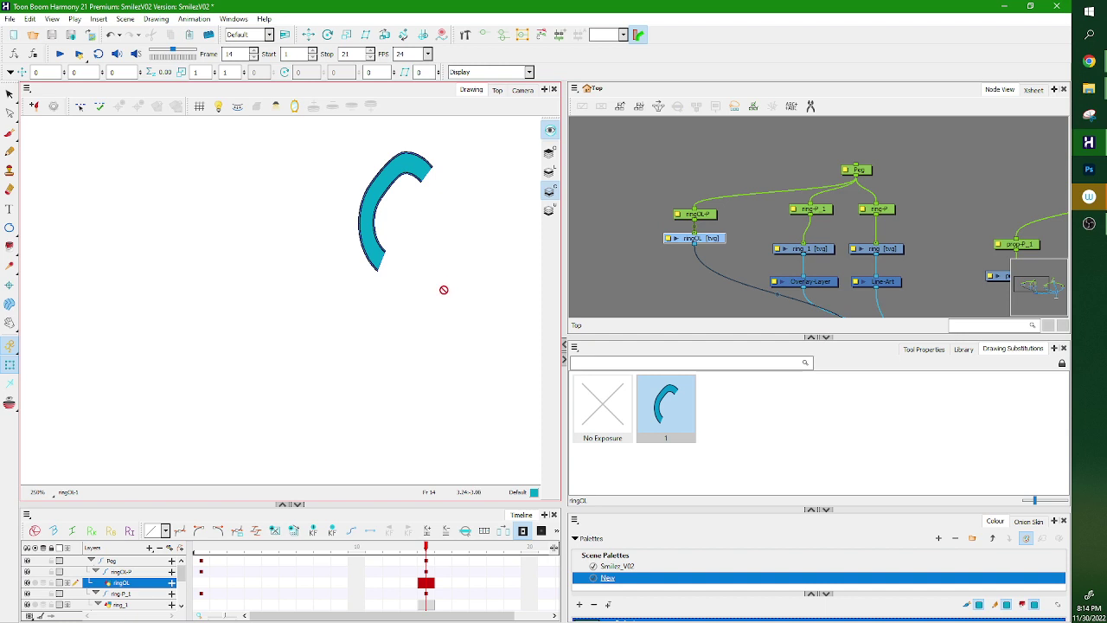
scroll(444, 290, down, 10)
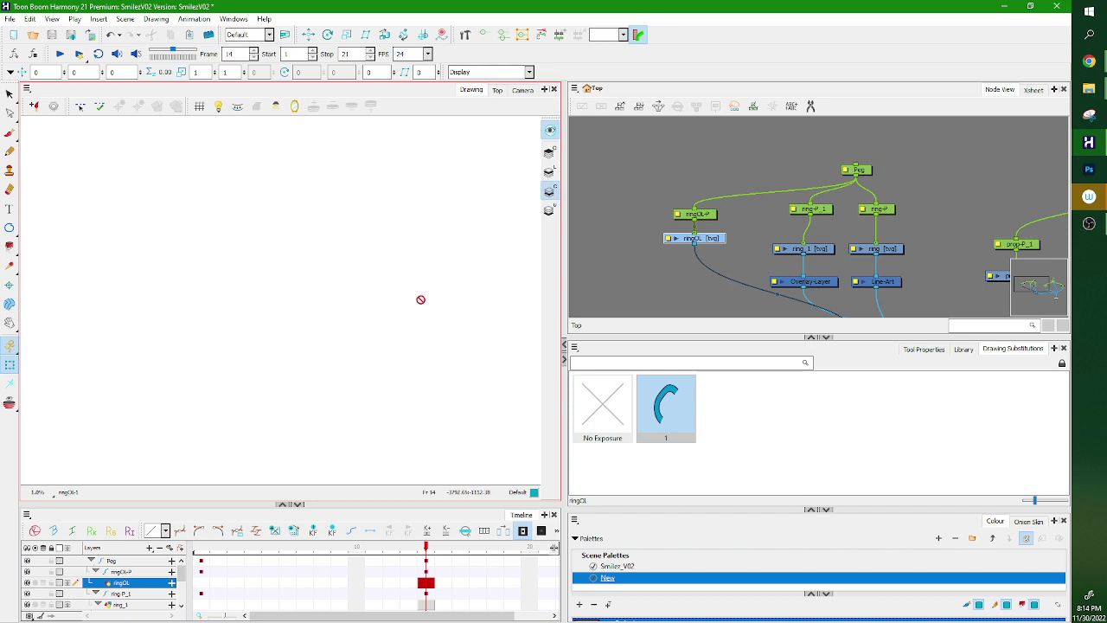
key(shift+m)
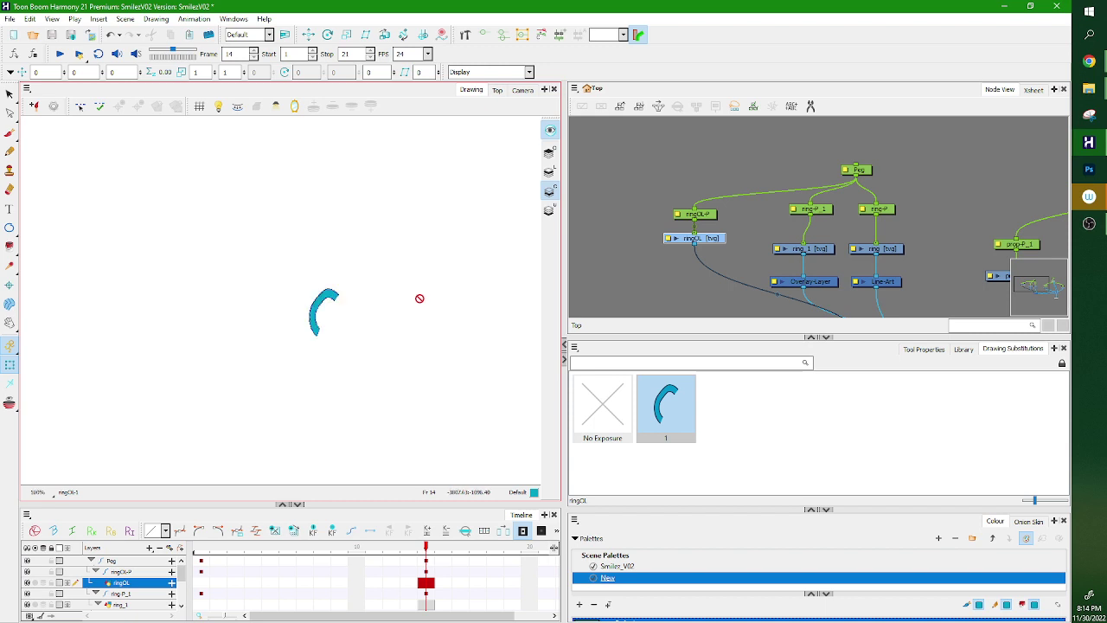
Return to the Camera view showing the whole character and widen the view area.
click(520, 91)
scroll(488, 181, down, 3)
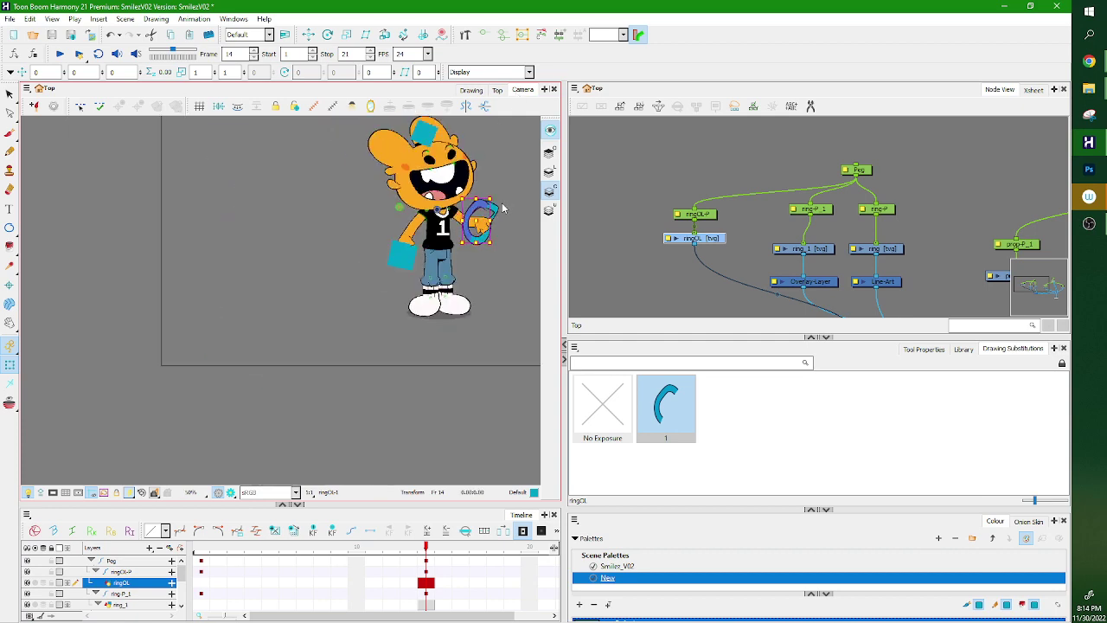
drag(565, 152, 861, 164)
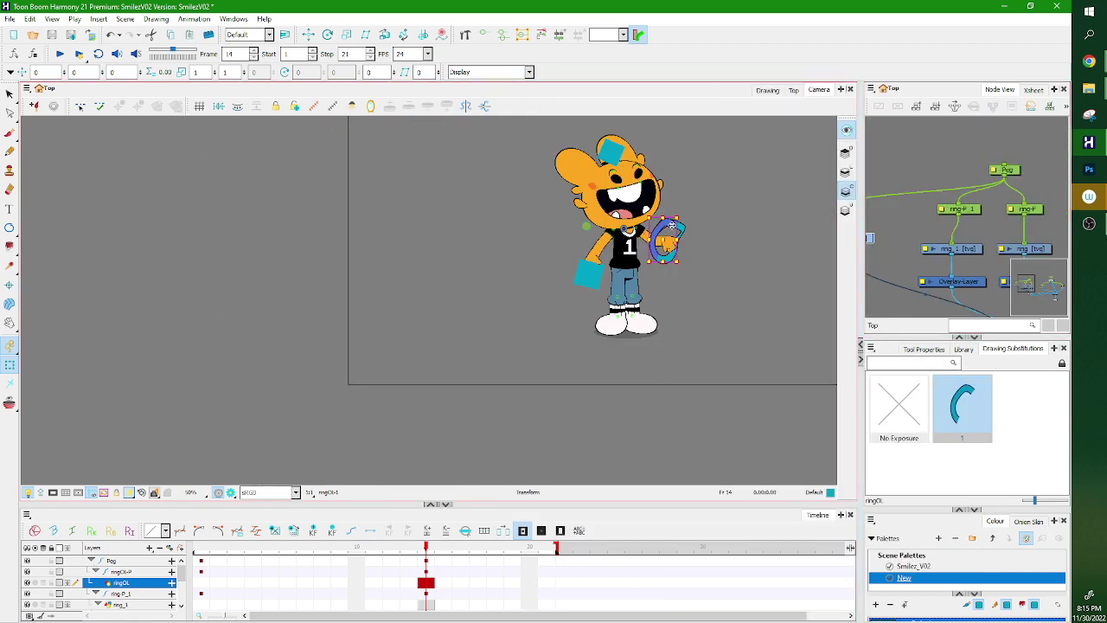
Zoom in on the character, rotate the Camera view to inspect it from different angles, and reset the view to the whole character.
scroll(671, 225, up, 4)
key(space)
drag(673, 233, 549, 337)
scroll(522, 252, up, 5)
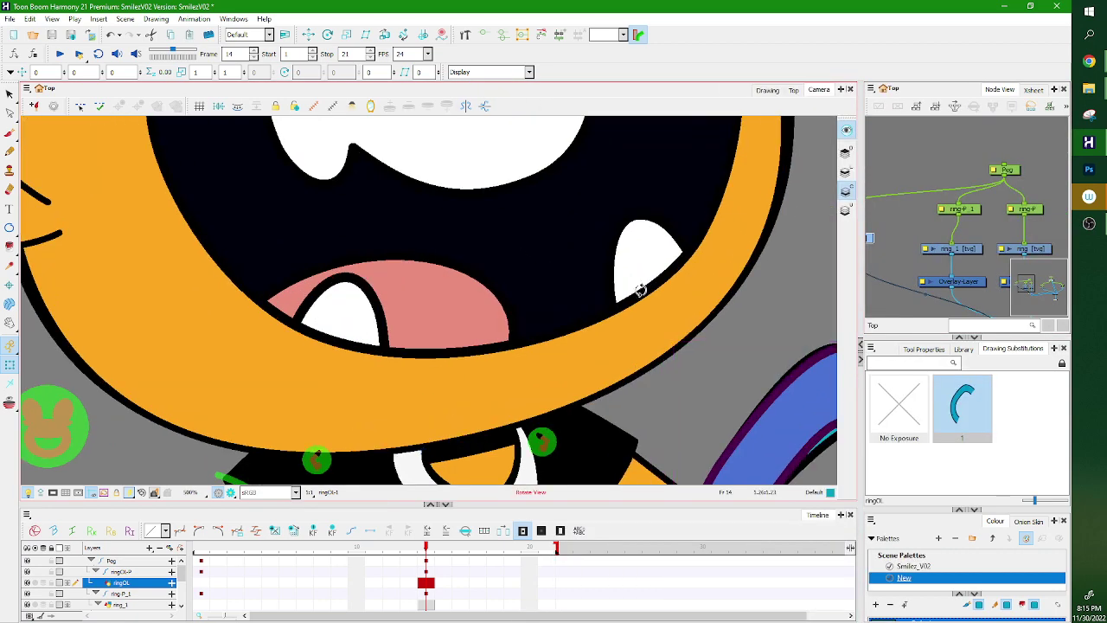
drag(643, 271, 75, 281)
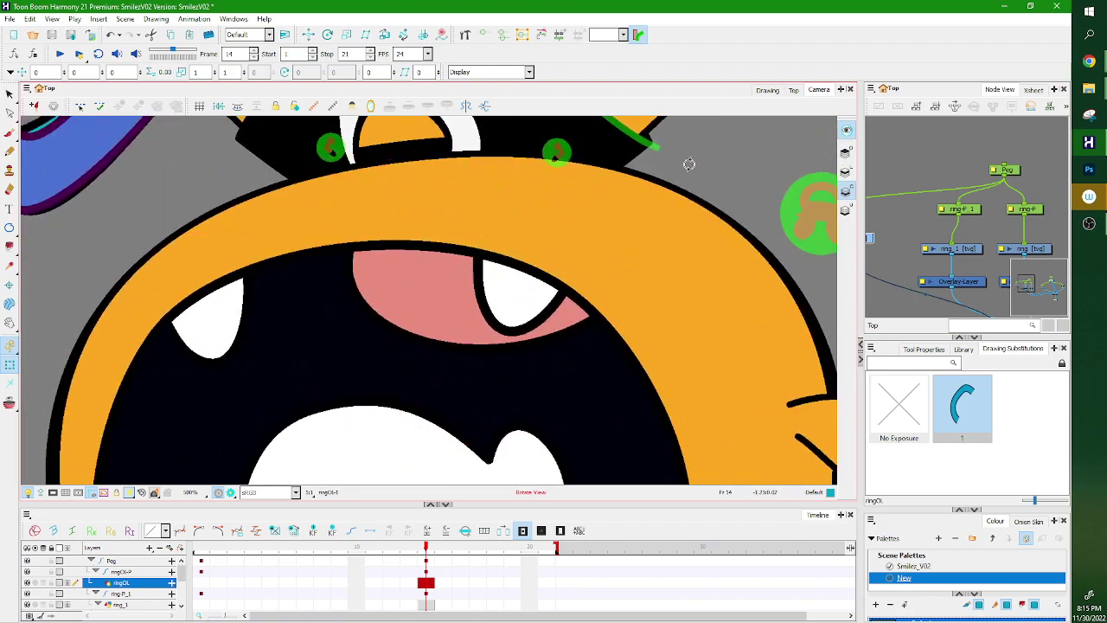
mouse_move(743, 140)
mouse_down()
mouse_move(718, 244)
mouse_move(575, 183)
mouse_move(613, 164)
mouse_move(642, 254)
mouse_move(660, 259)
mouse_move(653, 339)
mouse_up()
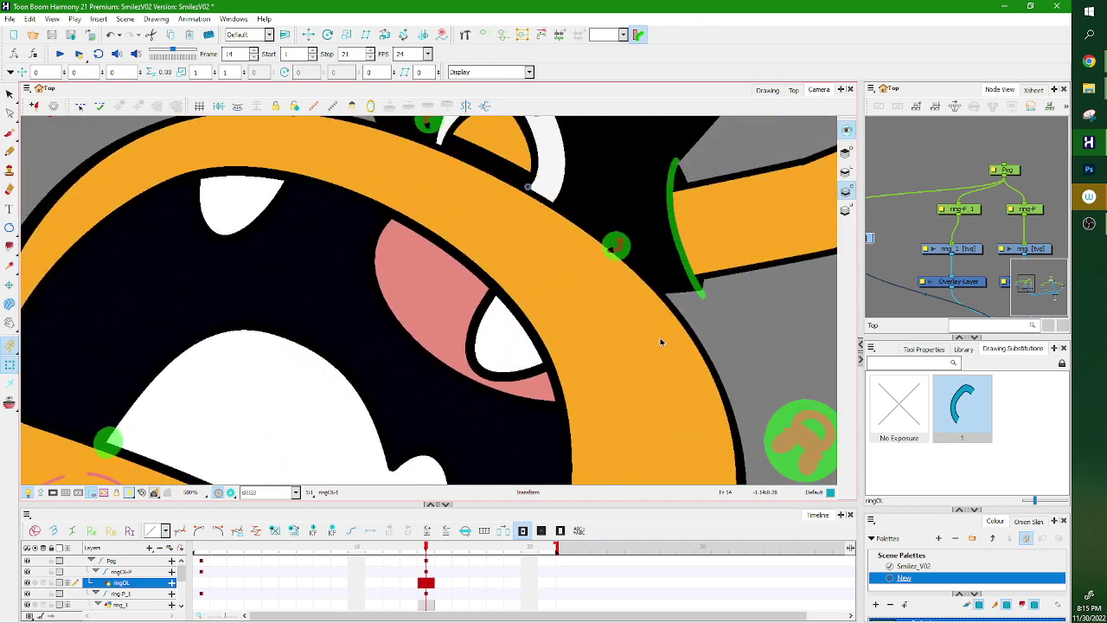
key(shift+m)
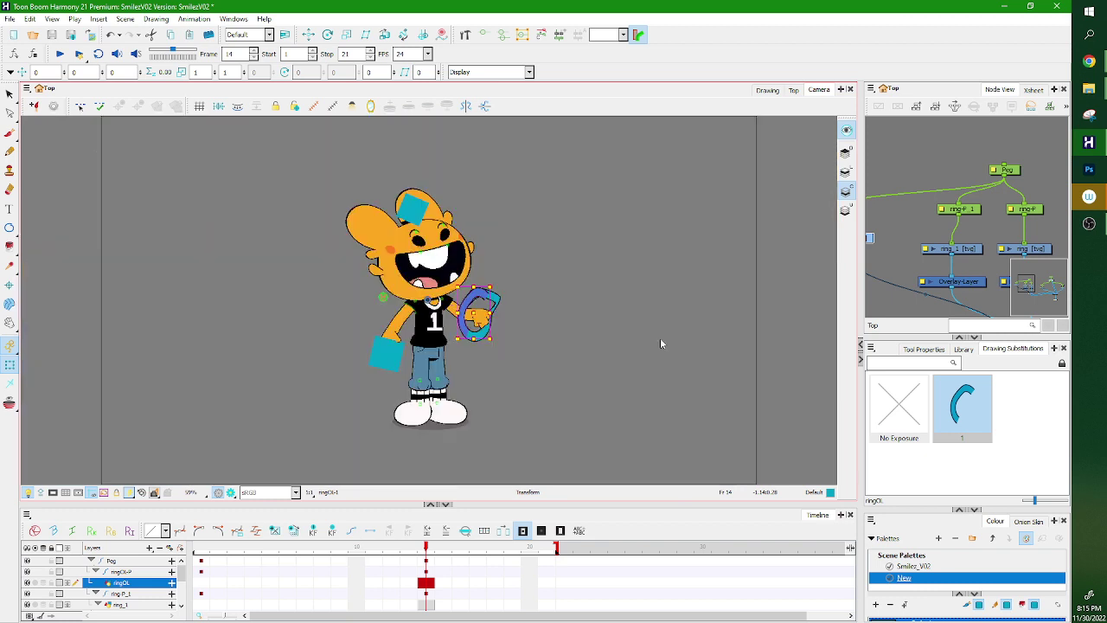
key(shift+z)
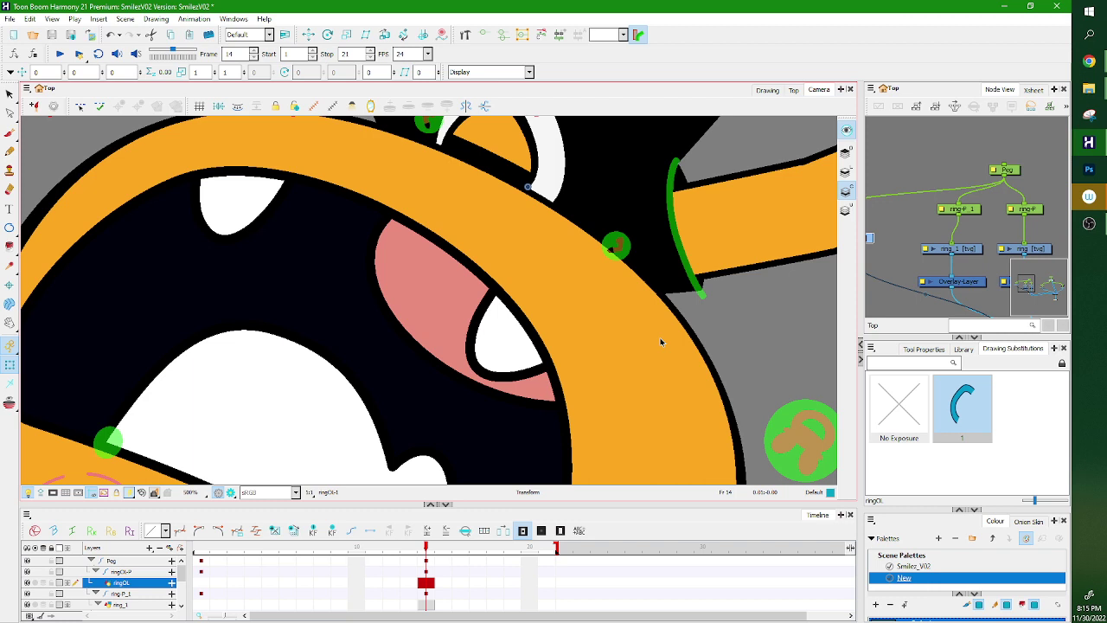
key(shift+m)
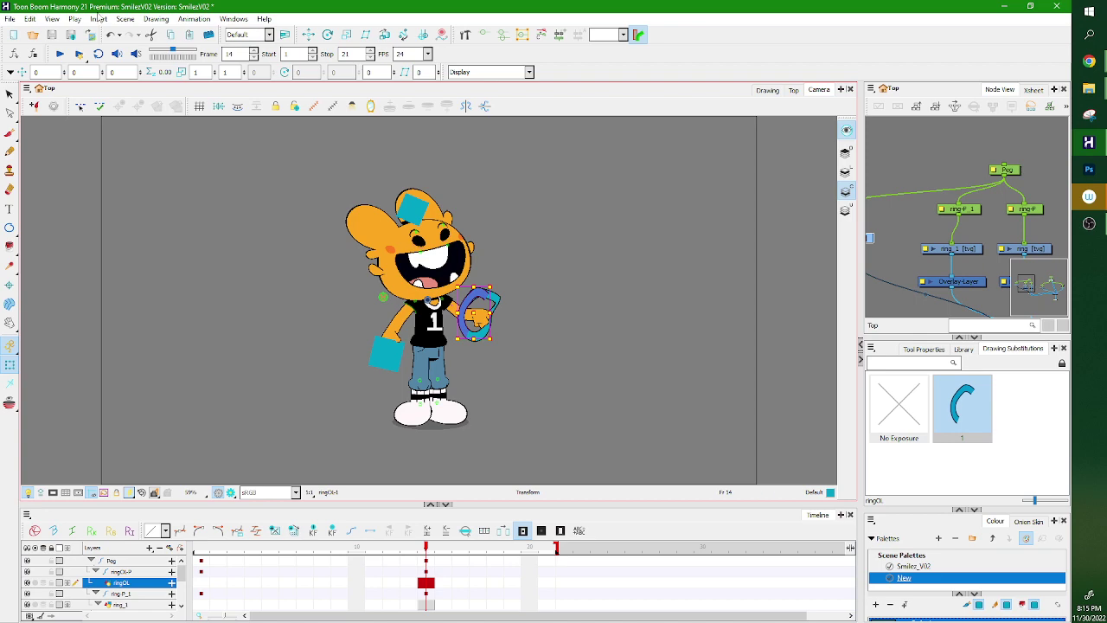
Review the General preferences, including the save, colour management and keyframe settings, and close them without making changes.
click(37, 22)
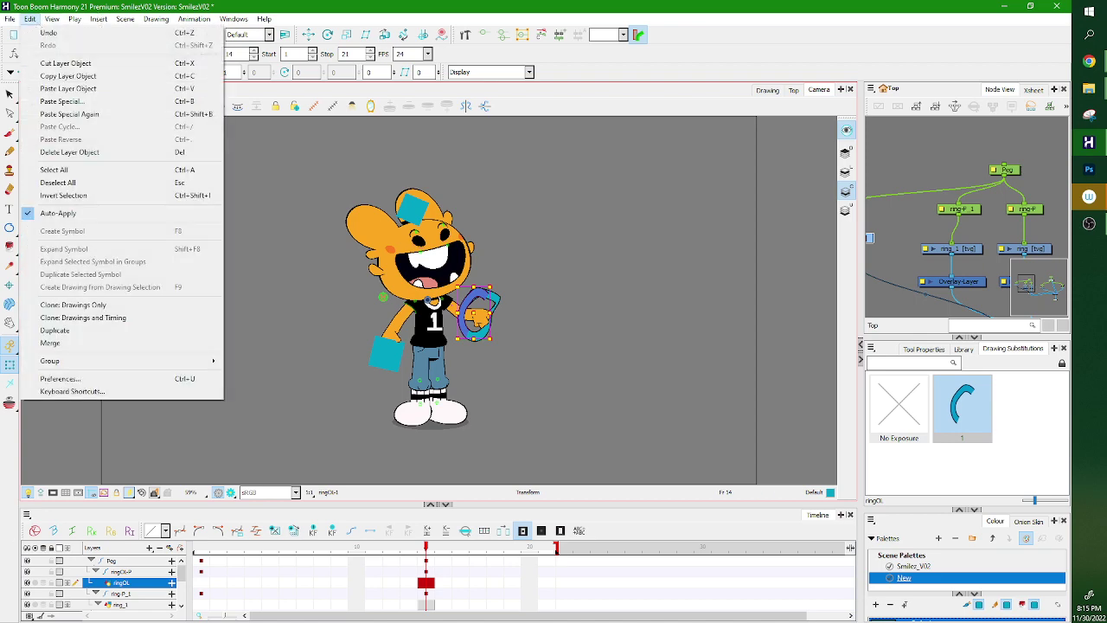
click(110, 378)
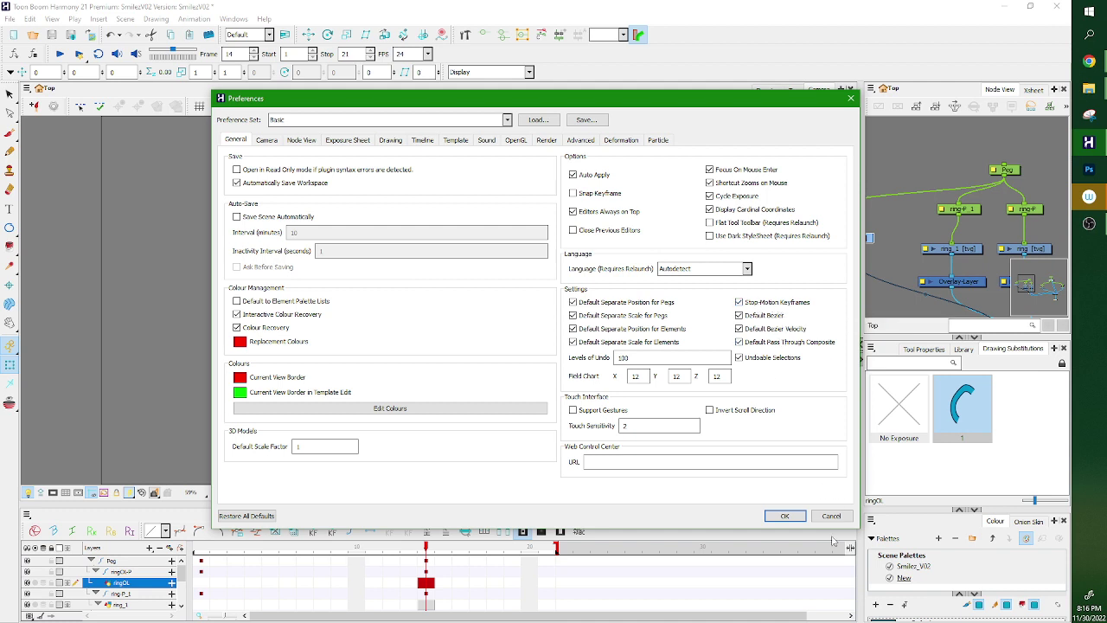
click(837, 517)
Try the keyframe scripts on ringOL, and open the Create Keyframes On settings for the ring-P_1 peg.
click(488, 532)
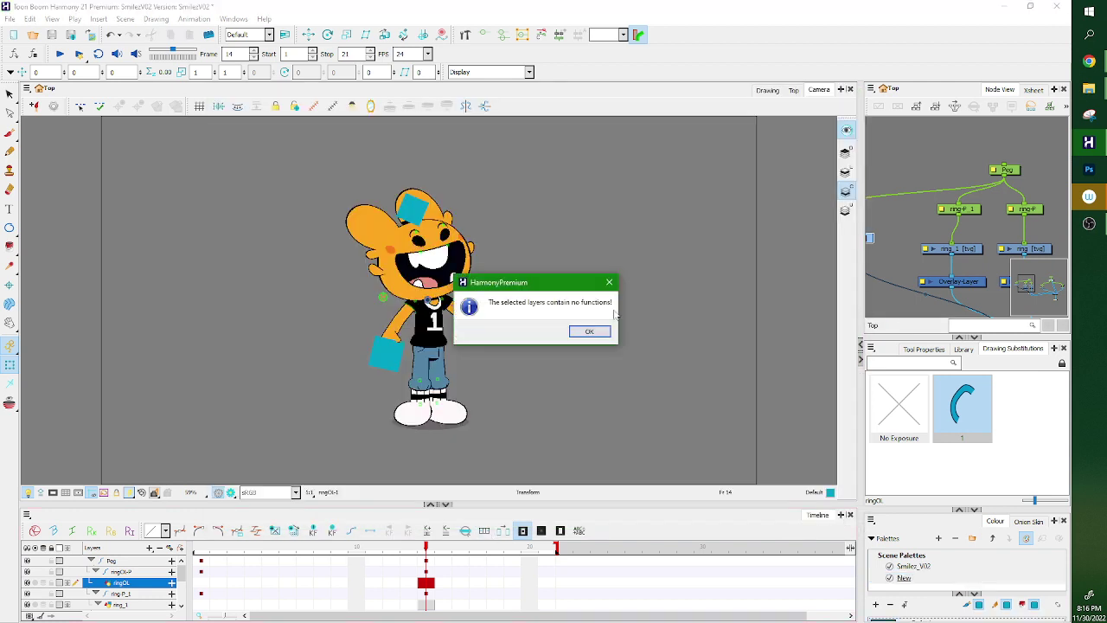
click(579, 337)
click(478, 318)
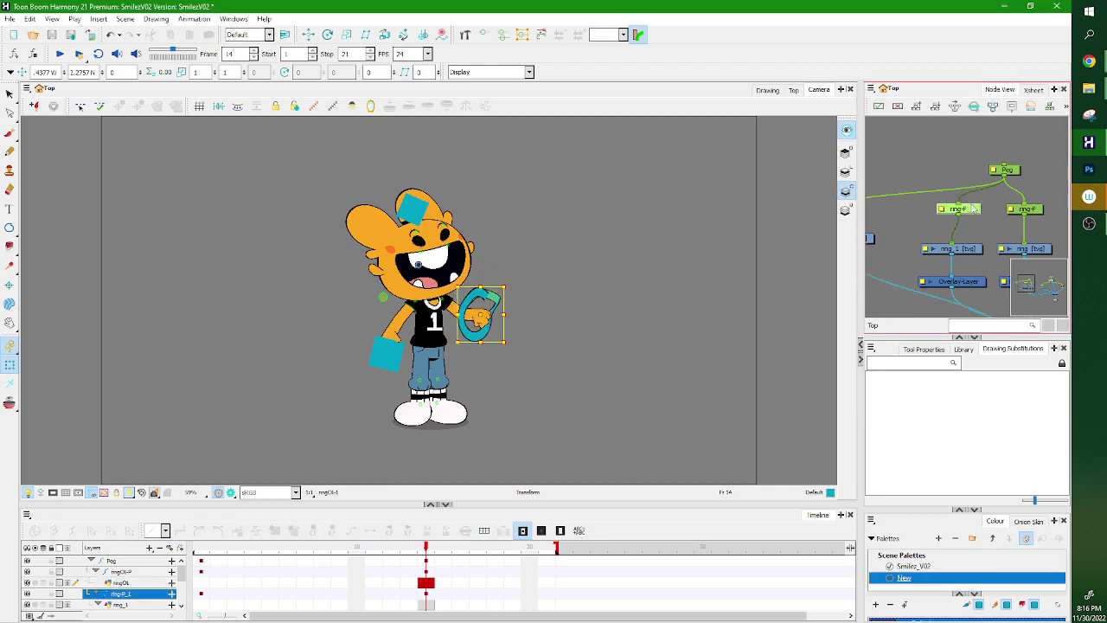
click(503, 530)
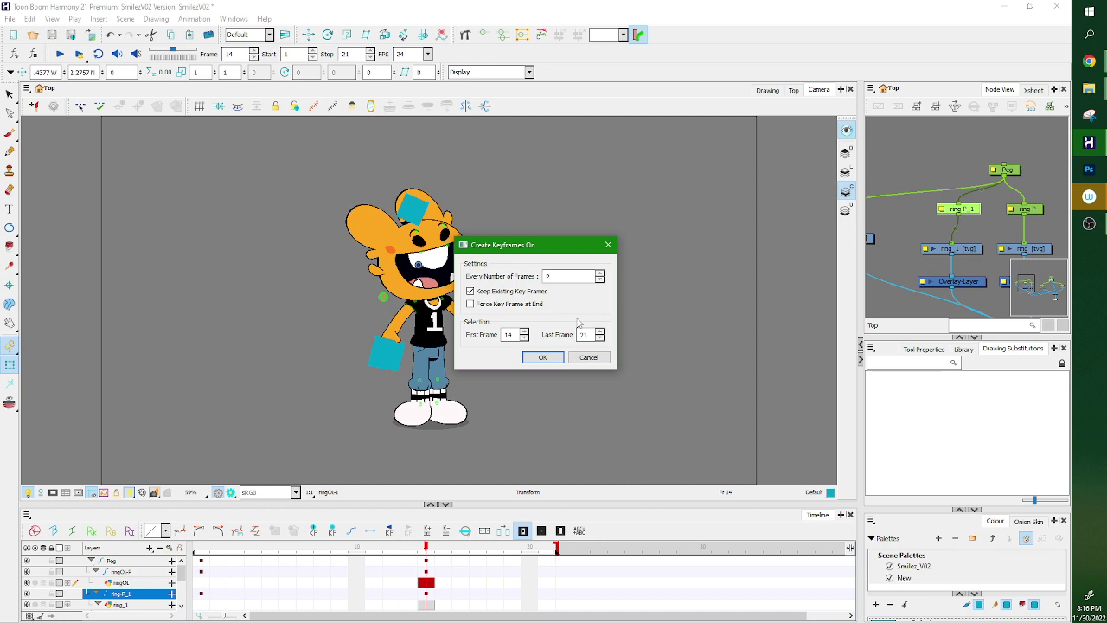
drag(574, 248, 593, 233)
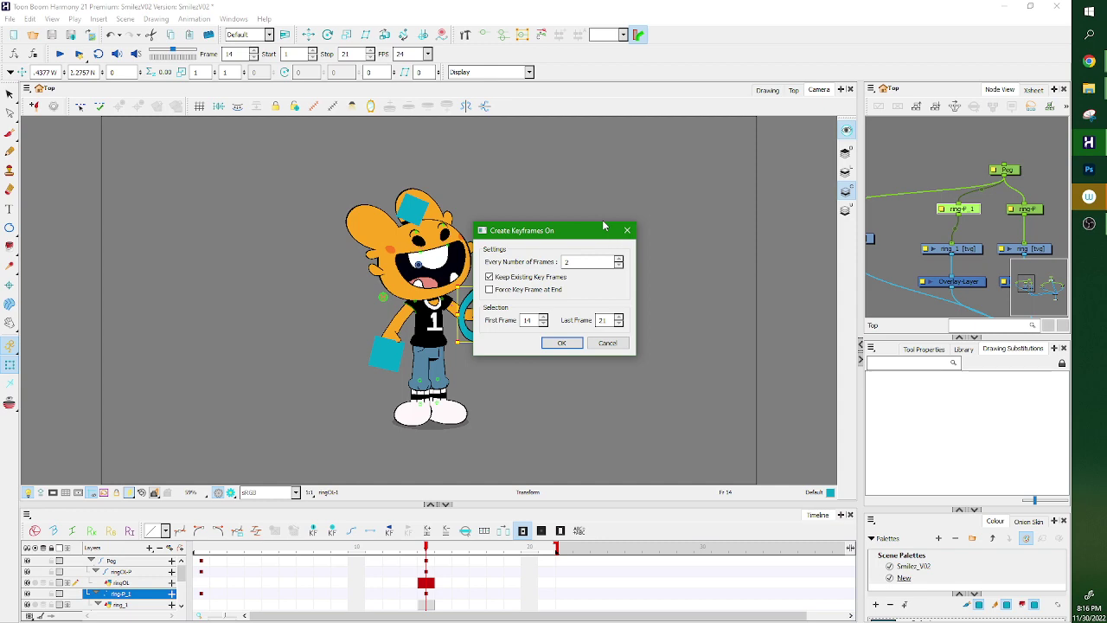
key(alt+Tab)
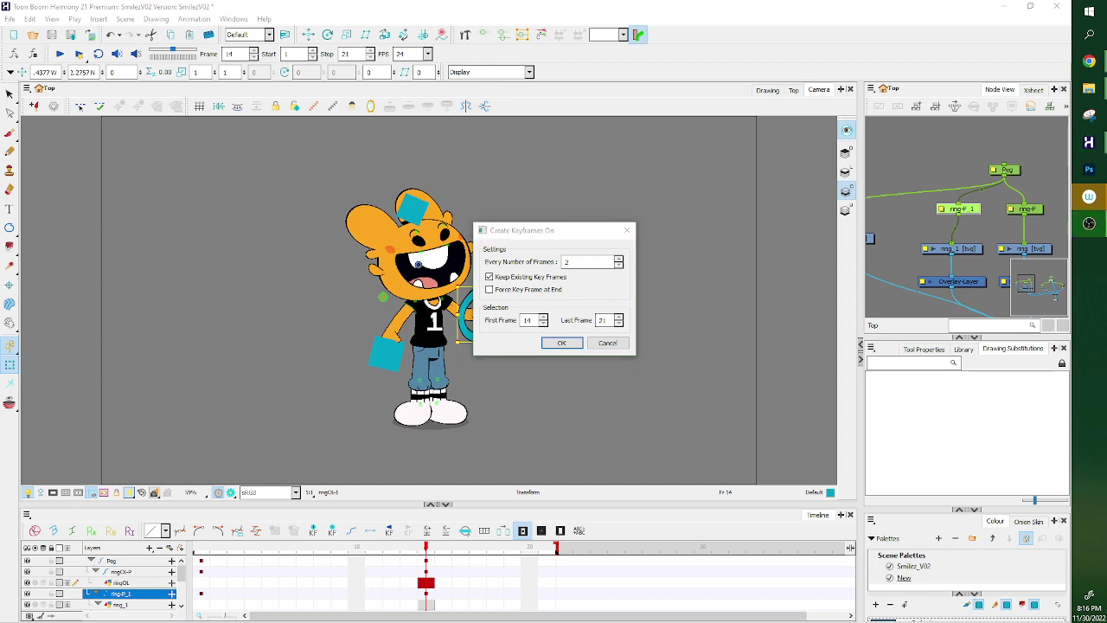